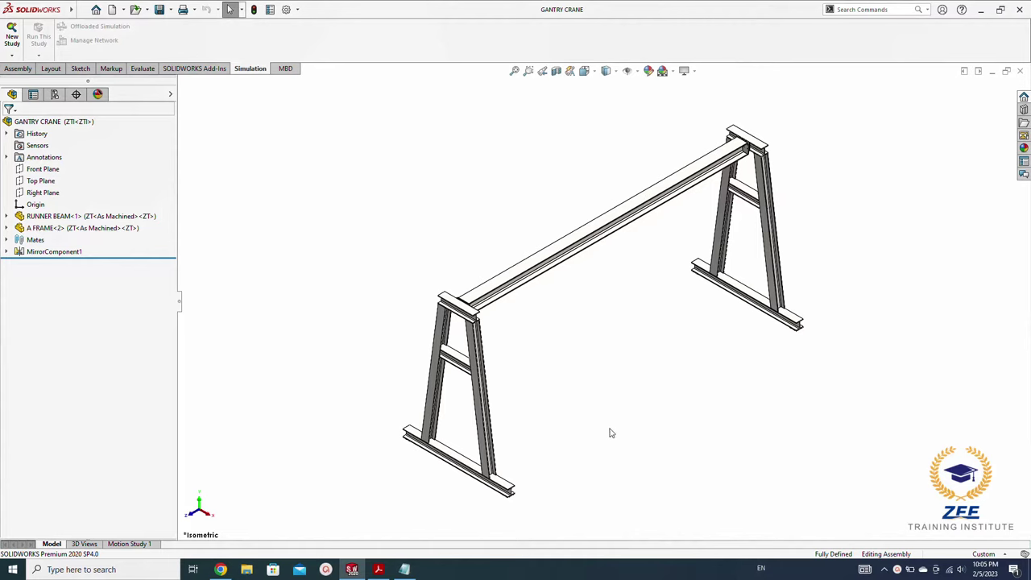
Step: Write a Notepad note introducing today's analysis of a 5ton gantry crane, then minimize it
middle_click_drag(610, 430, 601, 391)
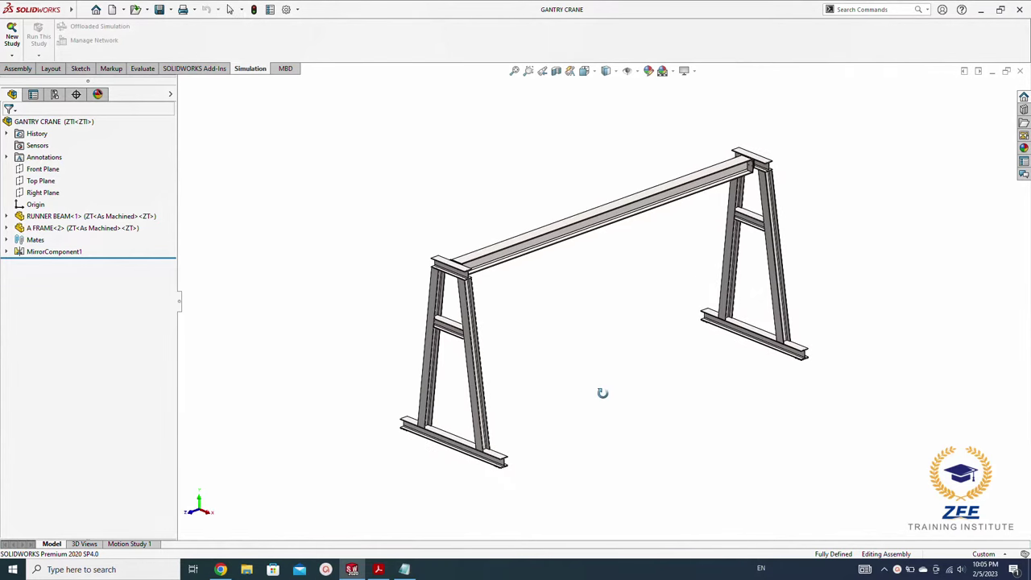
left_click(404, 569)
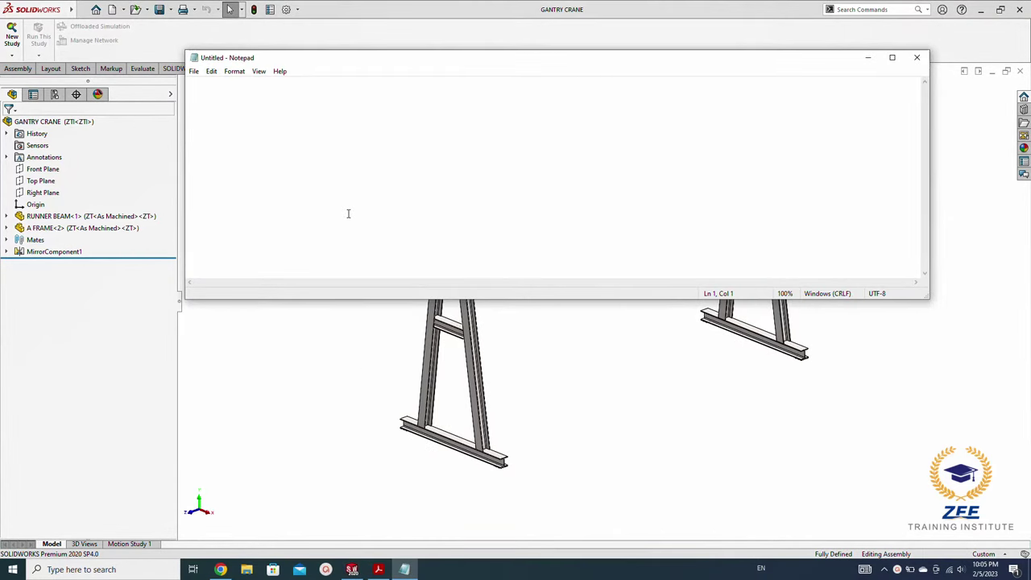
type("Hi Guys ")
type("today ")
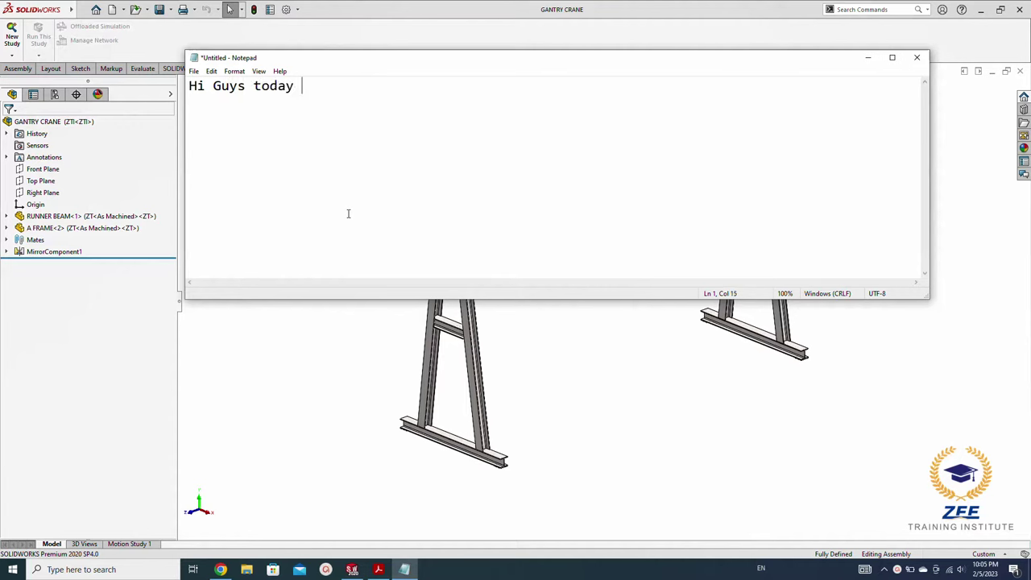
type("we will do analys")
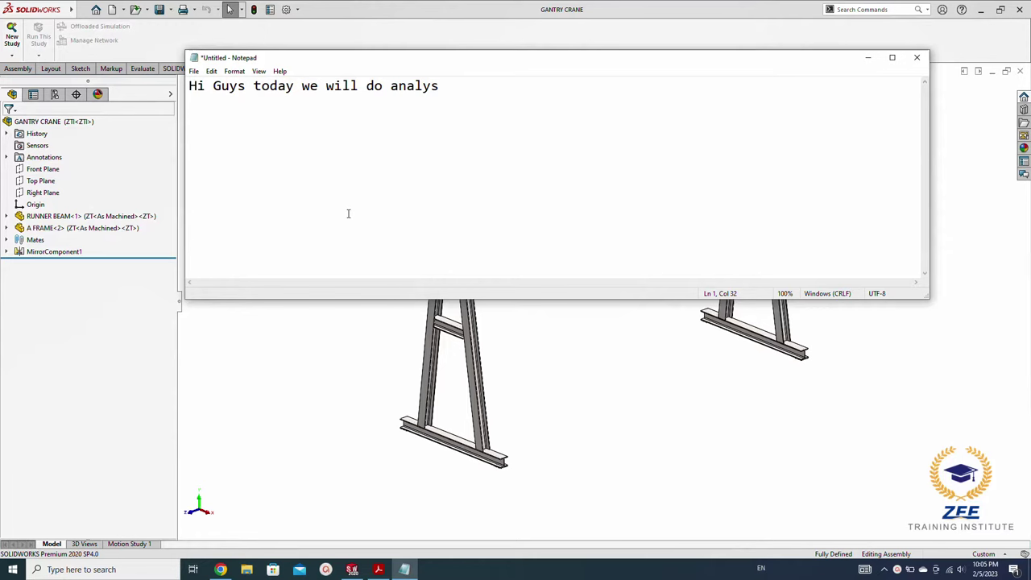
type("is of gan")
type("try crane ")
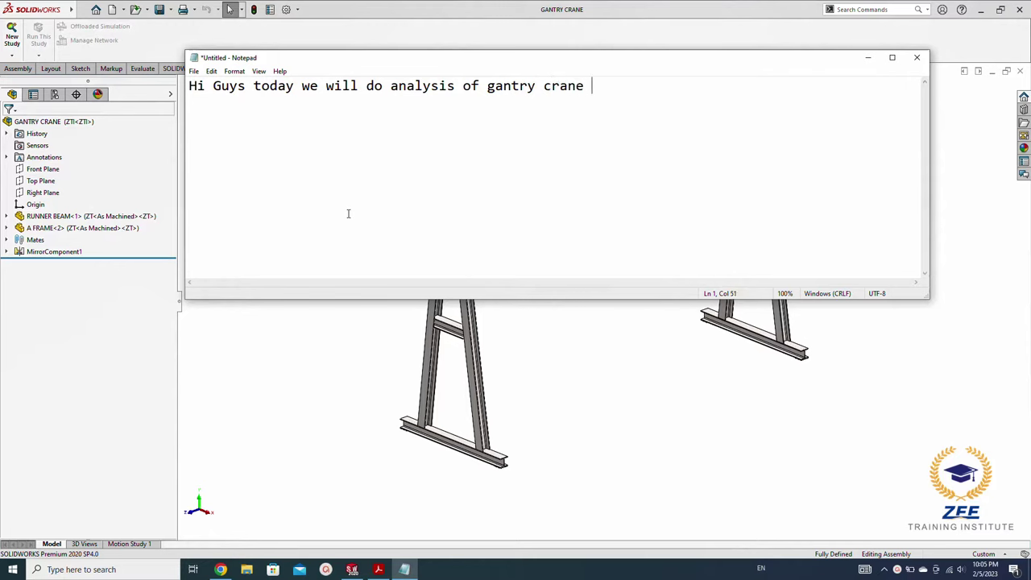
type("with 5")
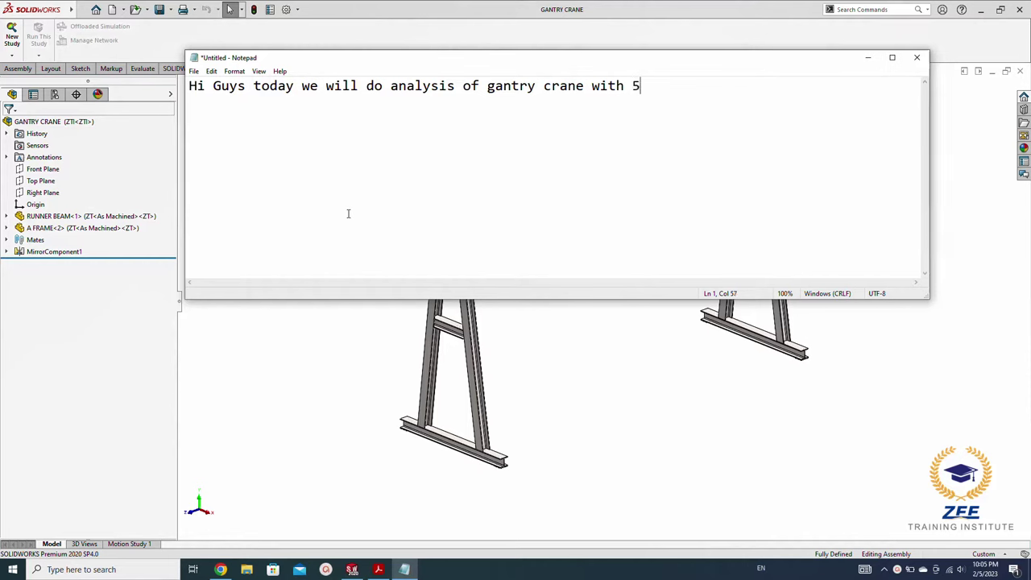
type("ton loading capacity")
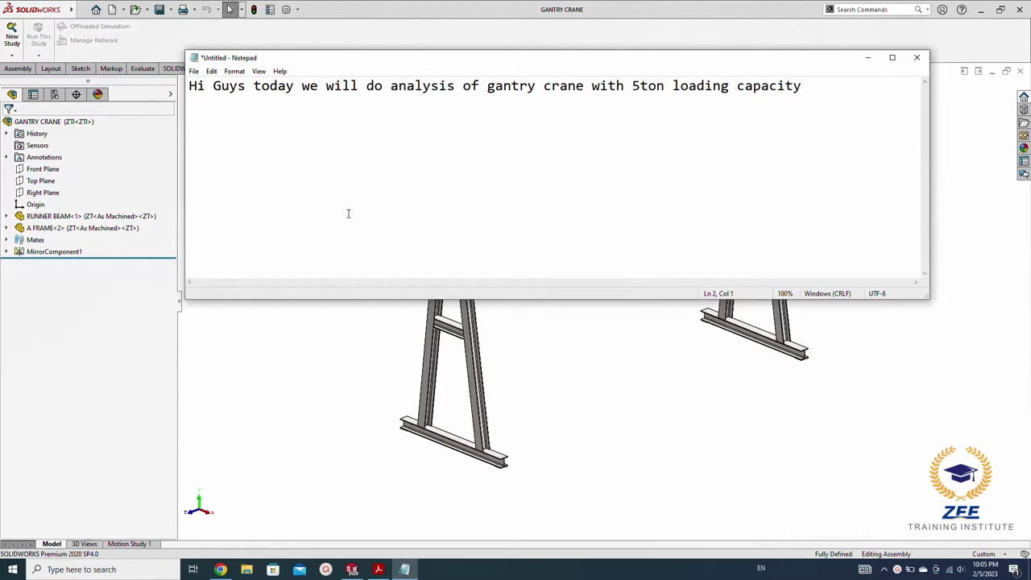
type("so lets start")
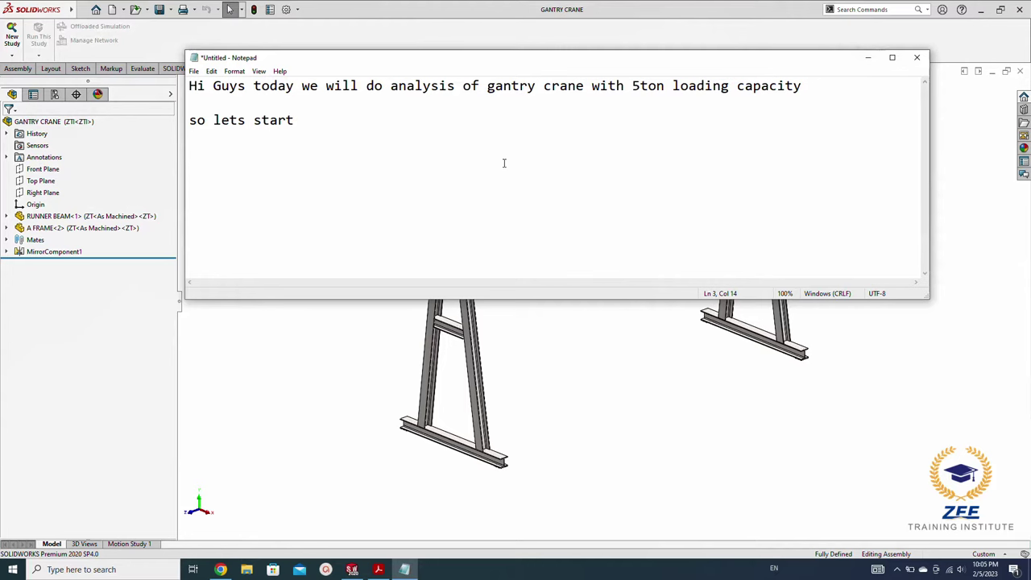
left_click(869, 58)
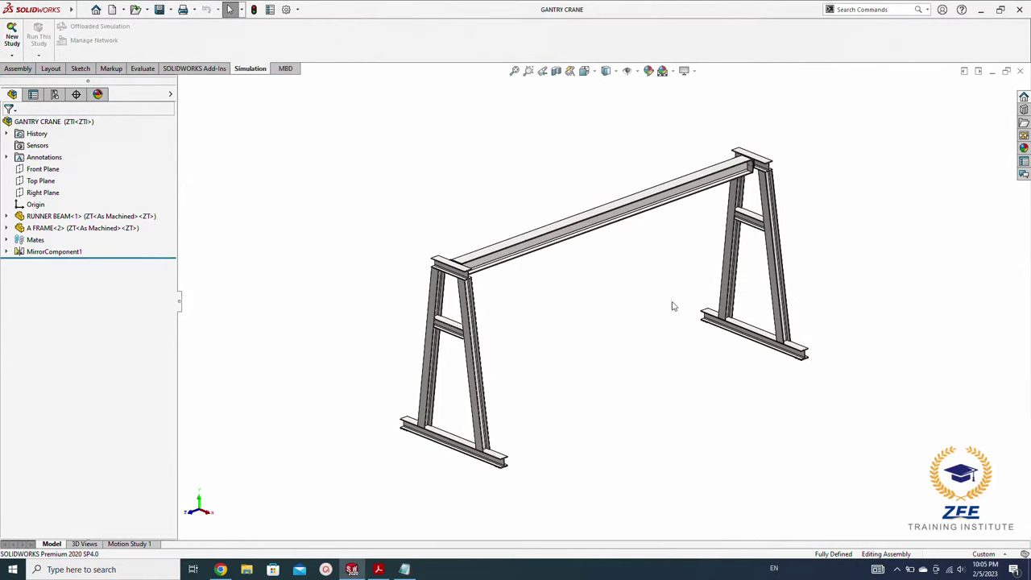
left_click(378, 569)
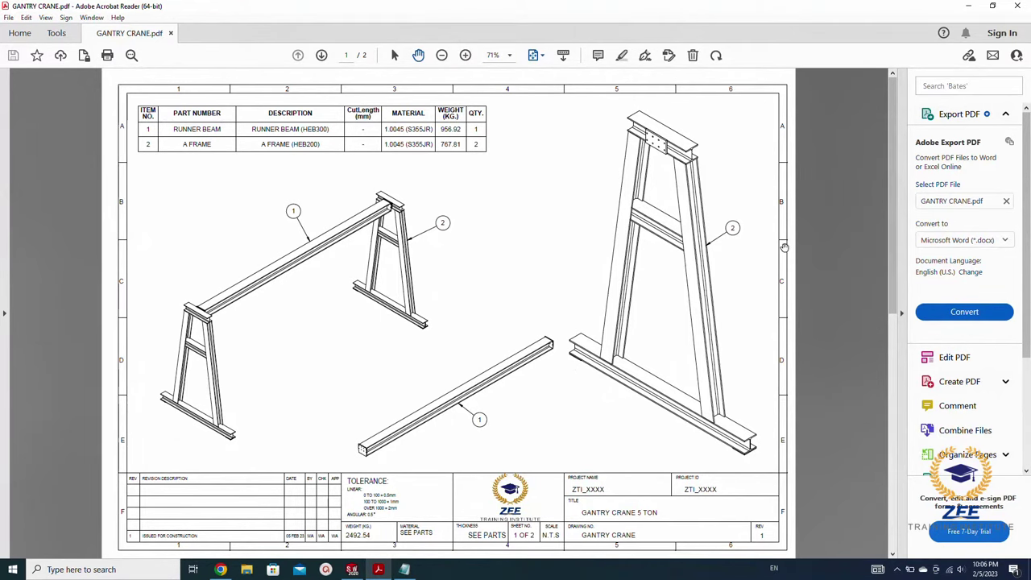
scroll(774, 251, "down", 2)
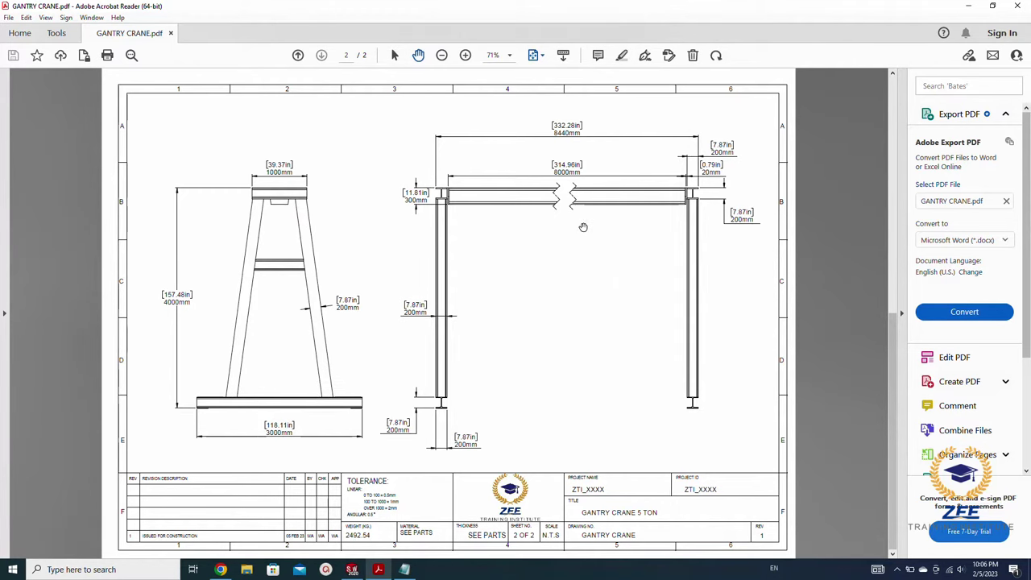
scroll(585, 187, "up", 1, "ctrl")
scroll(585, 187, "up", 2, "ctrl")
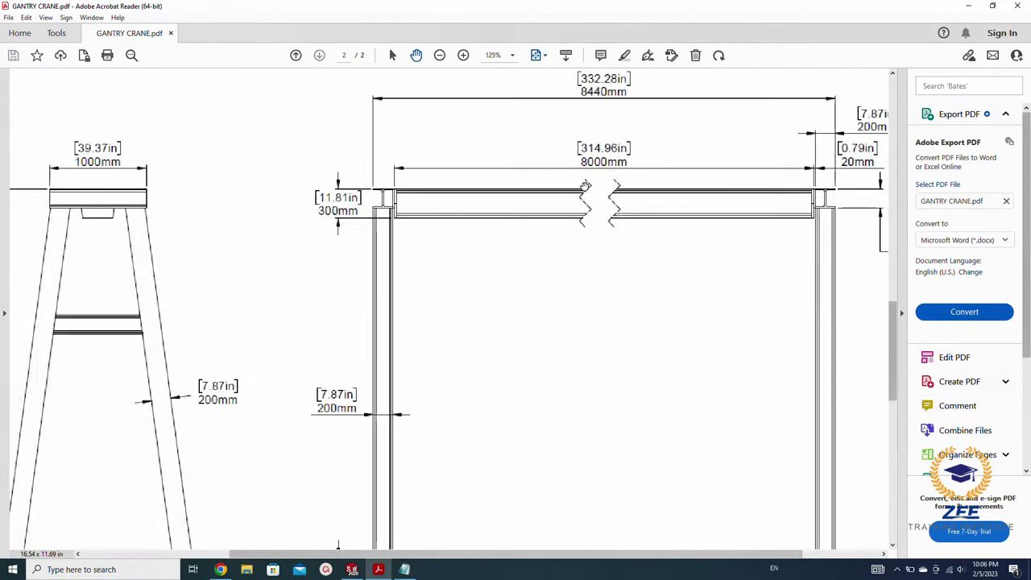
mouse_move(575, 269)
left_mouse_down()
mouse_move(656, 281)
mouse_move(607, 303)
mouse_move(515, 301)
left_mouse_up()
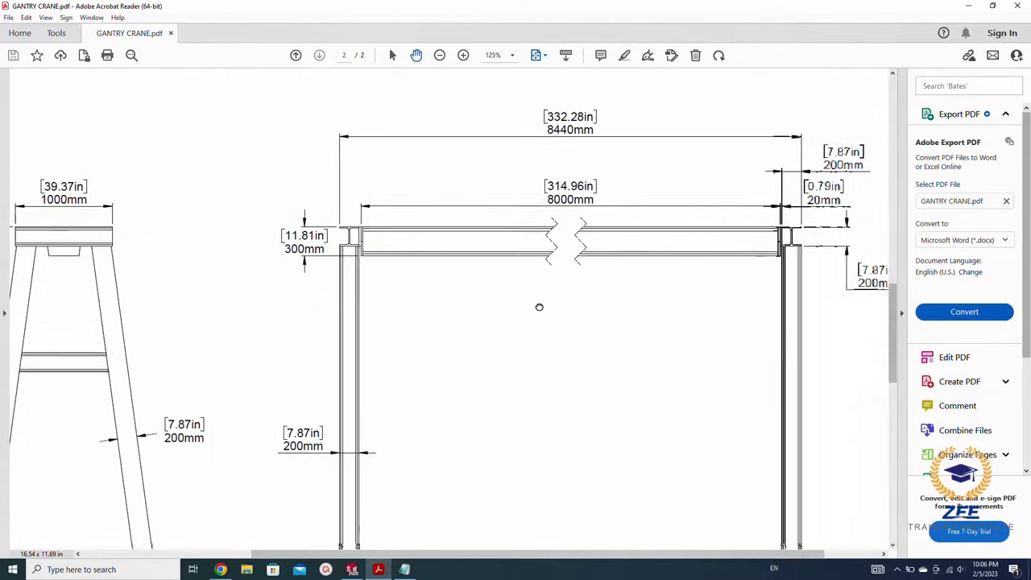
mouse_move(550, 398)
left_mouse_down()
mouse_move(511, 401)
mouse_move(509, 232)
left_mouse_up()
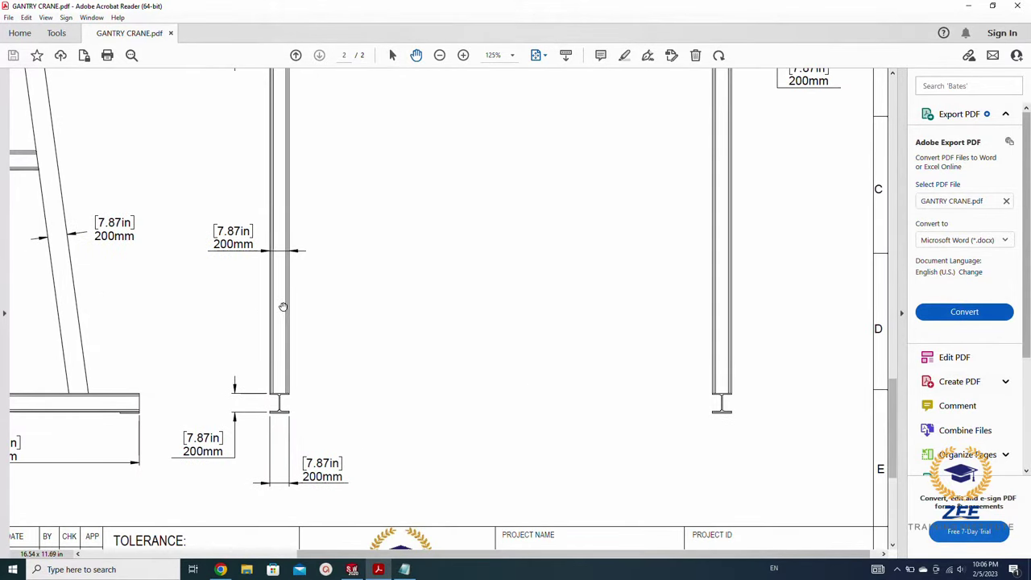
left_click_drag(283, 306, 557, 288)
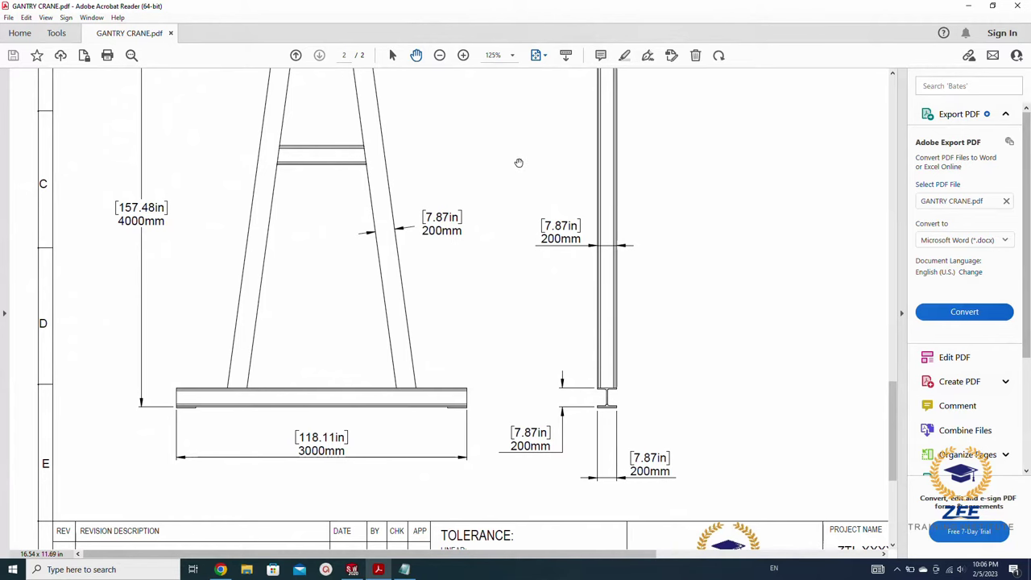
left_click_drag(520, 161, 512, 338)
scroll(511, 294, "down", 2, "ctrl")
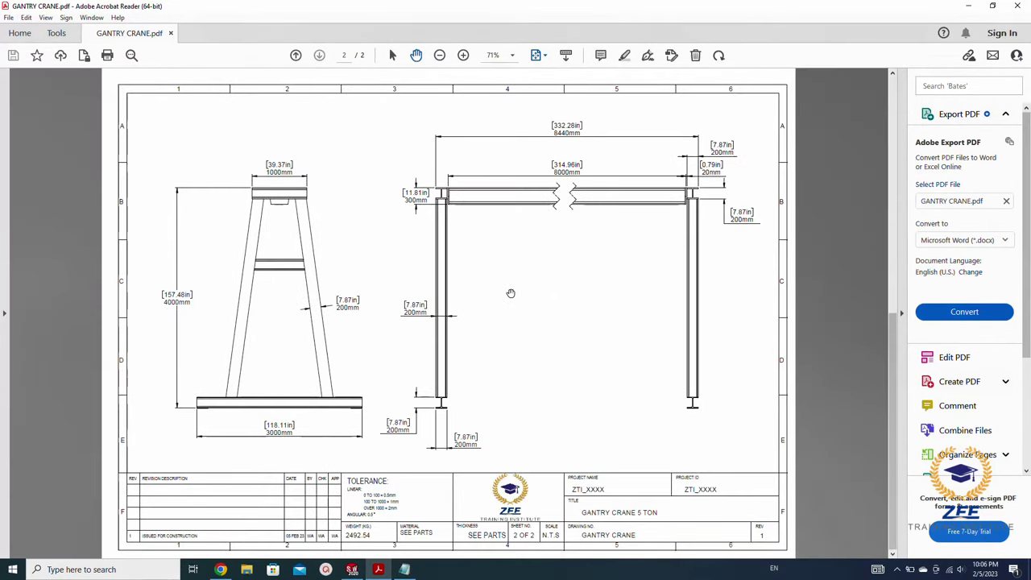
scroll(510, 293, "down", 1, "ctrl")
scroll(511, 293, "up", 2)
key("ctrl+0")
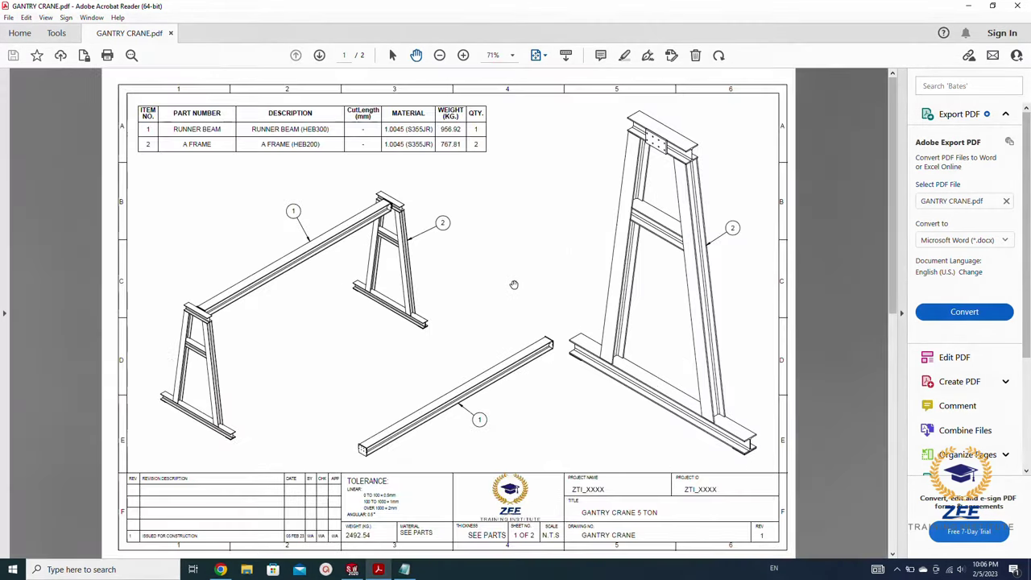
left_click(959, 8)
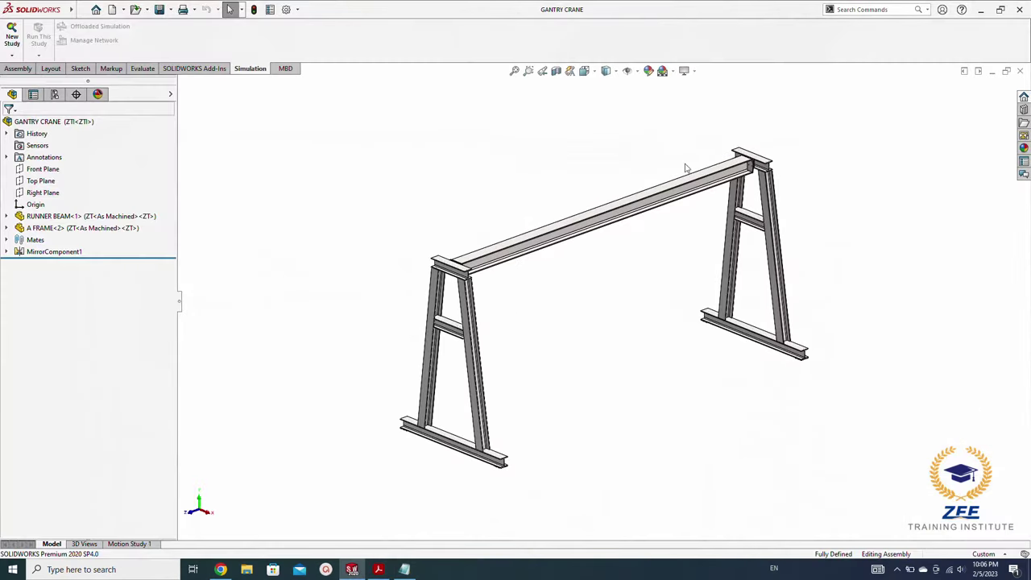
left_click(133, 216)
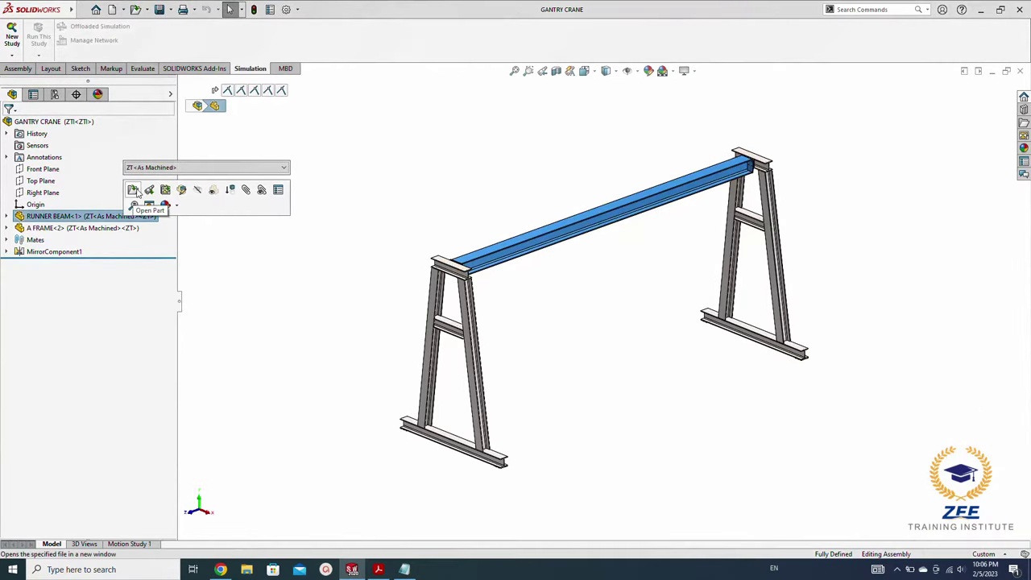
left_click(136, 190)
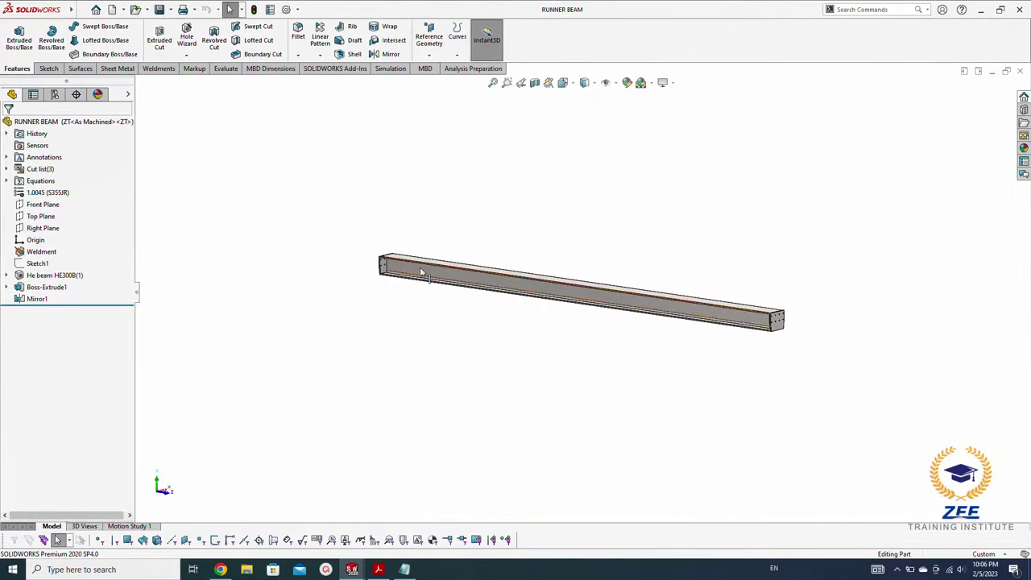
middle_click_drag(564, 309, 543, 207)
left_click(64, 275)
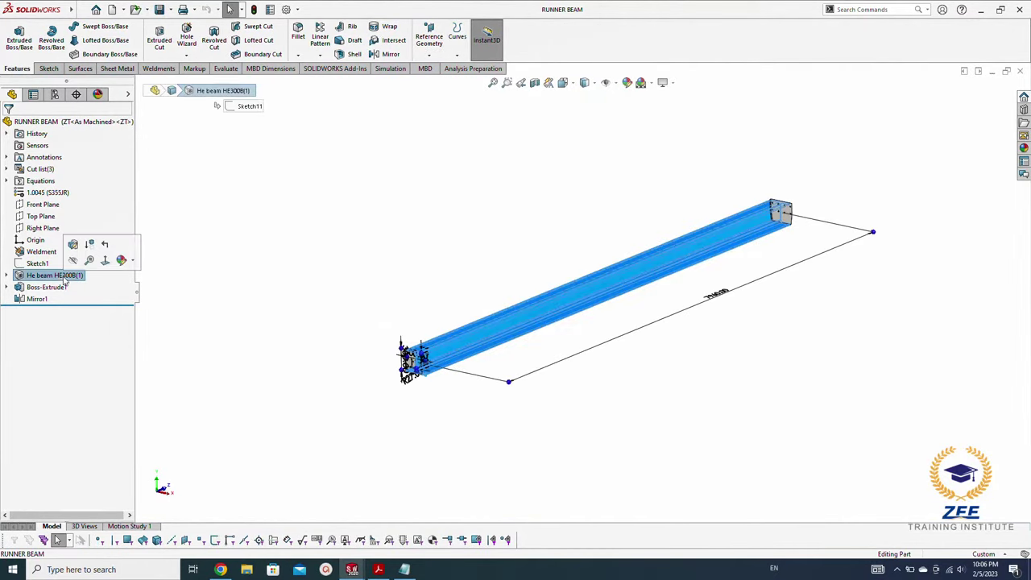
left_click(338, 377)
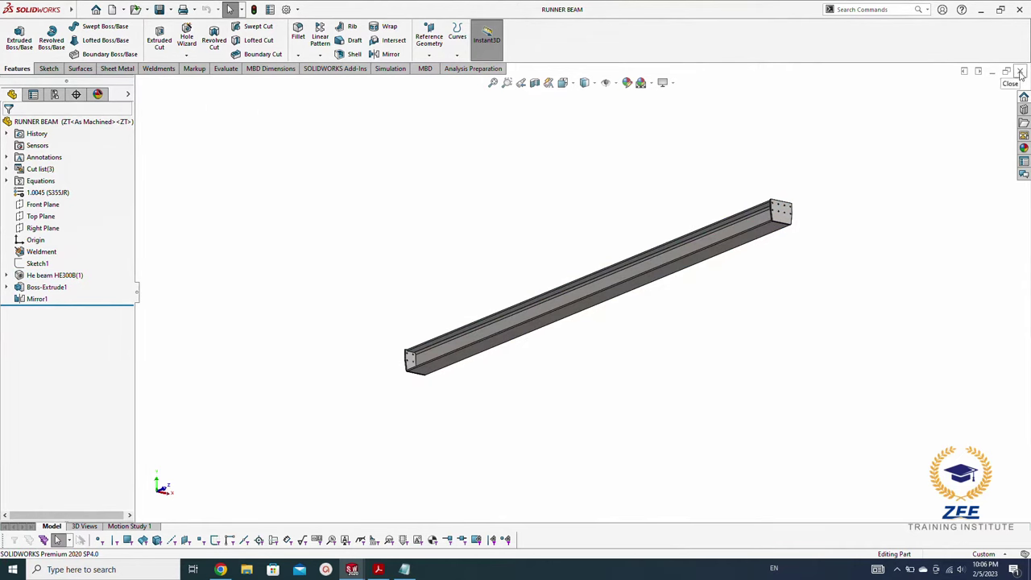
left_click(38, 264)
mouse_move(321, 244)
middle_mouse_down()
mouse_move(338, 294)
mouse_move(383, 322)
middle_mouse_up()
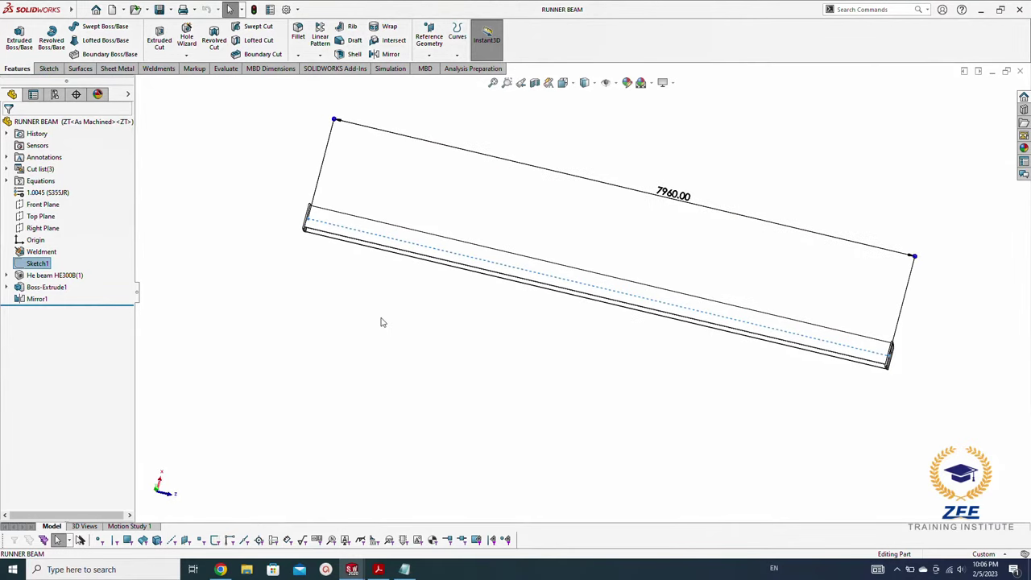
left_click(668, 230)
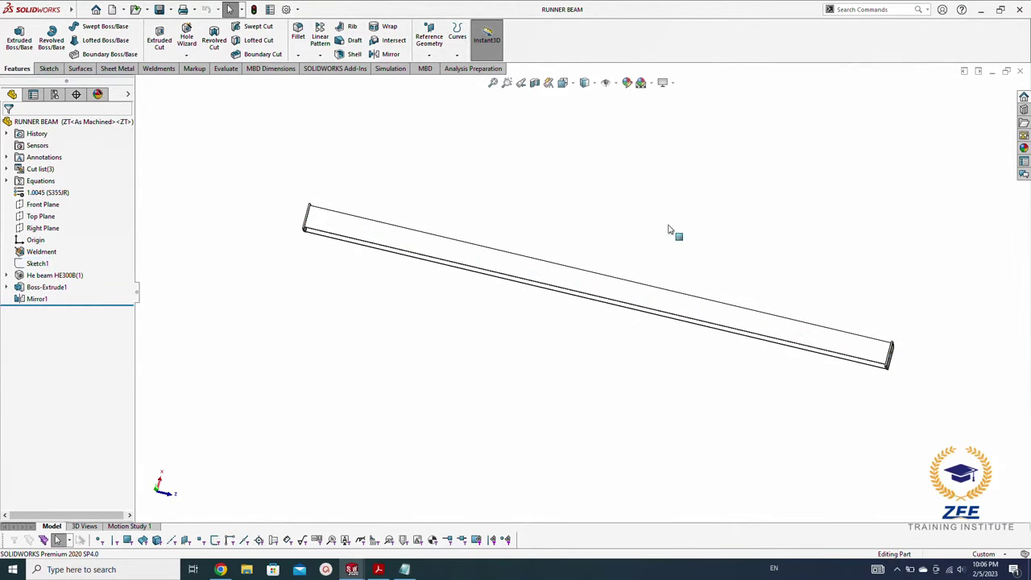
left_click(49, 288)
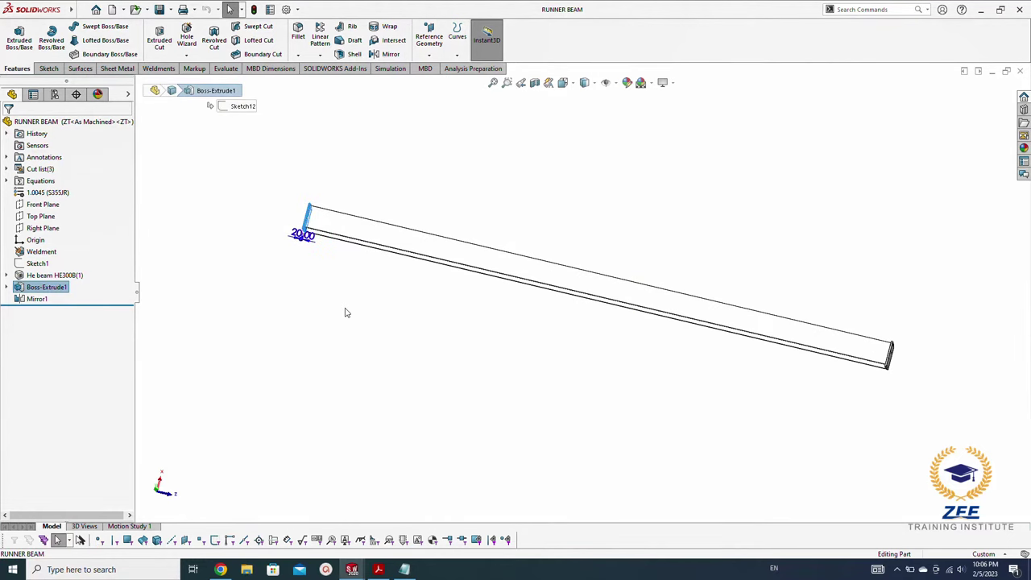
left_click(376, 313)
Step: Close the RUNNER BEAM, open the A FRAME part alone and review its layout sketch dimensions
left_click(1021, 72)
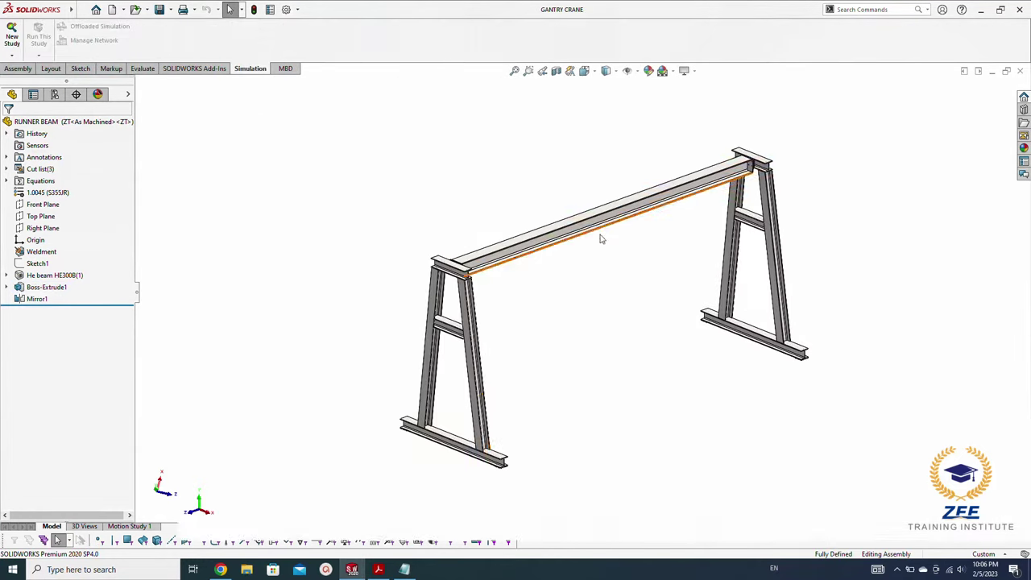
left_click(129, 229)
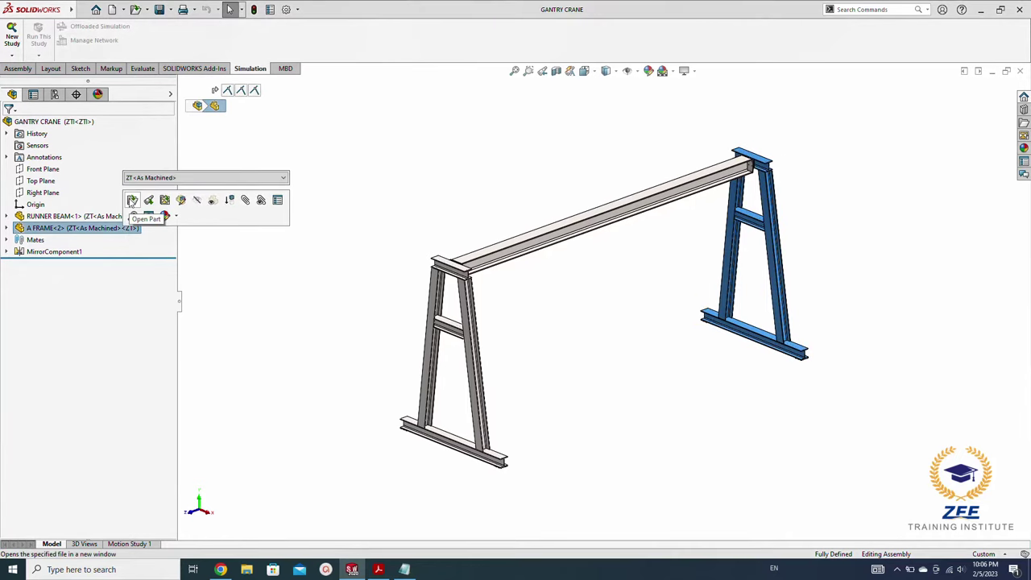
left_click(132, 201)
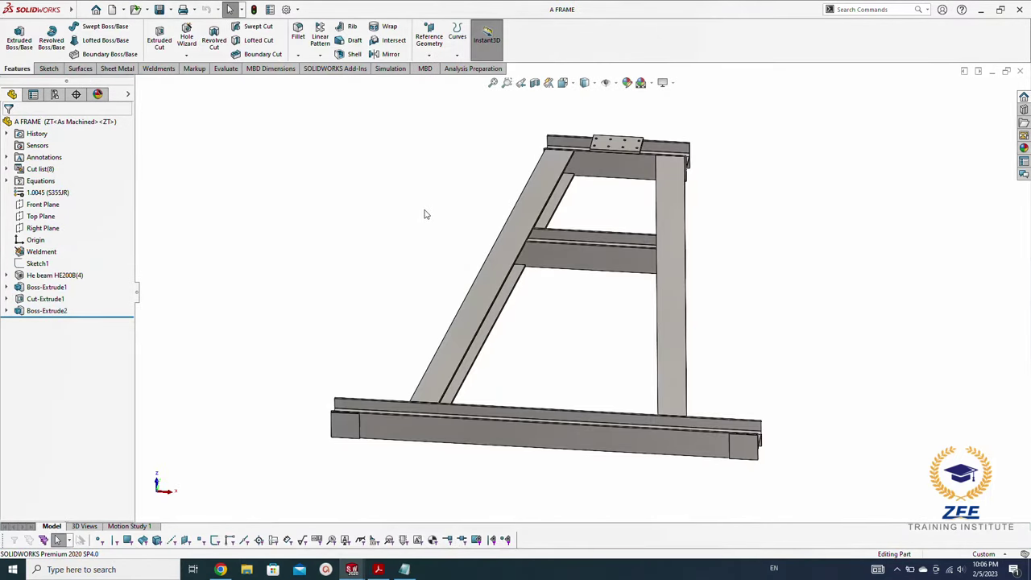
middle_click_drag(504, 233, 498, 249)
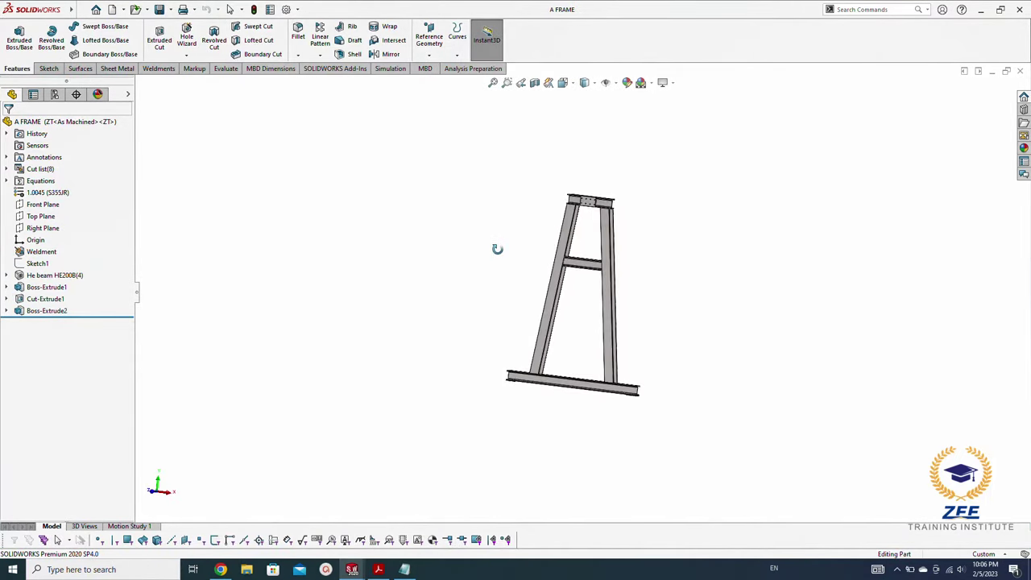
scroll(447, 265, "down", 2)
middle_click_drag(421, 254, 470, 258)
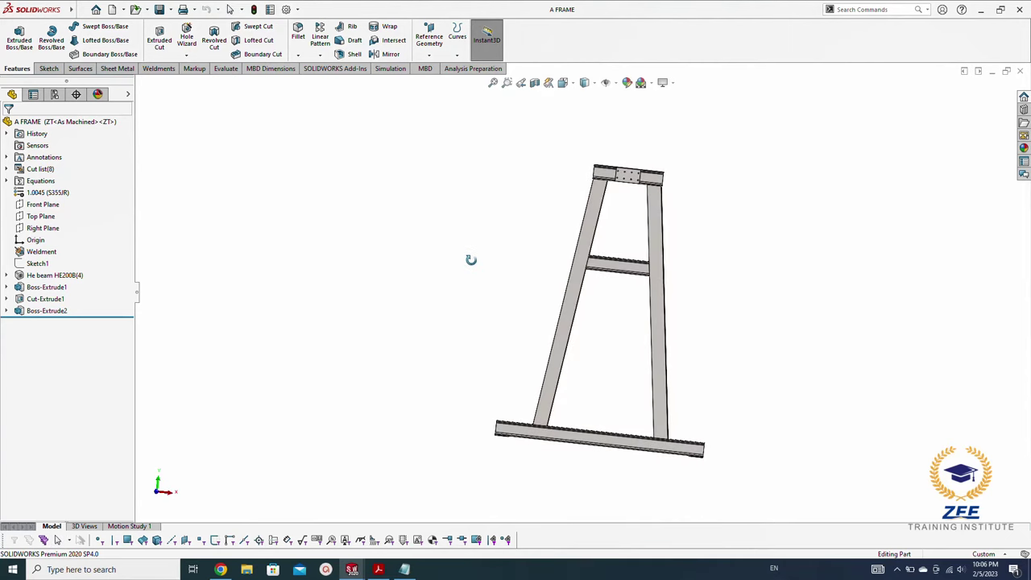
left_click(40, 264)
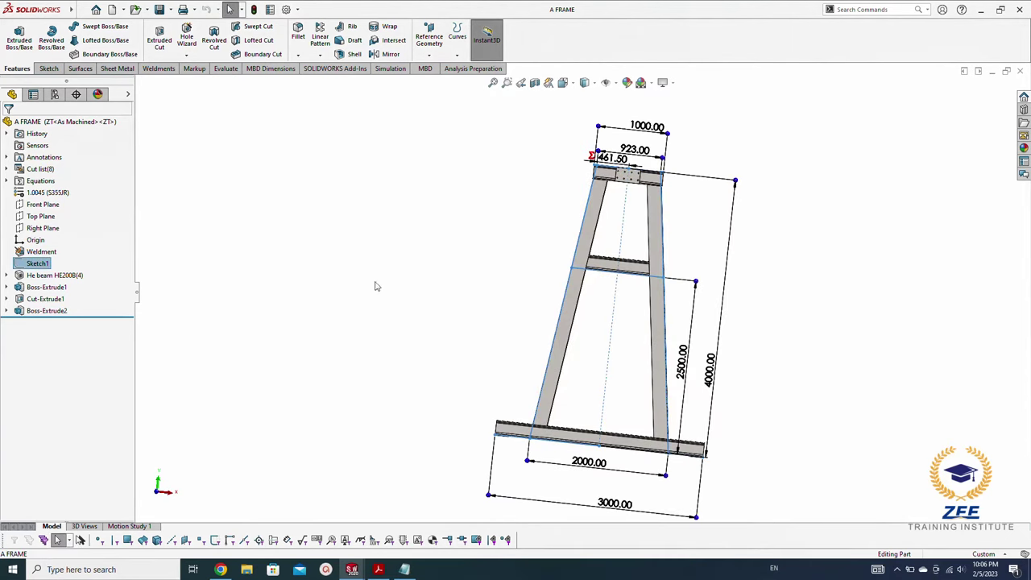
mouse_move(451, 302)
middle_mouse_down("ctrl")
mouse_move(434, 283)
mouse_move(476, 265)
mouse_move(468, 253)
mouse_move(453, 280)
middle_mouse_up("ctrl")
left_click(335, 286)
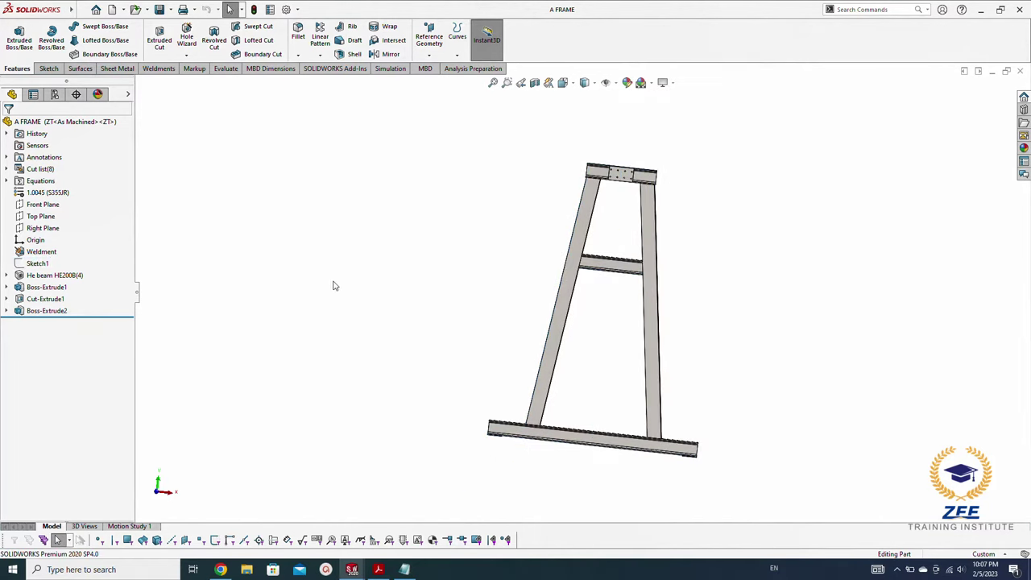
Step: Highlight the A FRAME's HE200B beam members and the bolted plate on the top beam
left_click(54, 274)
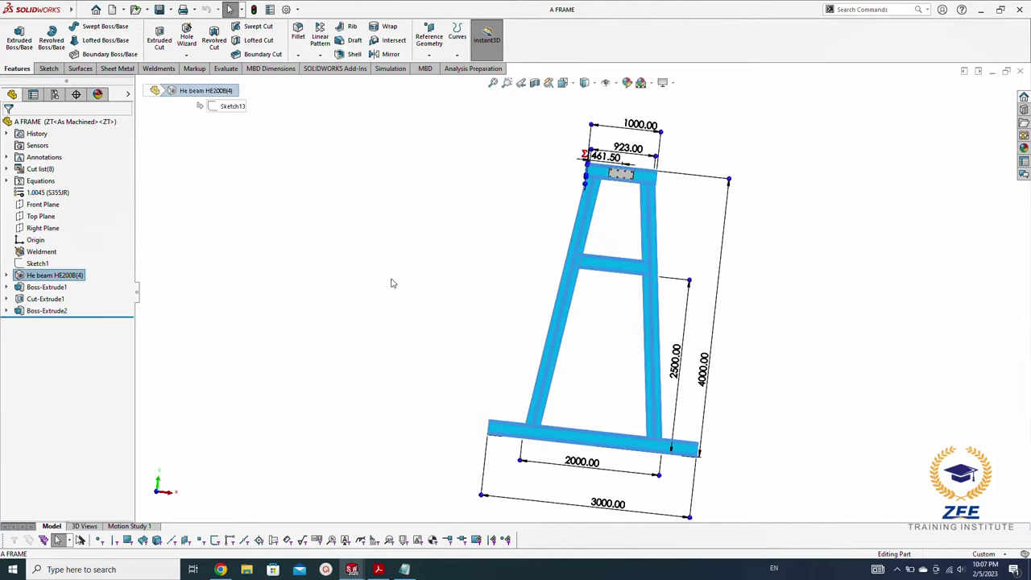
mouse_move(392, 281)
middle_mouse_down()
mouse_move(426, 277)
mouse_move(433, 331)
mouse_move(219, 303)
middle_mouse_up()
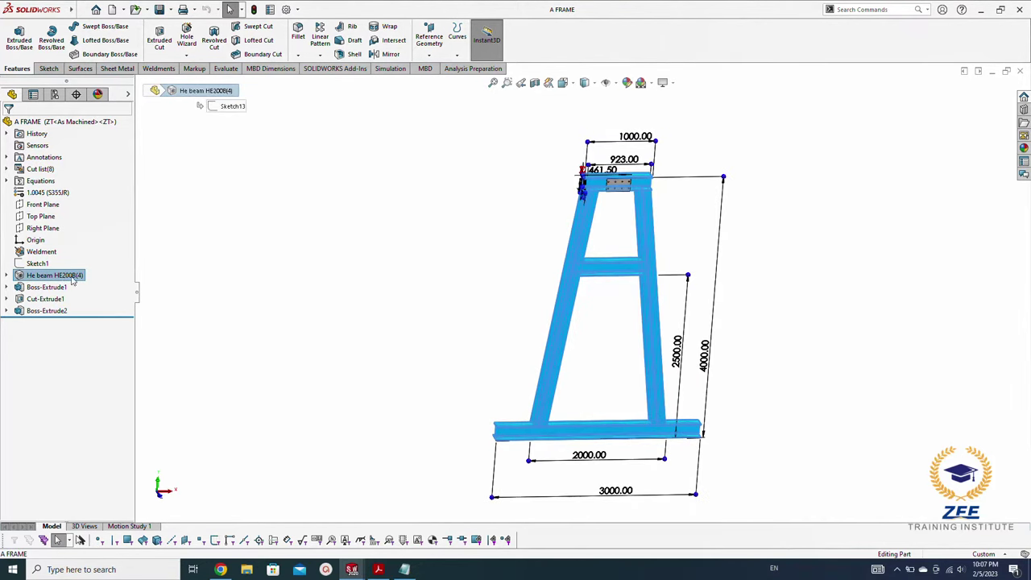
left_click(205, 295)
left_click(68, 289)
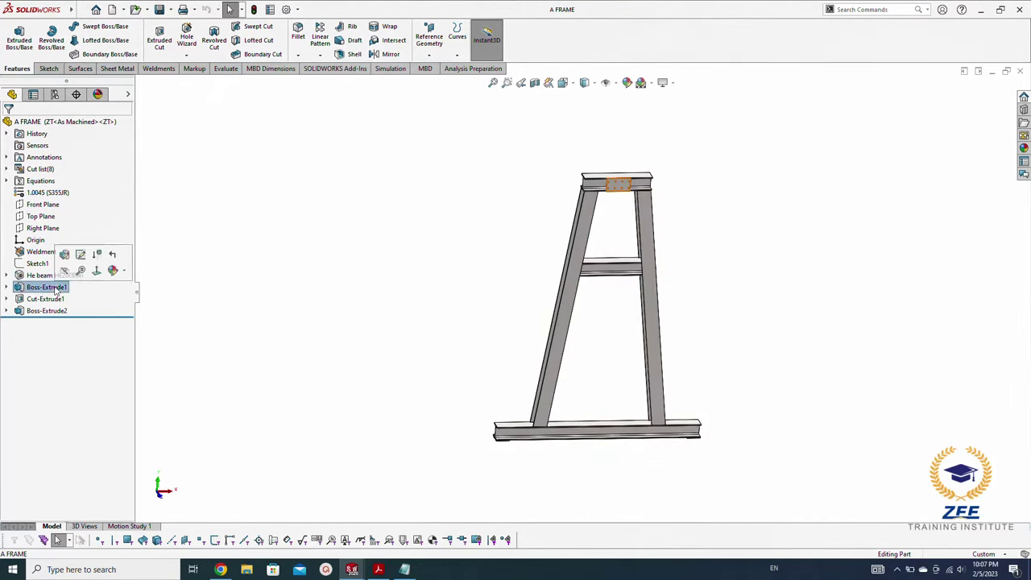
scroll(673, 177, "down", 2)
scroll(673, 177, "down", 3)
scroll(484, 258, "down", 3)
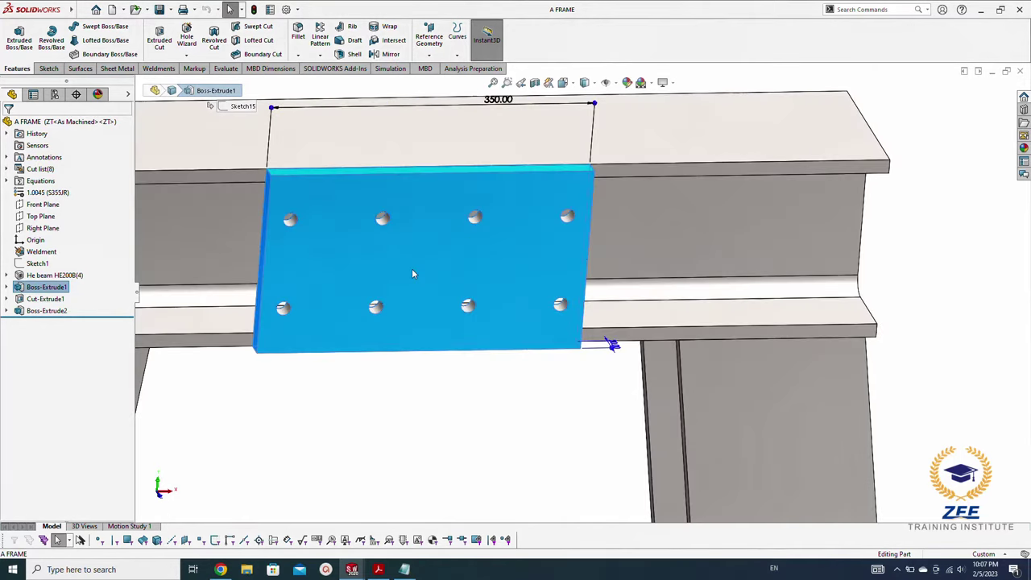
middle_click_drag(412, 274, 371, 350)
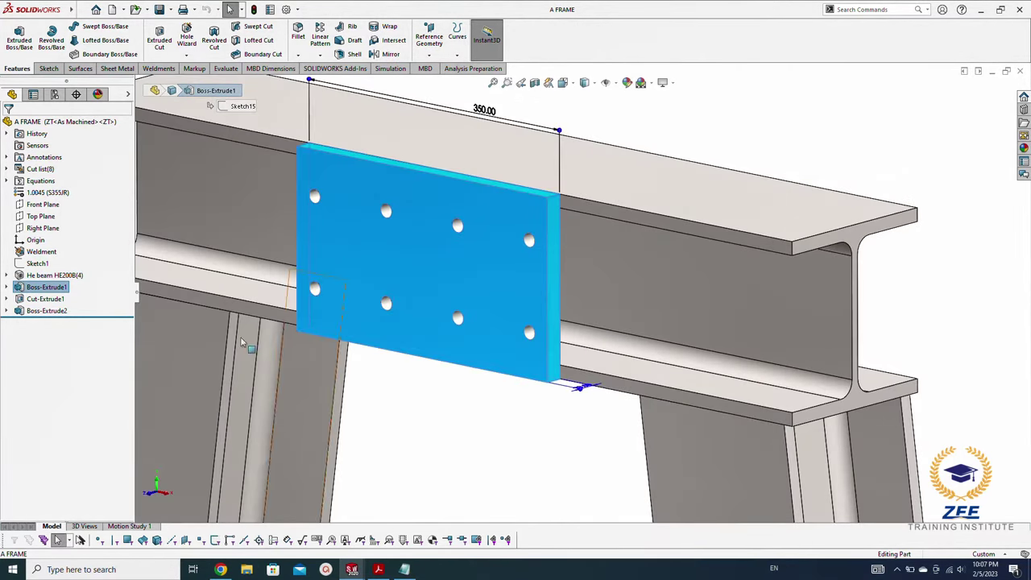
Step: Show the top plate's bolt holes with their Ø16.00 and 350.00 dimensions
left_click(51, 300)
scroll(317, 407, "up", 1)
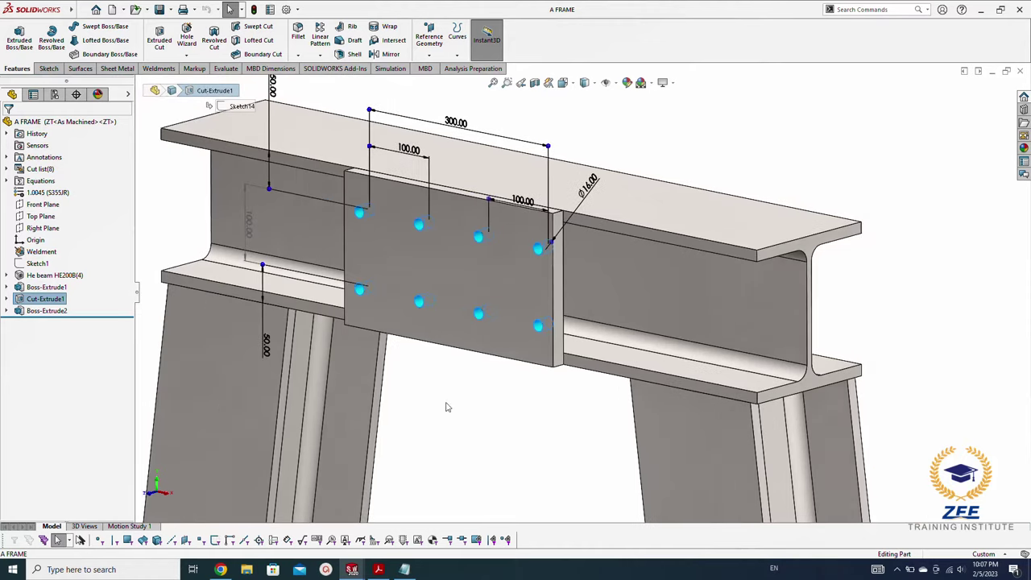
scroll(472, 416, "up", 1)
mouse_move(473, 416)
middle_mouse_down()
mouse_move(511, 452)
mouse_move(536, 417)
middle_mouse_up()
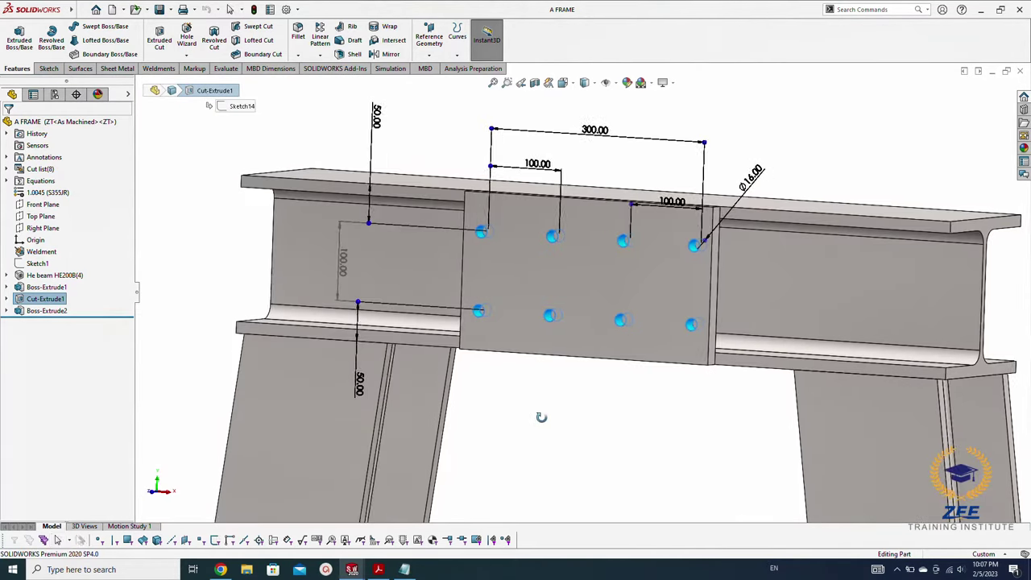
Step: Inspect the end plates on the base beam, then close the A FRAME part
left_click(46, 311)
scroll(559, 417, "up", 3)
scroll(597, 442, "up", 2)
middle_click_drag(597, 442, 580, 272)
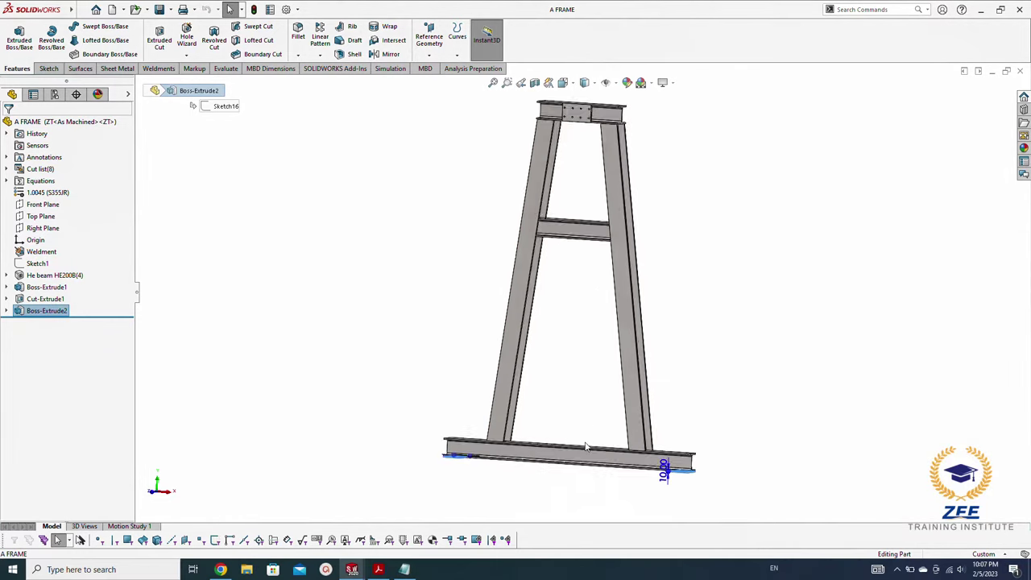
scroll(571, 296, "down", 3)
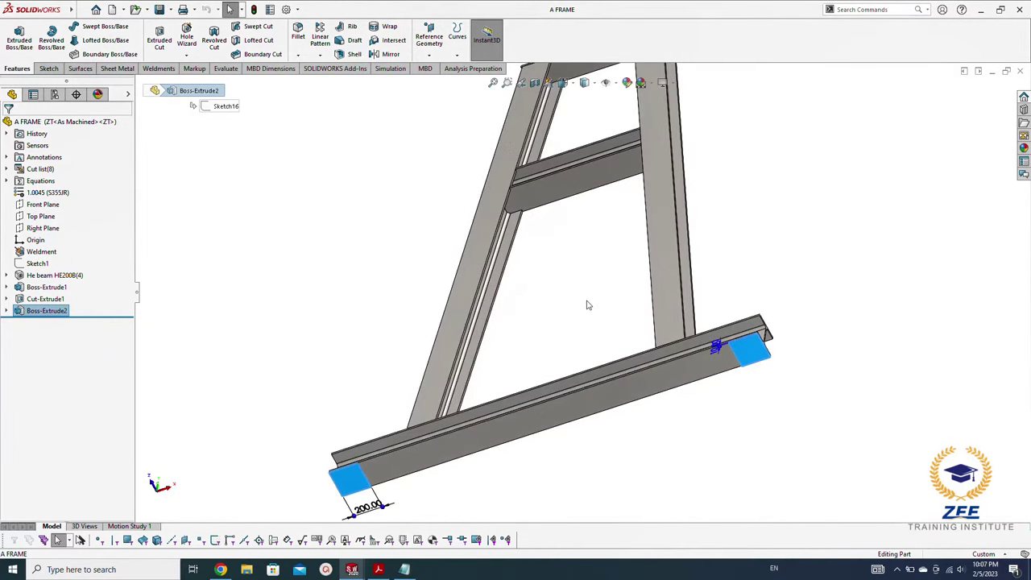
left_click(588, 305)
left_click(1021, 71)
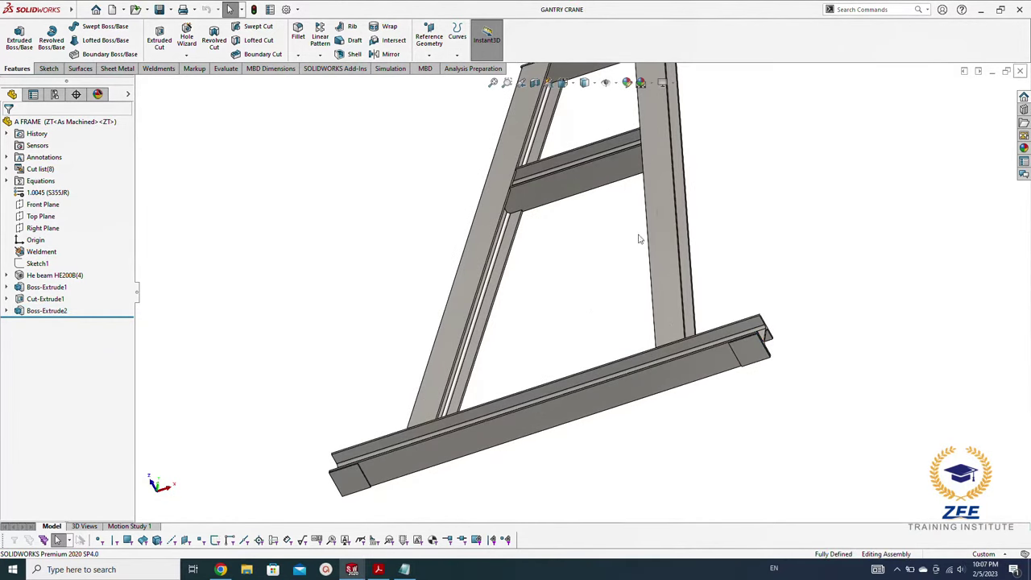
Step: Show the assembly in isometric view and start a new Static study, overwriting the name Static 1
key("space")
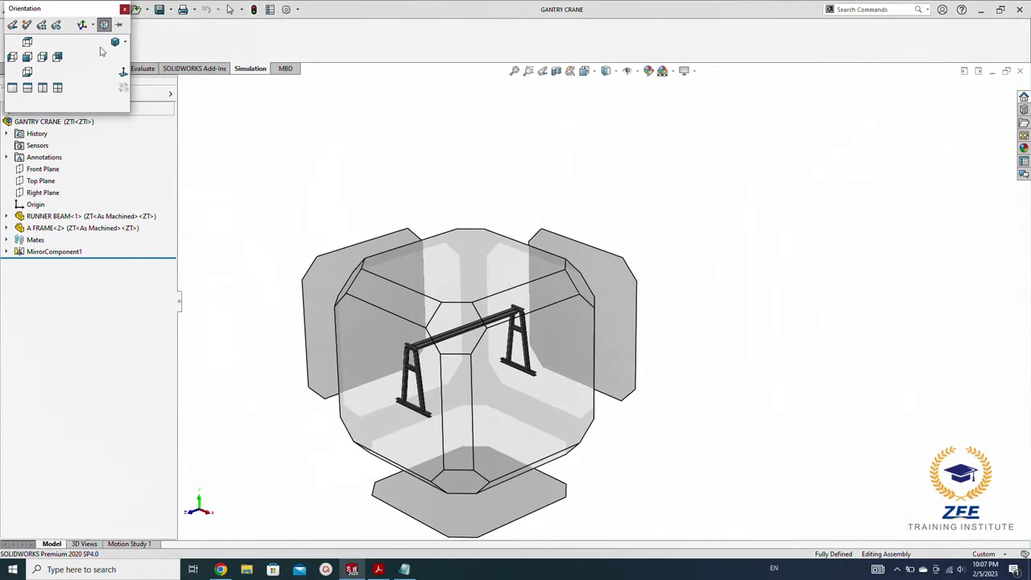
left_click(314, 157)
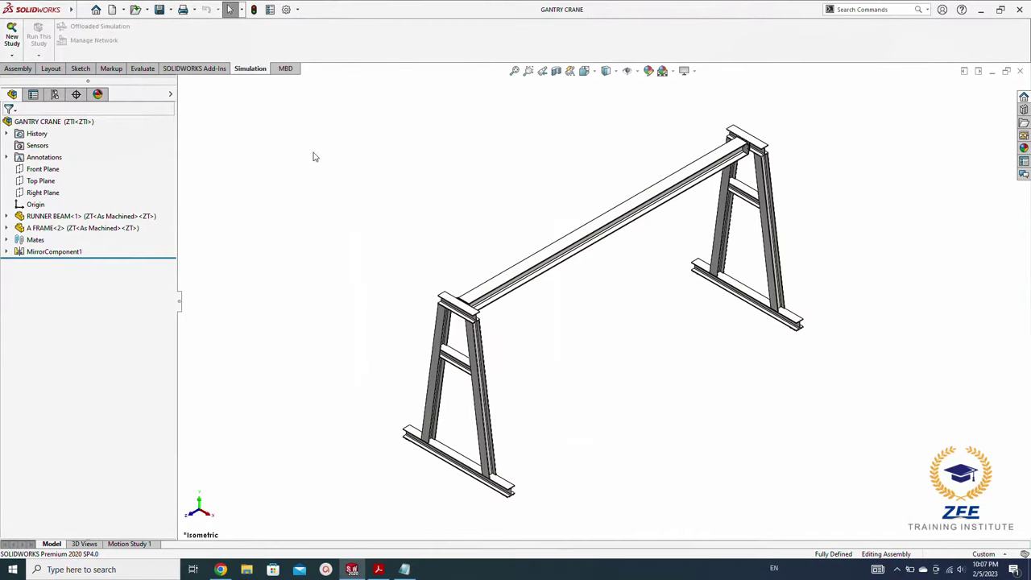
left_click(11, 36)
left_click_drag(68, 192, 1, 177)
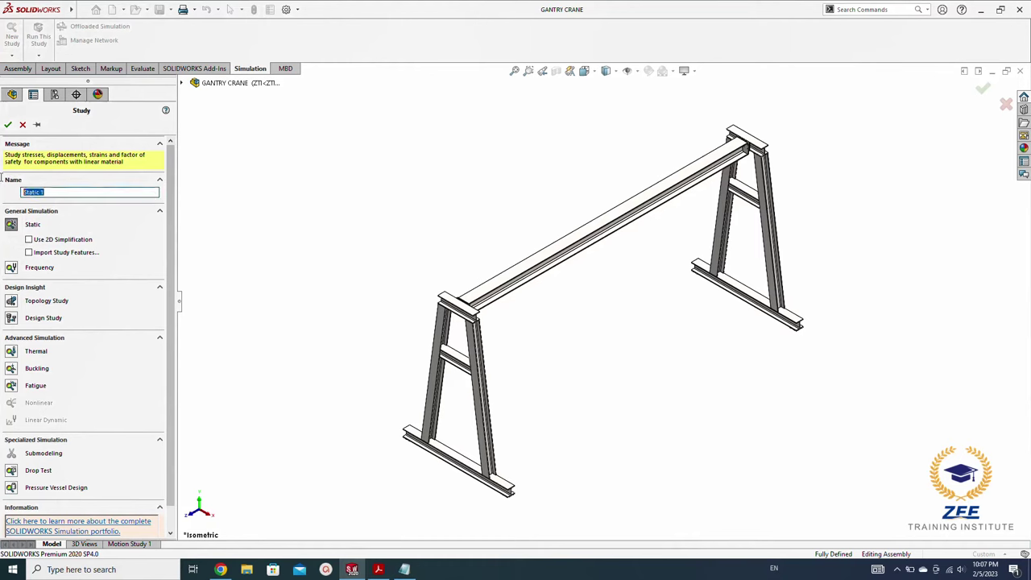
type("Sto")
Step: Create the 5ton capacity study and delete A FRAME-2's cut list
key("Return")
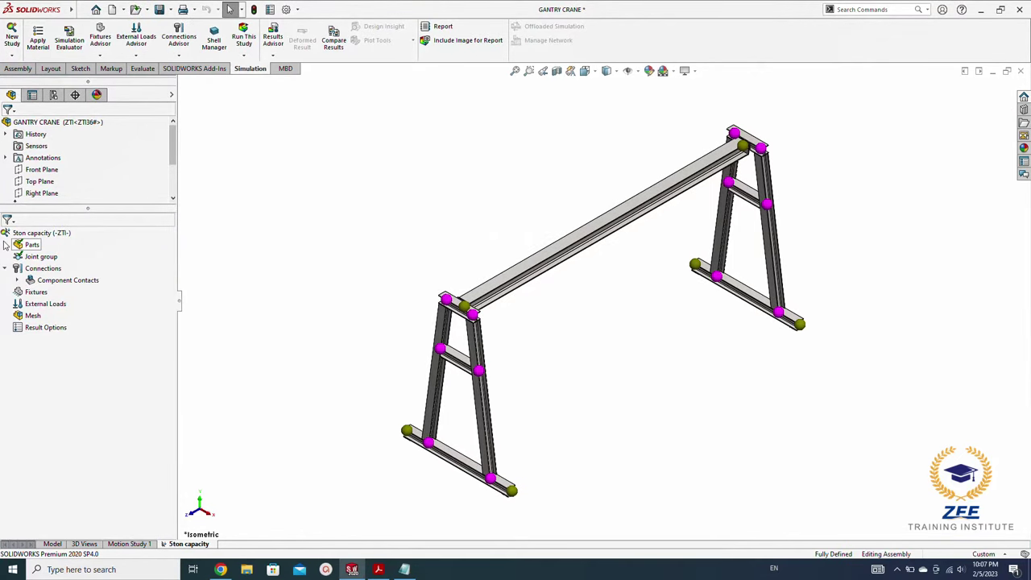
left_click(17, 256)
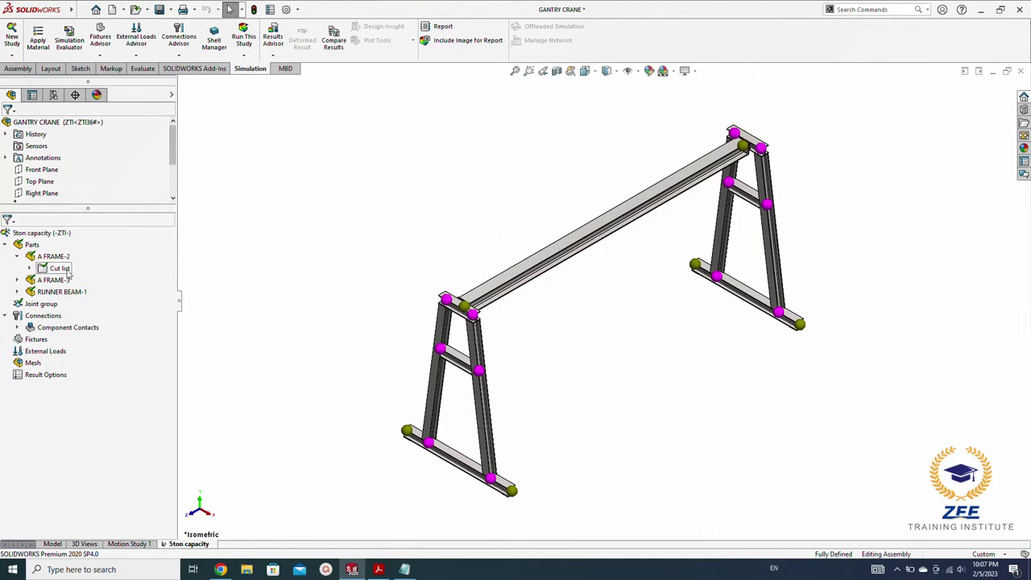
left_click(63, 269)
right_click(69, 274)
left_click(89, 277)
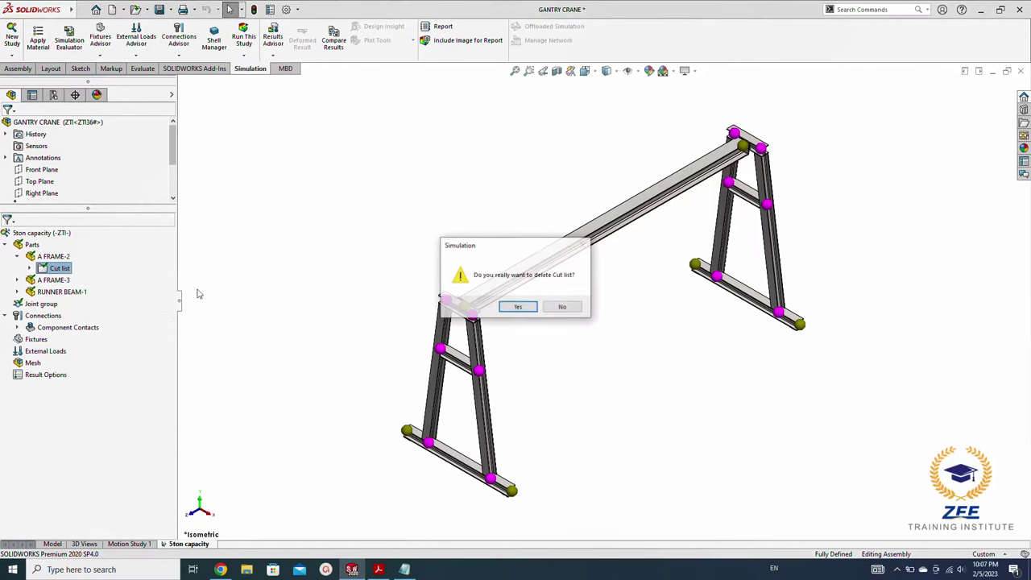
left_click(518, 305)
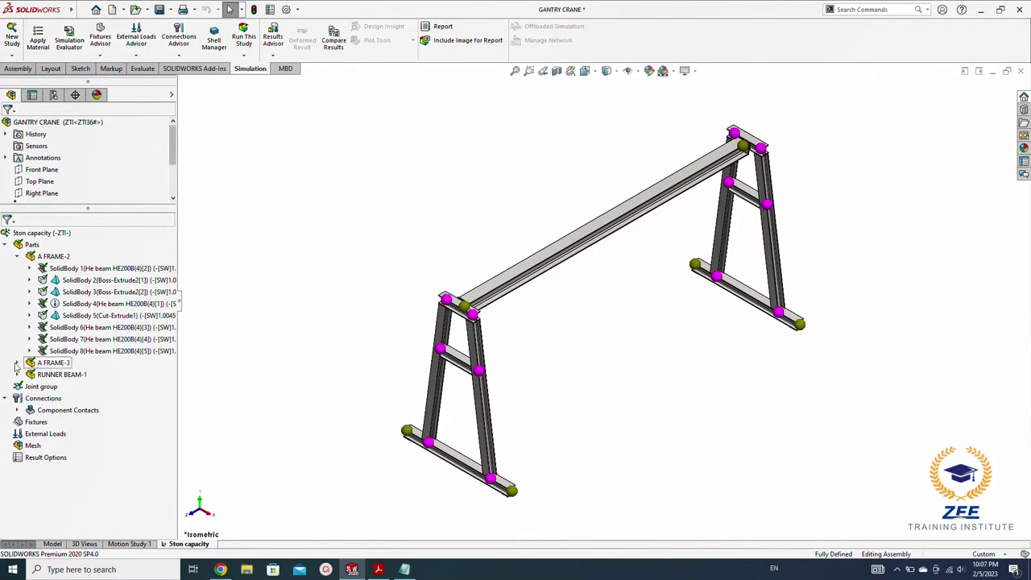
Step: Delete the cut lists of A FRAME-3 and RUNNER BEAM-1
left_click(17, 363)
right_click(50, 377)
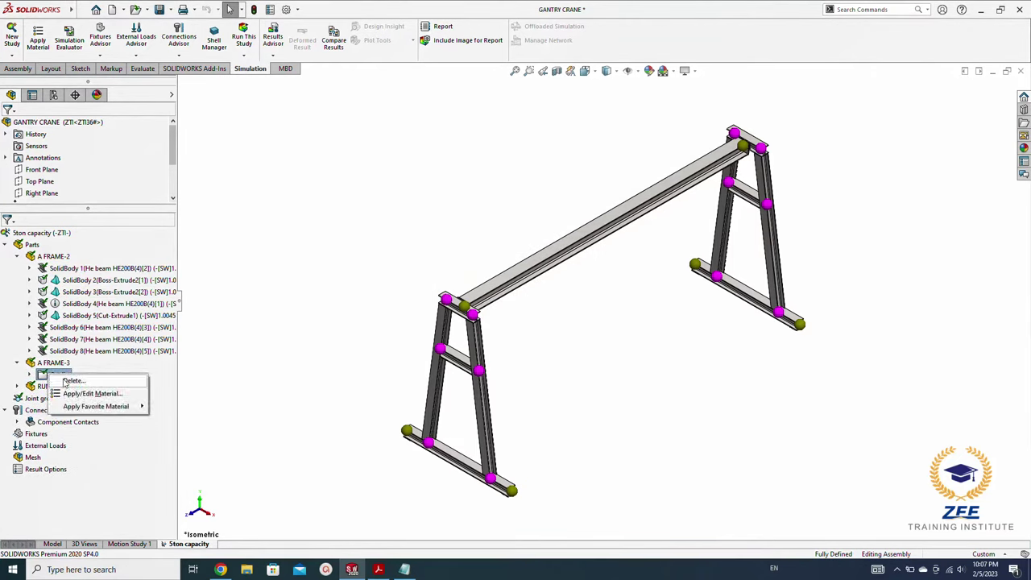
left_click(69, 380)
left_click(518, 307)
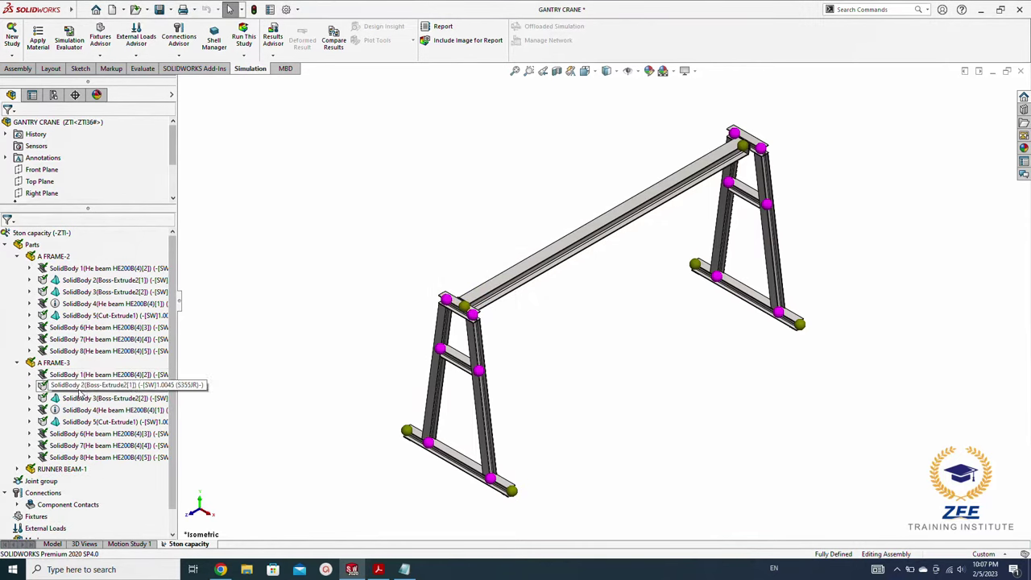
left_click(16, 446)
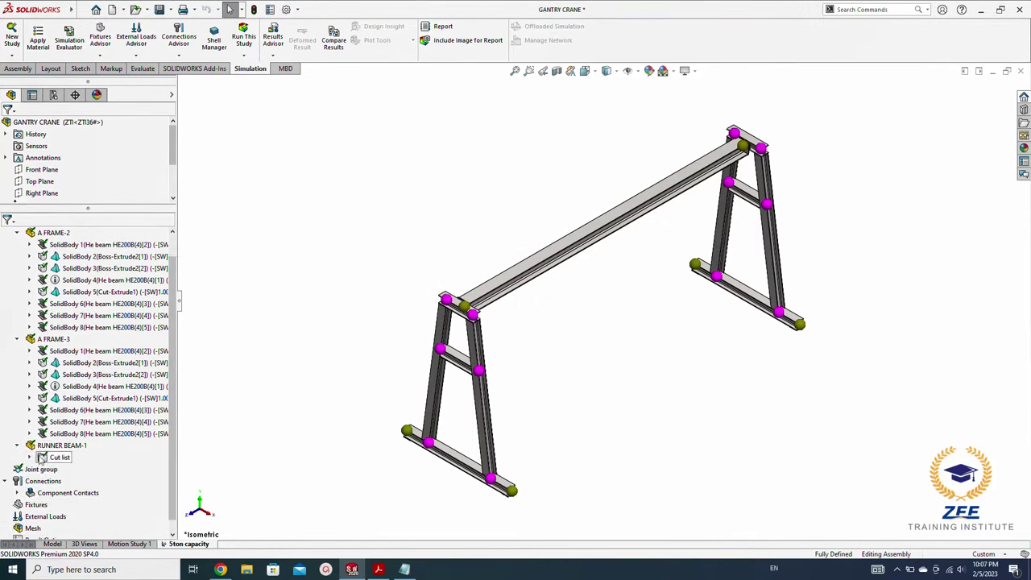
right_click(50, 457)
left_click(70, 461)
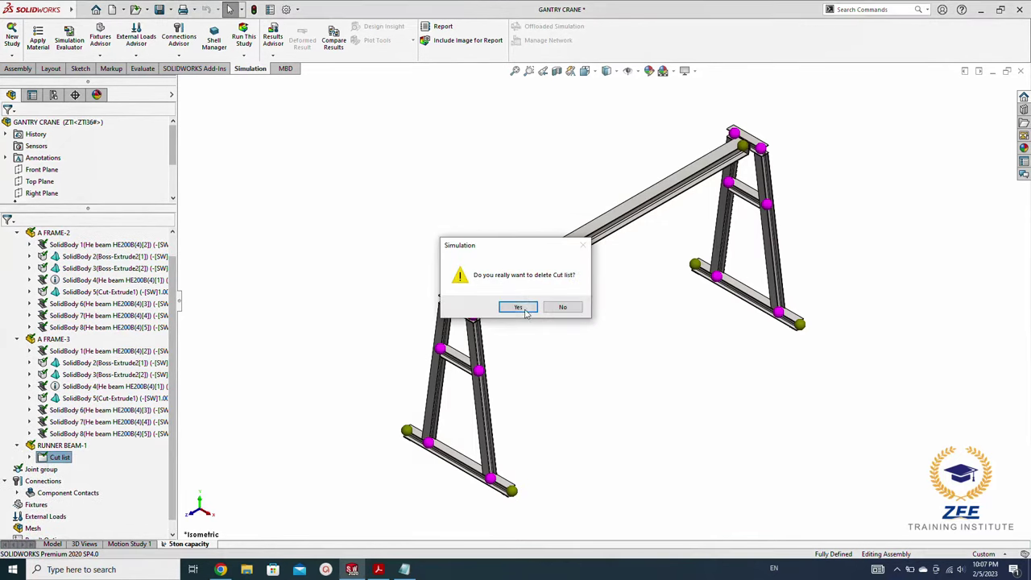
Step: Confirm the runner beam cut-list deletion and treat A FRAME-2's SolidBody 1, 4 and 6–8 as solids
left_click(525, 311)
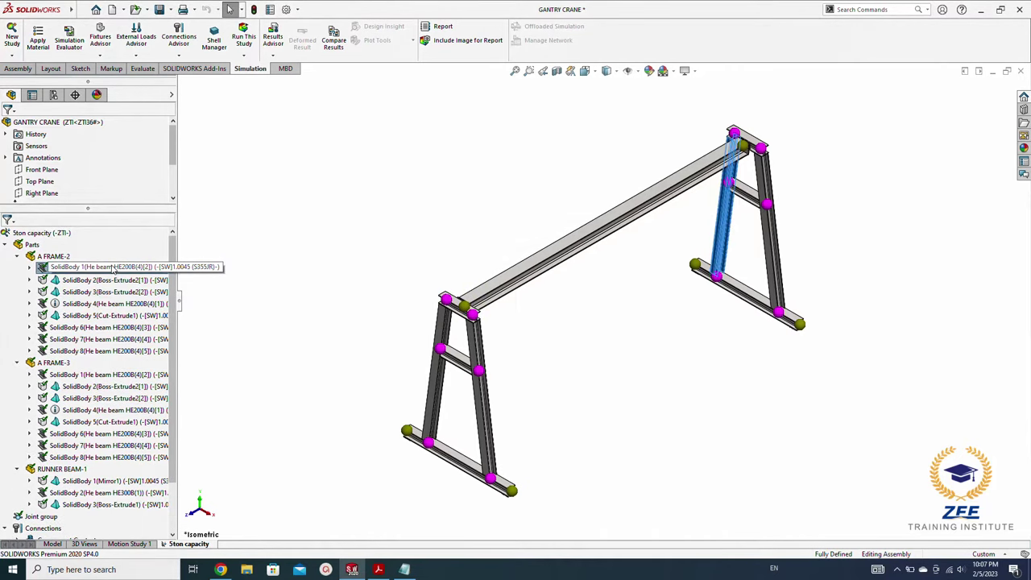
right_click(113, 270)
left_click(169, 338)
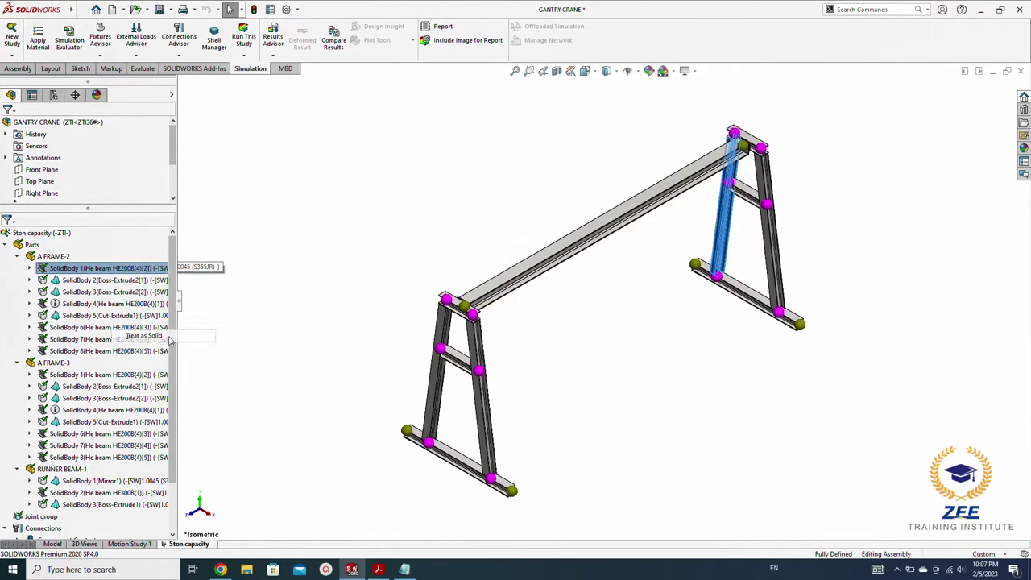
right_click(97, 305)
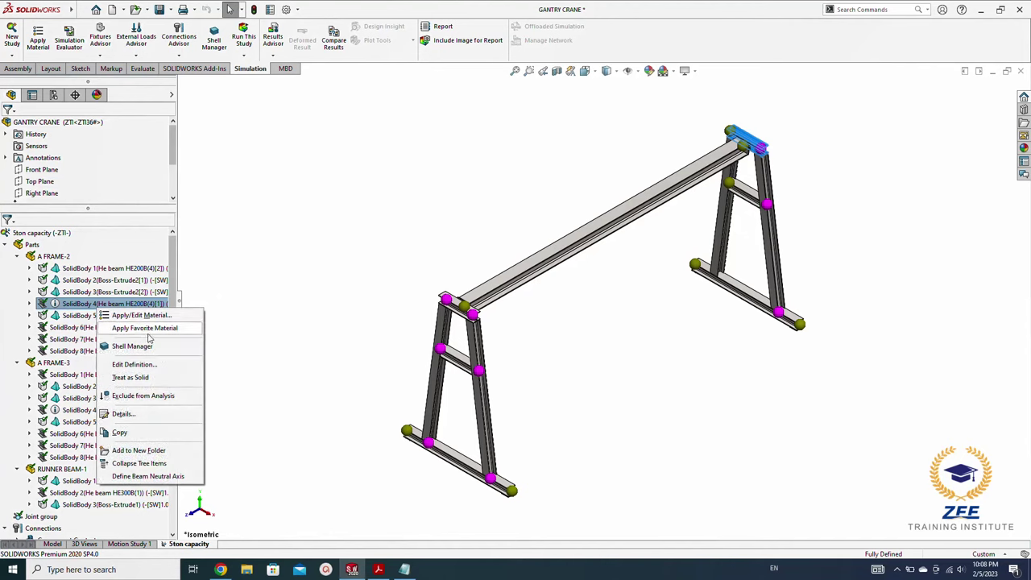
left_click(133, 377)
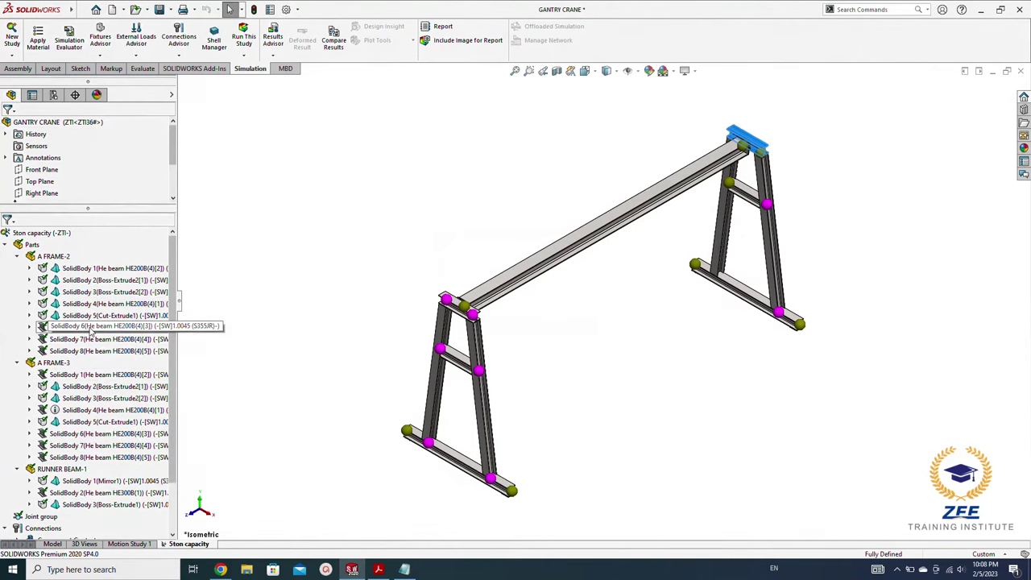
left_click(91, 327)
left_click(91, 350, "shift")
right_click(90, 351)
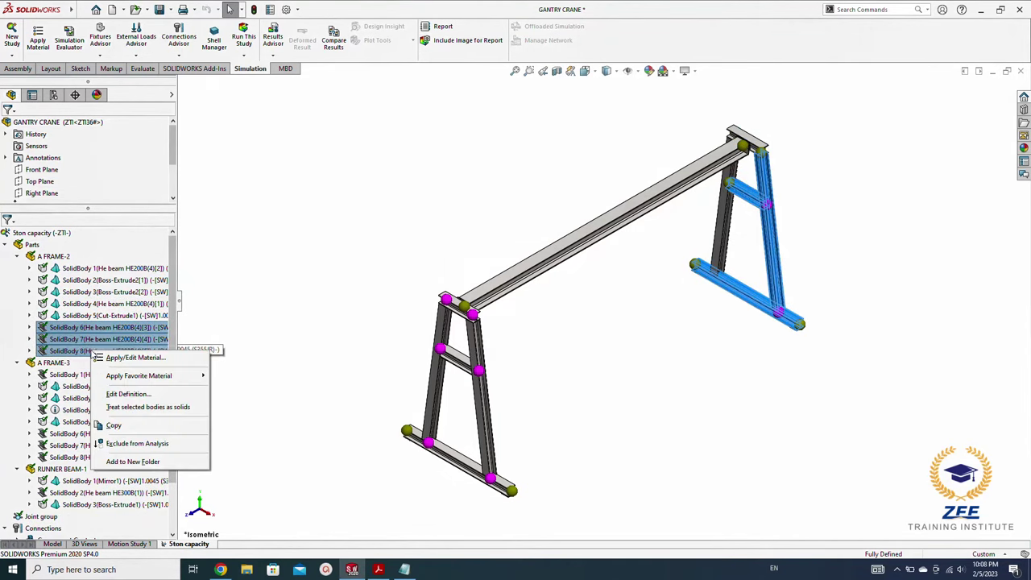
left_click(141, 407)
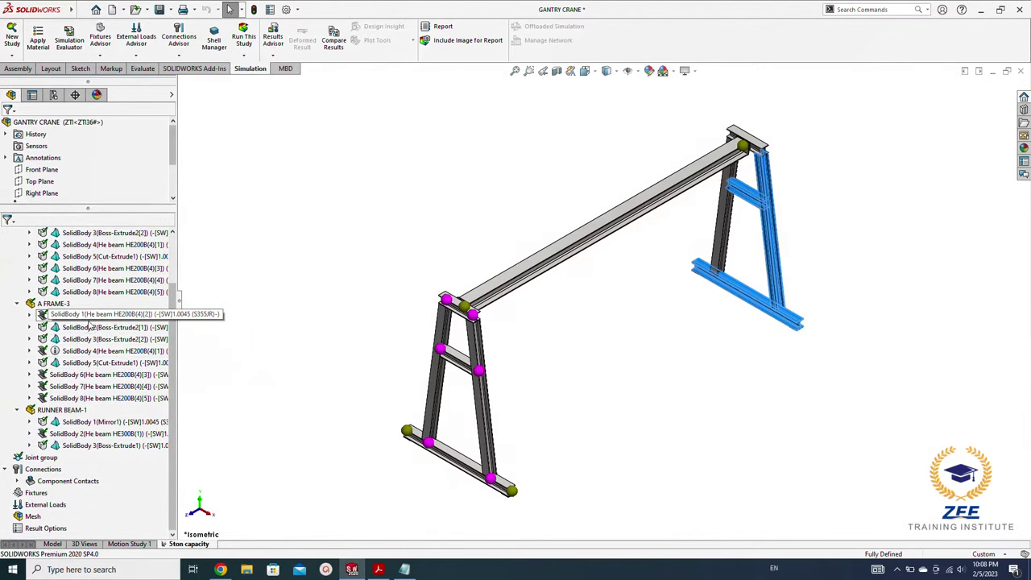
Step: Treat A FRAME-3's SolidBody 1, 4, 6–8 and RUNNER BEAM-1's SolidBody 2 as solids
right_click(95, 315)
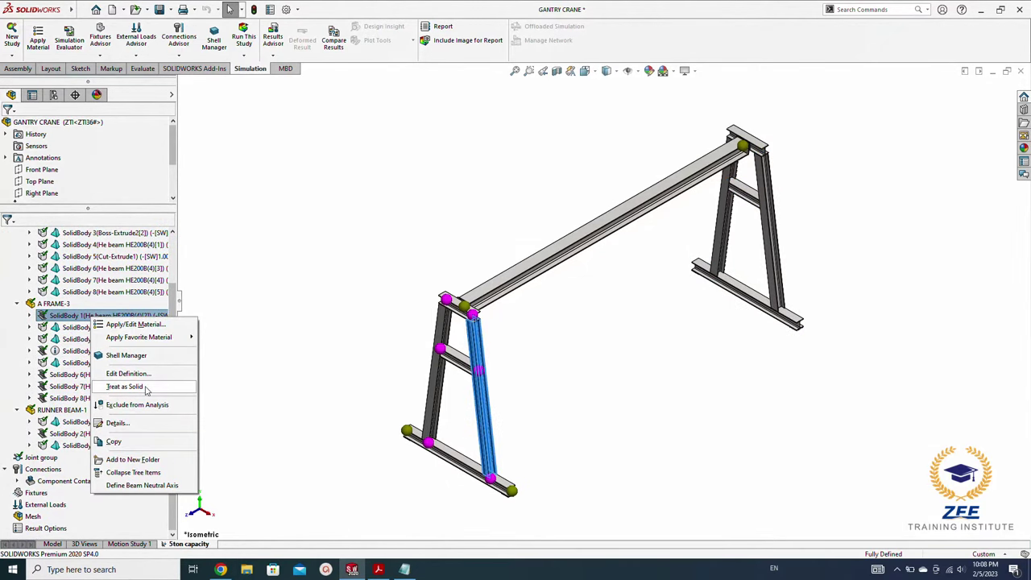
left_click(137, 388)
right_click(100, 410)
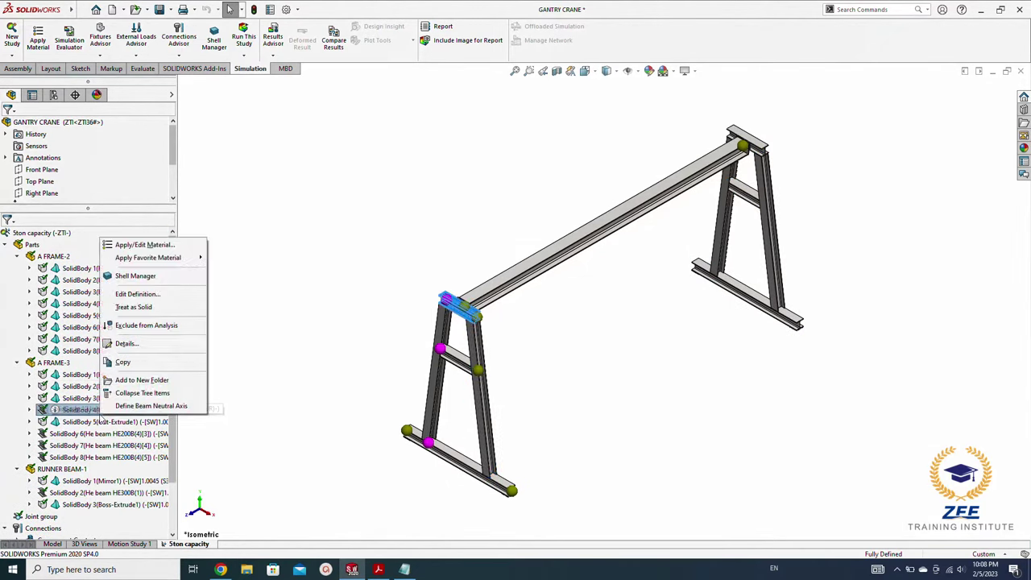
left_click(133, 307)
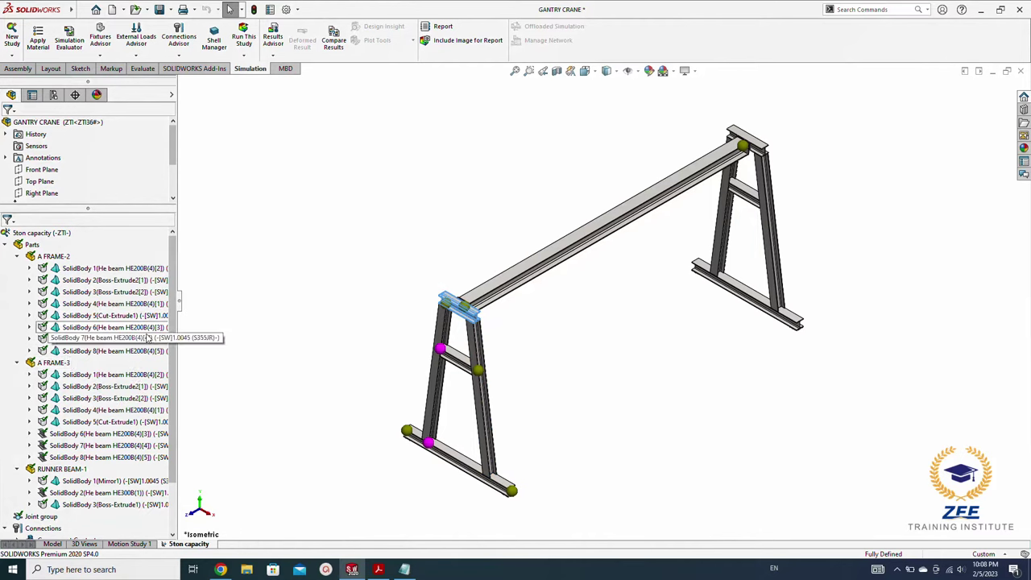
left_click(103, 433)
left_click(103, 457, "shift")
right_click(103, 457)
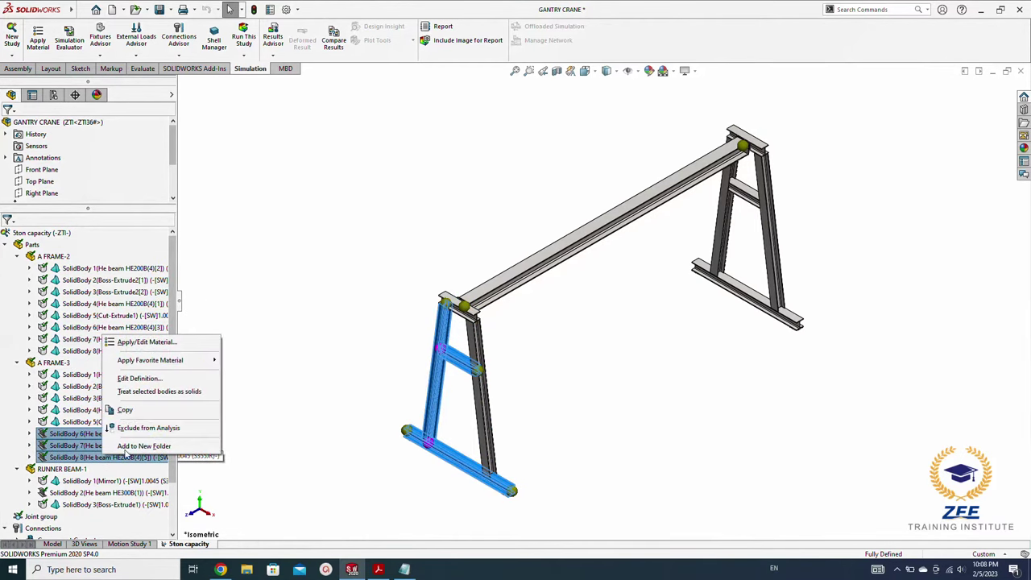
left_click(143, 391)
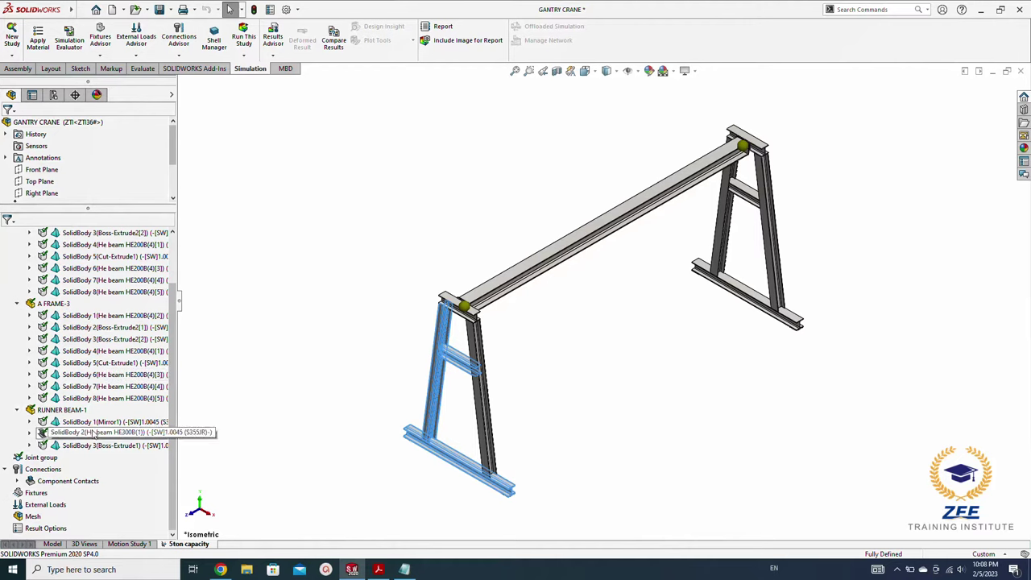
right_click(95, 434)
left_click(127, 322)
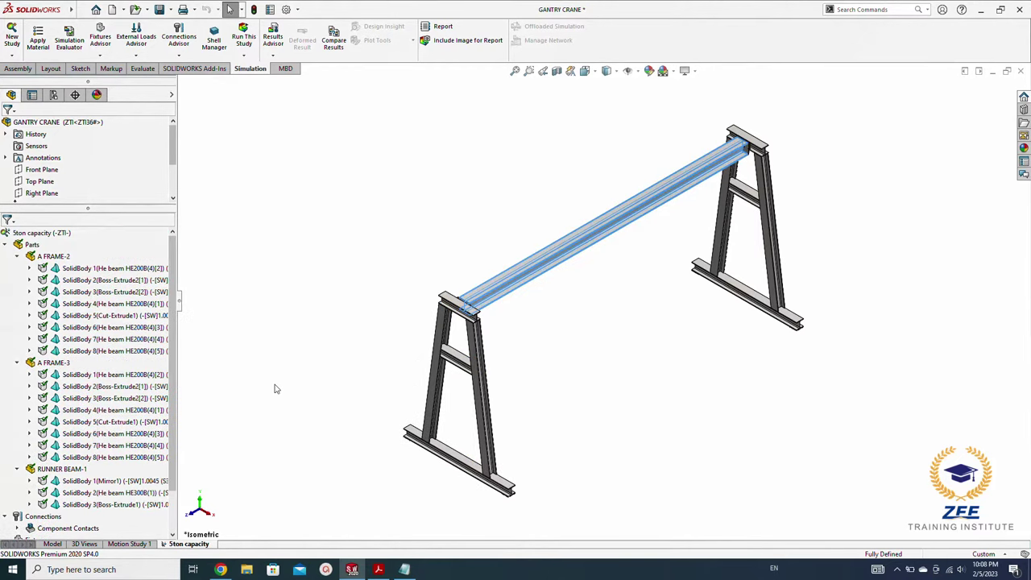
right_click(32, 244)
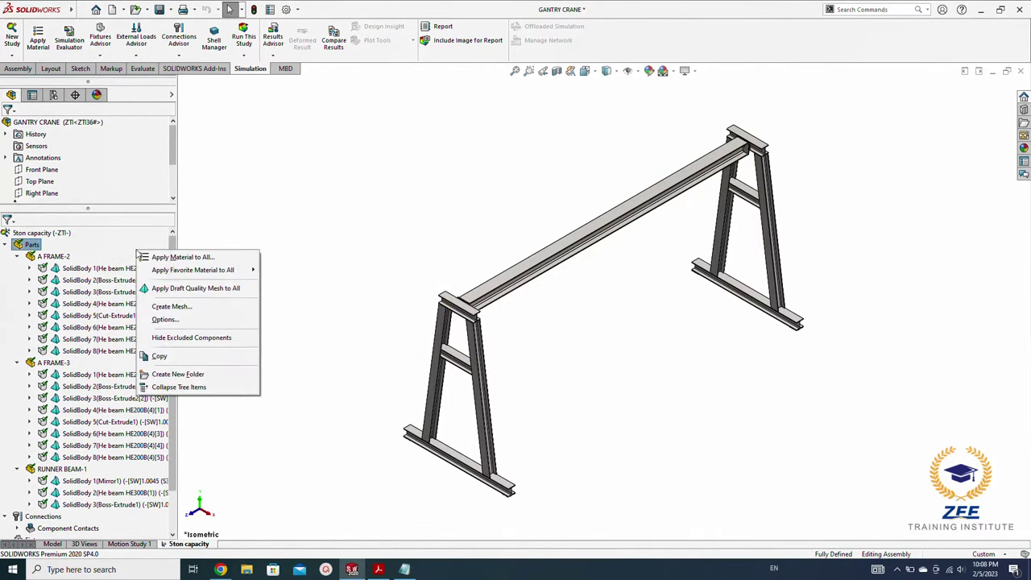
Step: Expand Connections and delete the default Component Contacts, confirming with Yes
left_click(179, 387)
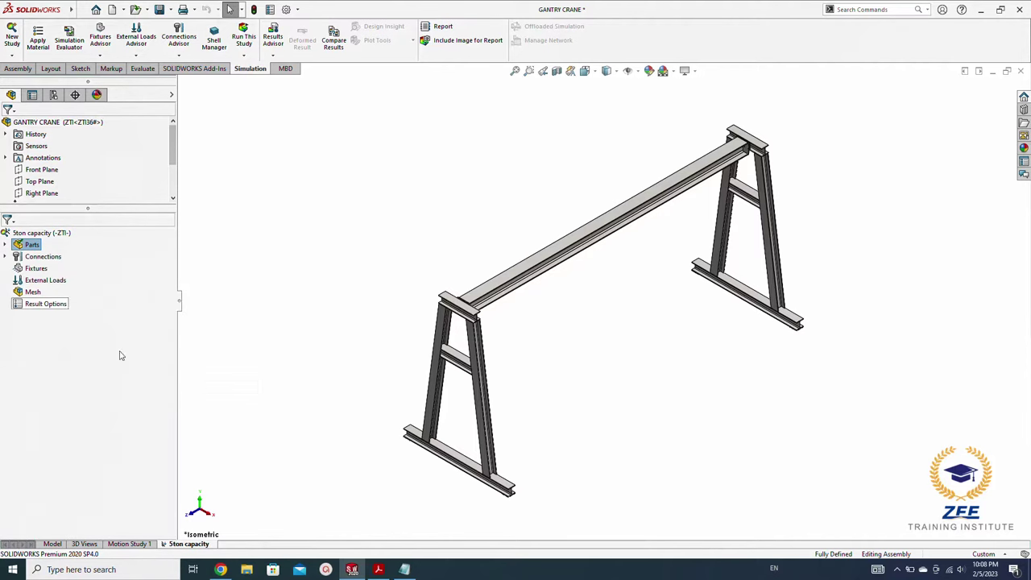
right_click(44, 258)
left_click(5, 256)
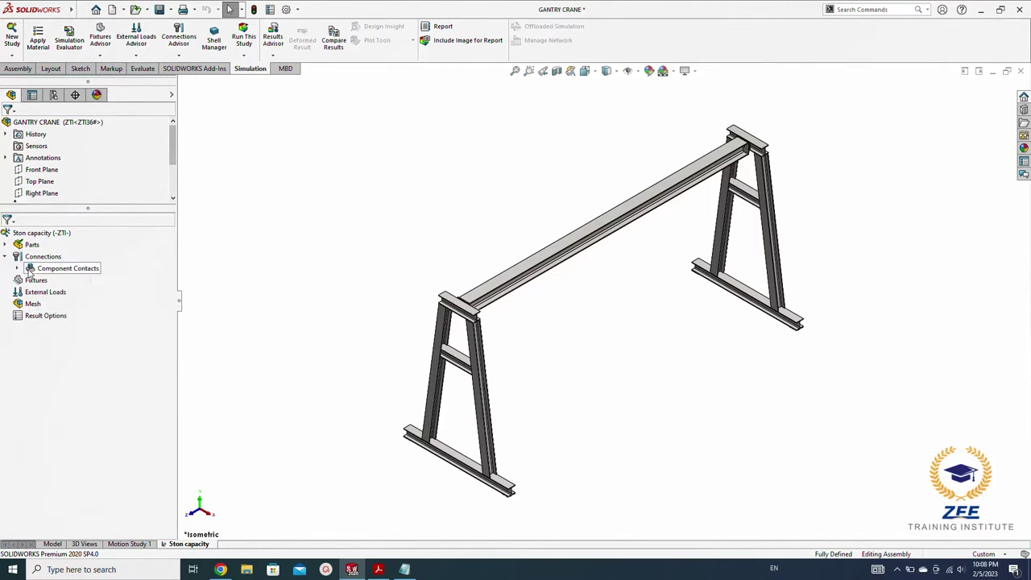
right_click(57, 270)
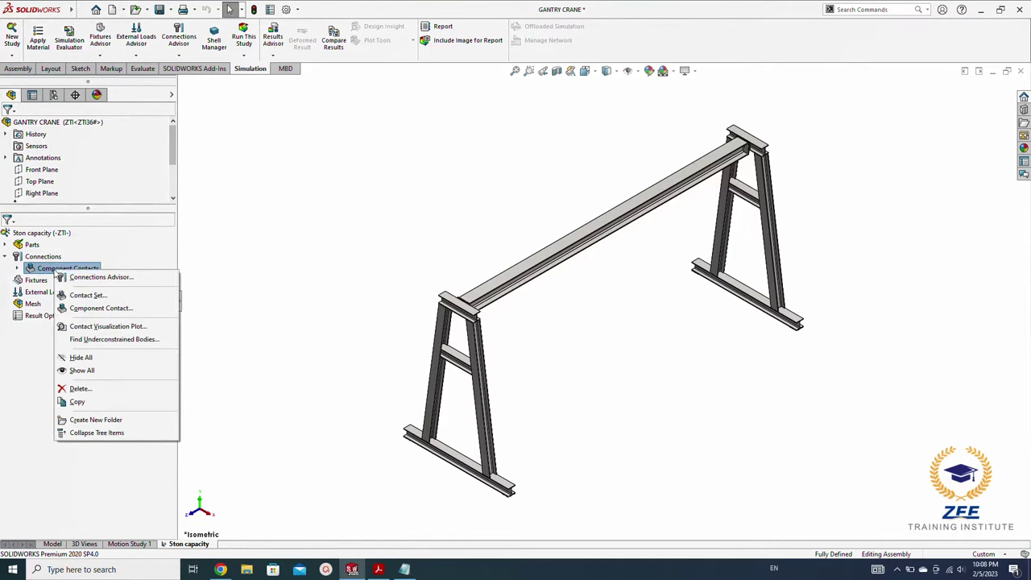
left_click(78, 390)
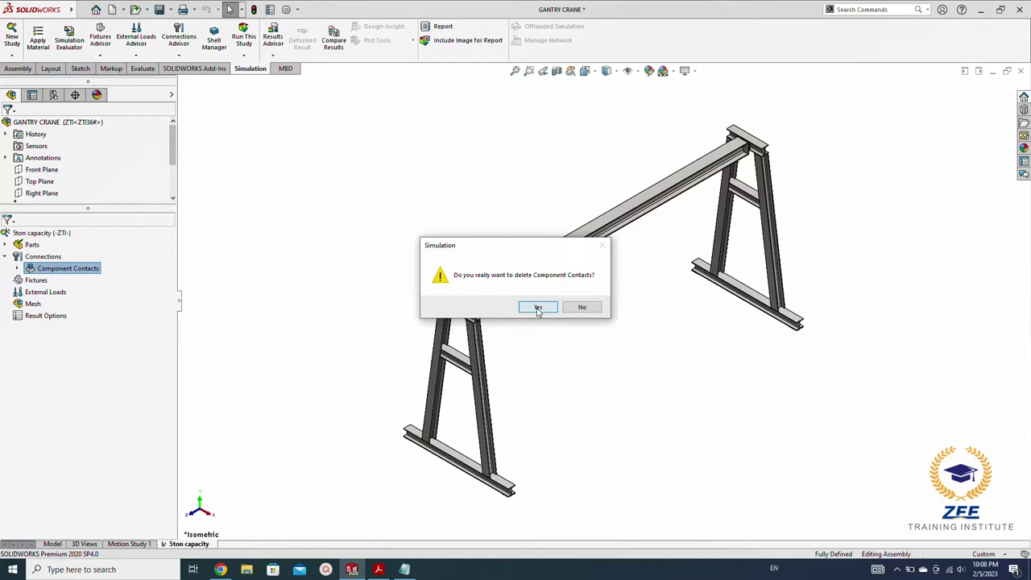
left_click(538, 310)
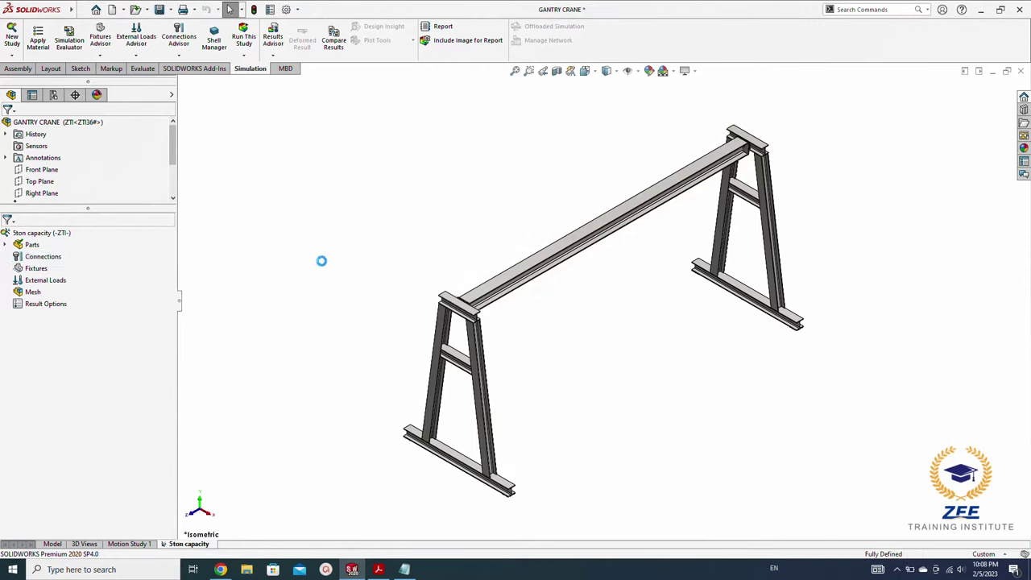
Step: Add a Bonded component contact for RUNNER BEAM<1>, keeping the panel pinned
right_click(41, 256)
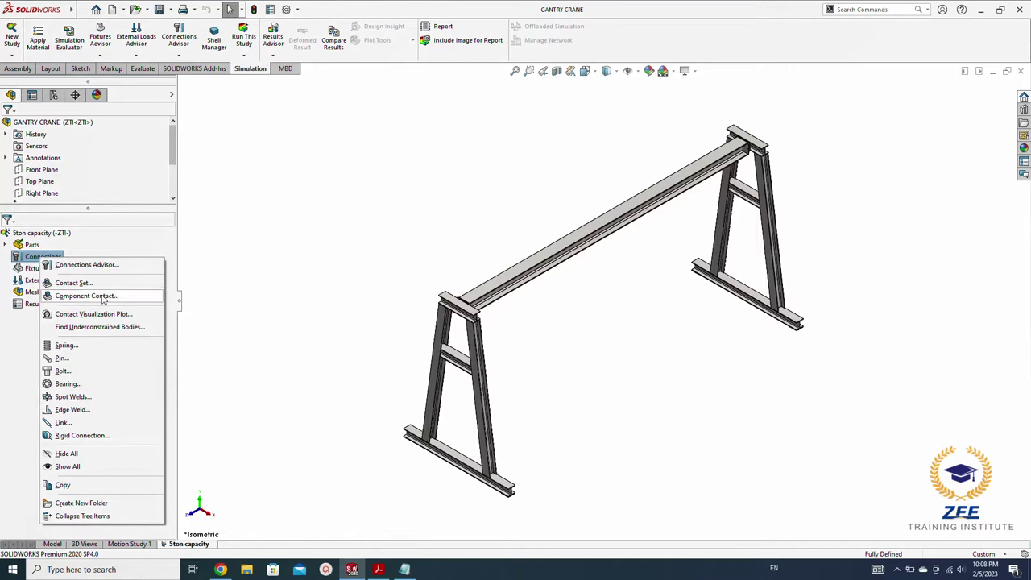
left_click(94, 297)
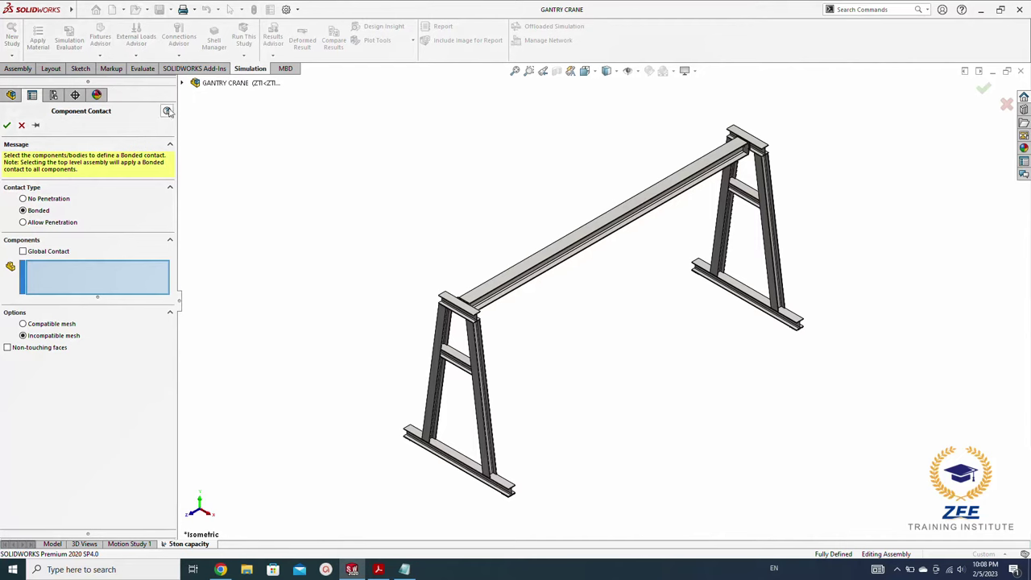
left_click(183, 84)
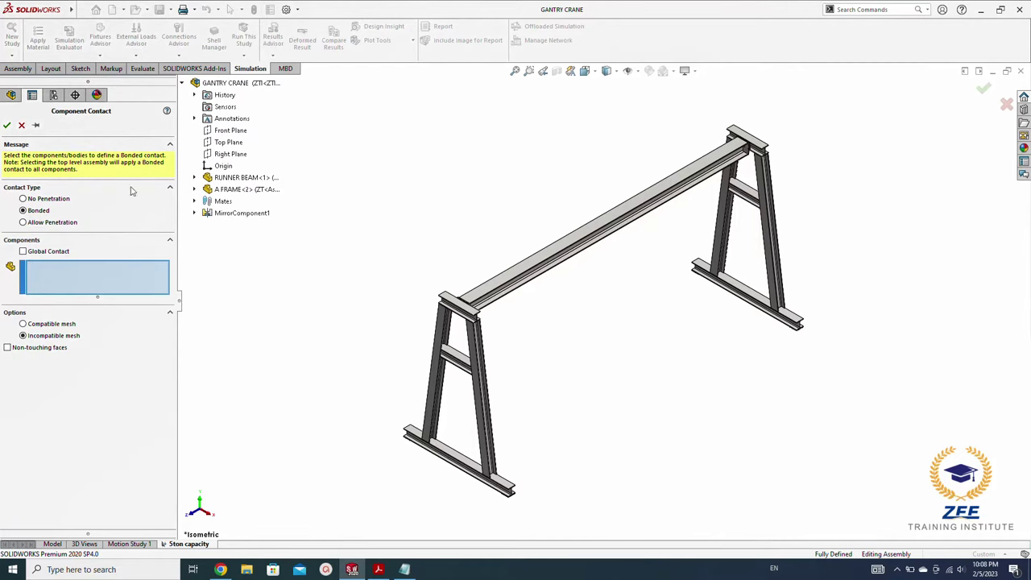
left_click(234, 178)
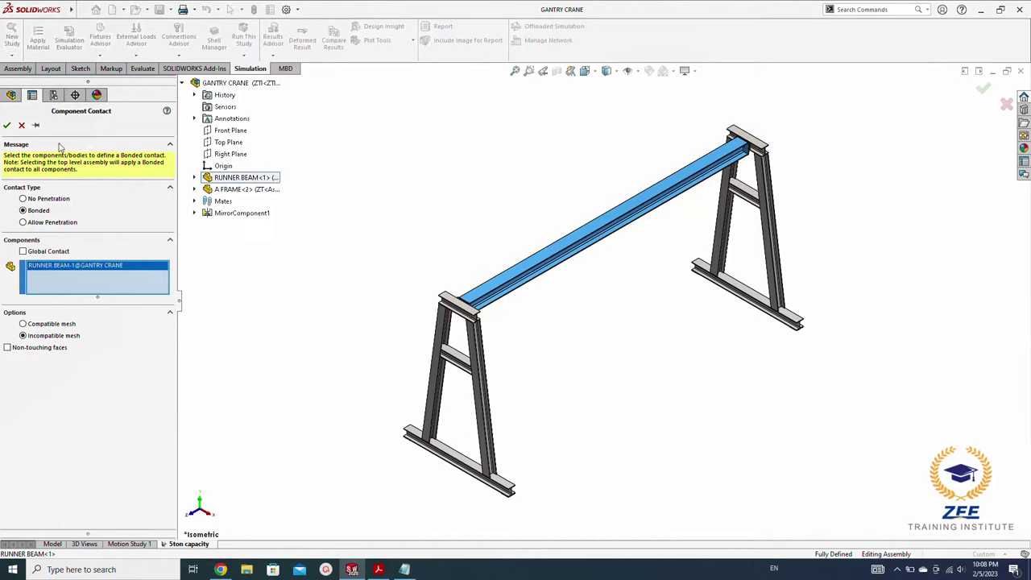
left_click(36, 126)
left_click(8, 126)
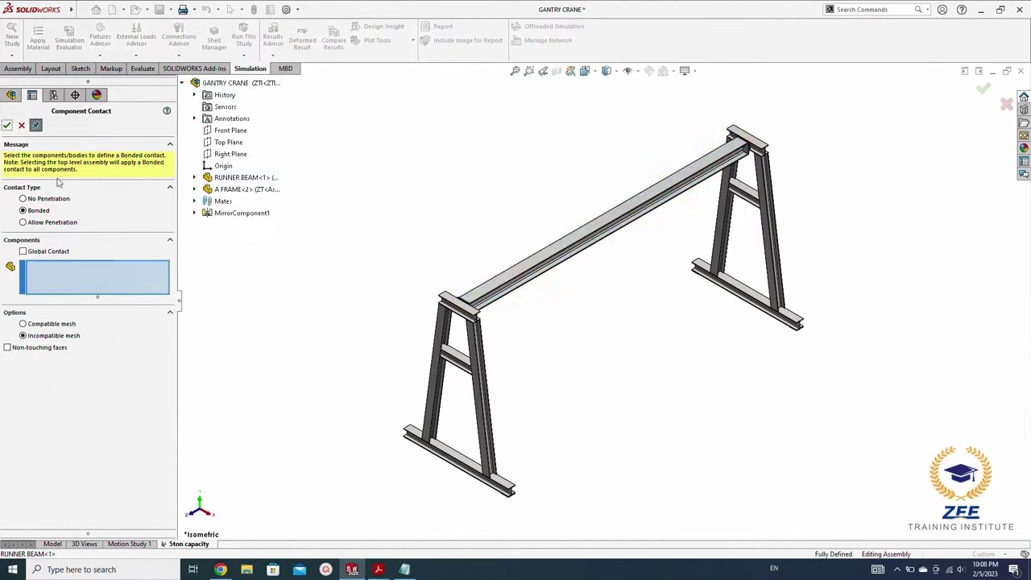
Step: Add Bonded component contacts for A FRAME<2> and A FRAME<3>
left_click(237, 190)
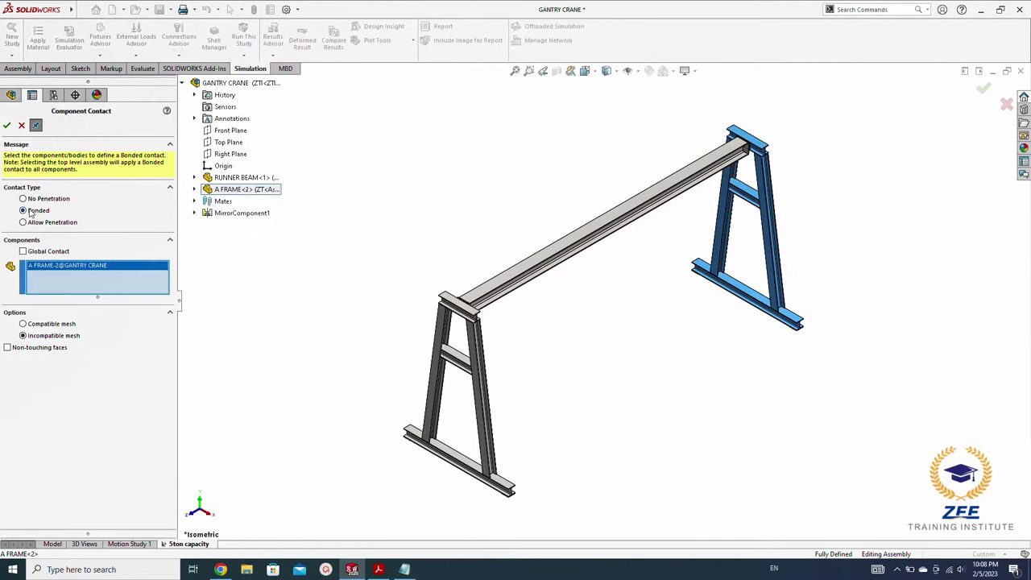
left_click(8, 126)
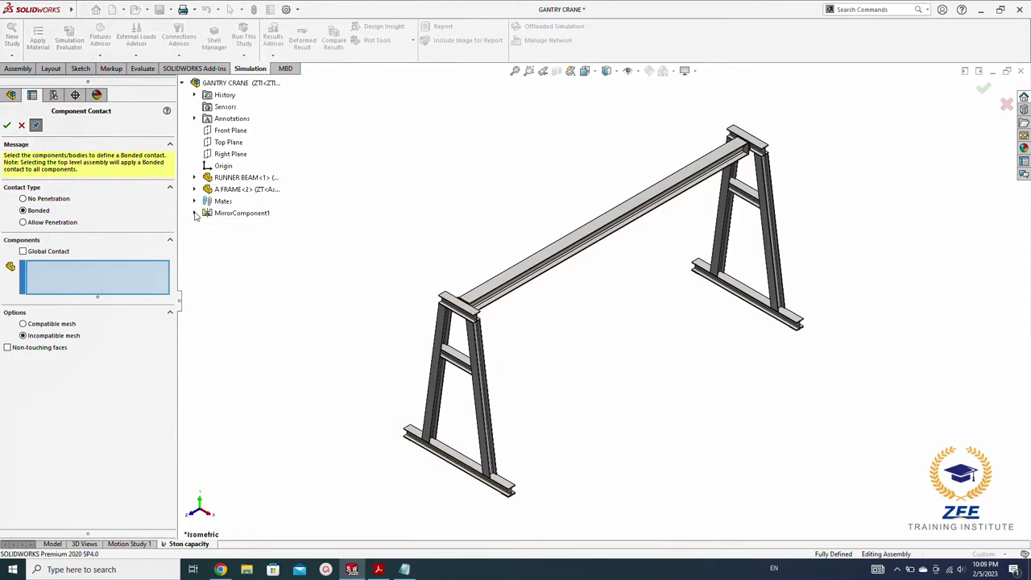
left_click(194, 213)
left_click(245, 225)
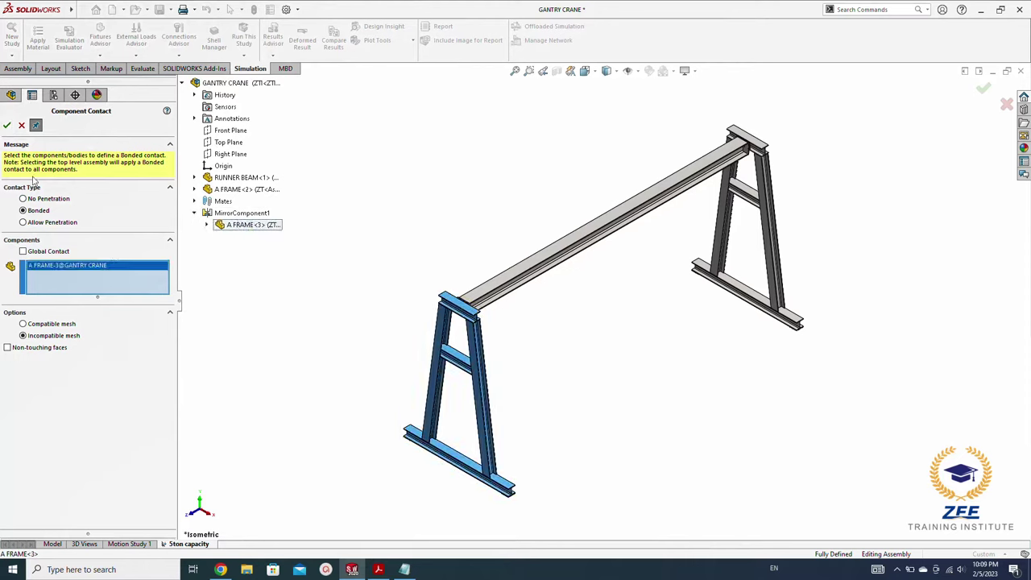
left_click(7, 126)
left_click(21, 126)
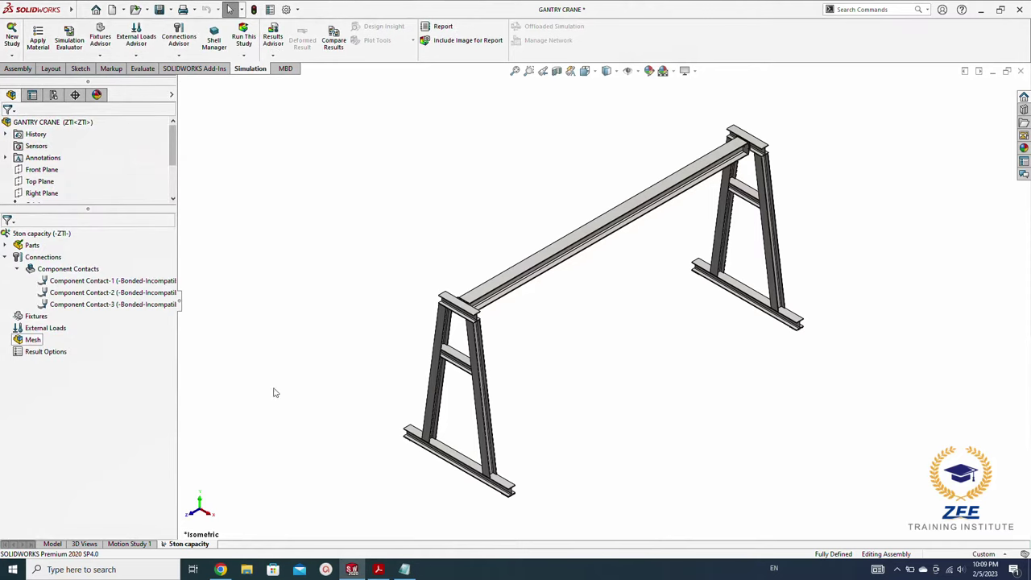
Step: Start a No Penetration contact set with the A FRAME-3 top plate face as the first set
right_click(42, 261)
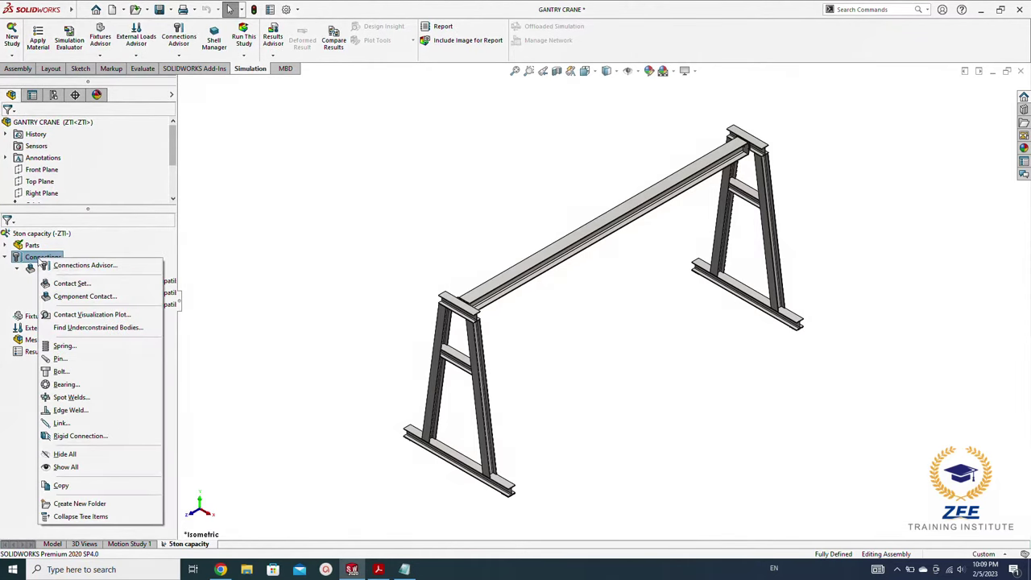
left_click(77, 284)
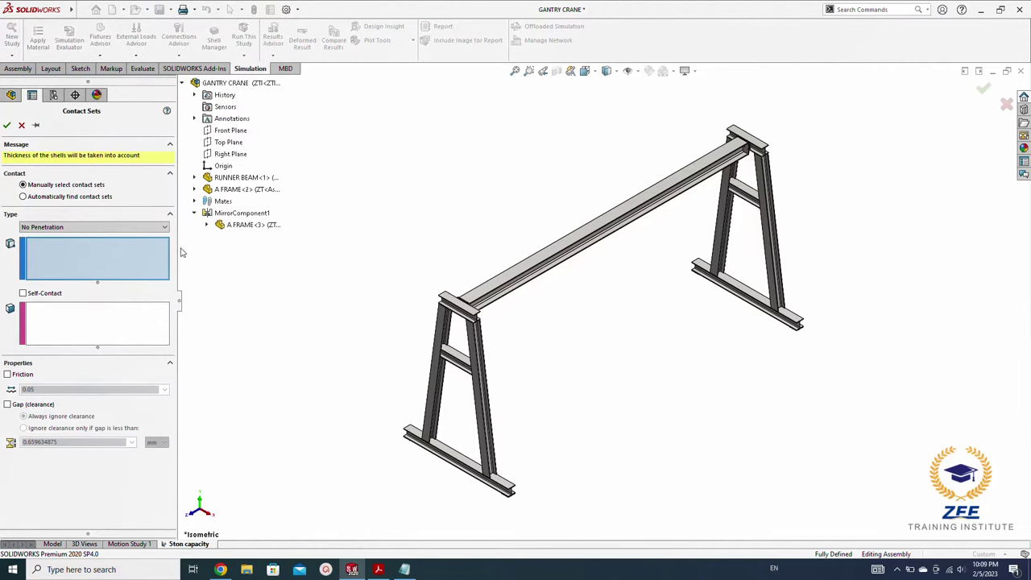
left_click(74, 229)
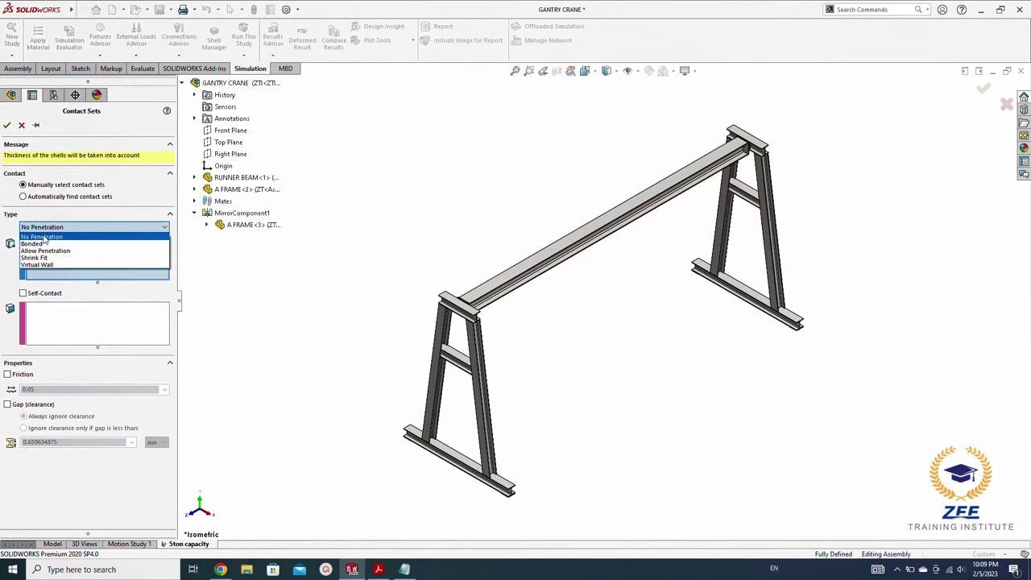
left_click(45, 237)
scroll(497, 293, "down", 5)
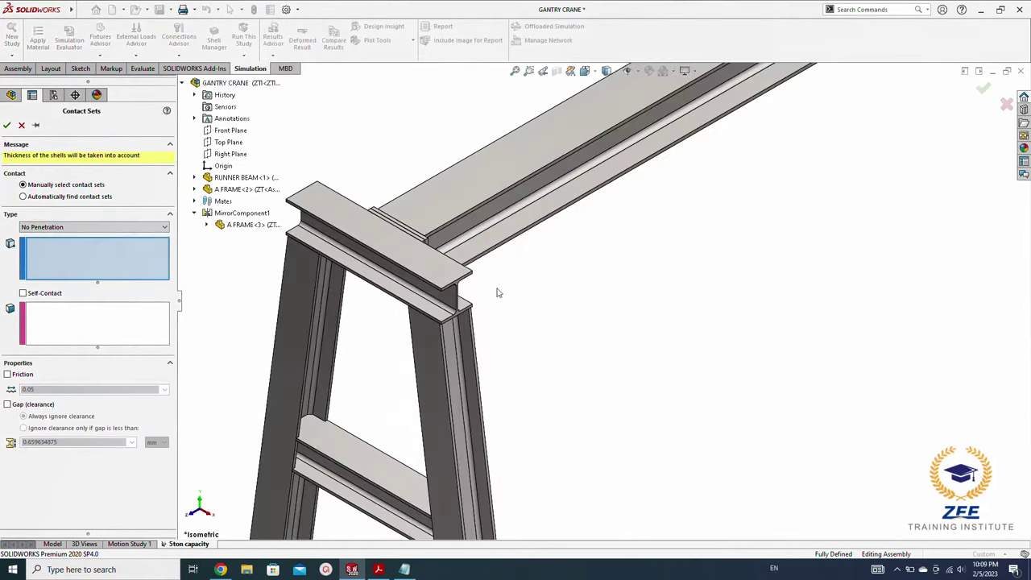
scroll(497, 293, "down", 3)
mouse_move(497, 293)
middle_mouse_down()
mouse_move(357, 231)
mouse_move(442, 310)
middle_mouse_up()
scroll(558, 299, "down", 3)
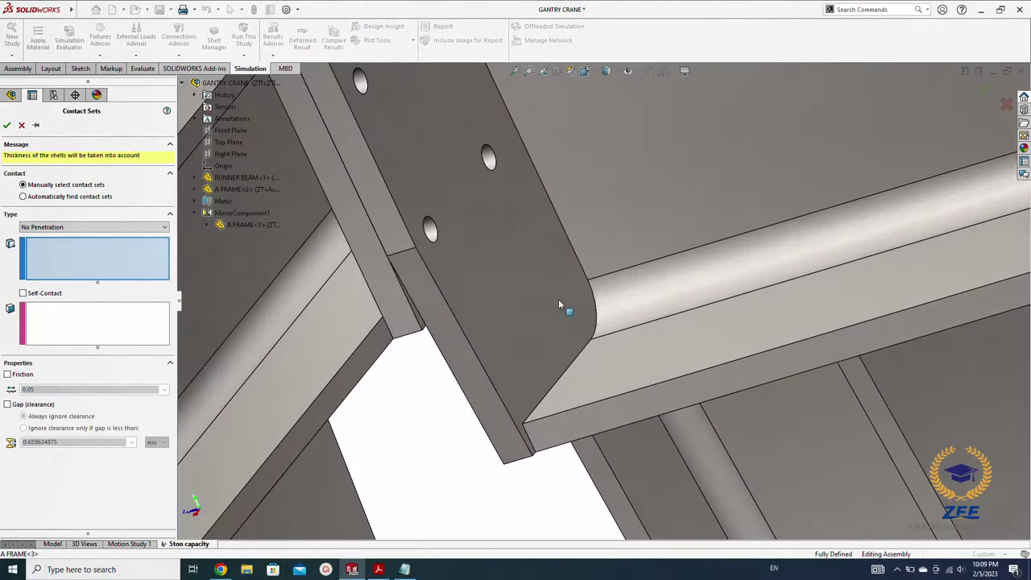
scroll(449, 355, "down", 3)
left_click(442, 330)
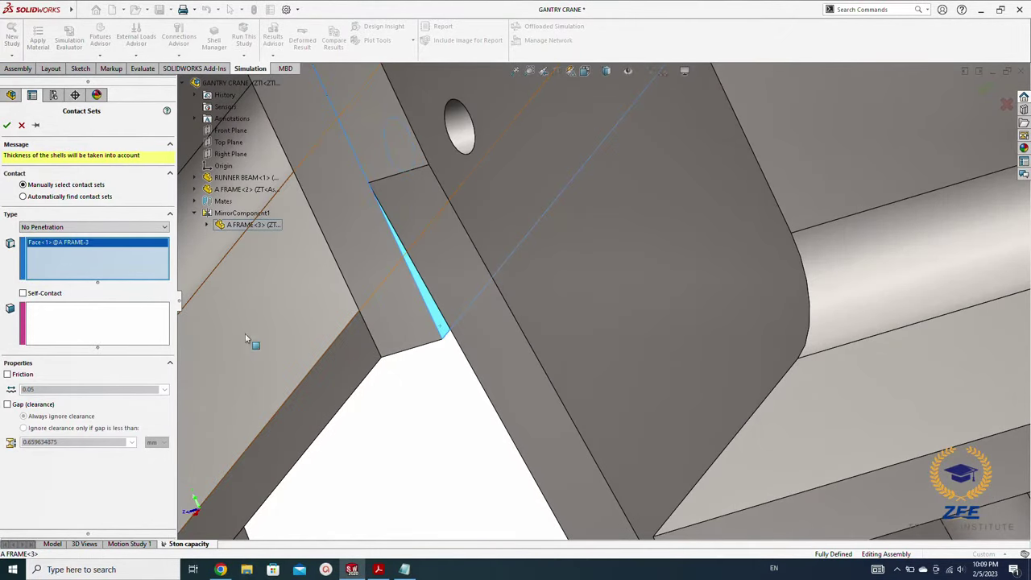
left_click(137, 326)
Step: Add the runner beam's mating face as the second set and accept the contact set
mouse_move(495, 379)
middle_mouse_down()
mouse_move(539, 333)
mouse_move(587, 249)
middle_mouse_up()
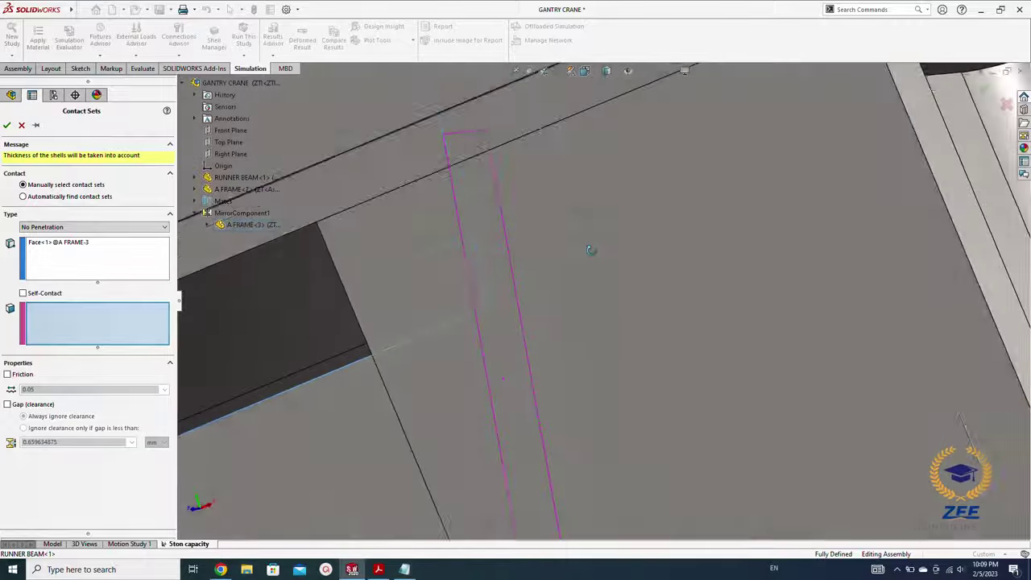
scroll(603, 297, "up", 3)
scroll(564, 338, "up", 3)
left_click(508, 360)
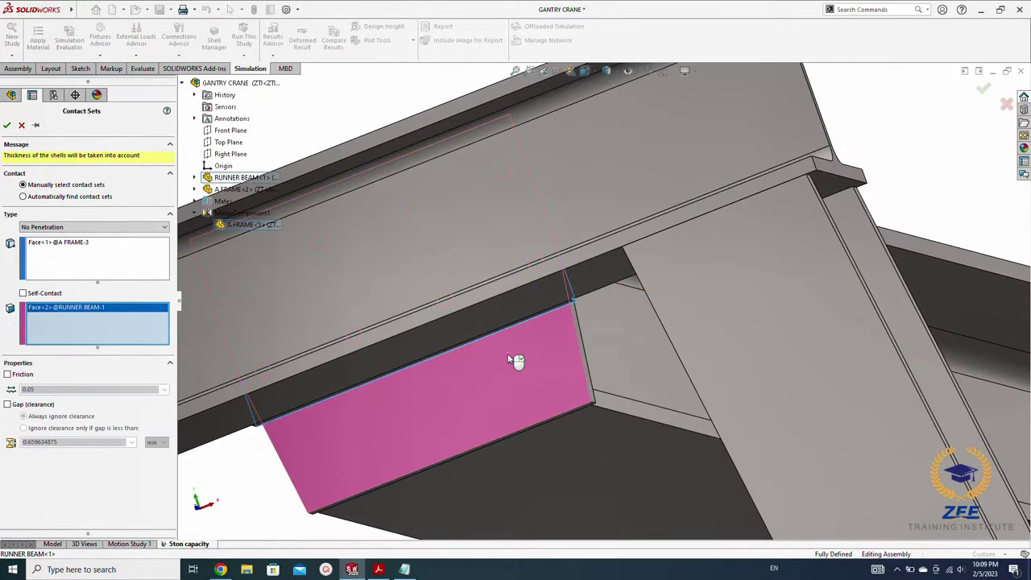
mouse_move(483, 346)
middle_mouse_down()
mouse_move(365, 404)
mouse_move(475, 363)
middle_mouse_up()
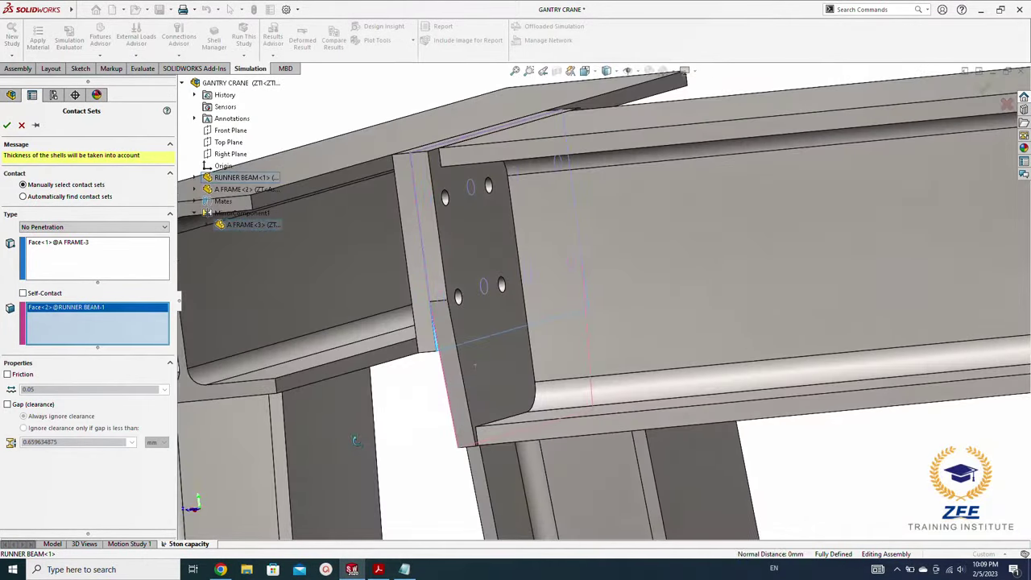
scroll(482, 359, "up", 3)
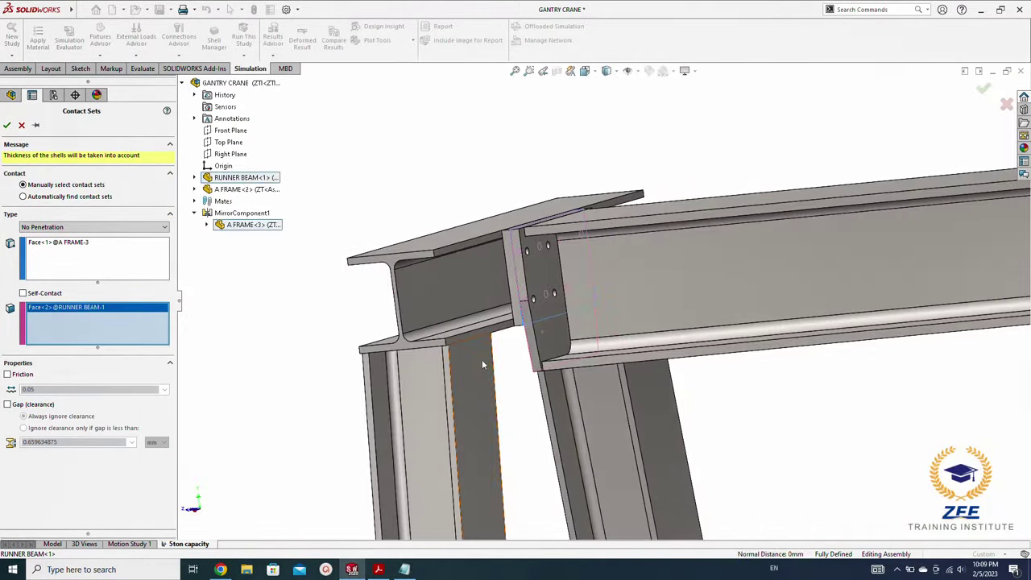
left_click(35, 125)
left_click(7, 125)
Step: For a second No Penetration contact set, pick the runner beam face as the first face
scroll(841, 348, "up", 5)
scroll(900, 301, "up", 3)
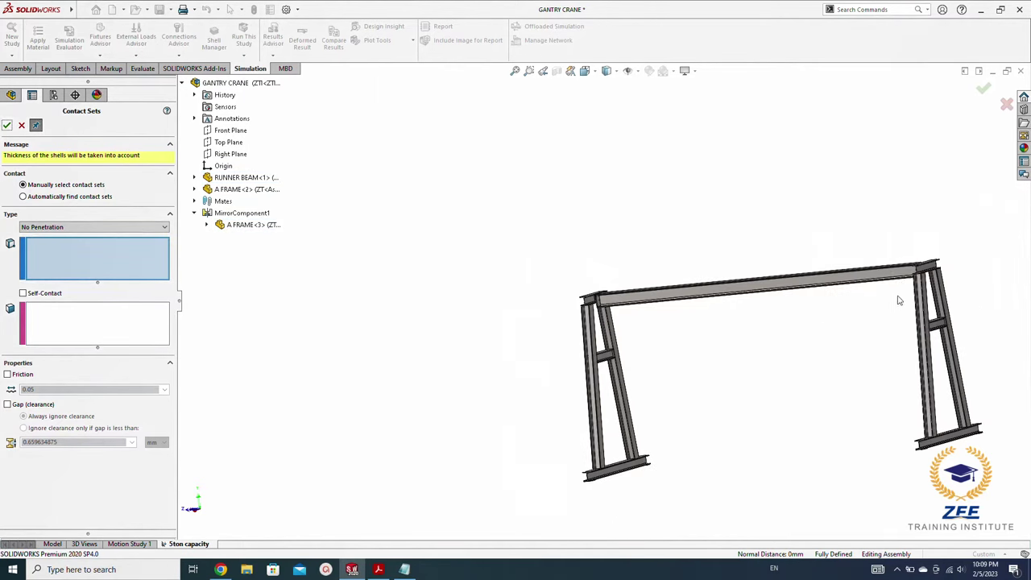
scroll(900, 301, "down", 3)
scroll(639, 272, "down", 3)
scroll(659, 273, "down", 2)
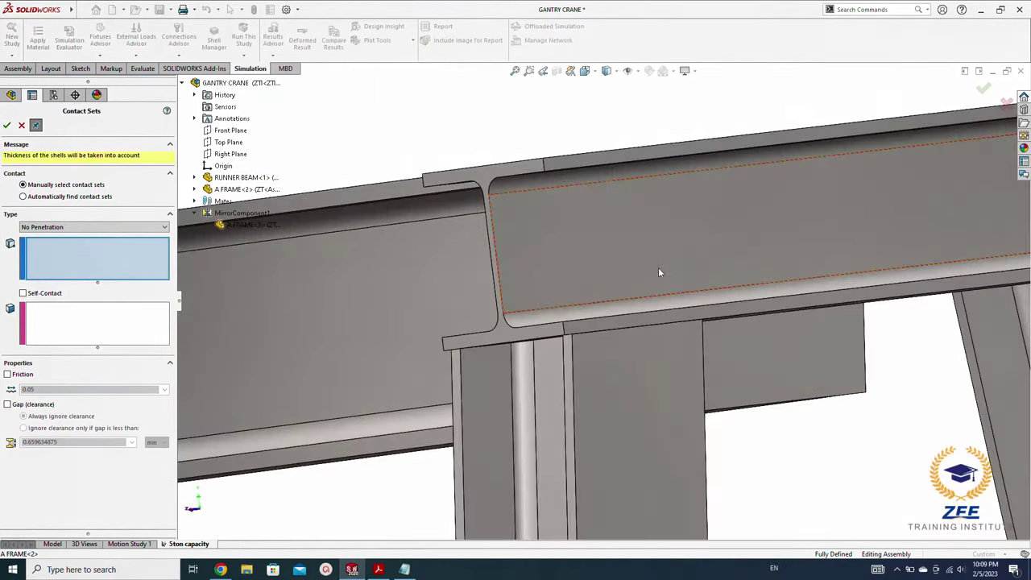
left_click(743, 371)
mouse_move(744, 372)
middle_mouse_down()
mouse_move(732, 295)
mouse_move(751, 303)
middle_mouse_up()
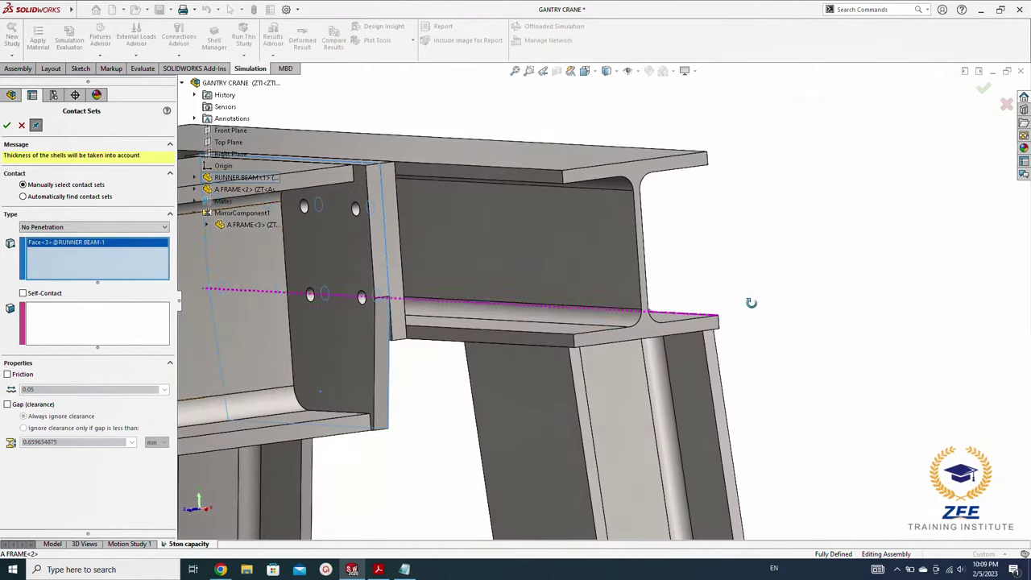
left_click(120, 330)
Step: Pick the A-frame face as the second set and confirm the contact set
scroll(396, 330, "down", 5)
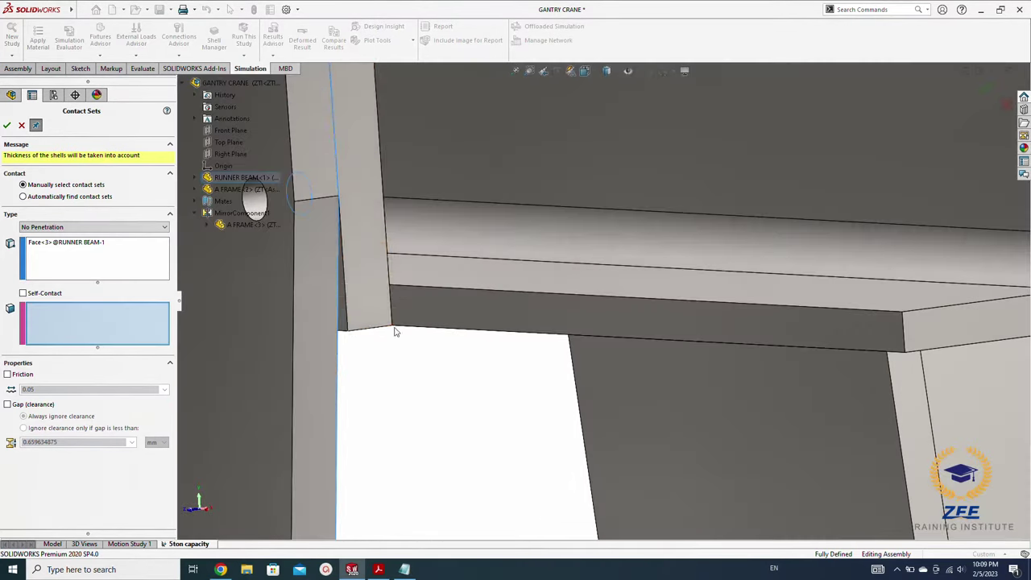
left_click(342, 325)
scroll(460, 377, "up", 5)
scroll(471, 385, "up", 2)
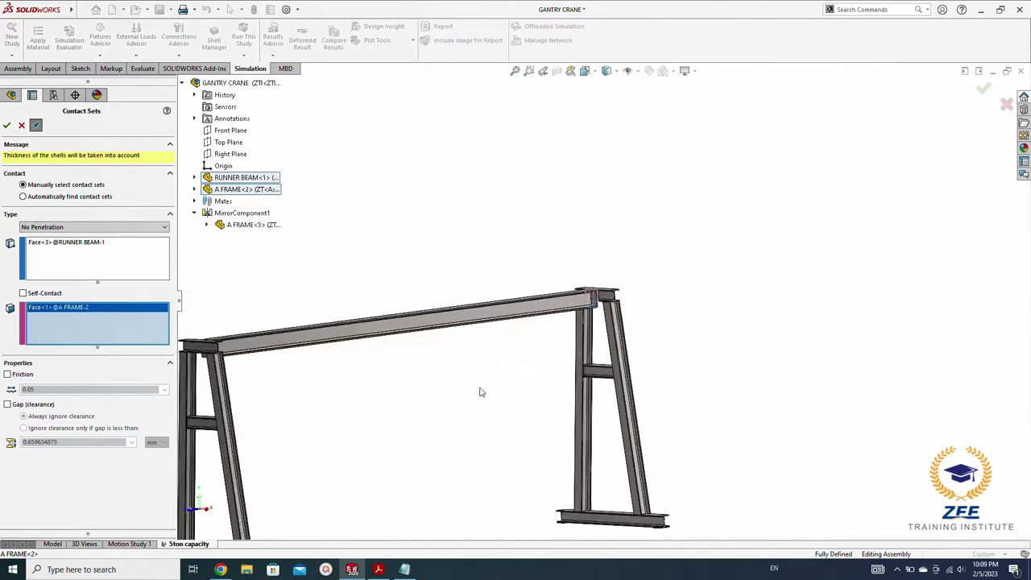
scroll(480, 392, "up", 2)
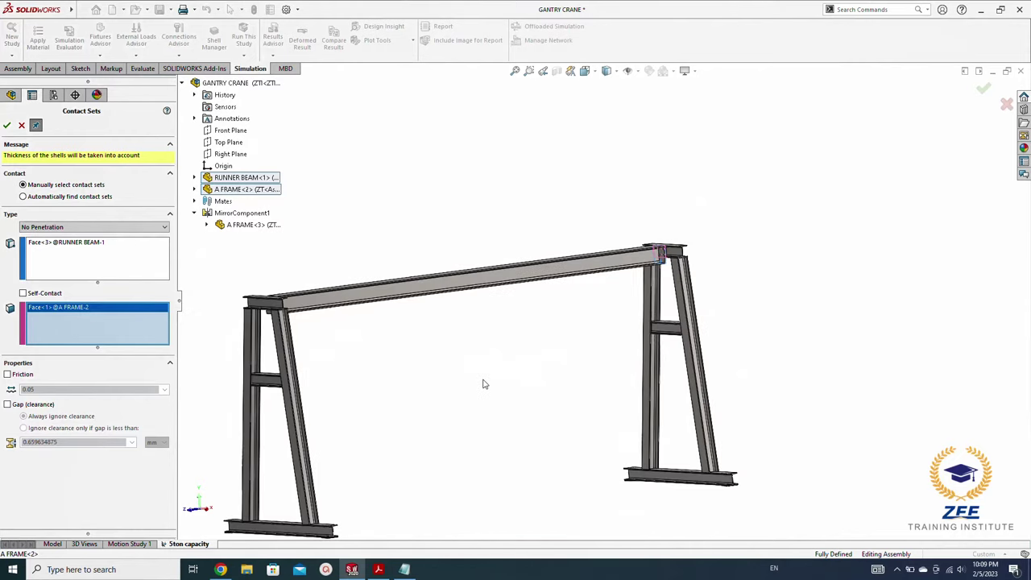
left_click(6, 126)
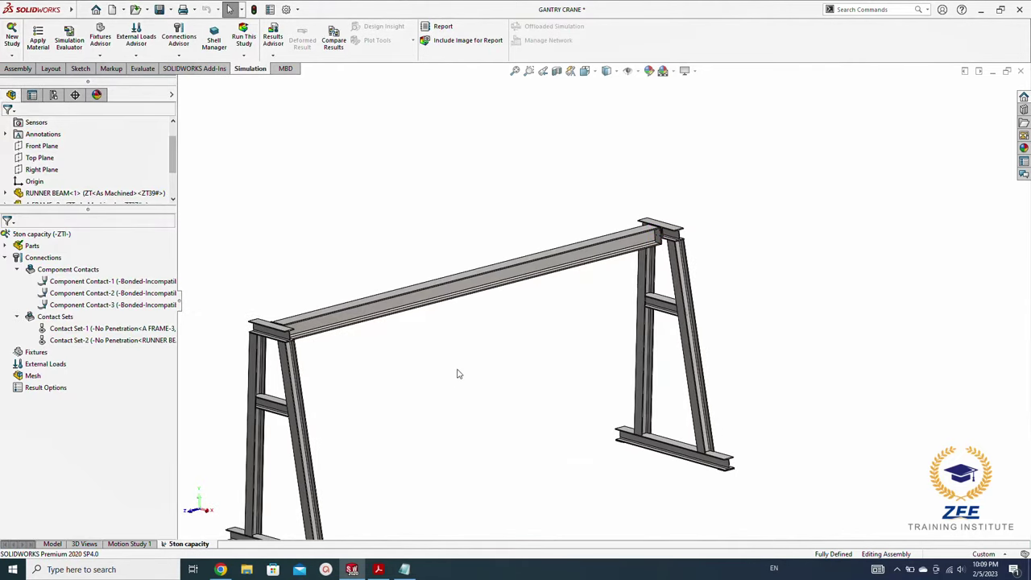
scroll(555, 378, "up", 2)
scroll(525, 391, "up", 1)
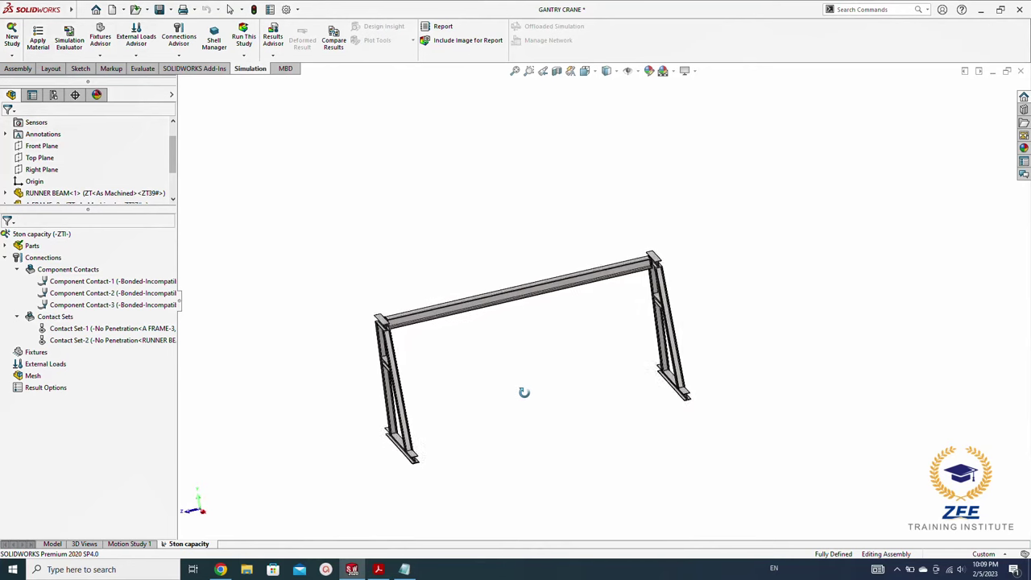
Step: In Notepad, note that the A-frame and top beam are each welded but joined with M16 bolts
left_click(405, 570)
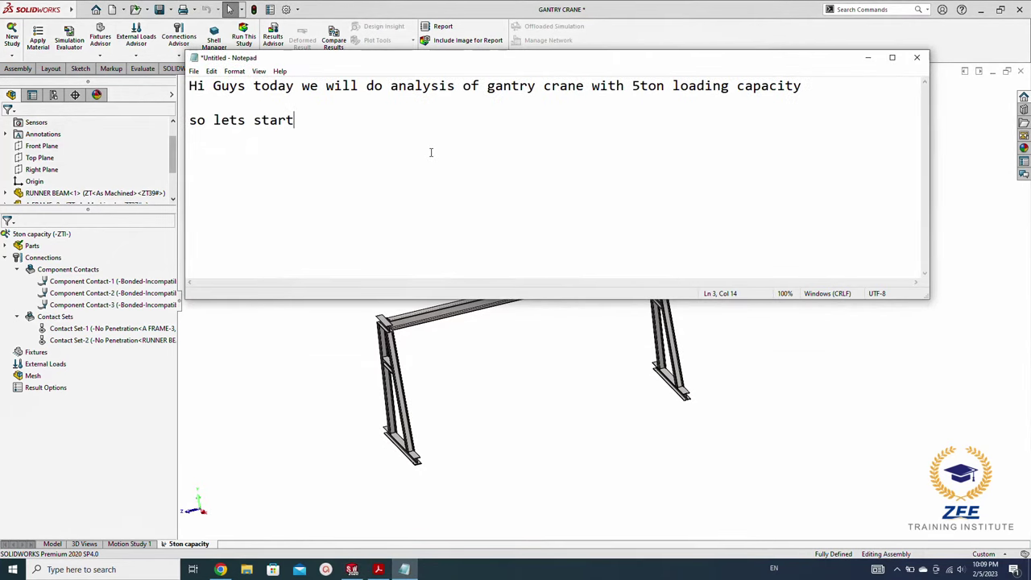
type("A fra")
type("me fully ")
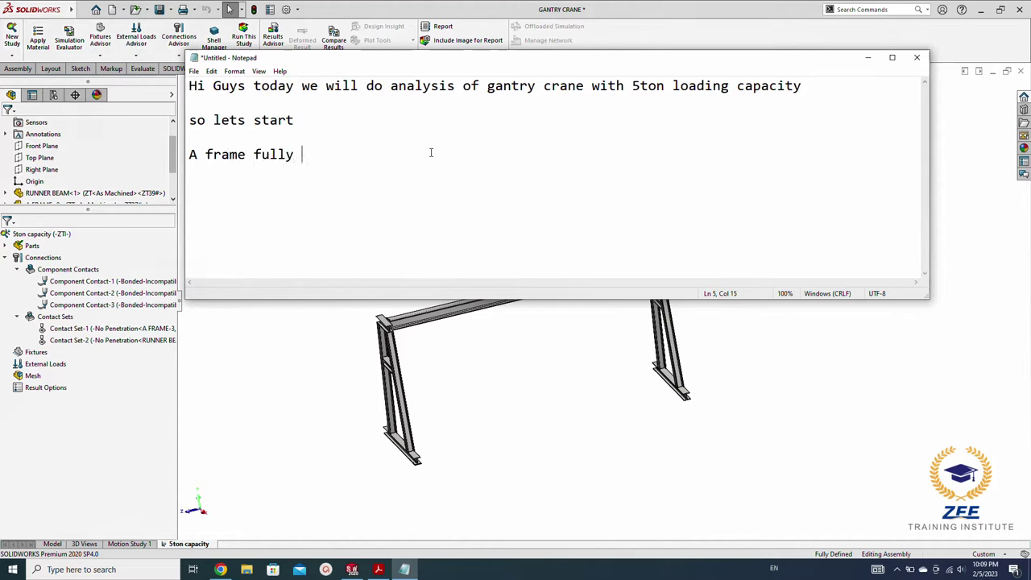
type("welded a")
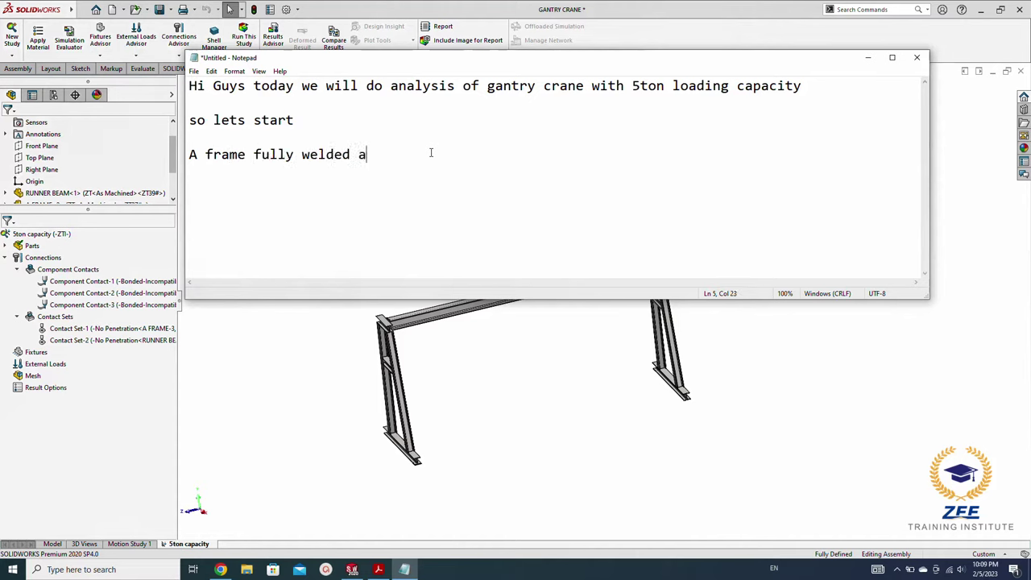
type("nd top b")
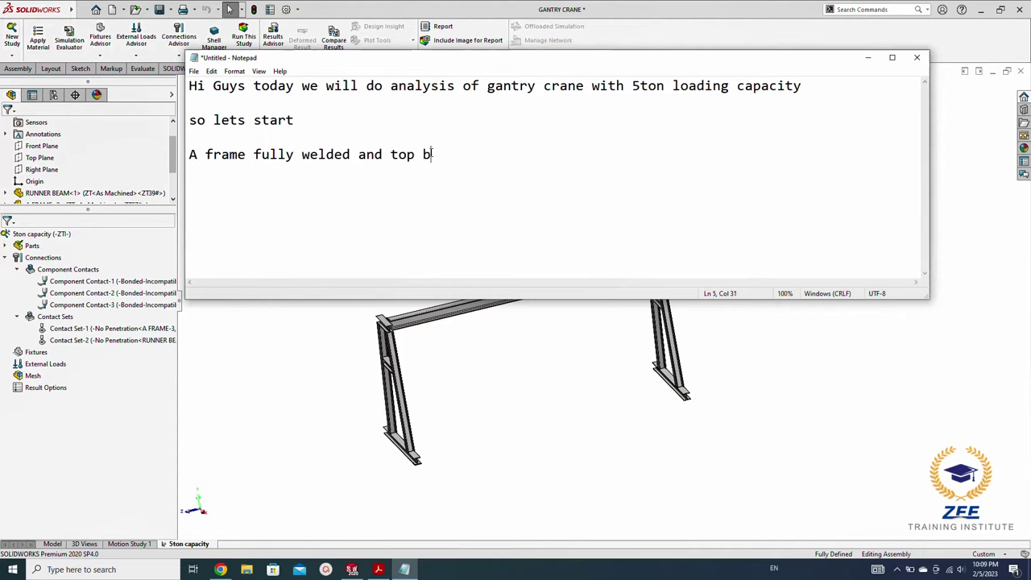
type("eam f")
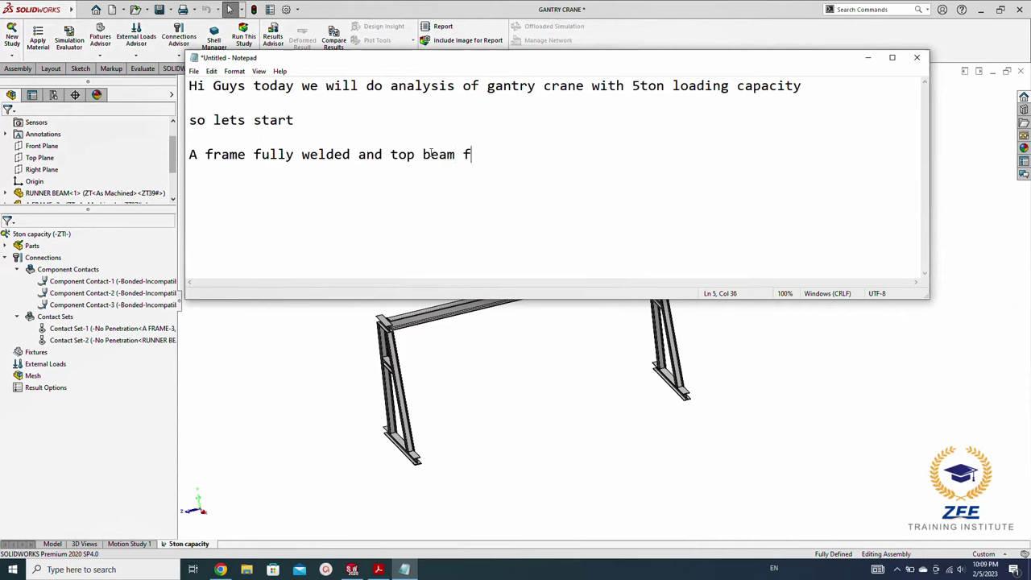
type("ully welded  ")
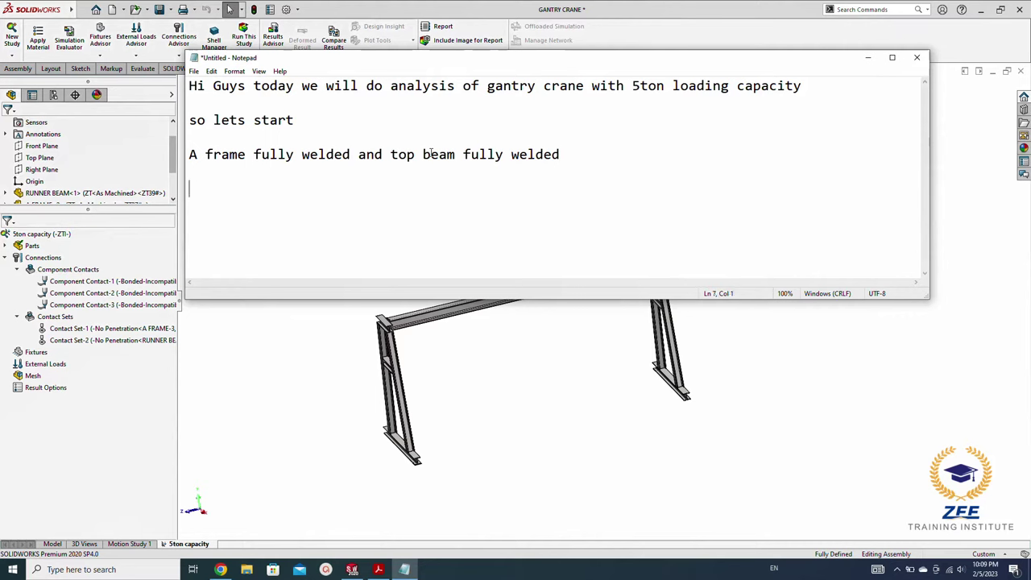
type("but not w")
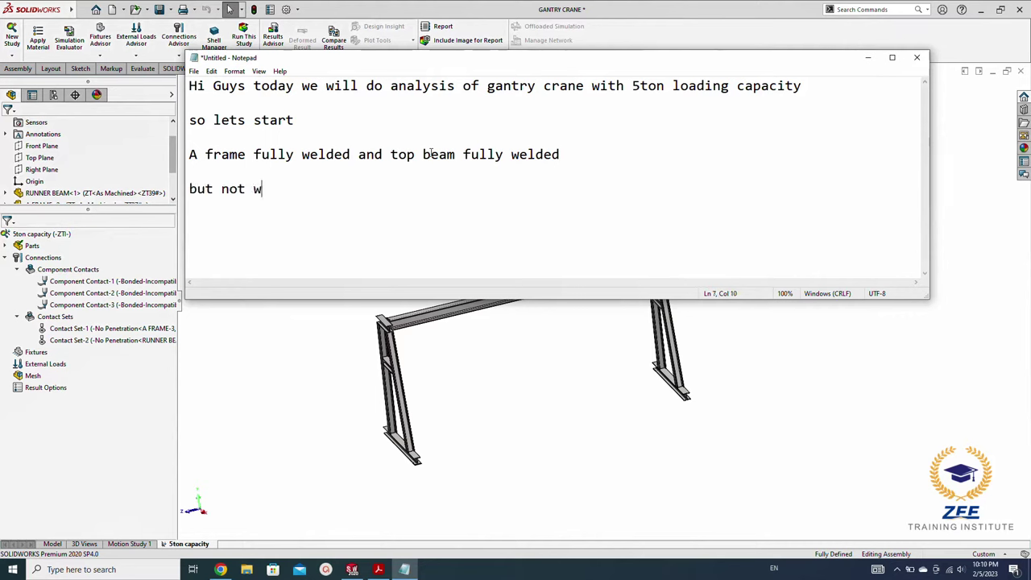
type("elded ")
type("to")
type("gether ")
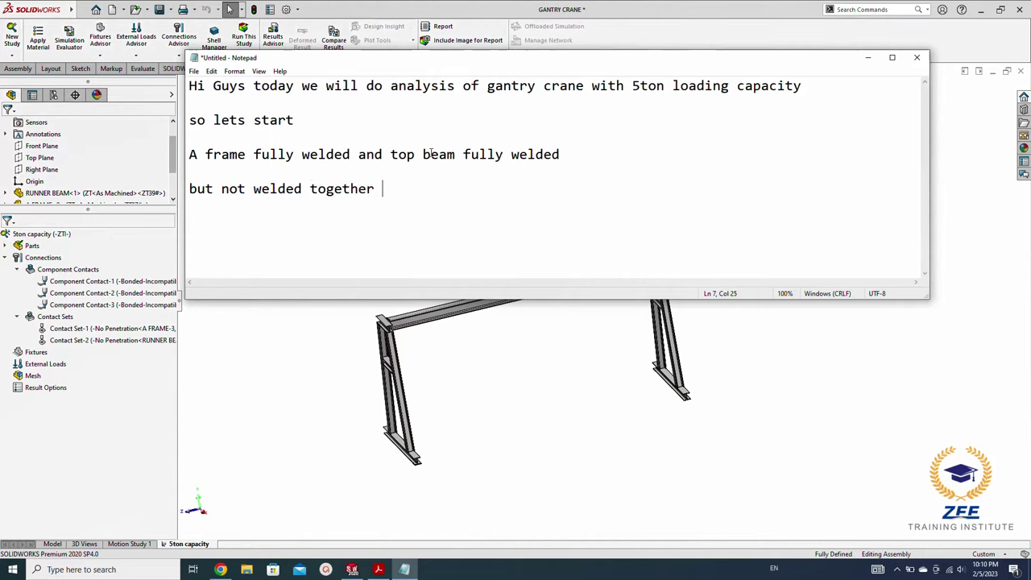
type("(a frame and ")
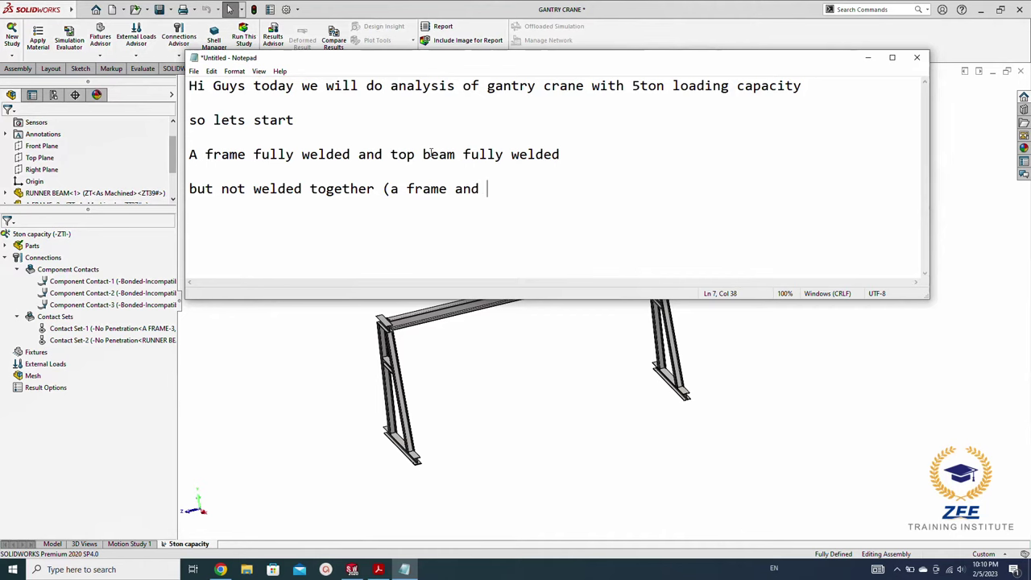
type("Beam")
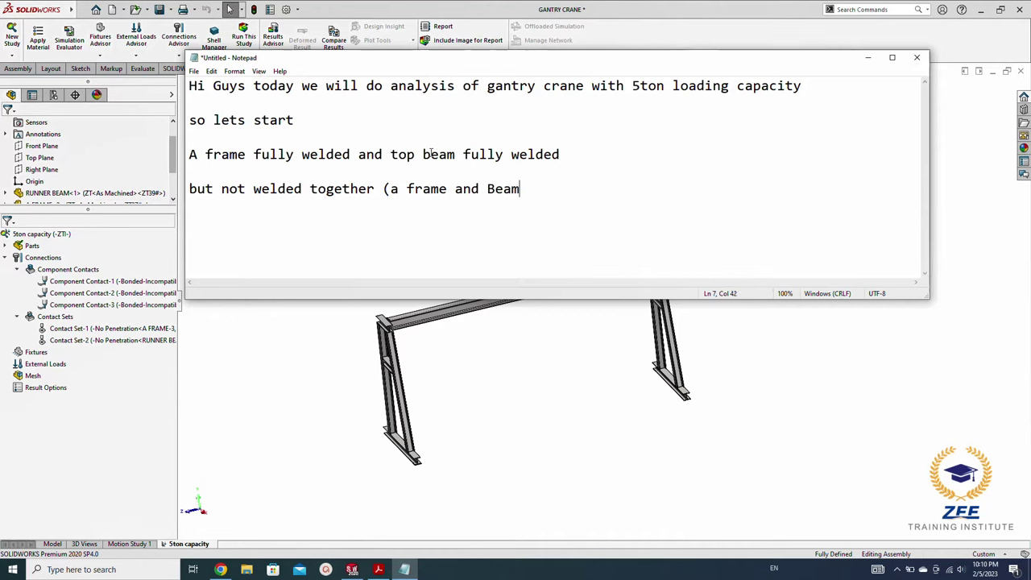
type(") they")
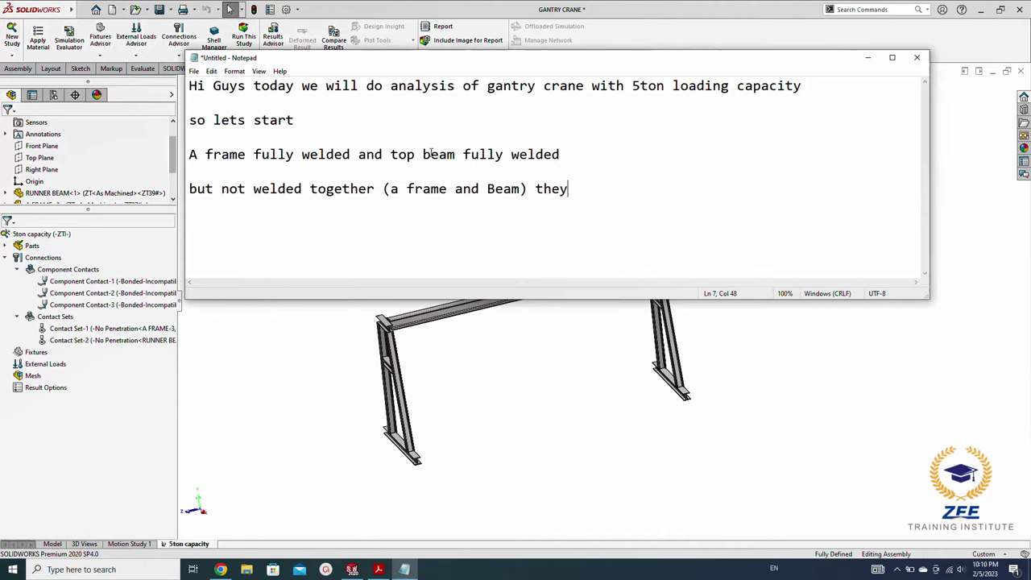
type(" are ")
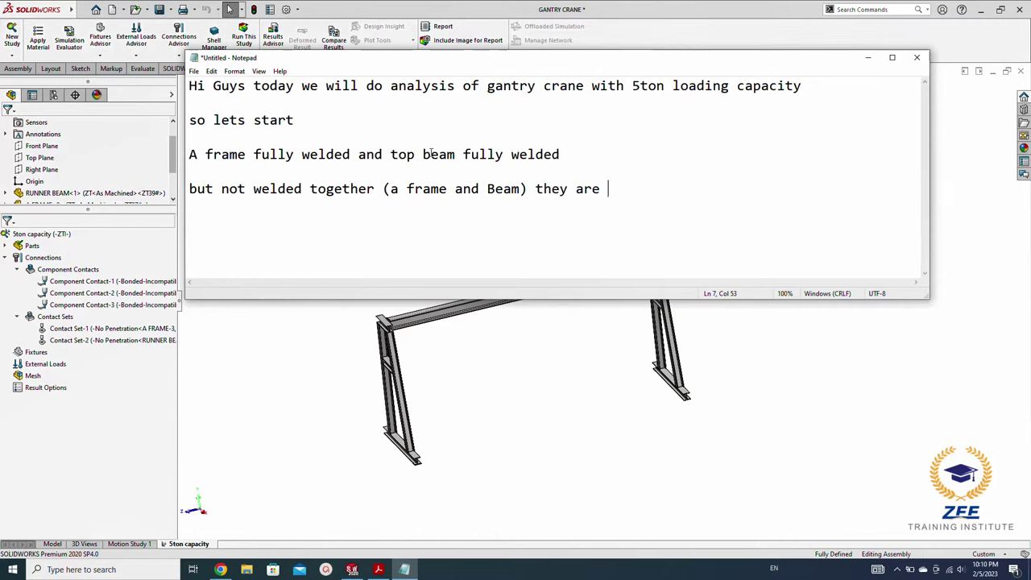
type("connected ")
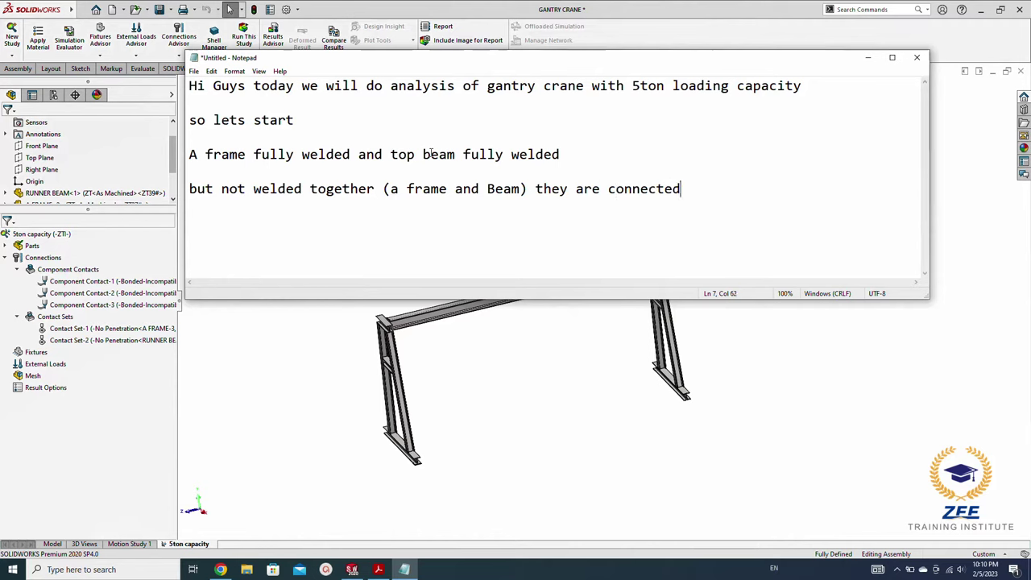
type("w")
key("BackSpace")
type("j")
key("BackSpace")
type("h")
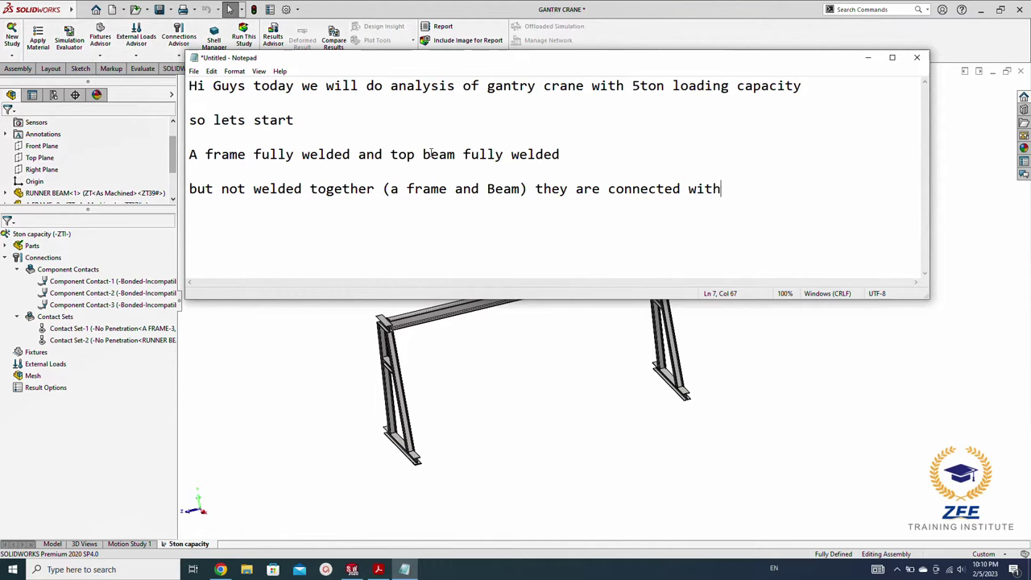
type(" bolts m")
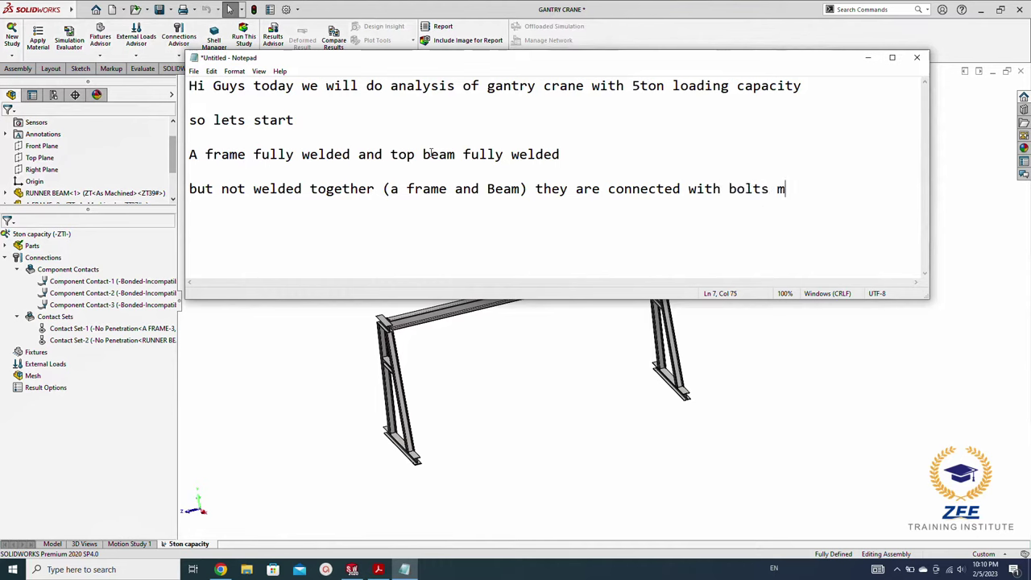
type("16 so we")
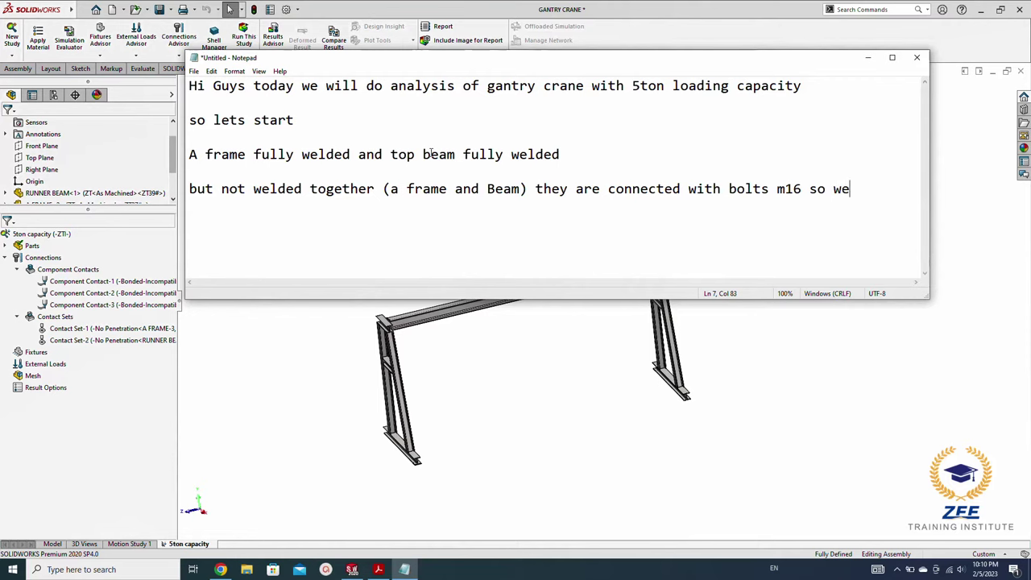
type(" will")
type(" u")
type("se")
key("BackSpace")
key("BackSpace")
key("BackSpace")
key("BackSpace")
key("BackSpace")
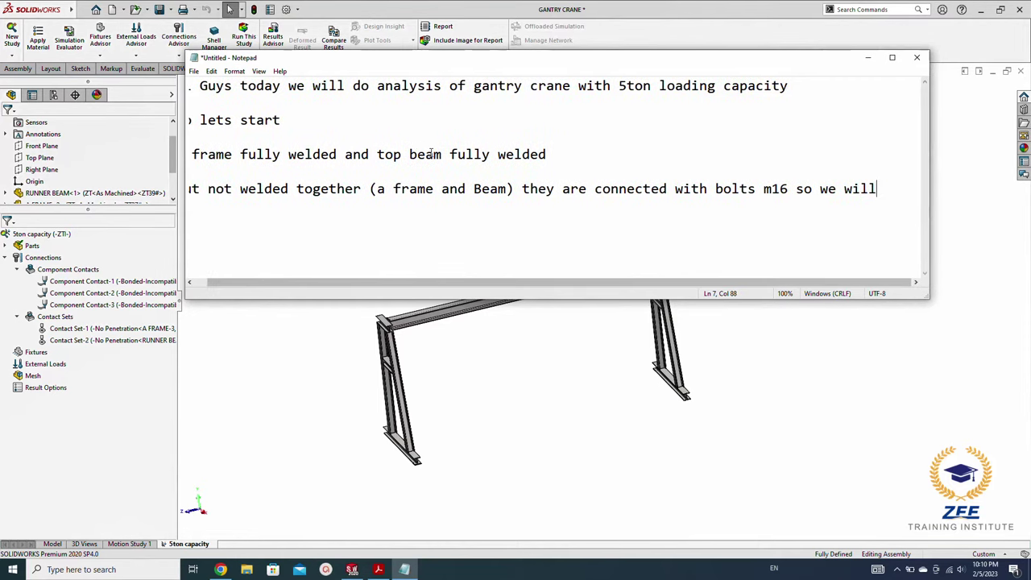
key("BackSpace")
key("BackSpace")
key("BackSpace")
key("BackSpace")
key("BackSpace")
Step: Add a line about no-penetration contact and making bolt connections, then return to SOLIDWORKS
scroll(89, 189, "down", 2)
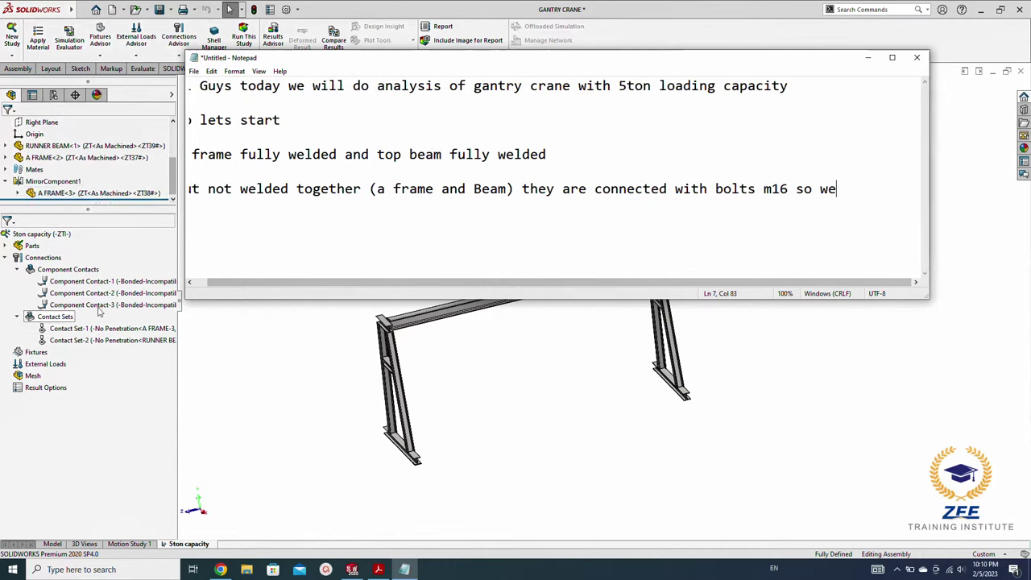
left_click(190, 282)
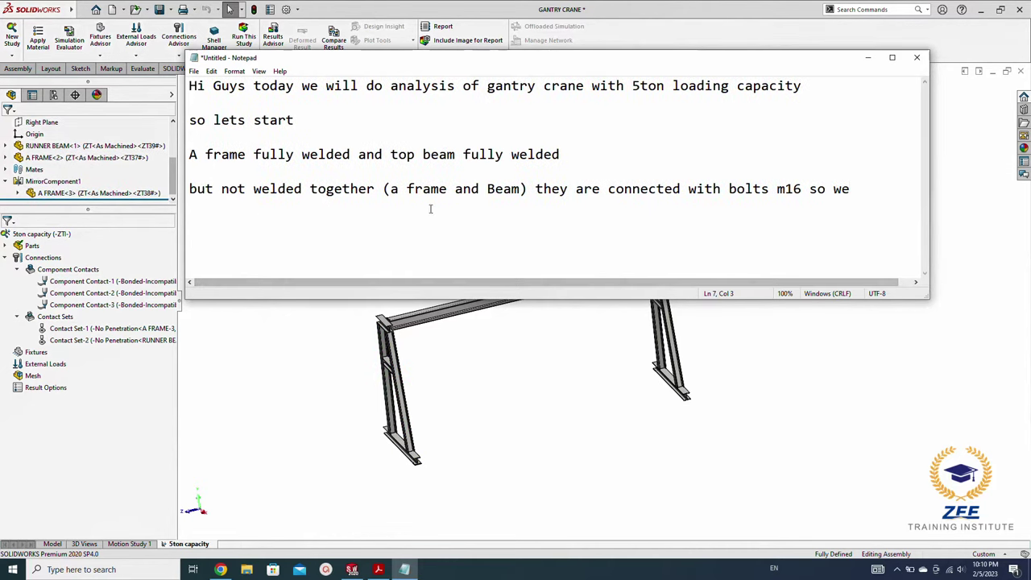
key("Return")
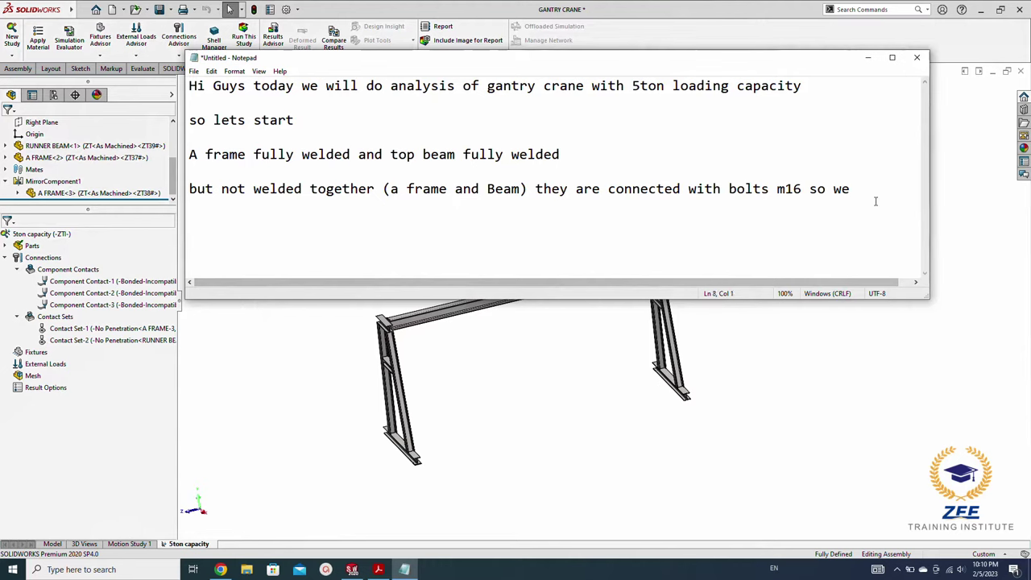
type("will ")
type("use here n")
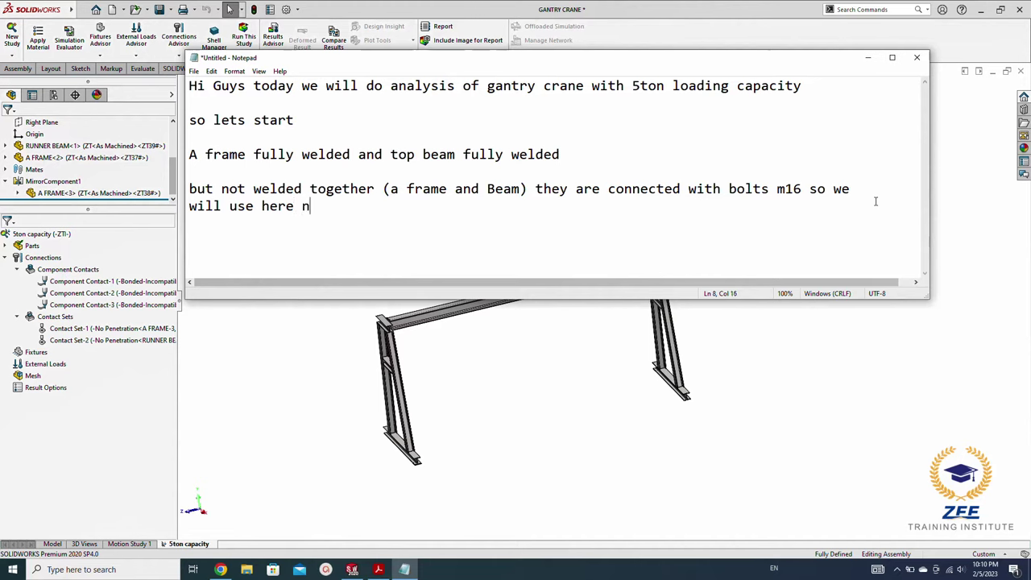
type("o penetra")
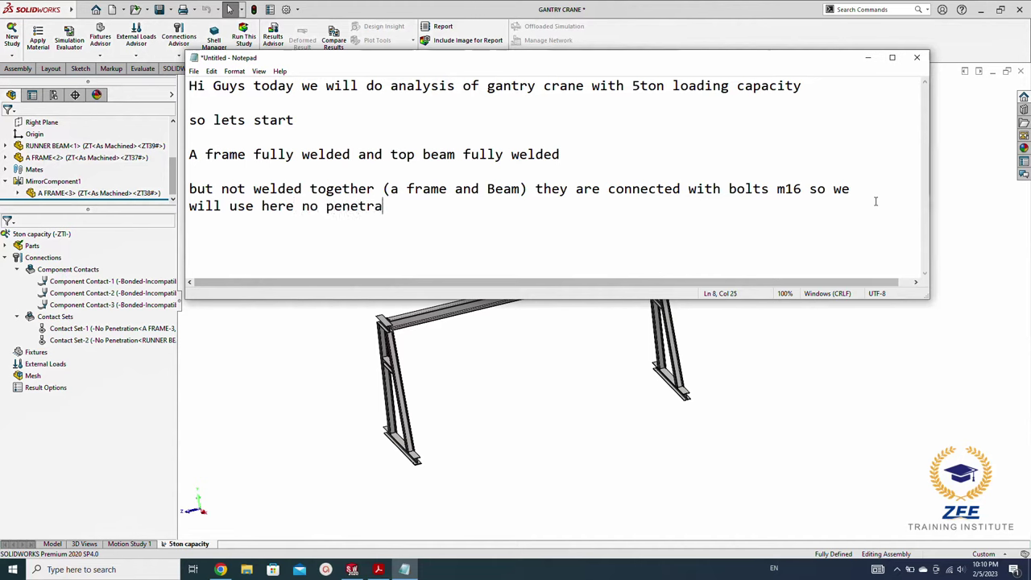
type("tion con")
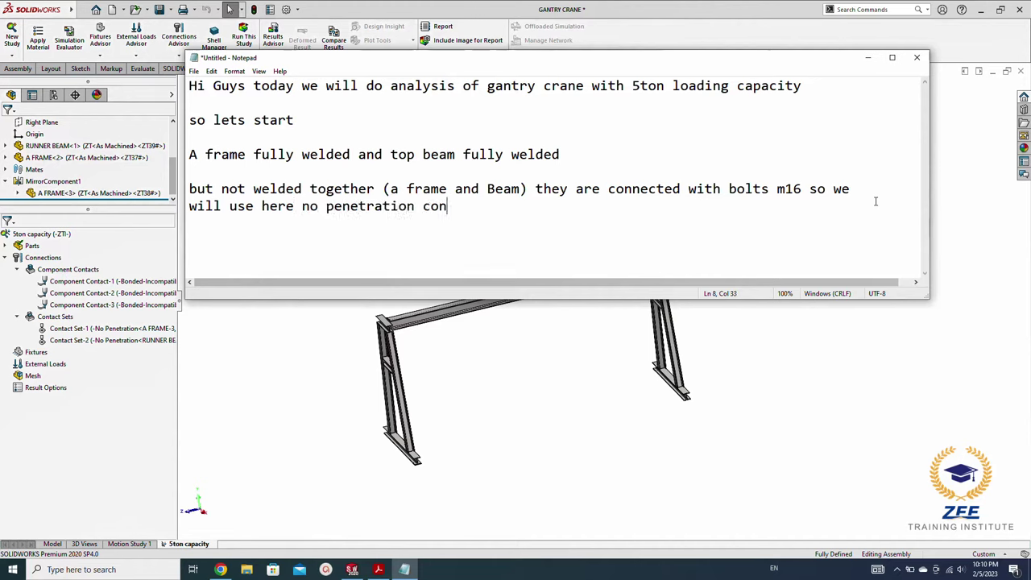
type("tact a")
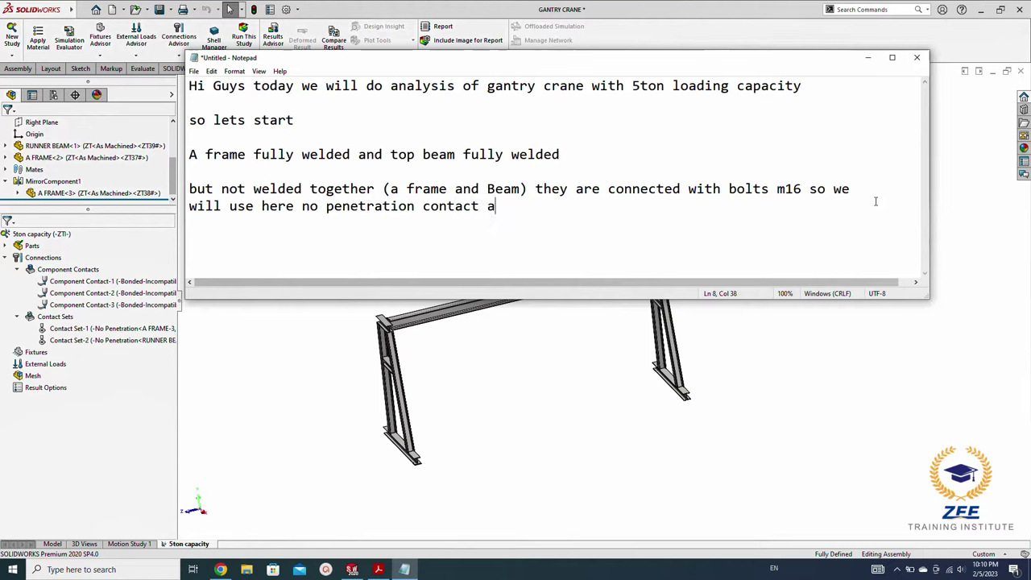
type("s th")
type("ey r")
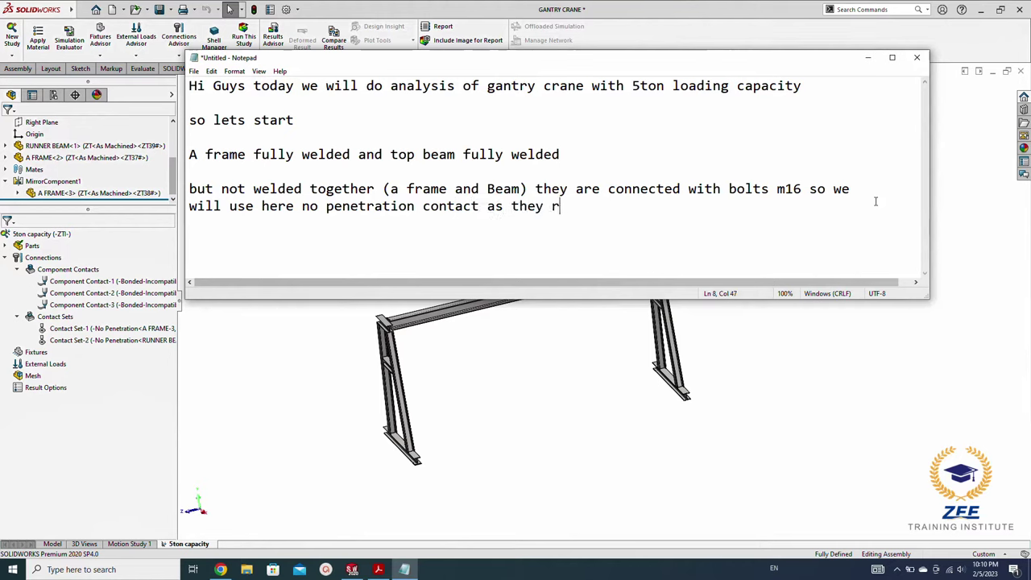
type(" not welded")
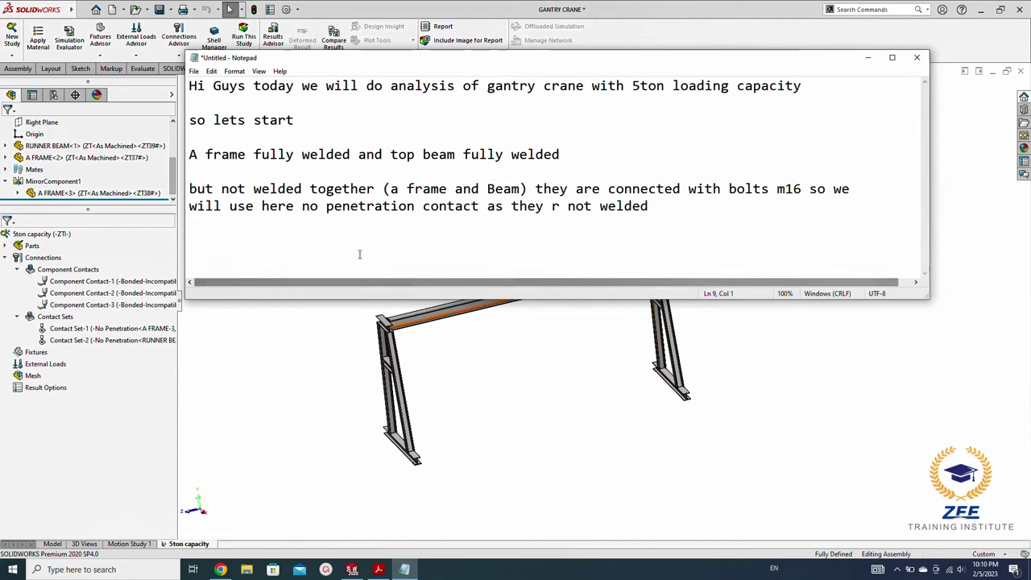
type("and ")
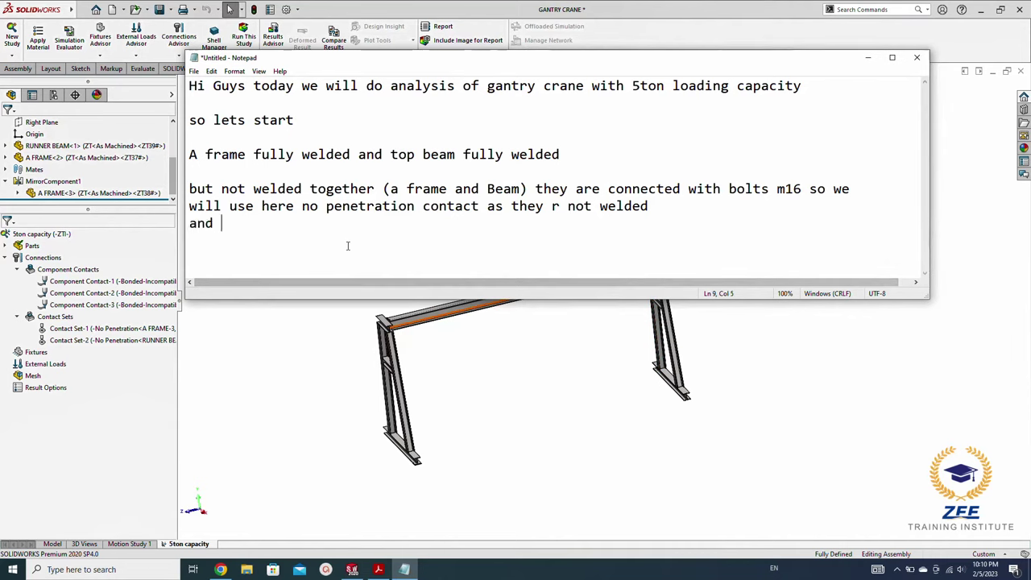
type("wil make ")
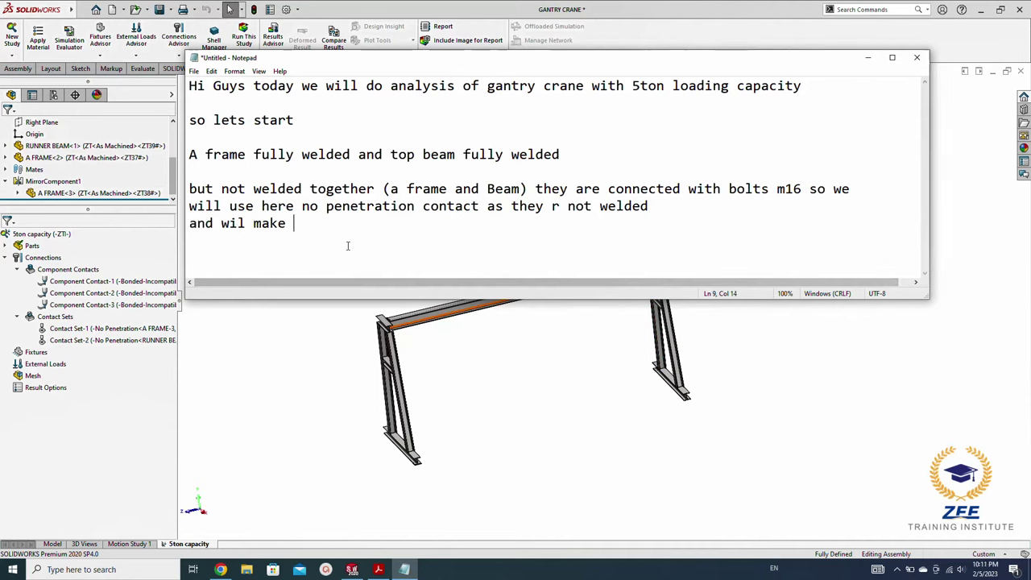
type("b")
type("olts")
key("BackSpace")
type("connecti")
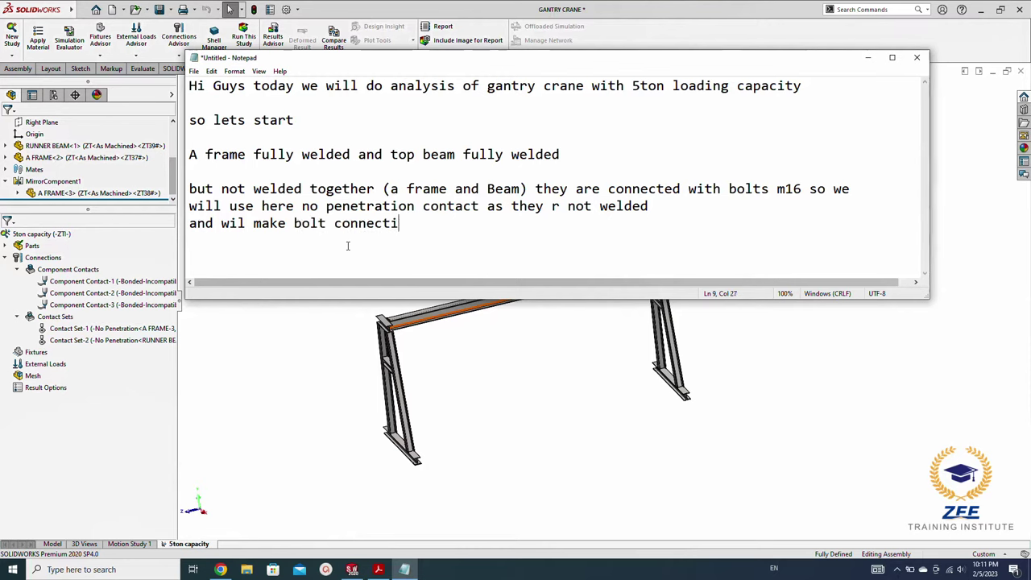
type("ons")
left_click(330, 318)
Step: Zoom and orbit onto the bolted runner-beam-to-A-frame plate, then bring up the Connections options
scroll(451, 339, "down", 2)
scroll(460, 334, "down", 3)
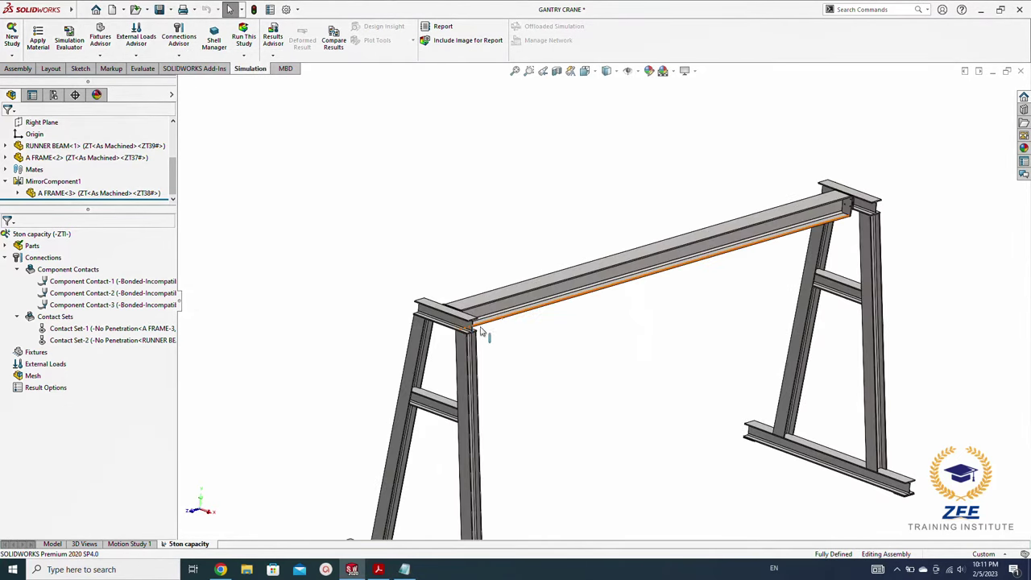
scroll(468, 333, "down", 3)
scroll(436, 323, "down", 3)
scroll(419, 311, "down", 3)
scroll(516, 282, "down", 3)
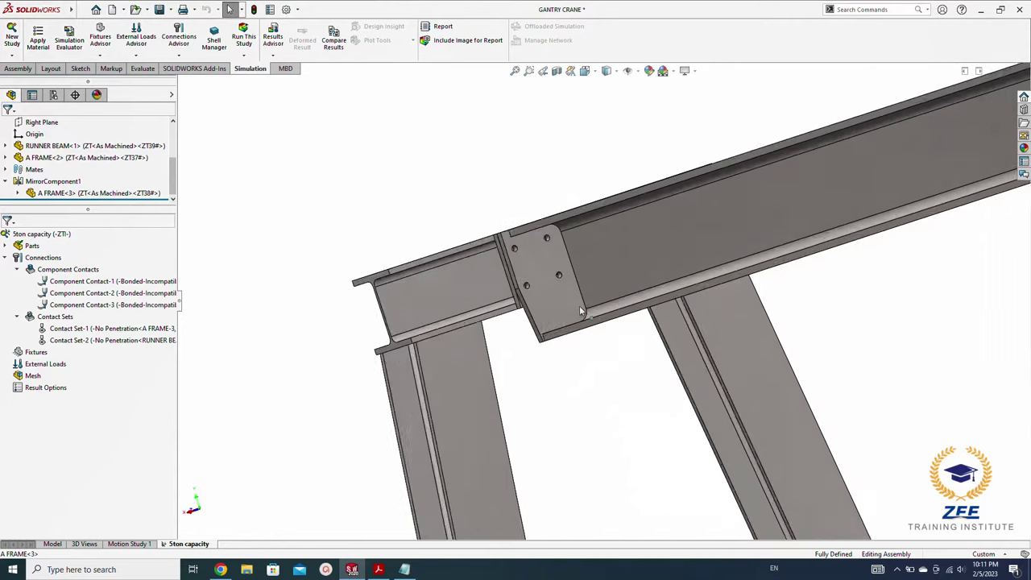
scroll(524, 270, "down", 3)
scroll(523, 266, "down", 3)
middle_click_drag(523, 266, 491, 272)
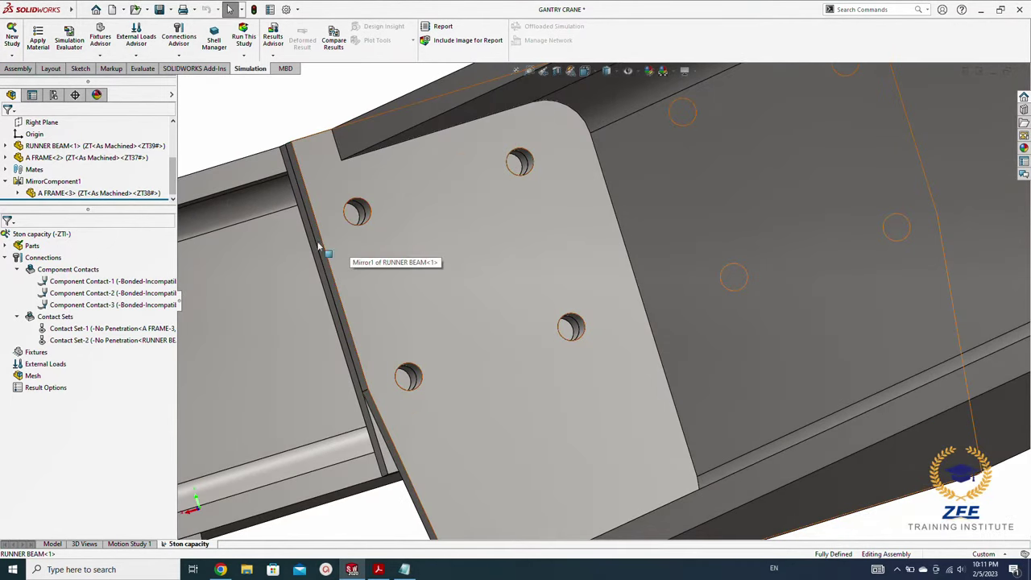
right_click(45, 258)
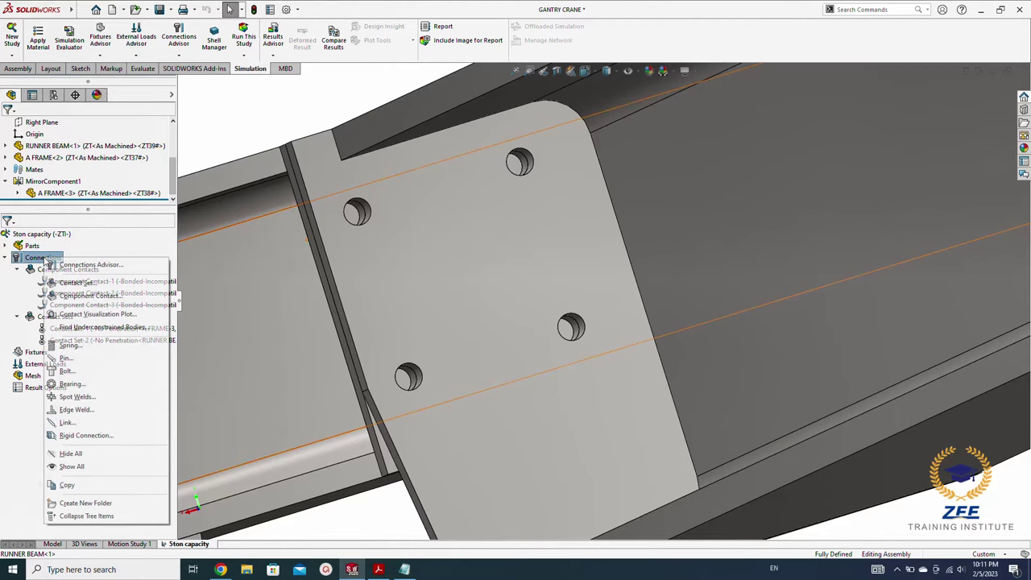
Step: Start a bolt connector, pin its PropertyManager and give the bolt a custom material
left_click(66, 371)
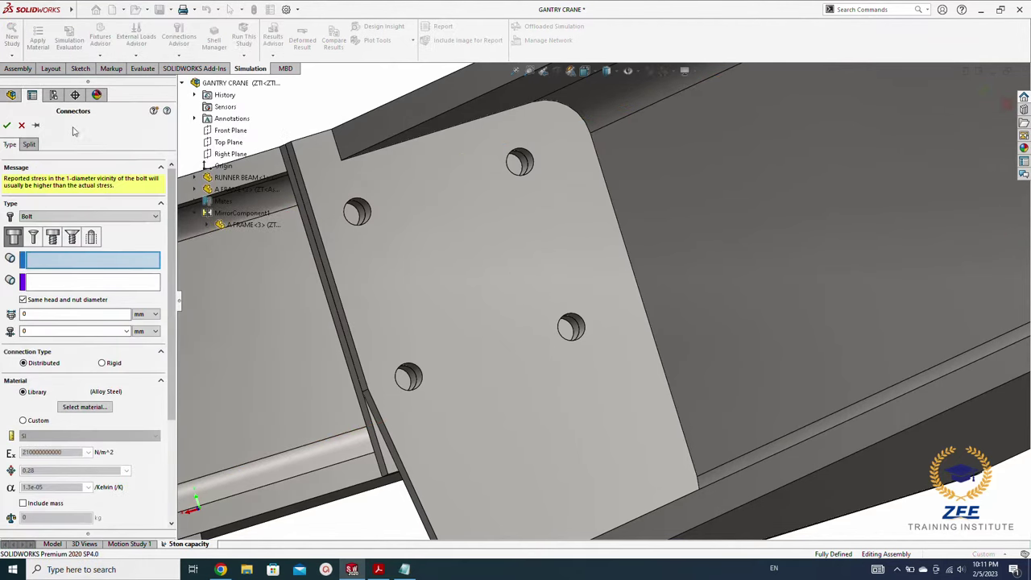
left_click(35, 126)
scroll(172, 393, "down", 2)
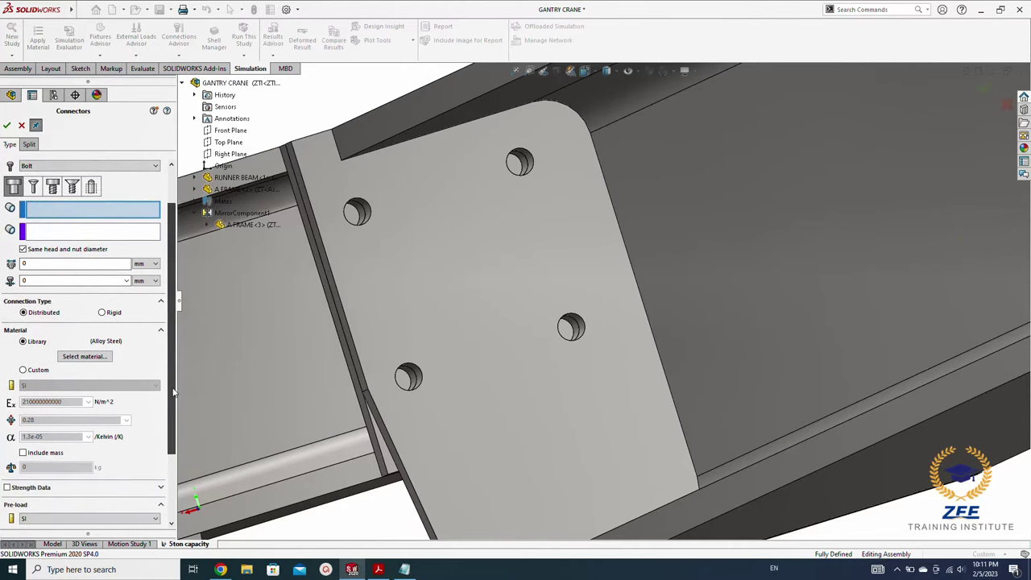
left_click(23, 367)
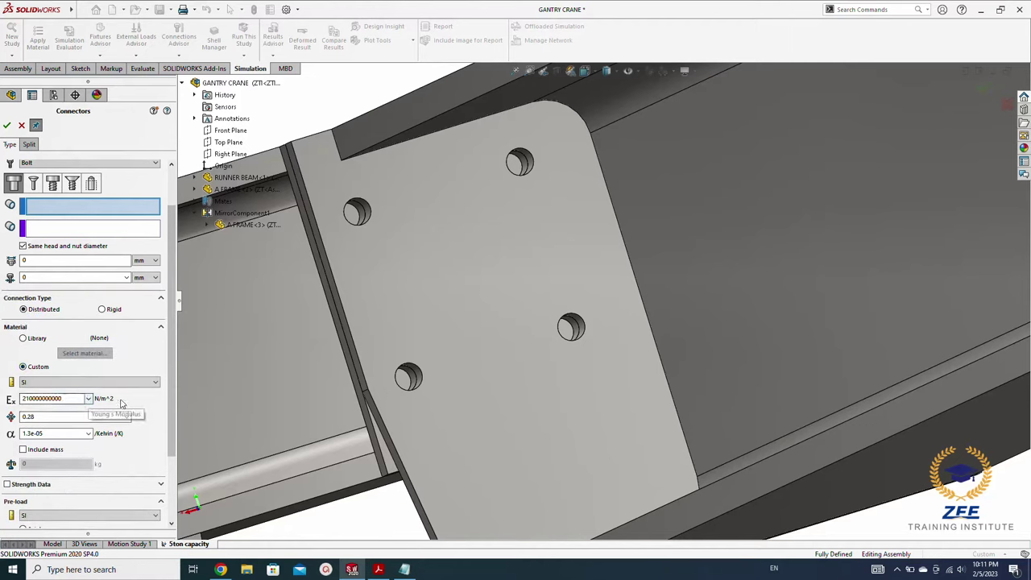
Step: Enable strength data: 1 thread/mm, 620 N/mm^2 strength, safety factor 2, 50 N·m torque preload
scroll(173, 435, "down", 1)
scroll(172, 442, "down", 2)
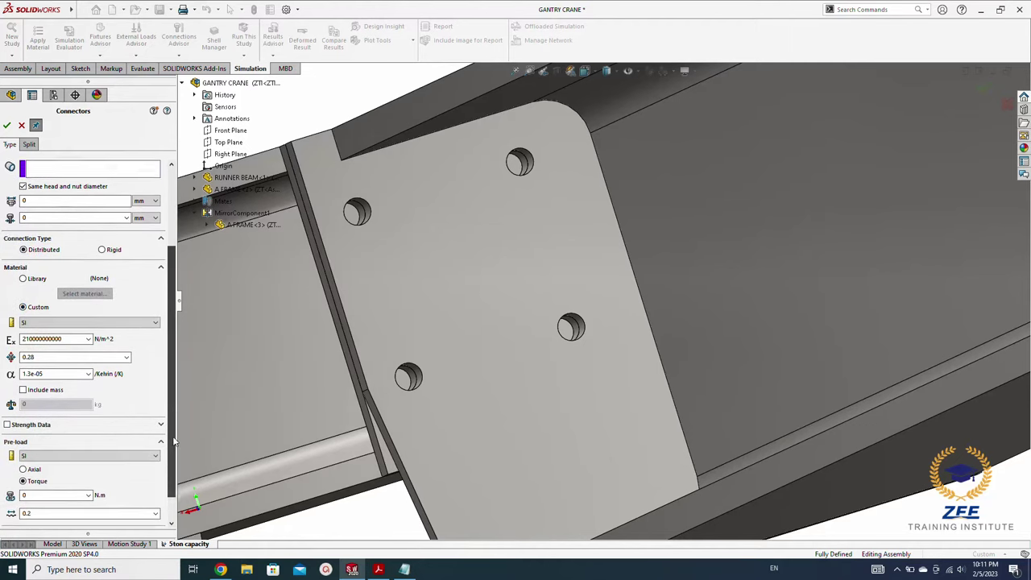
scroll(172, 442, "down", 1)
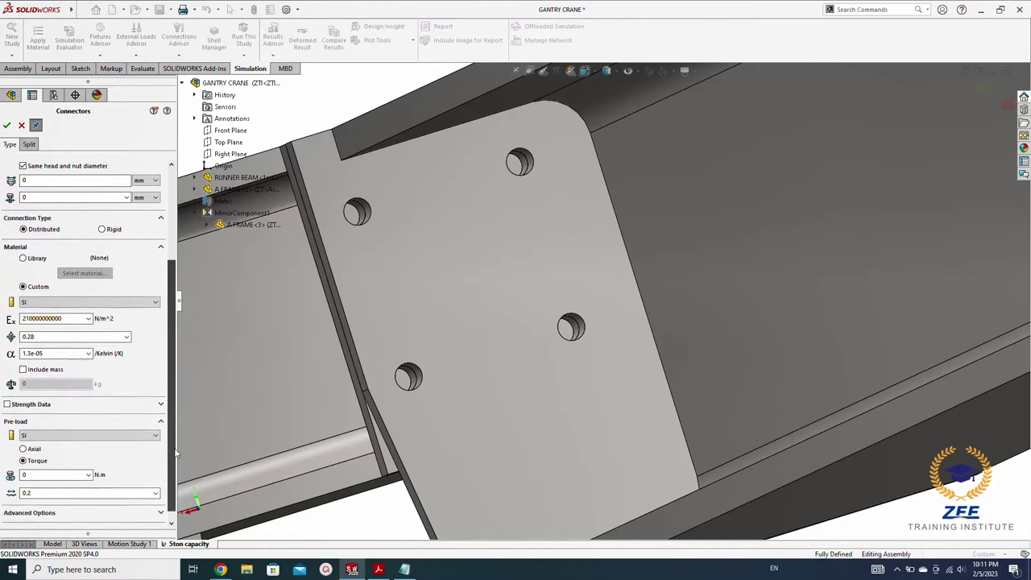
left_click(7, 405)
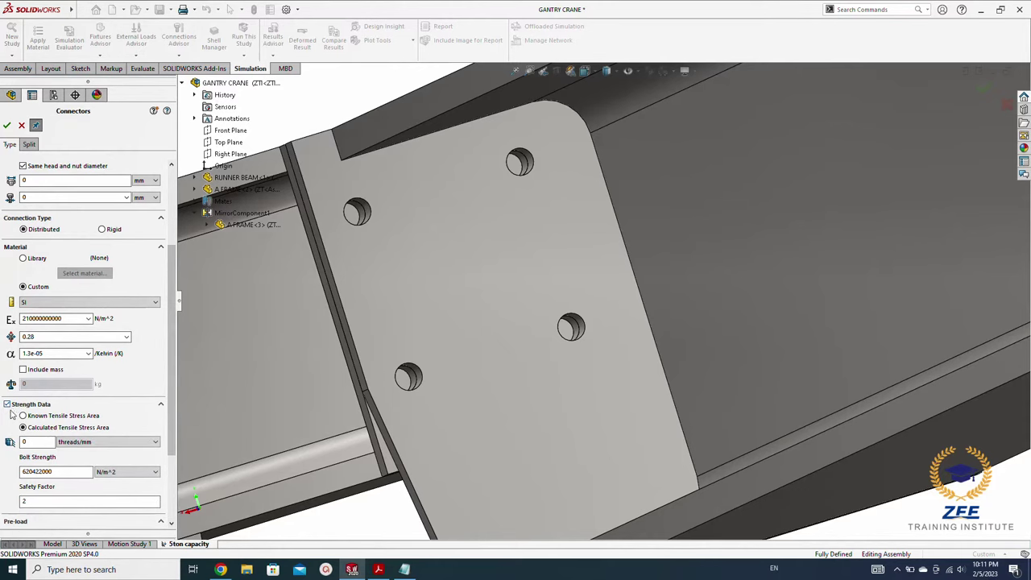
left_click(27, 441)
type("1")
scroll(104, 420, "down", 3)
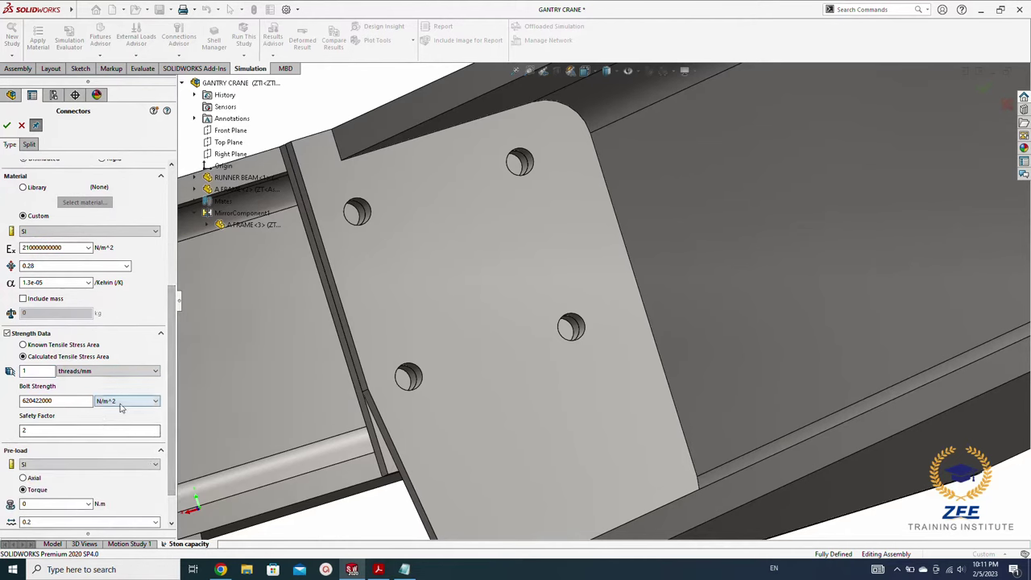
left_click(124, 402)
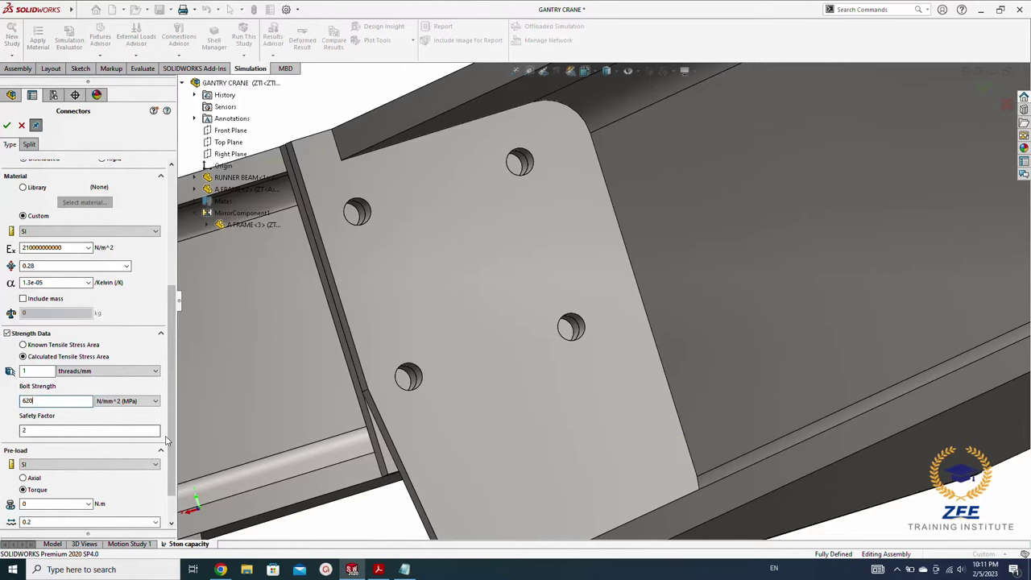
scroll(161, 443, "down", 1)
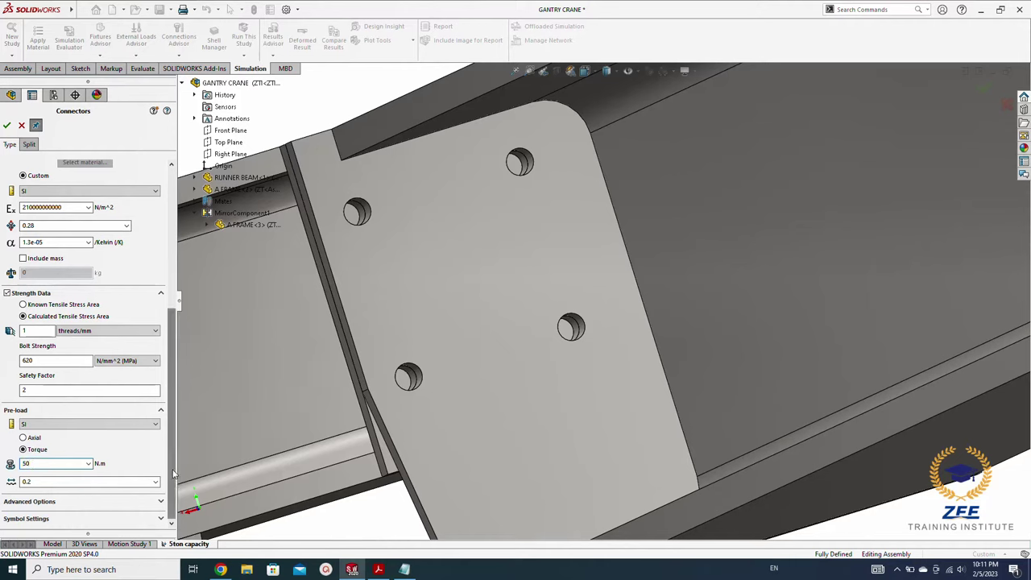
scroll(173, 448, "up", 1)
scroll(174, 448, "up", 3)
scroll(173, 448, "up", 3)
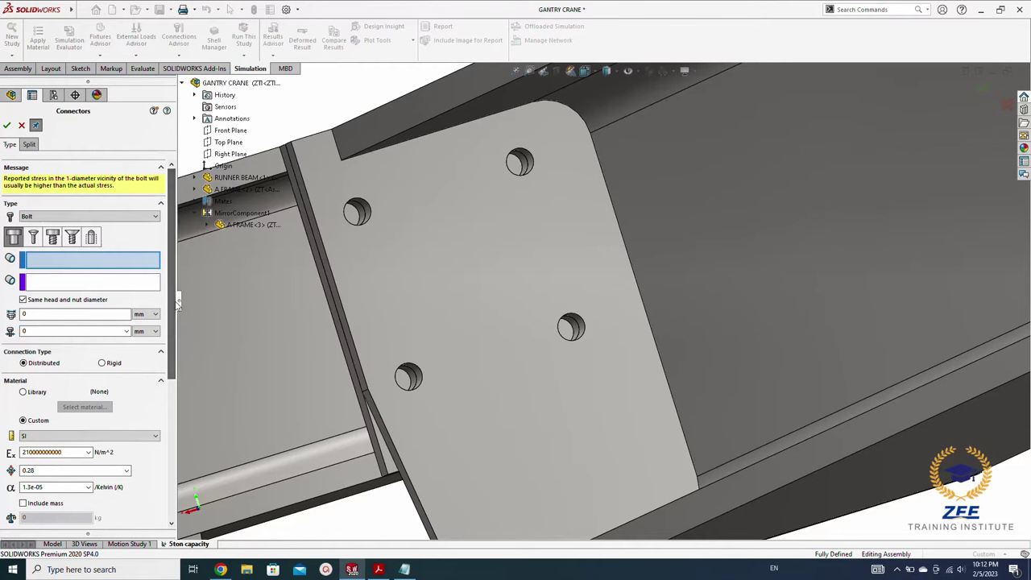
Step: Add 24 mm head, 16 mm shank bolts at the upper-left, top, lower-left and middle-right plate holes
left_click(373, 224)
left_click(141, 280)
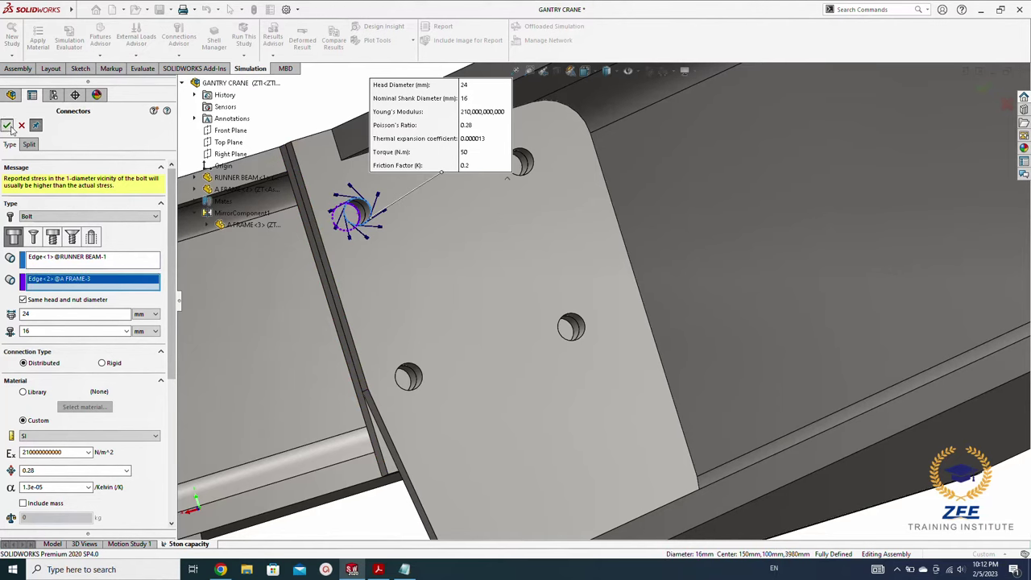
left_click(360, 218)
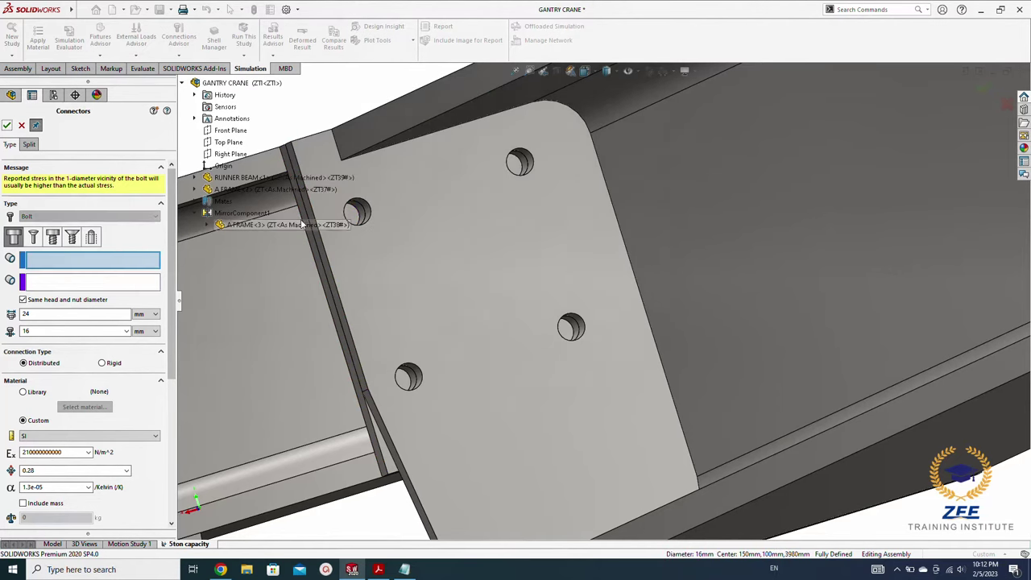
left_click(534, 169)
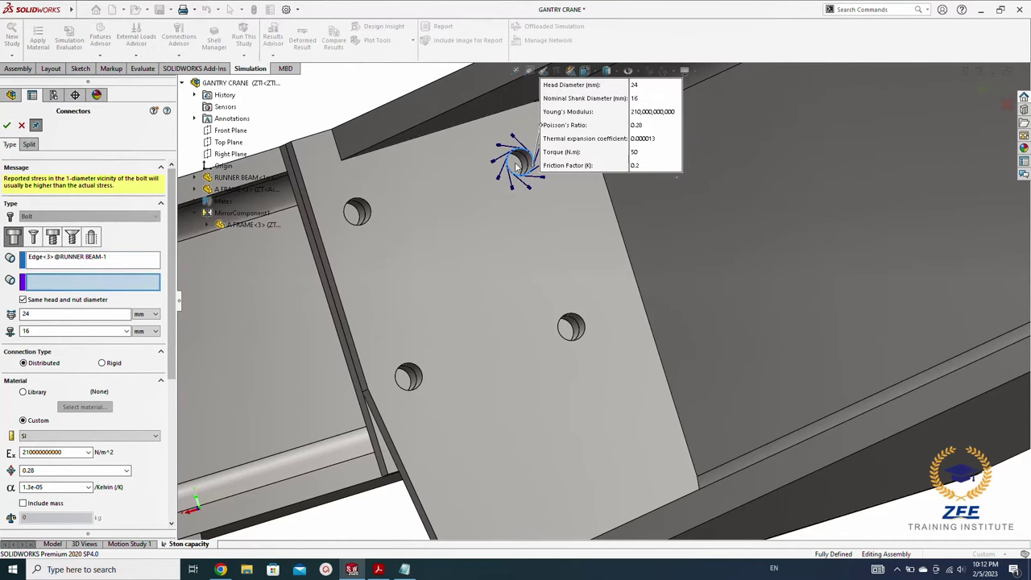
left_click(522, 167)
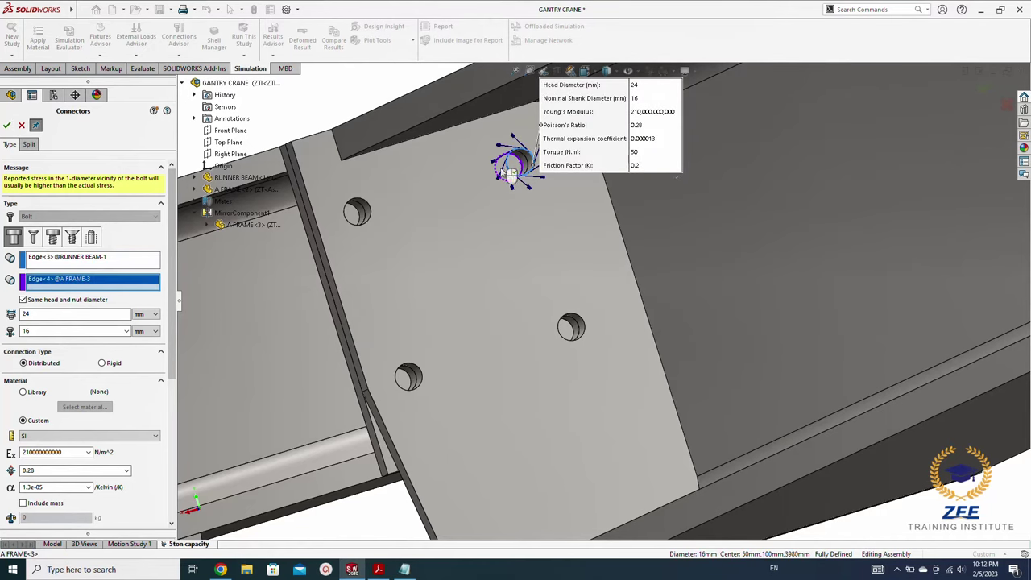
left_click(7, 125)
left_click(407, 372)
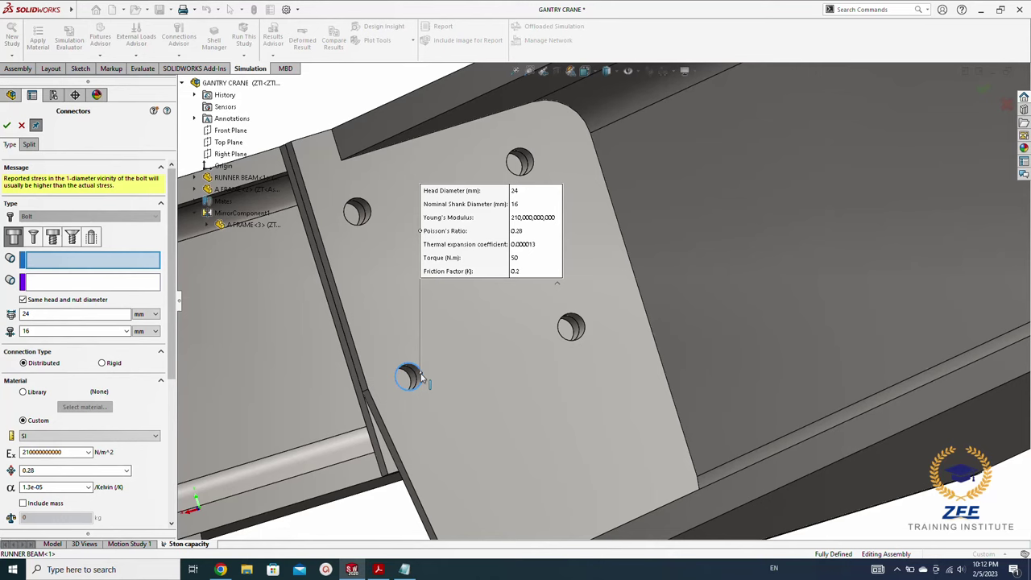
left_click(129, 283)
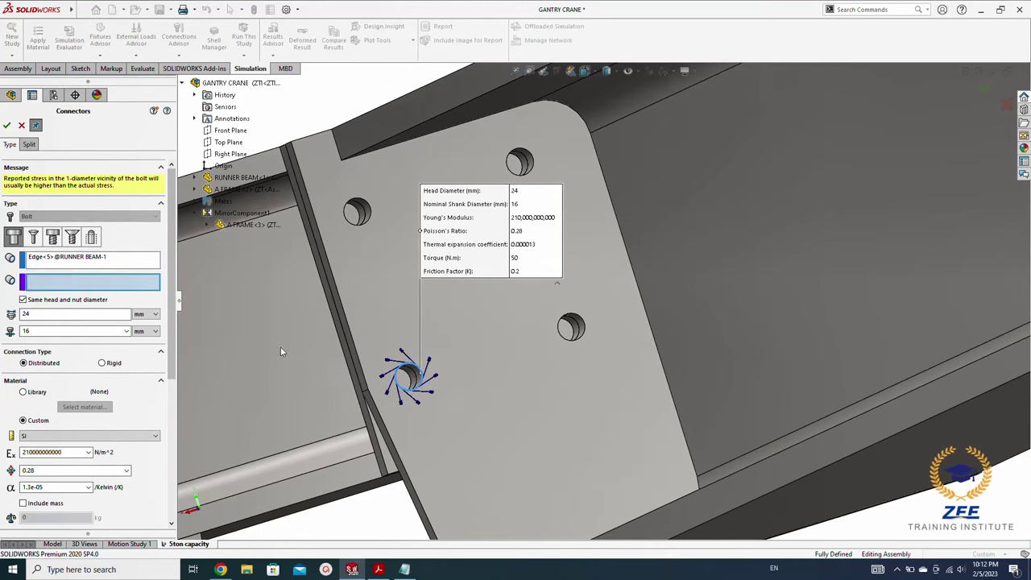
left_click(407, 377)
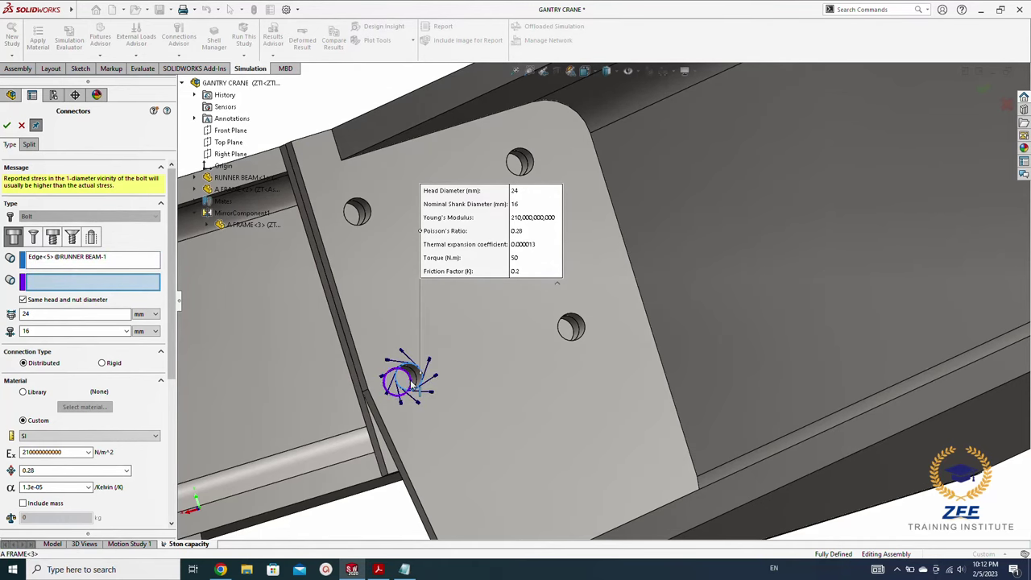
left_click(7, 126)
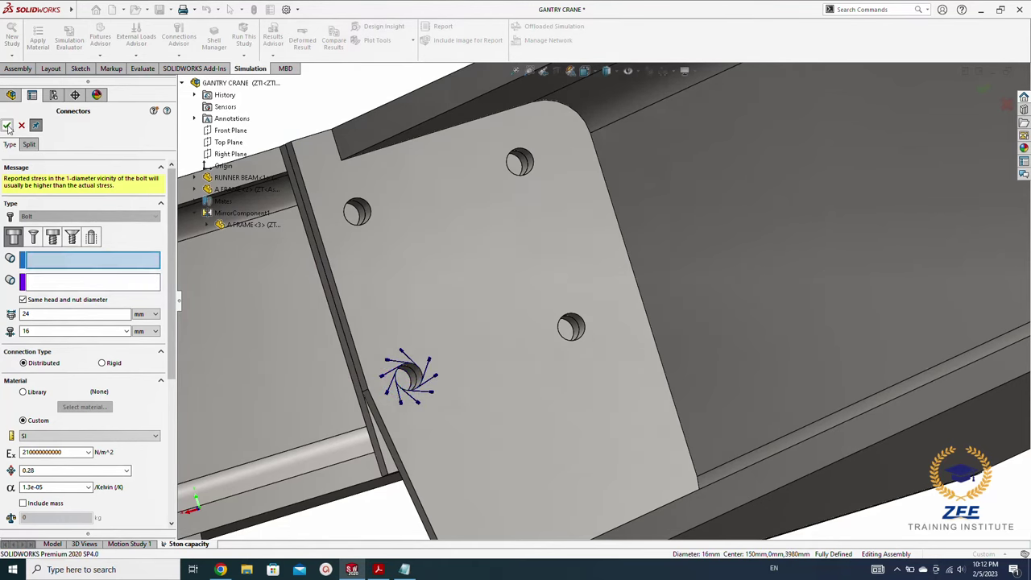
left_click(571, 340)
left_click(135, 288)
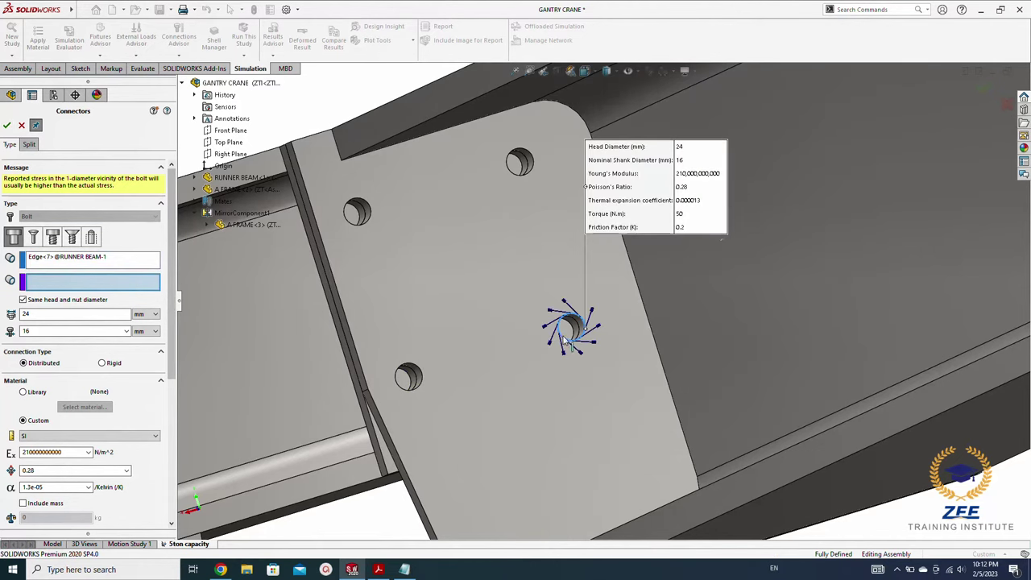
left_click(7, 125)
Step: Bolt the runner beam to A FRAME-3 at the plate's top hole
mouse_move(529, 314)
middle_mouse_down()
mouse_move(472, 315)
mouse_move(486, 322)
mouse_move(685, 242)
middle_mouse_up()
mouse_move(777, 263)
middle_mouse_down()
mouse_move(798, 255)
mouse_move(769, 215)
middle_mouse_up()
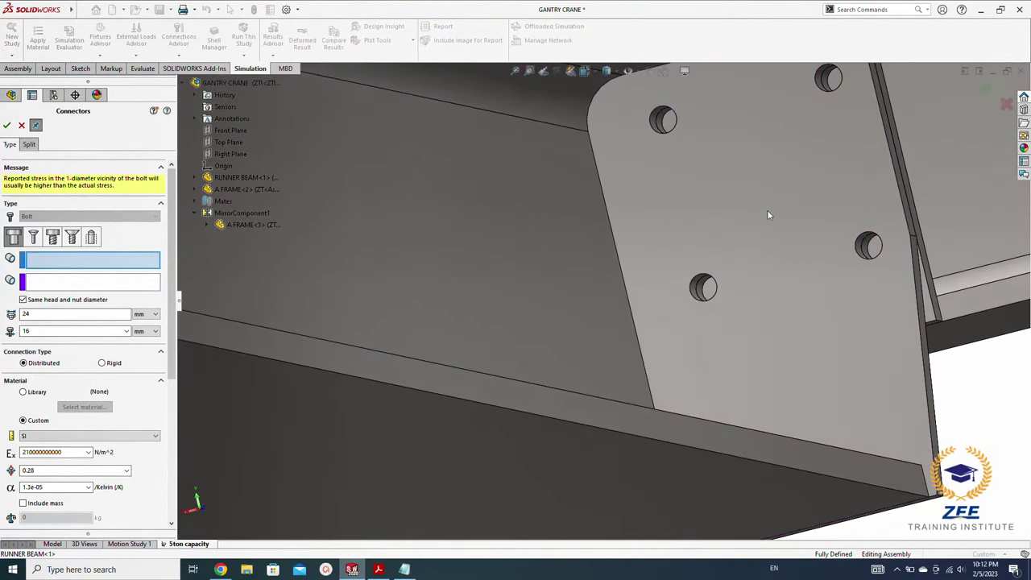
left_click(658, 136)
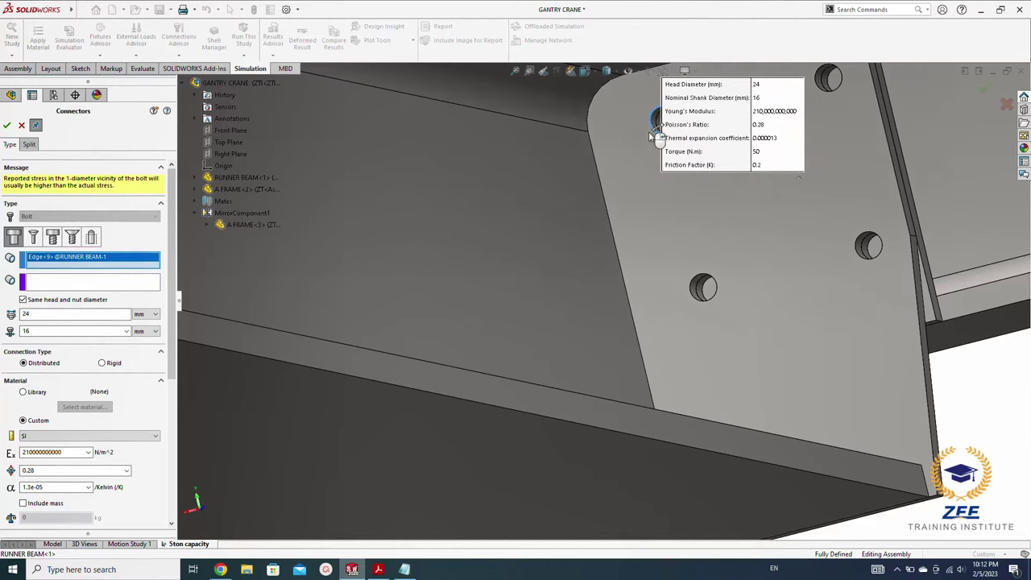
left_click(104, 281)
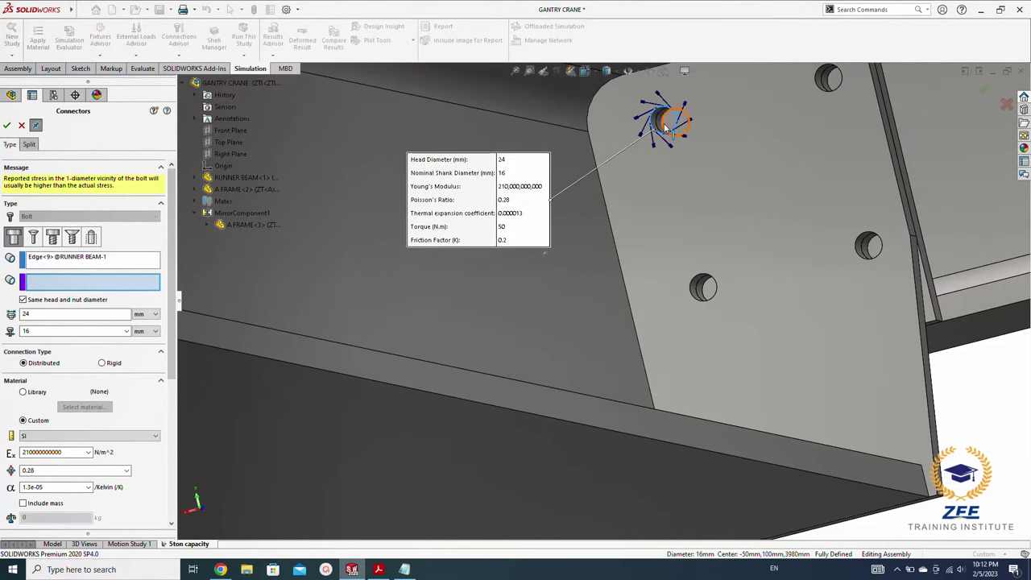
left_click(666, 127)
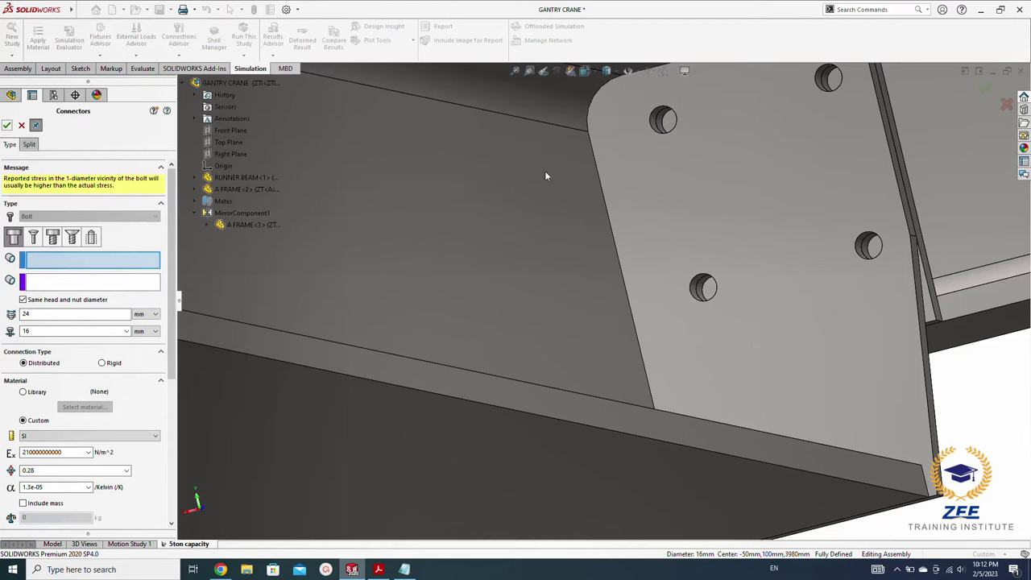
left_click(817, 87)
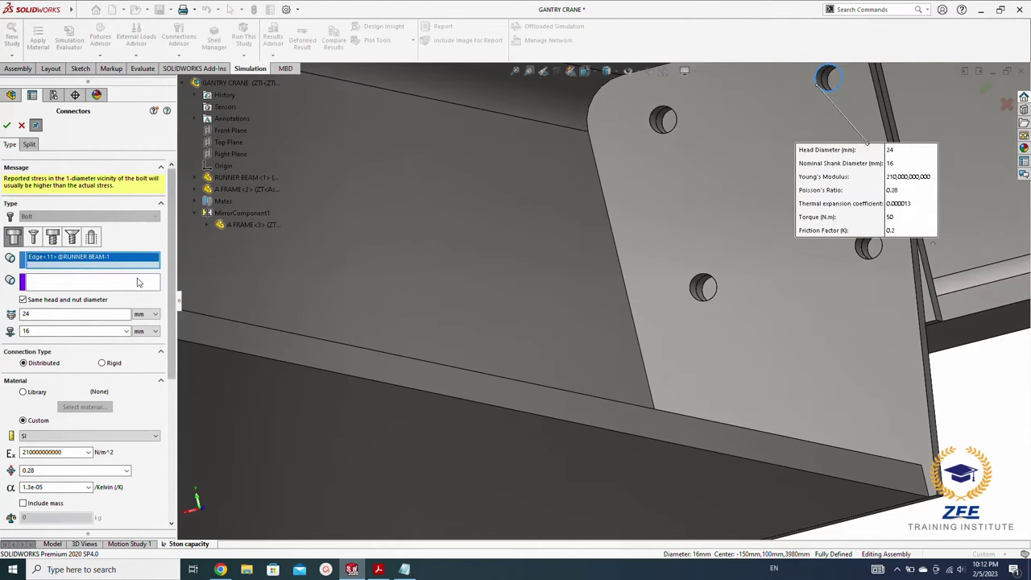
left_click(818, 89)
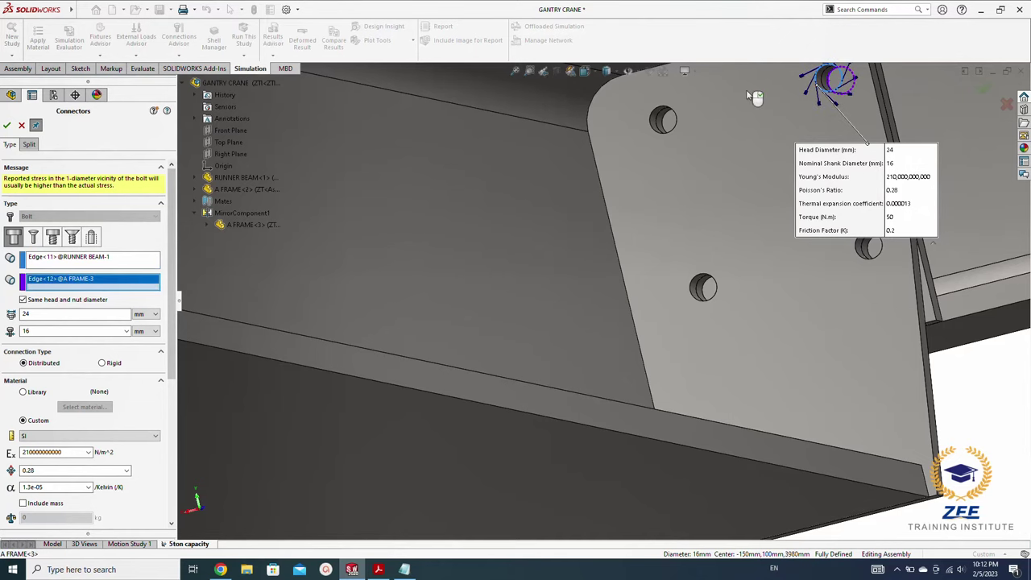
left_click(8, 126)
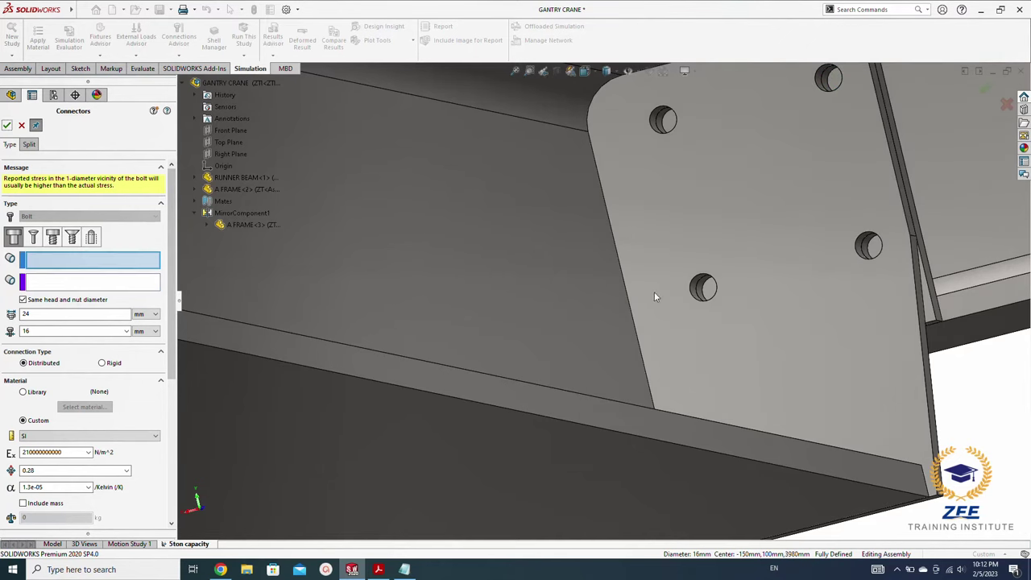
Step: Add bolts joining the runner beam to A FRAME-3 at the lower and right holes
left_click(694, 298)
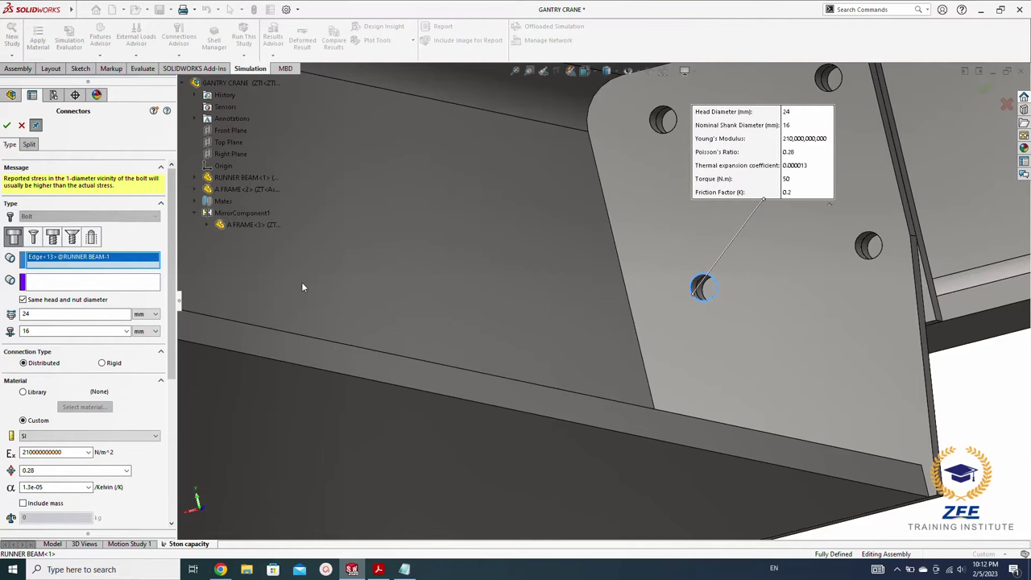
left_click(142, 286)
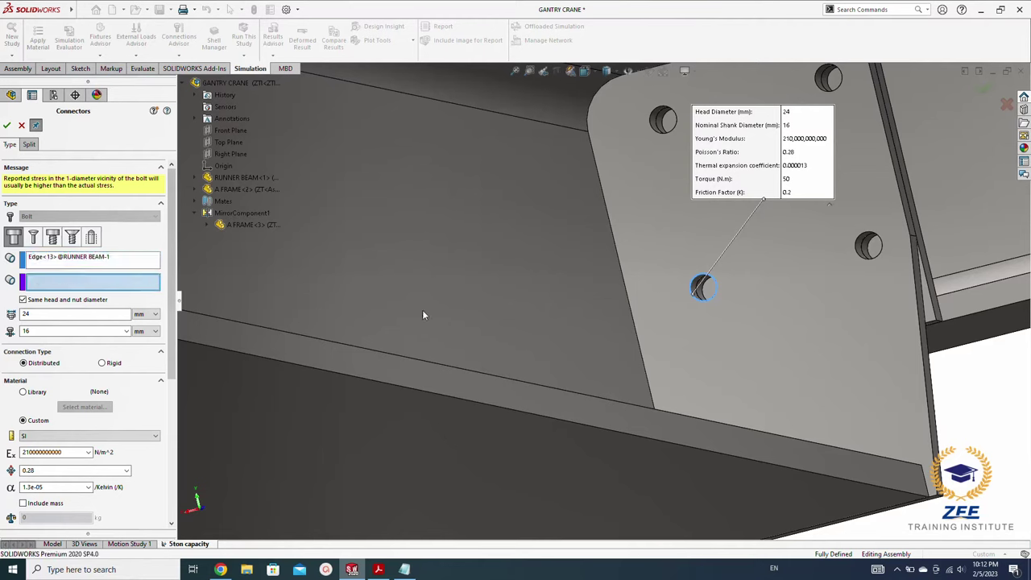
left_click(704, 297)
left_click(6, 125)
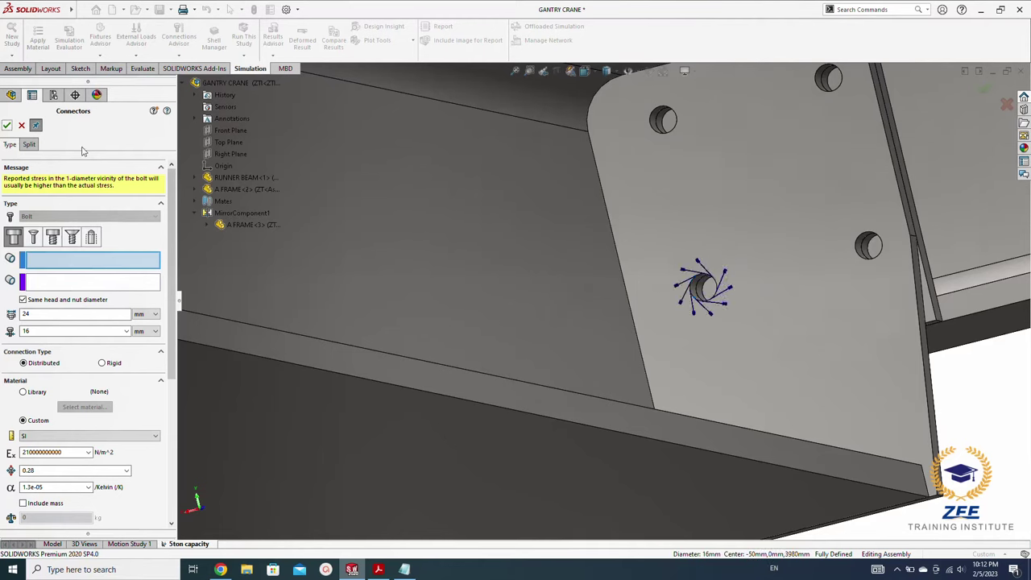
left_click(859, 253)
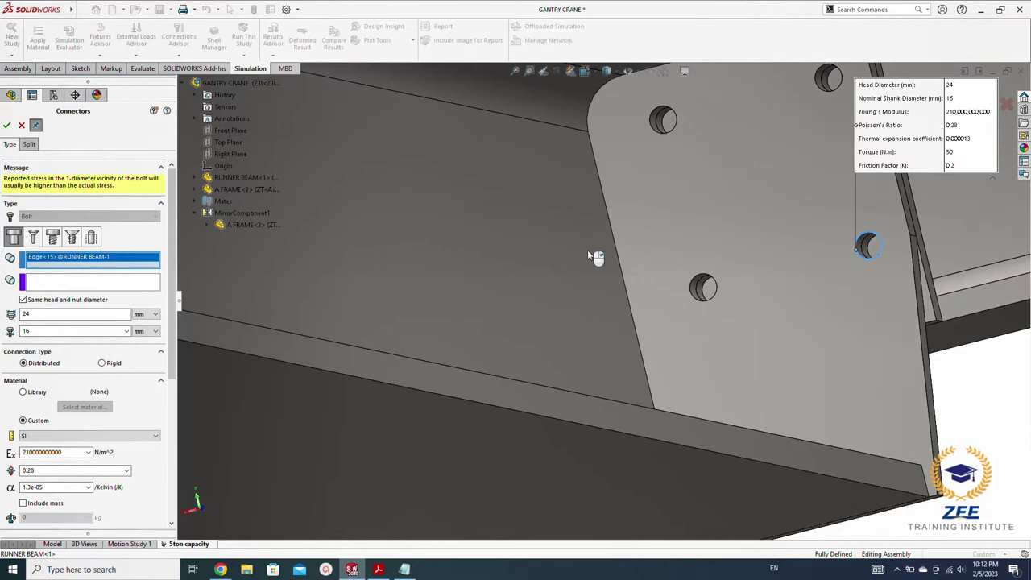
left_click(137, 288)
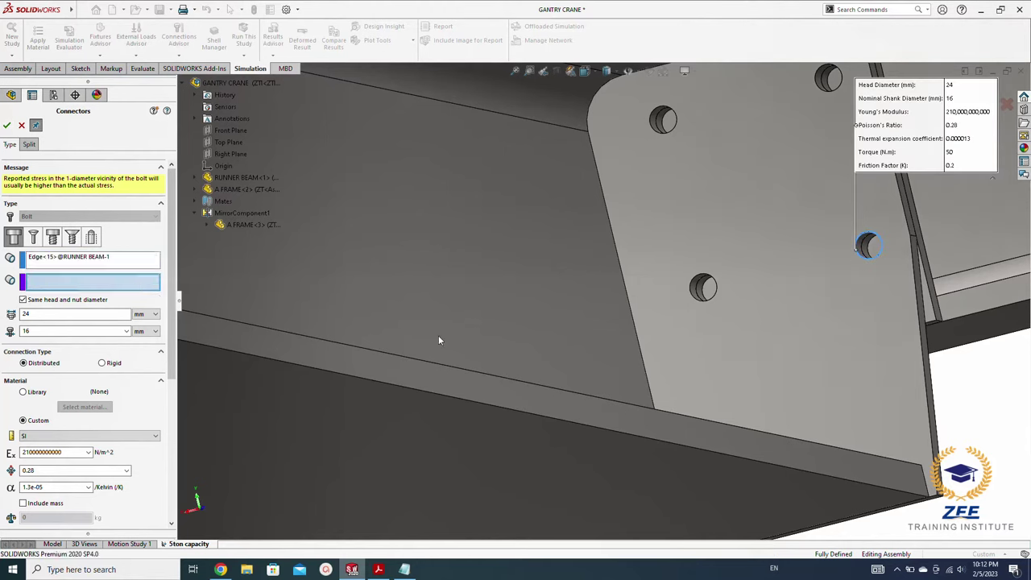
left_click(870, 253)
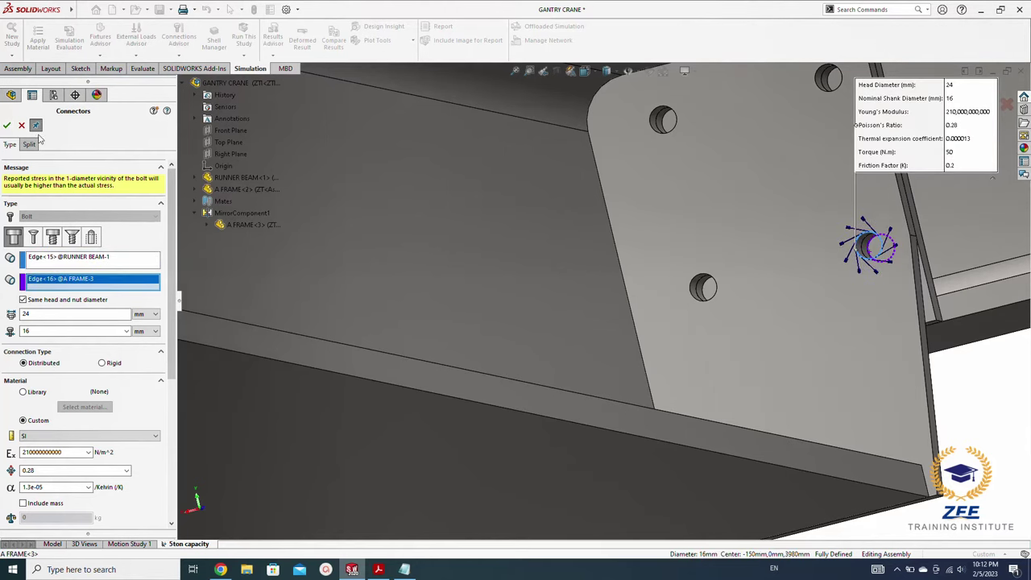
left_click(7, 125)
scroll(458, 259, "up", 3)
Step: Bolt the runner beam to A FRAME-2 at the upper-left and upper-right plate holes
mouse_move(459, 260)
middle_mouse_down()
mouse_move(409, 310)
mouse_move(313, 324)
middle_mouse_up()
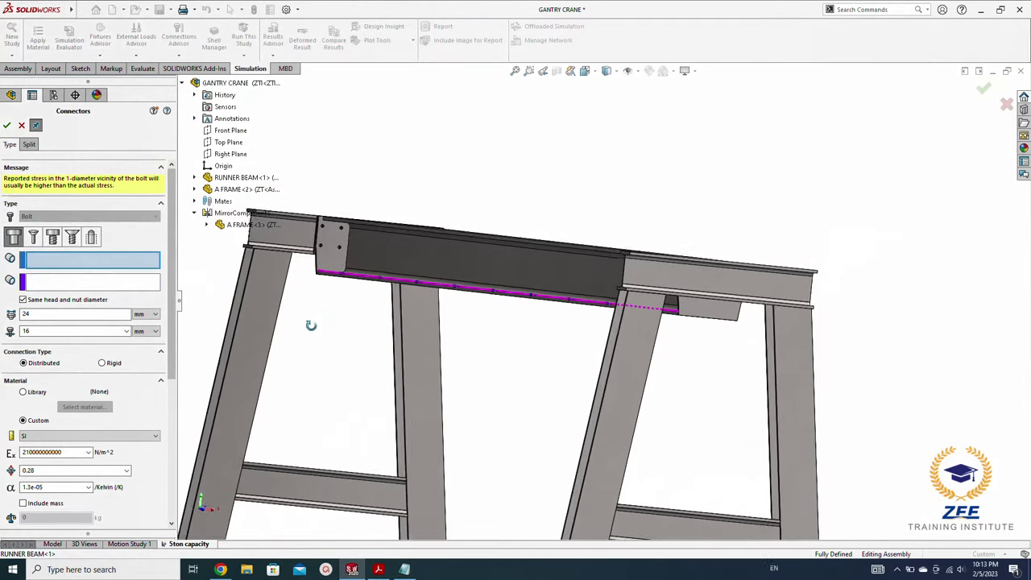
scroll(547, 313, "down", 5)
scroll(550, 310, "down", 2)
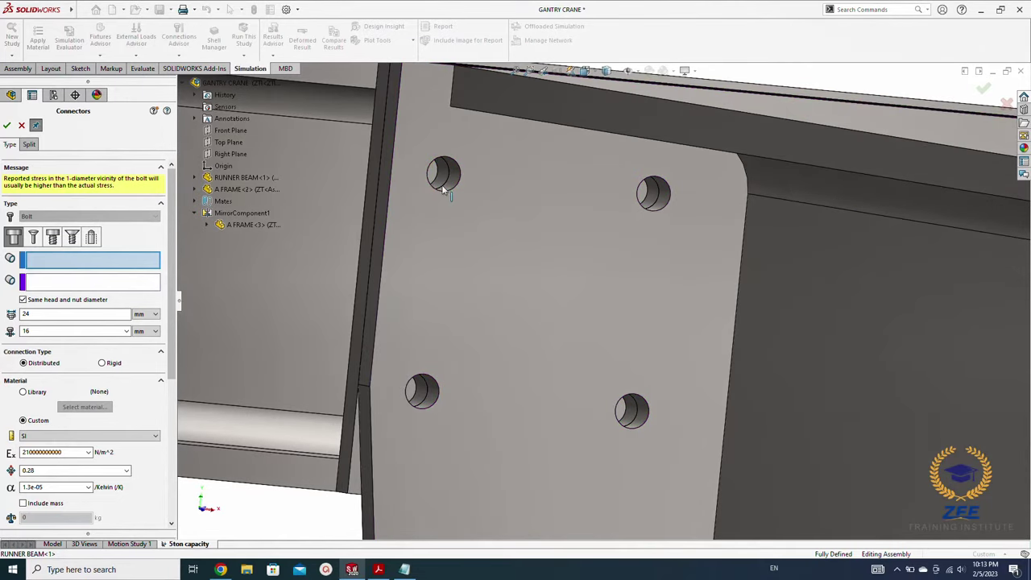
left_click(443, 187)
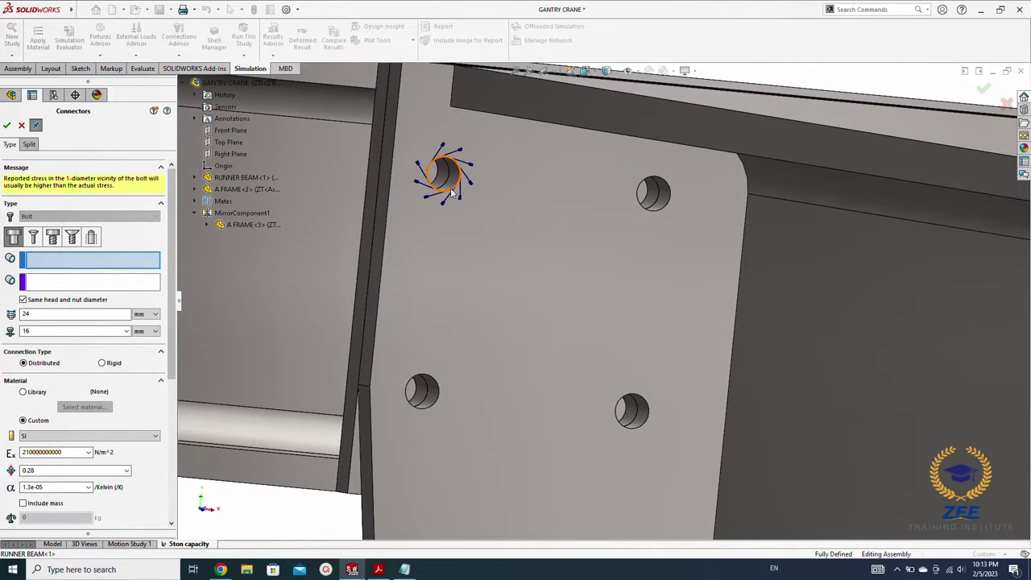
left_click(77, 284)
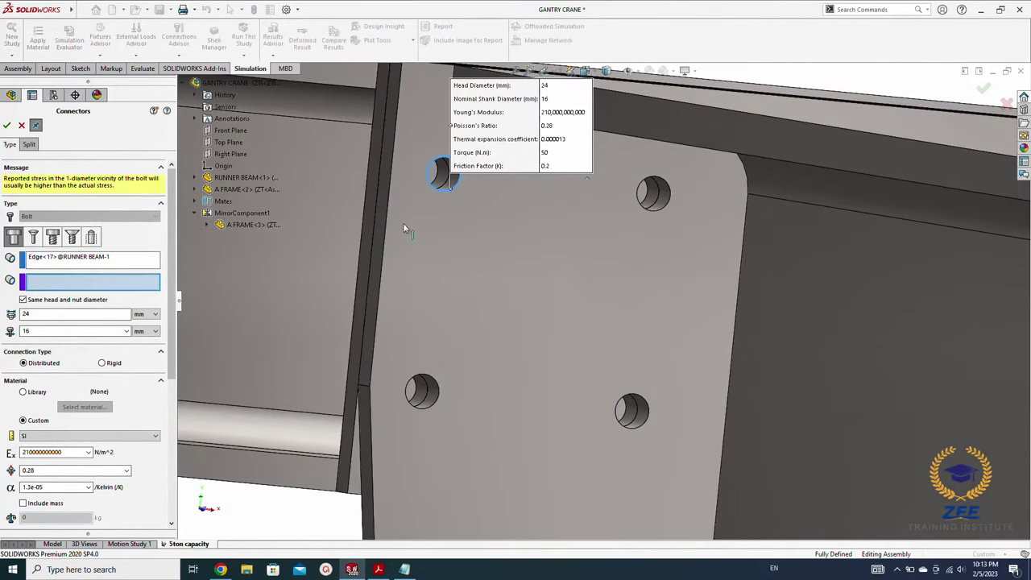
left_click(436, 182)
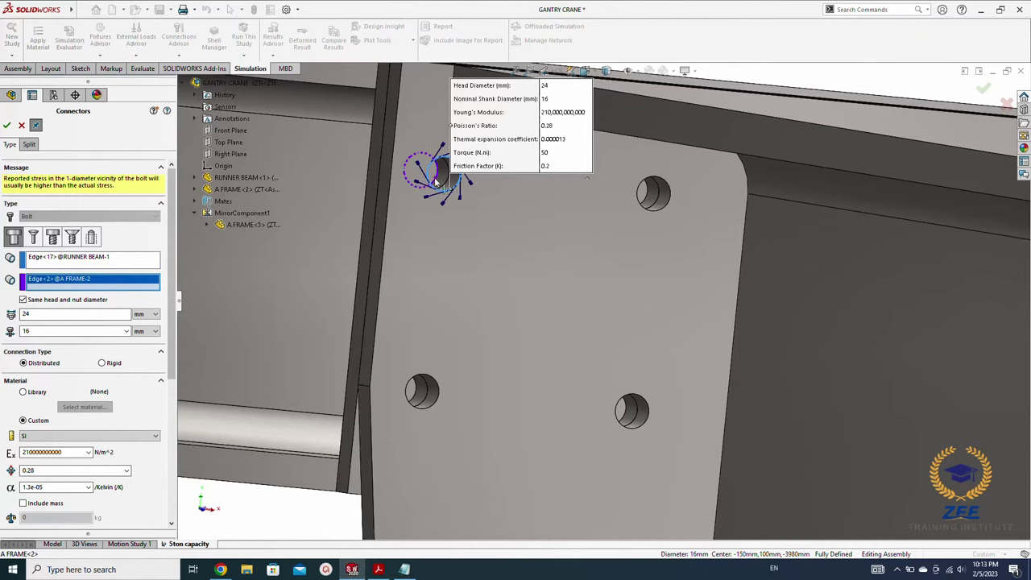
left_click(7, 126)
left_click(654, 196)
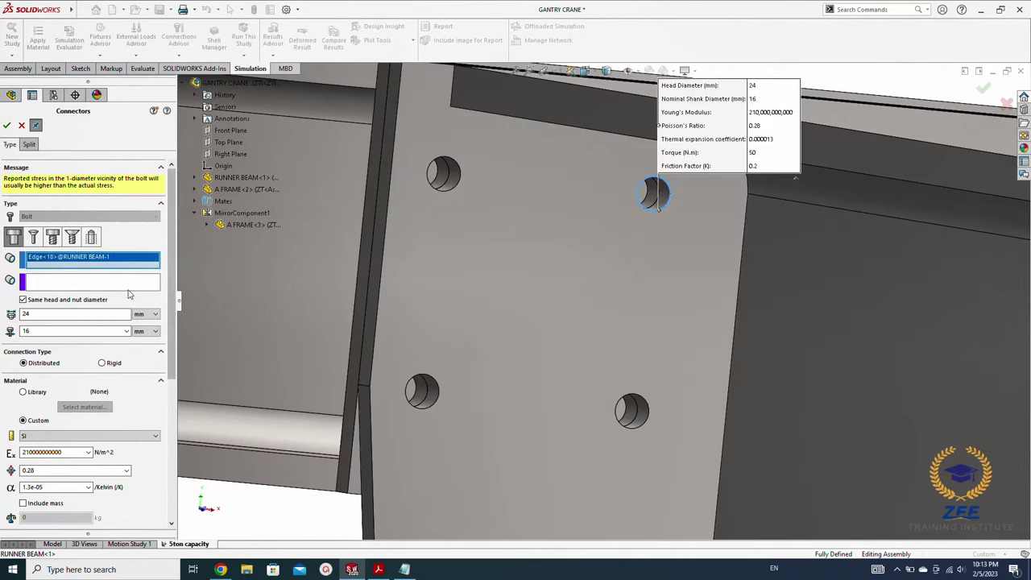
left_click(133, 284)
left_click(638, 203)
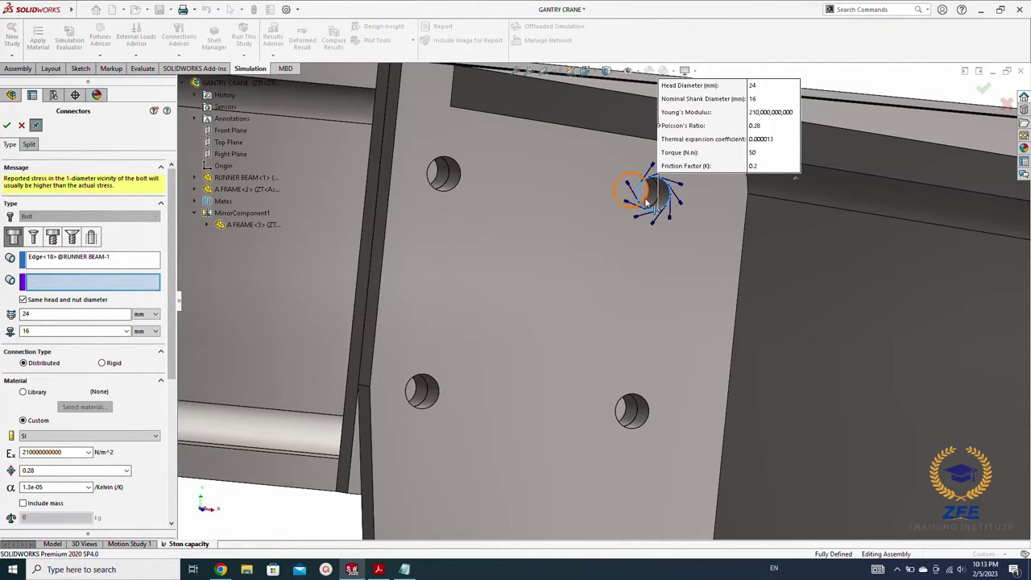
left_click(6, 127)
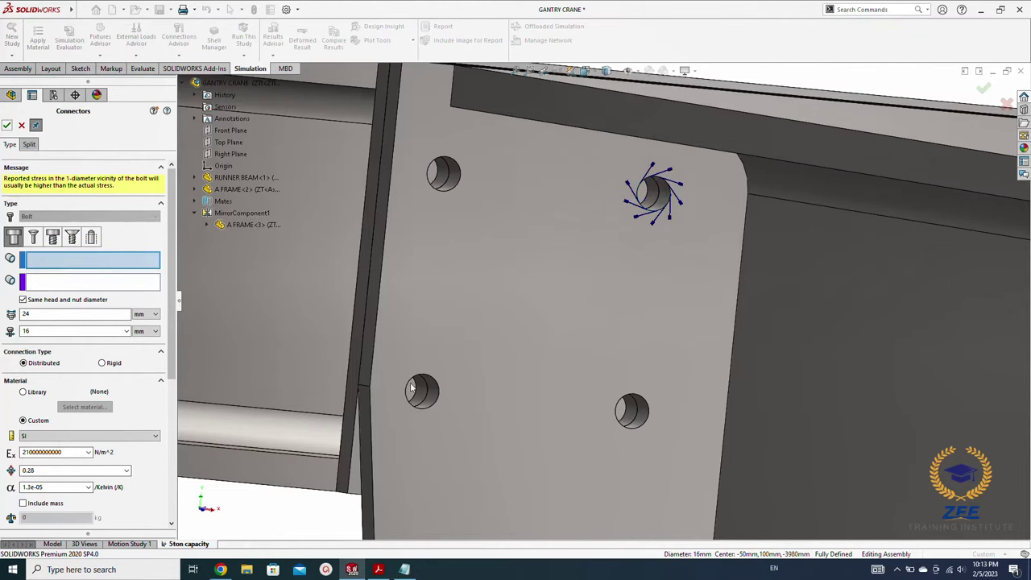
Step: Add bolts at the lower-left and lower-right holes of that A FRAME-2 plate
left_click(432, 405)
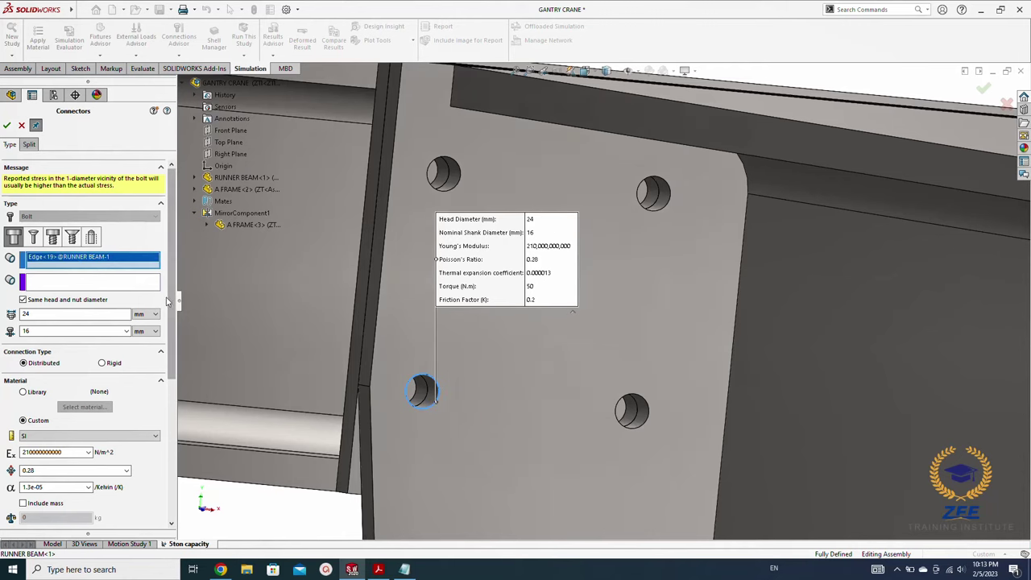
left_click(417, 397)
left_click(7, 126)
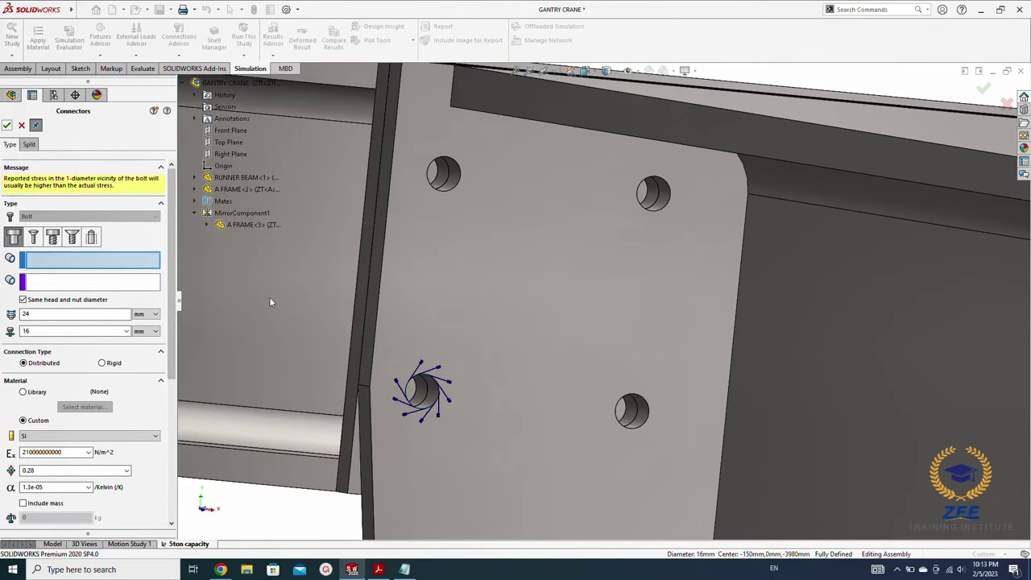
left_click(645, 429)
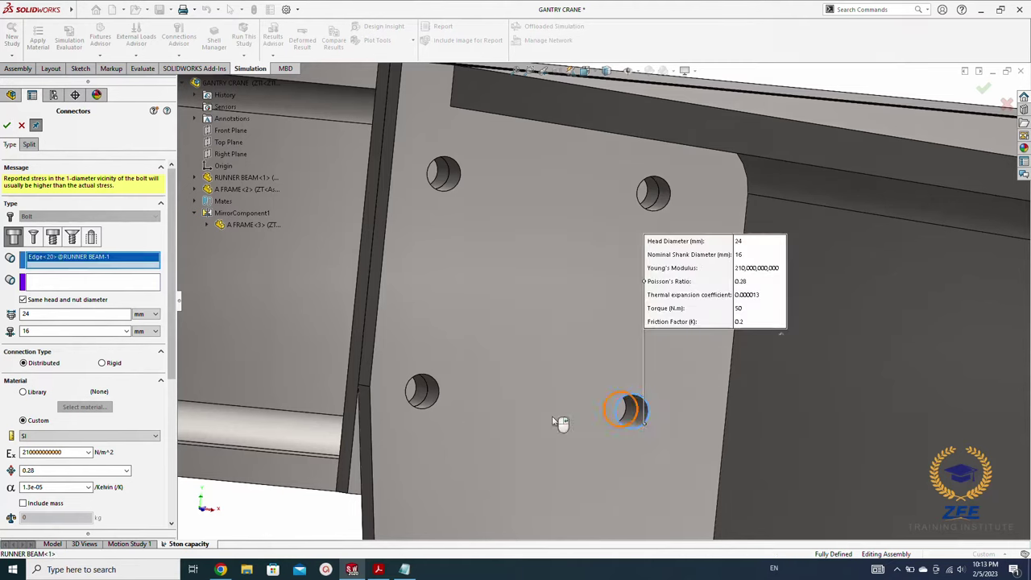
left_click(108, 289)
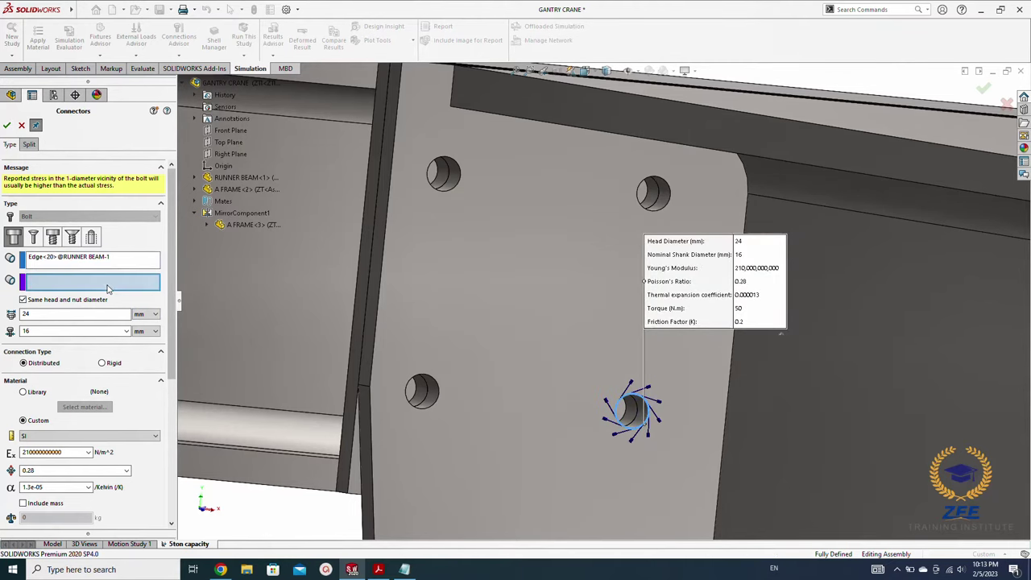
left_click(627, 417)
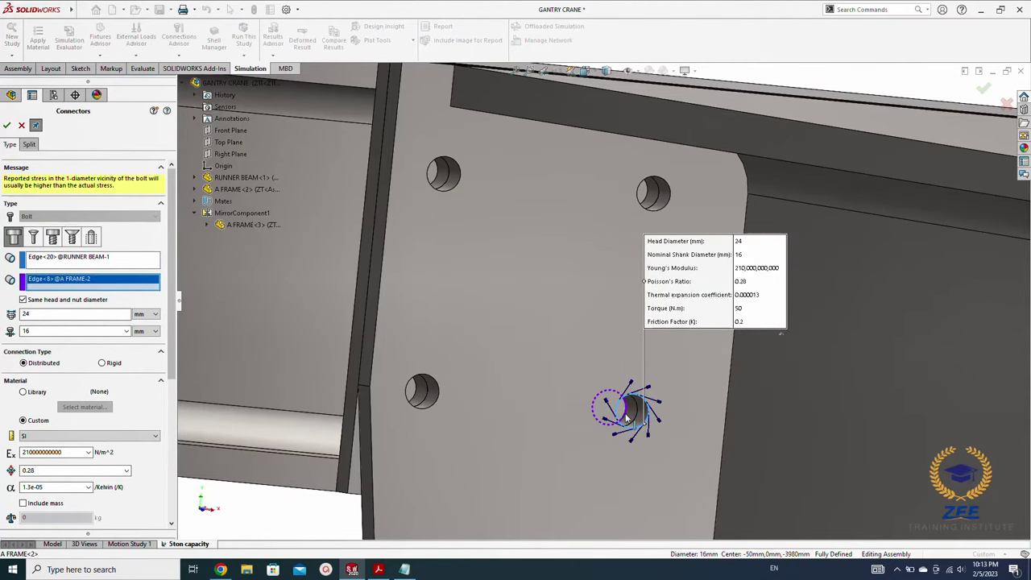
left_click(8, 126)
Step: On the next end plate, bolt the upper-right and upper-left holes to A FRAME-2
mouse_move(540, 328)
middle_mouse_down()
mouse_move(501, 313)
mouse_move(667, 335)
mouse_move(815, 312)
mouse_move(601, 326)
mouse_move(610, 327)
middle_mouse_up()
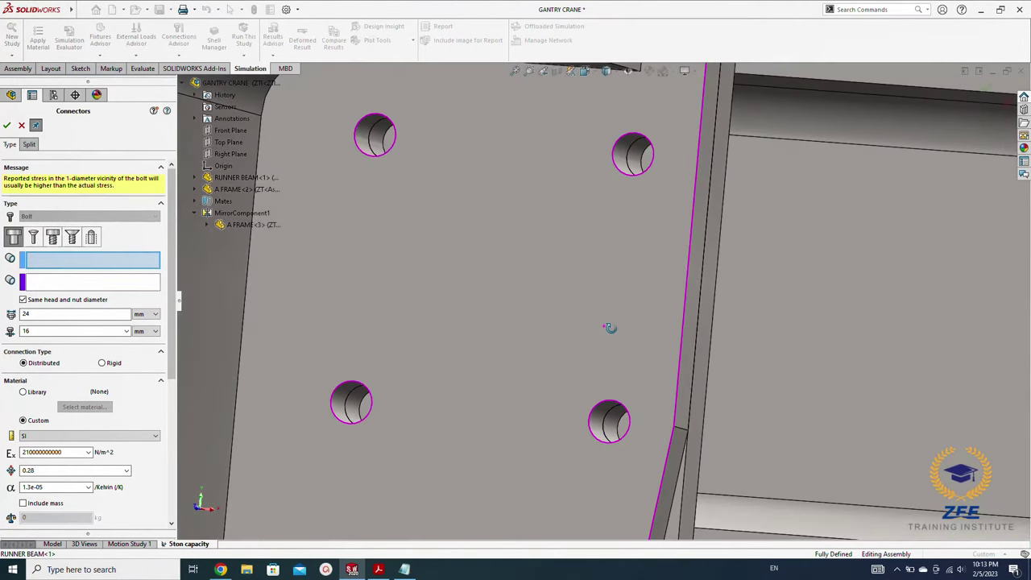
left_click(619, 169)
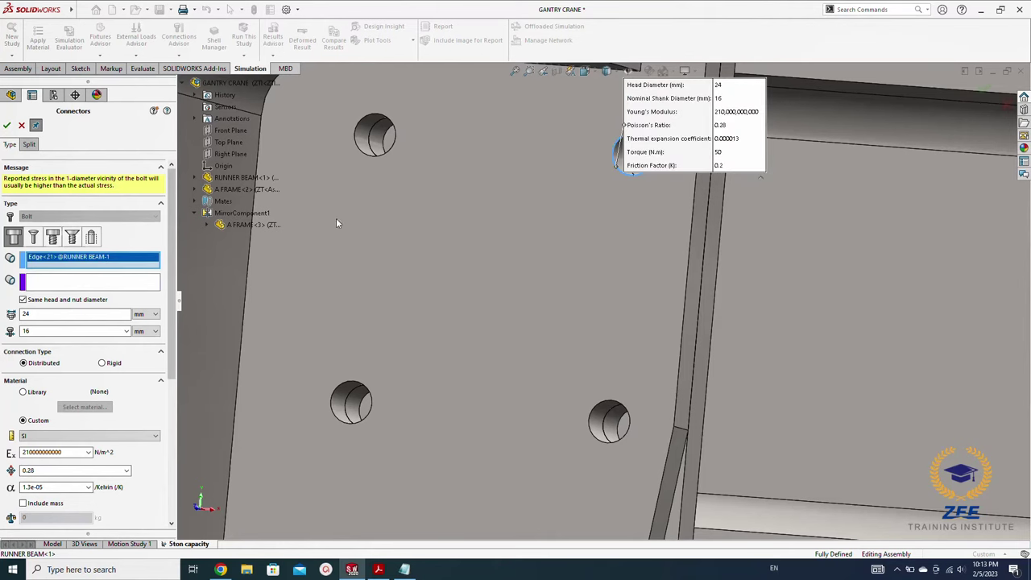
left_click(143, 283)
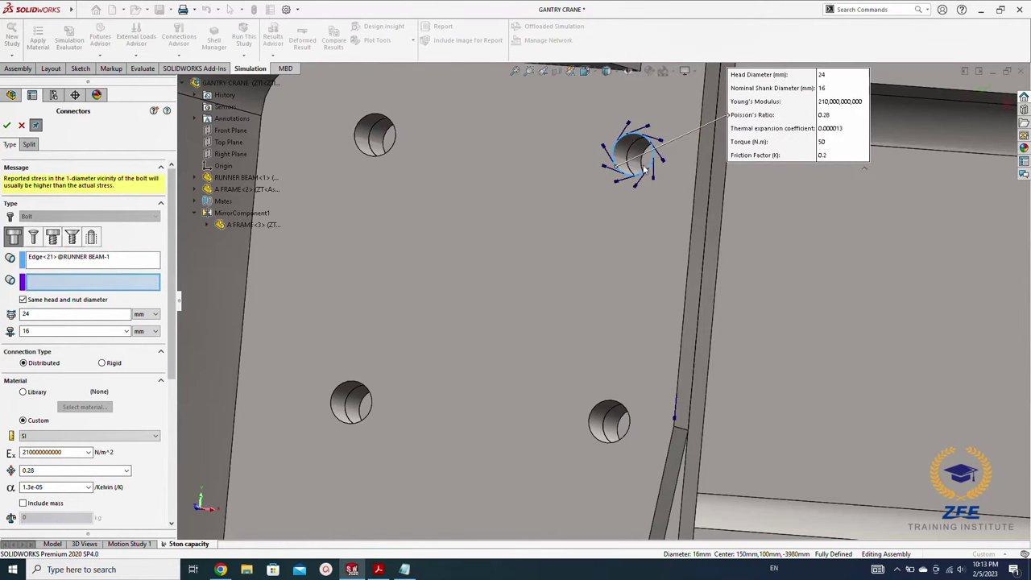
left_click(645, 168)
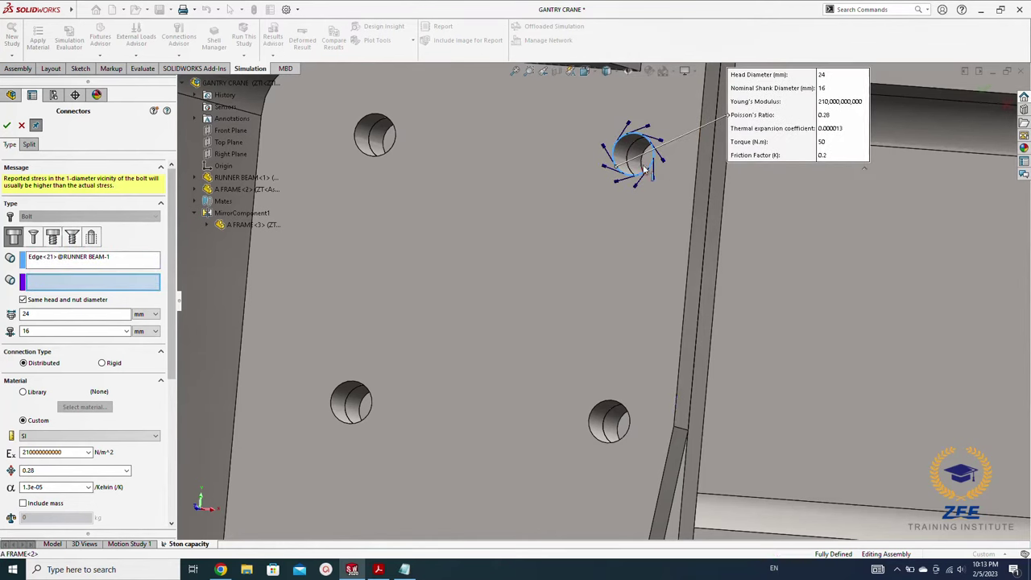
left_click(7, 126)
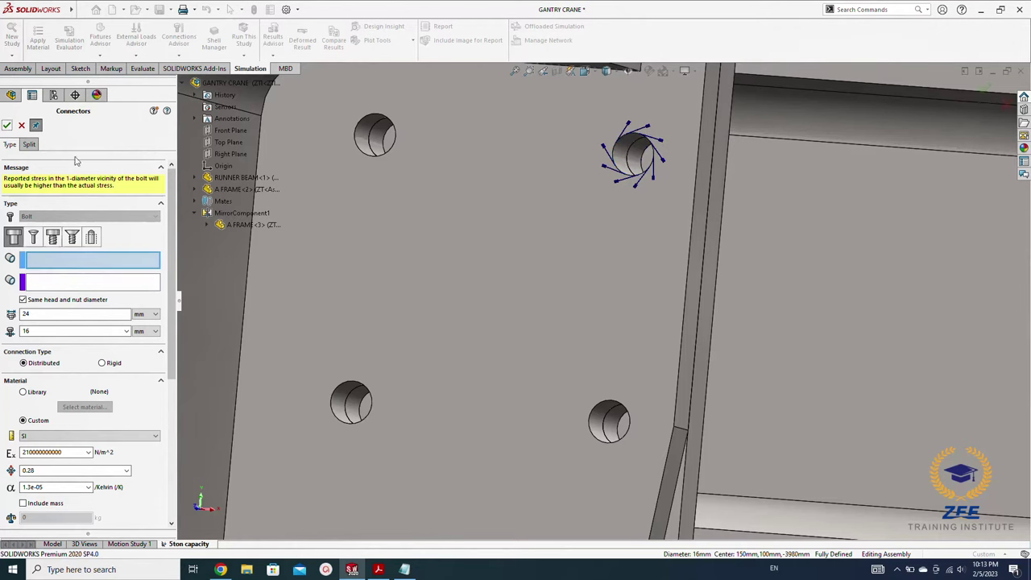
left_click(364, 156)
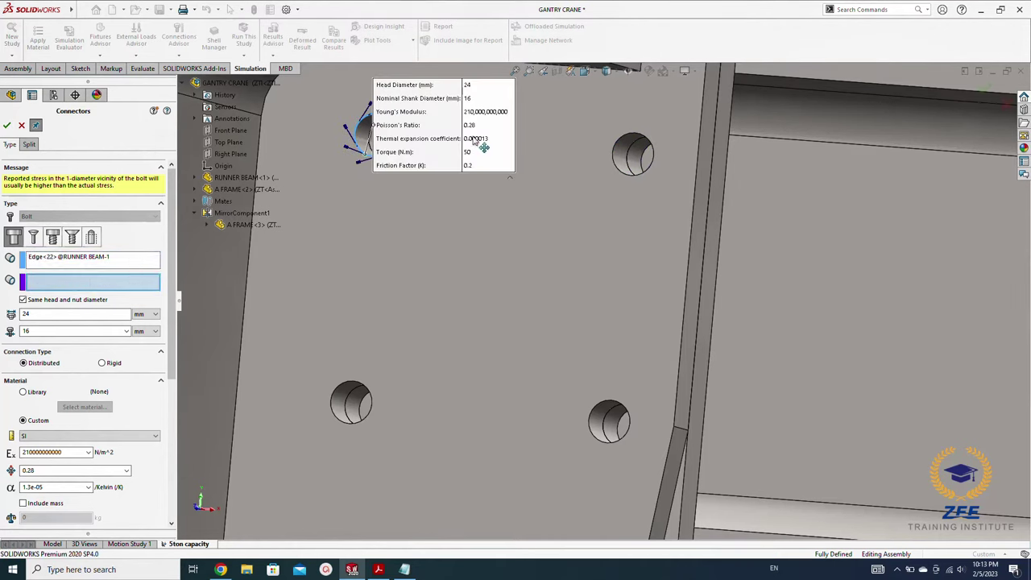
left_click(389, 139)
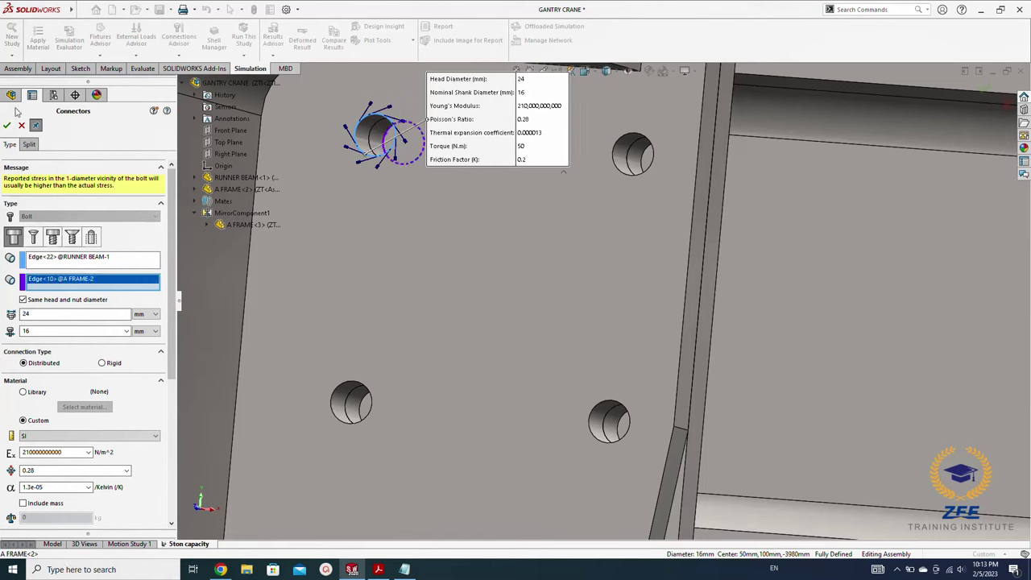
left_click(7, 126)
Step: Bolt that plate's two lower holes and confirm Bolt Group-1 with all 16 connectors
left_click(334, 412)
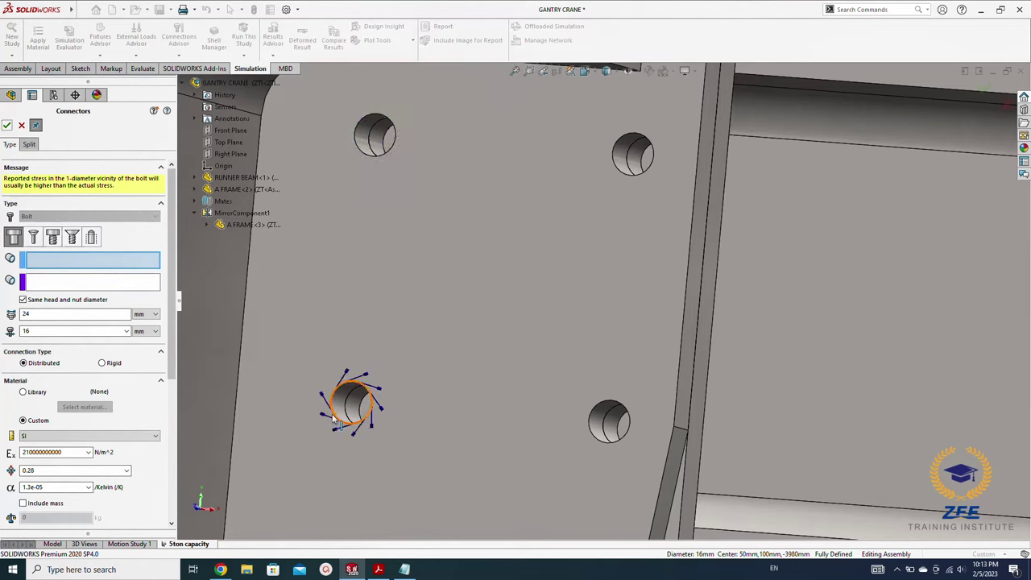
left_click(125, 282)
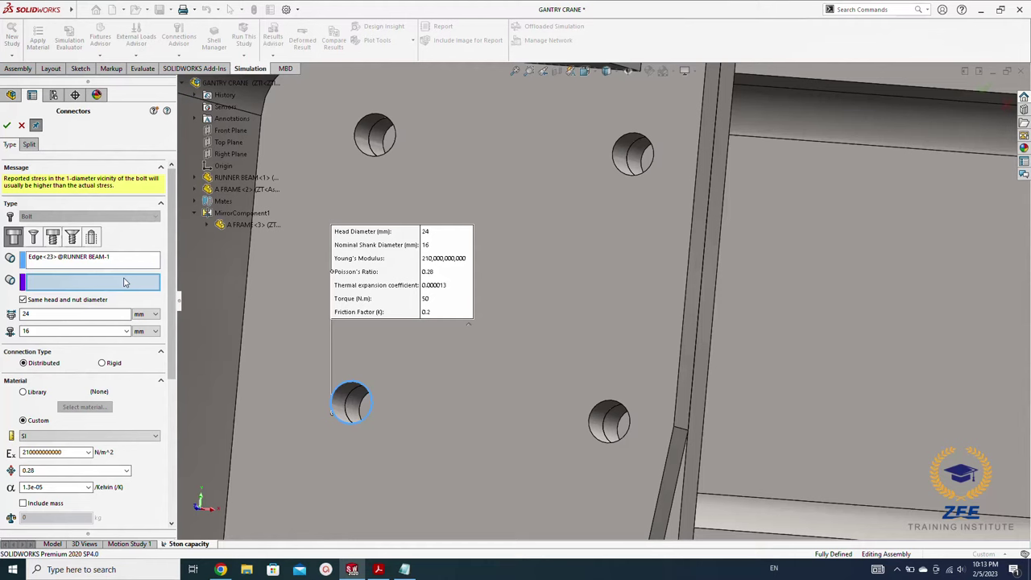
left_click(345, 406)
left_click(361, 411)
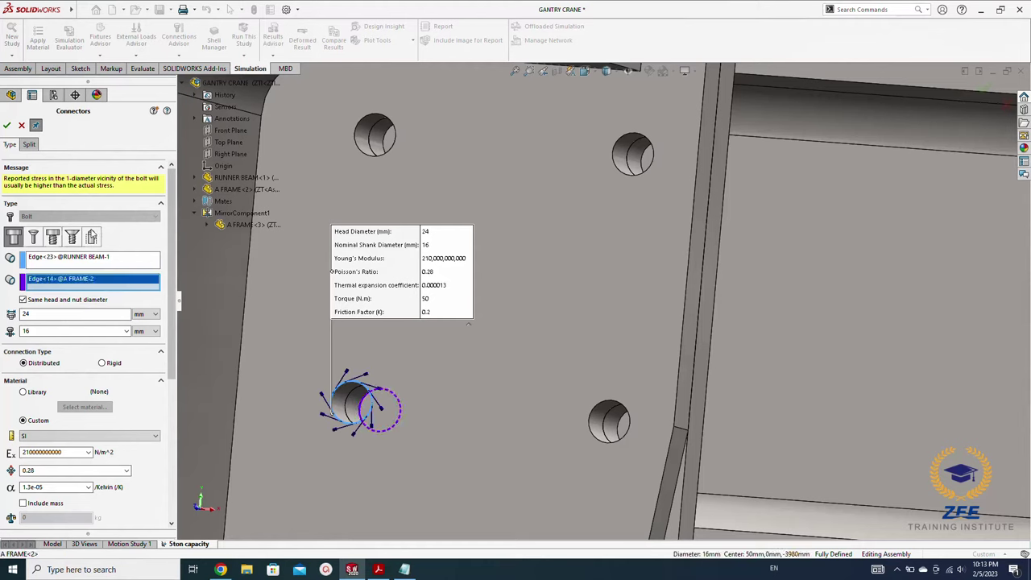
left_click(6, 125)
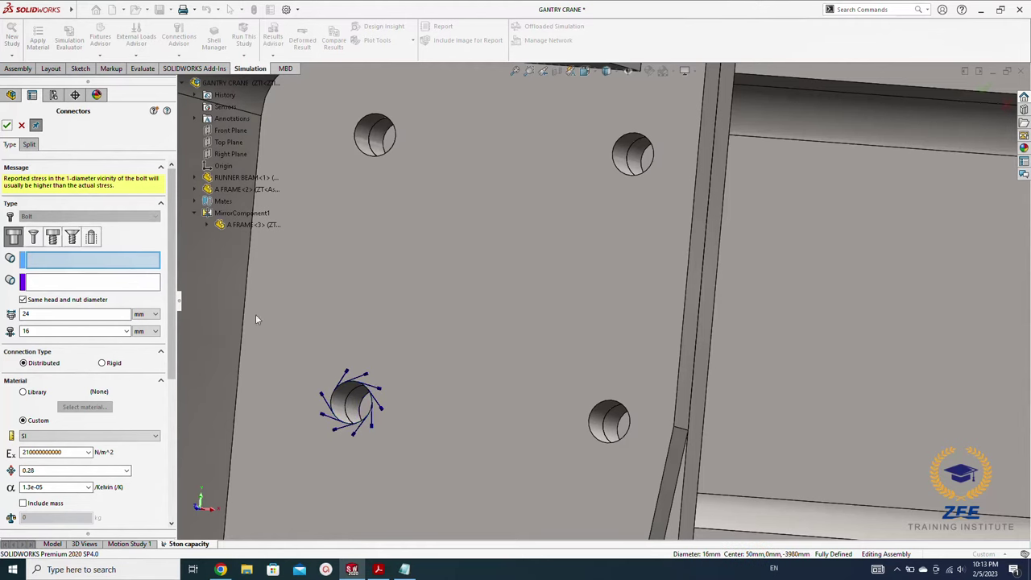
left_click(588, 425)
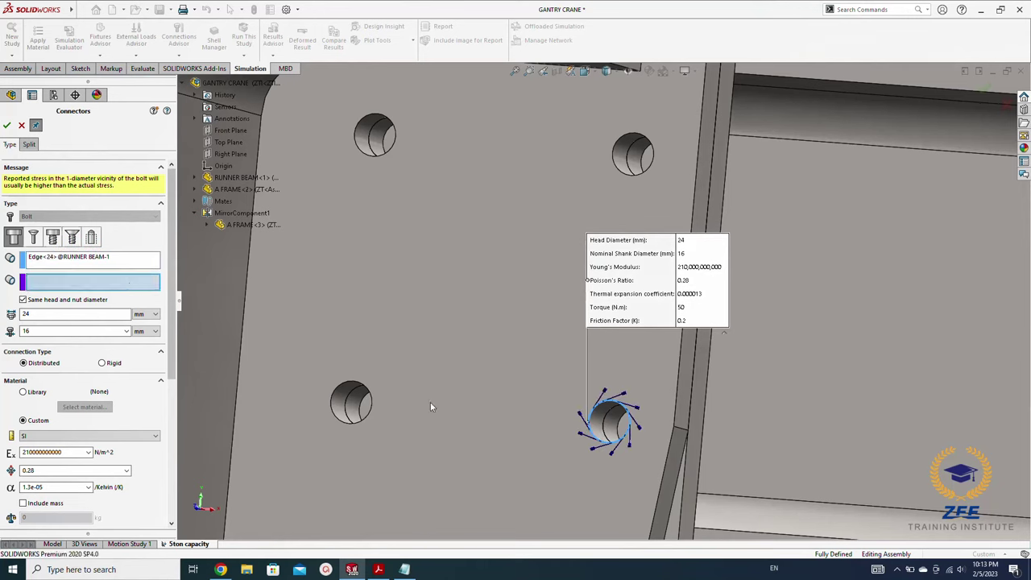
left_click(625, 428)
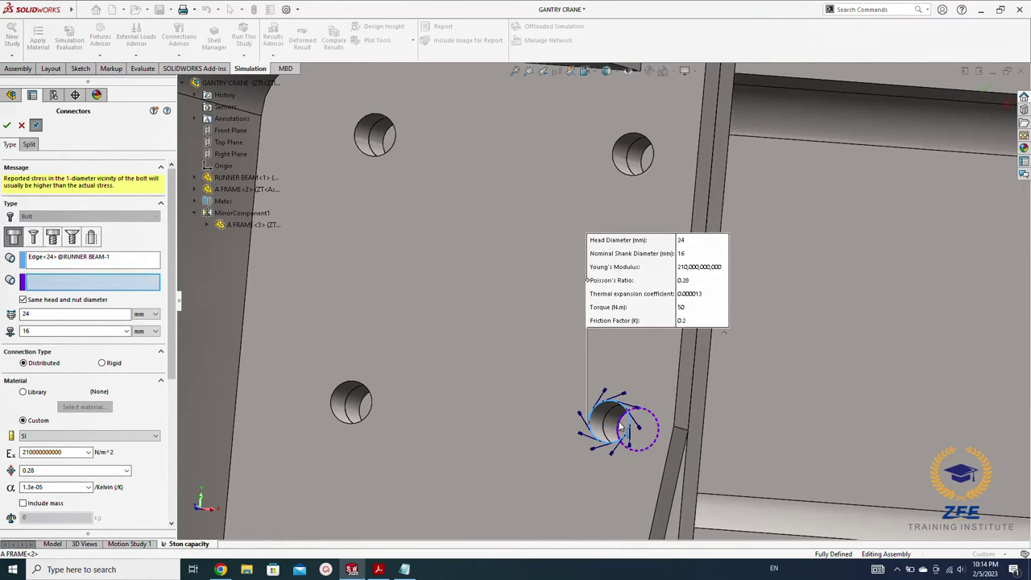
left_click(6, 126)
left_click(22, 126)
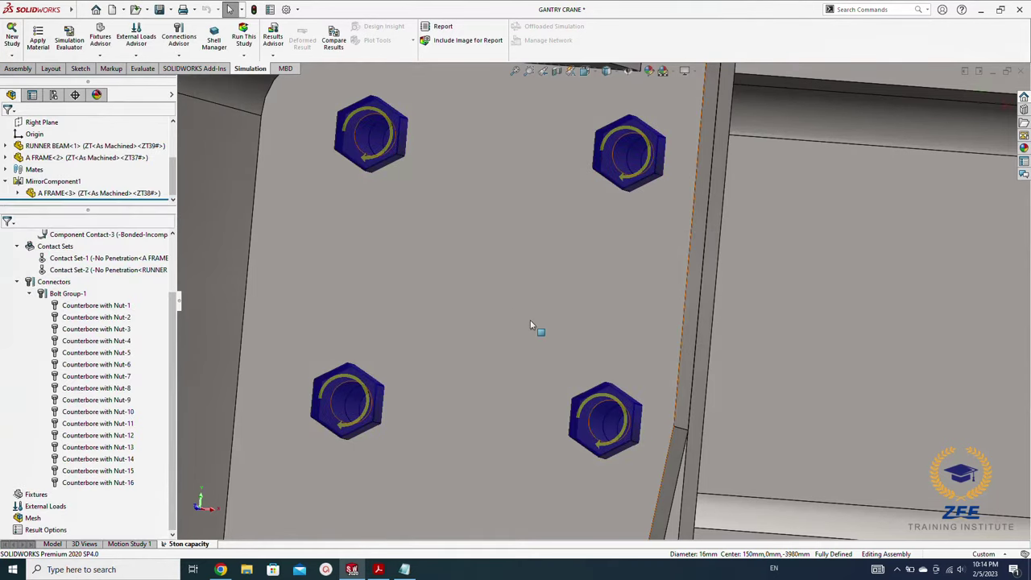
Step: Check the bolted beam joint from an angled 3D view and save the gantry crane assembly
scroll(530, 325, "up", 5)
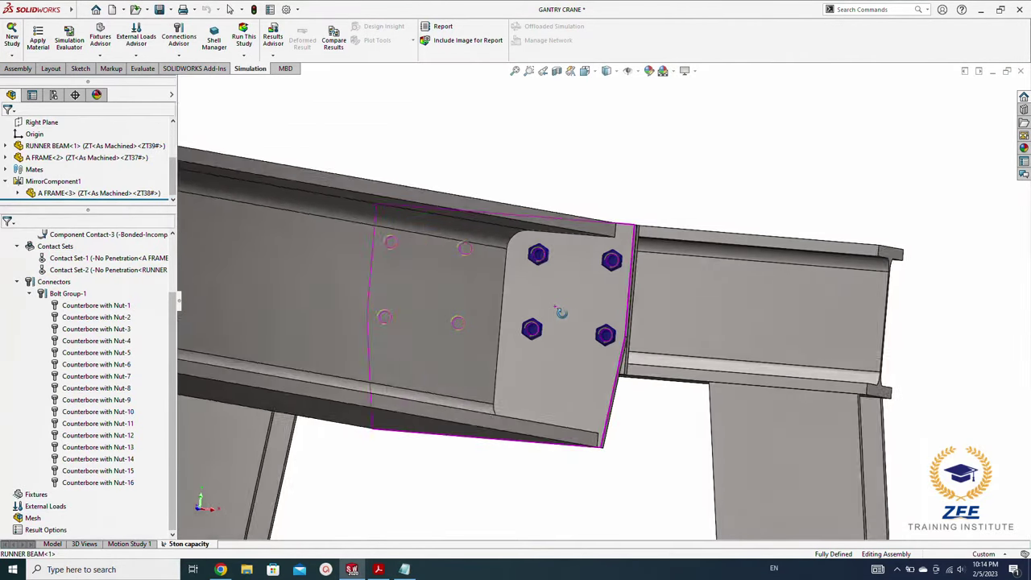
mouse_move(562, 313)
middle_mouse_down()
mouse_move(325, 327)
mouse_move(328, 317)
mouse_move(448, 425)
middle_mouse_up()
scroll(325, 327, "down", 3)
scroll(449, 426, "up", 2)
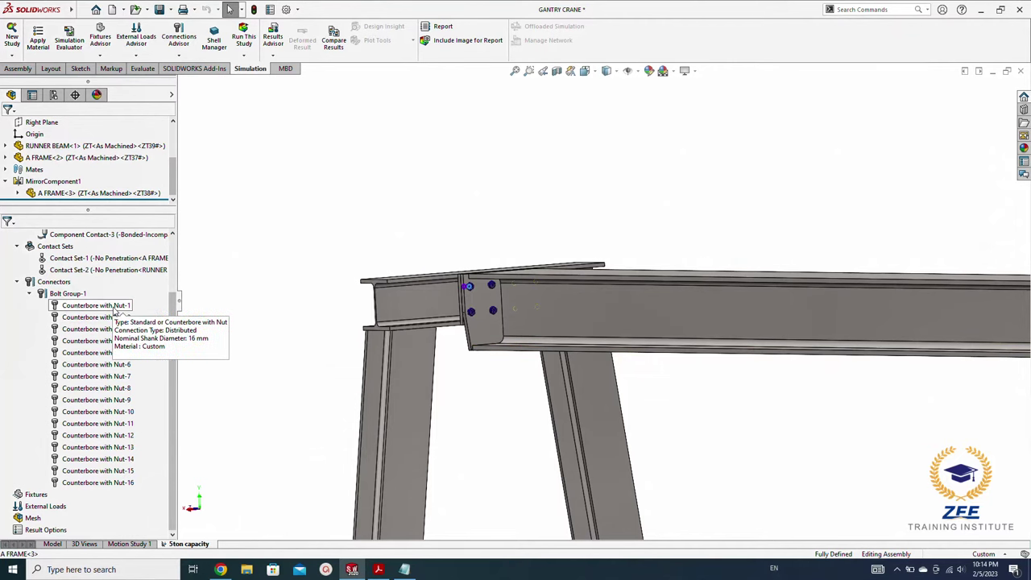
scroll(634, 442, "up", 3)
scroll(798, 377, "up", 1)
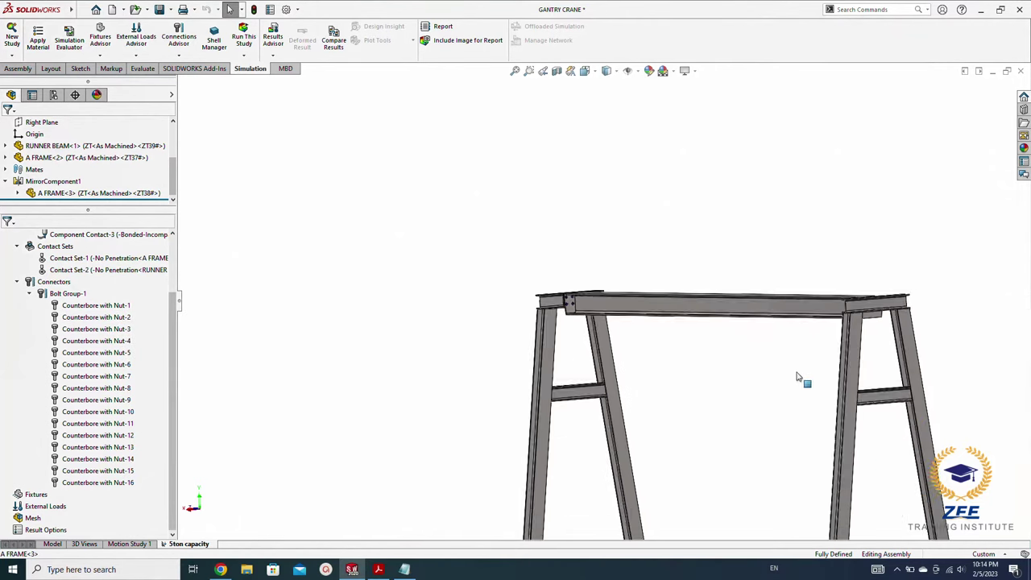
mouse_move(797, 377)
middle_mouse_down()
mouse_move(640, 315)
mouse_move(633, 341)
mouse_move(597, 326)
middle_mouse_up()
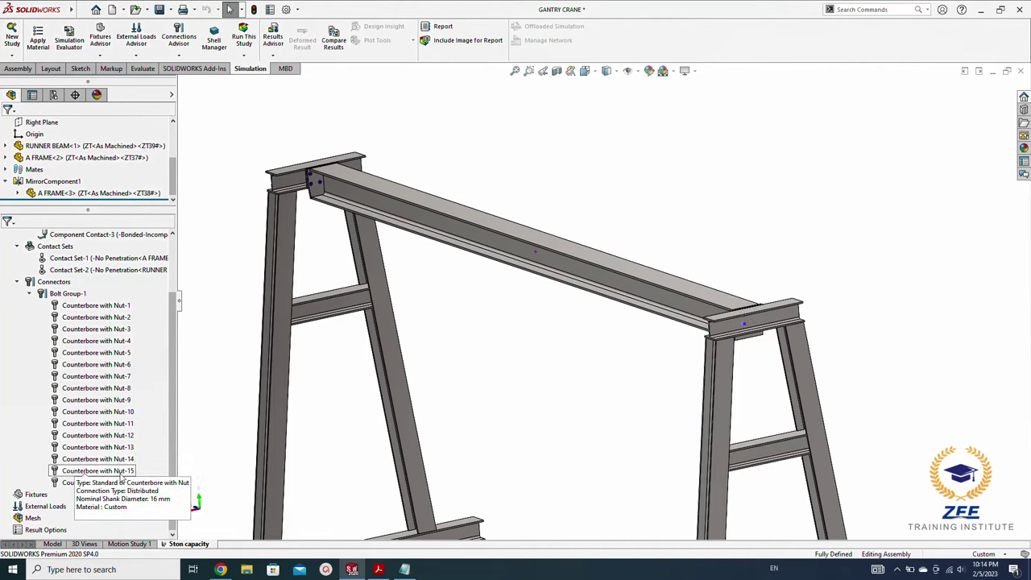
left_click(159, 9)
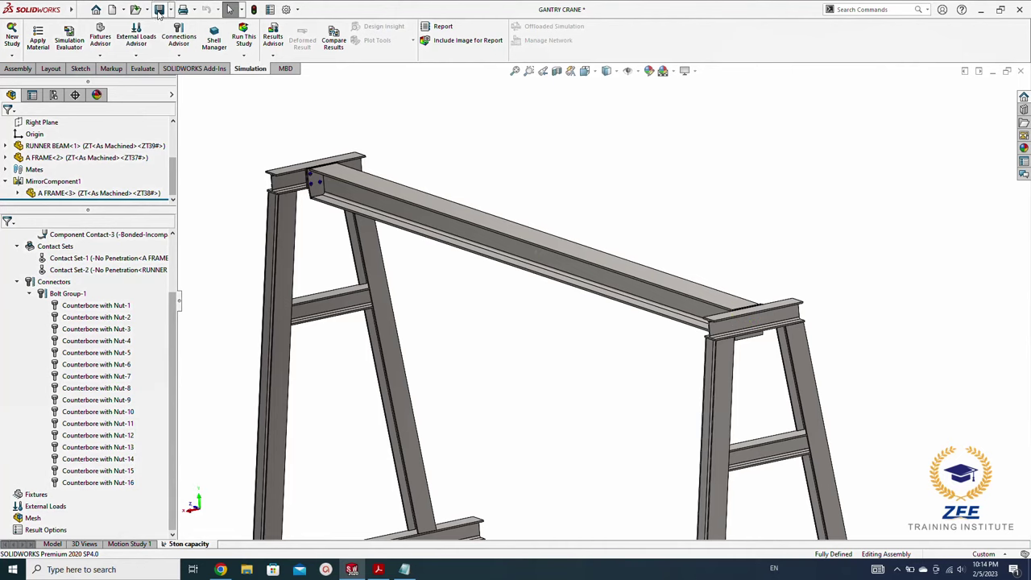
Step: Collapse the study tree from Bolt Group-1 and view the whole crane
right_click(147, 295)
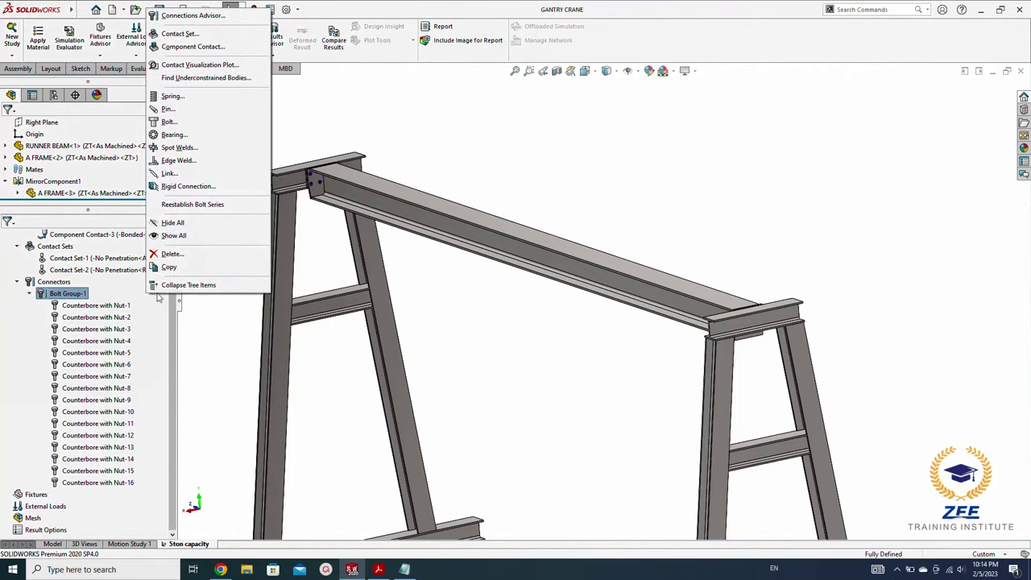
left_click(163, 291)
scroll(524, 370, "up", 2)
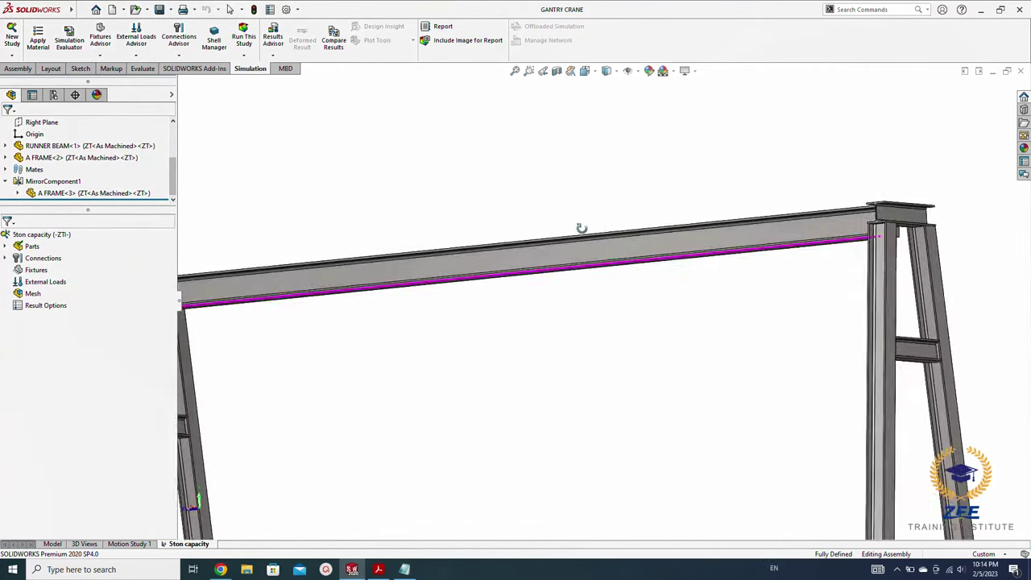
mouse_move(530, 288)
middle_mouse_down()
mouse_move(572, 347)
mouse_move(541, 267)
mouse_move(559, 306)
middle_mouse_up()
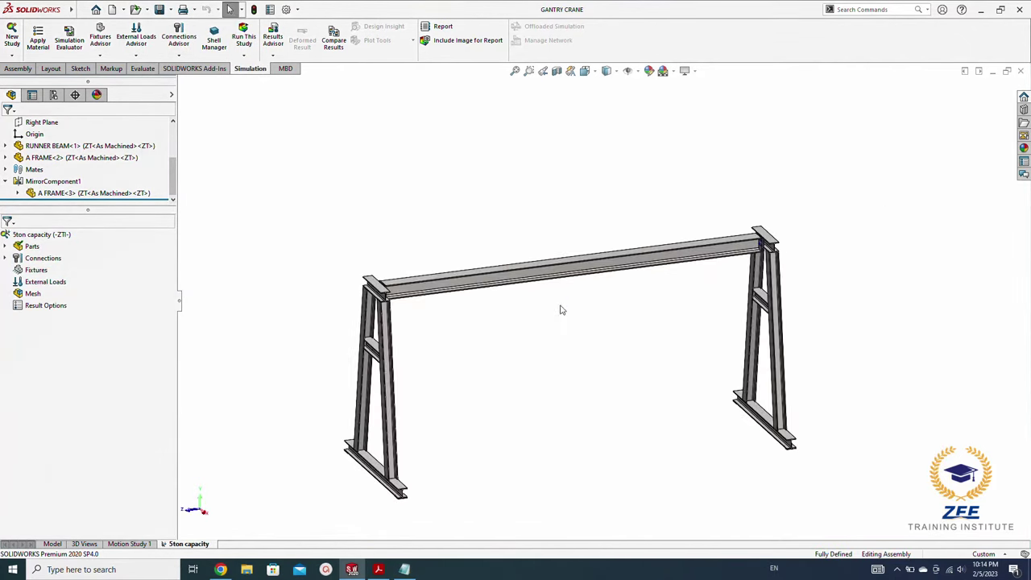
scroll(532, 315, "down", 3)
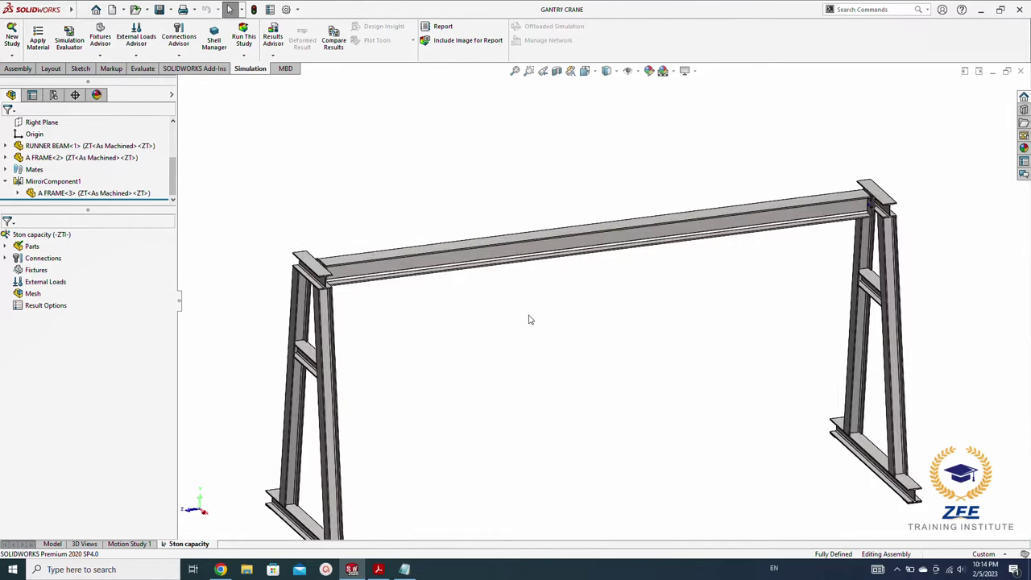
Step: Start a Fixed Geometry fixture and select both foot faces of the left A-frame
right_click(35, 272)
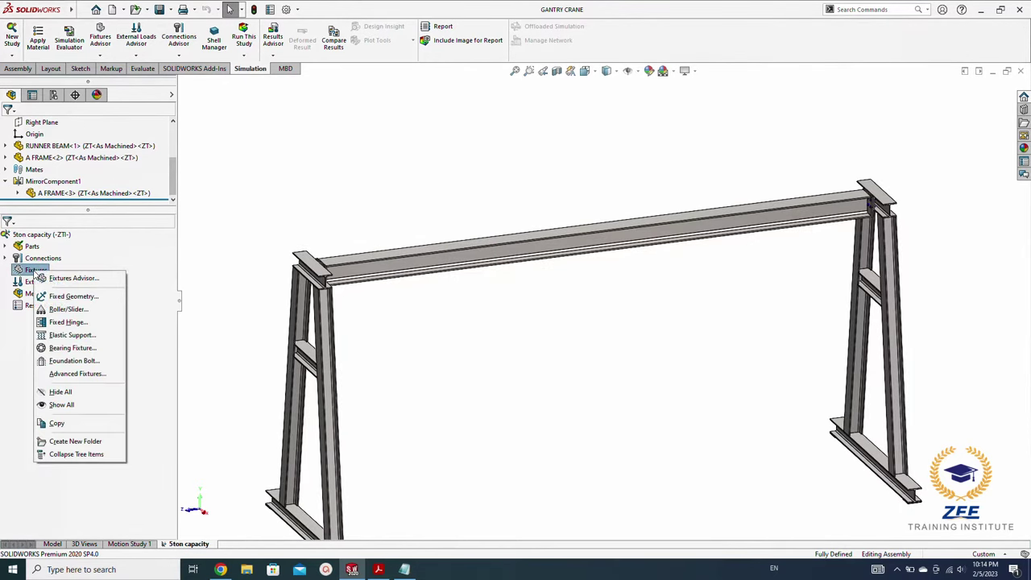
left_click(74, 297)
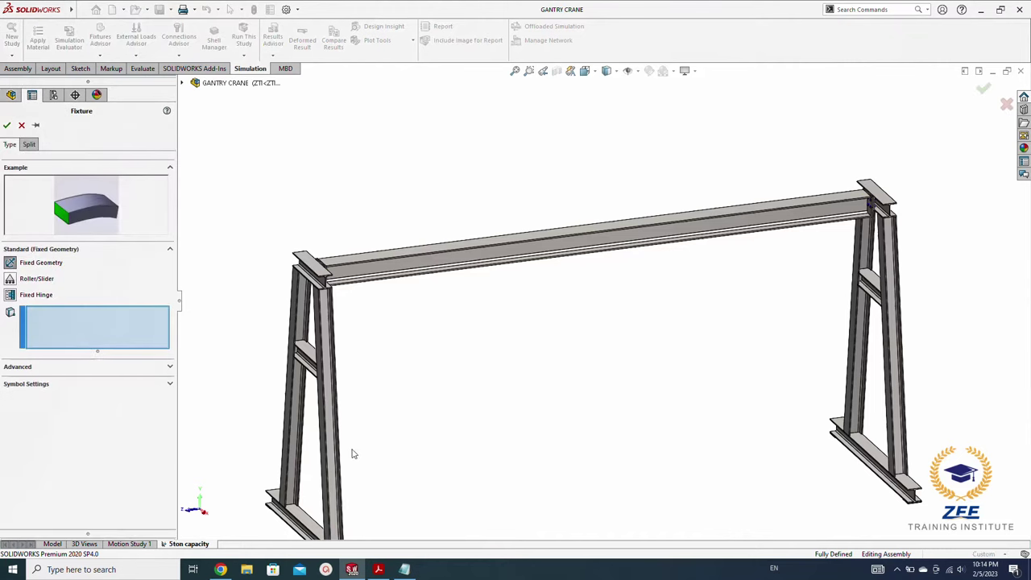
mouse_move(458, 394)
middle_mouse_down()
mouse_move(443, 202)
mouse_move(448, 318)
middle_mouse_up()
scroll(449, 322, "down", 5)
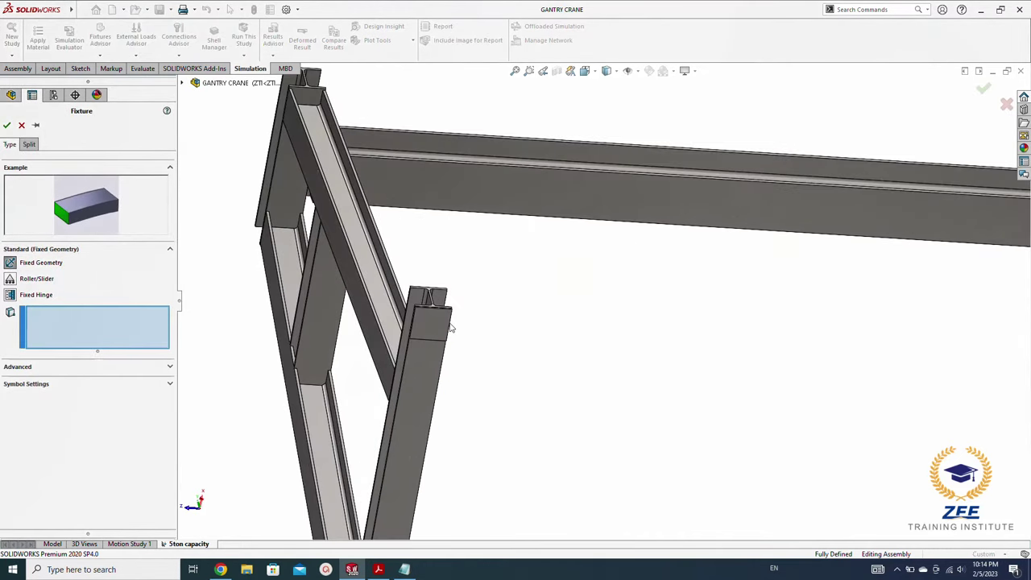
left_click(435, 323)
scroll(541, 379, "up", 3)
scroll(559, 444, "down", 1)
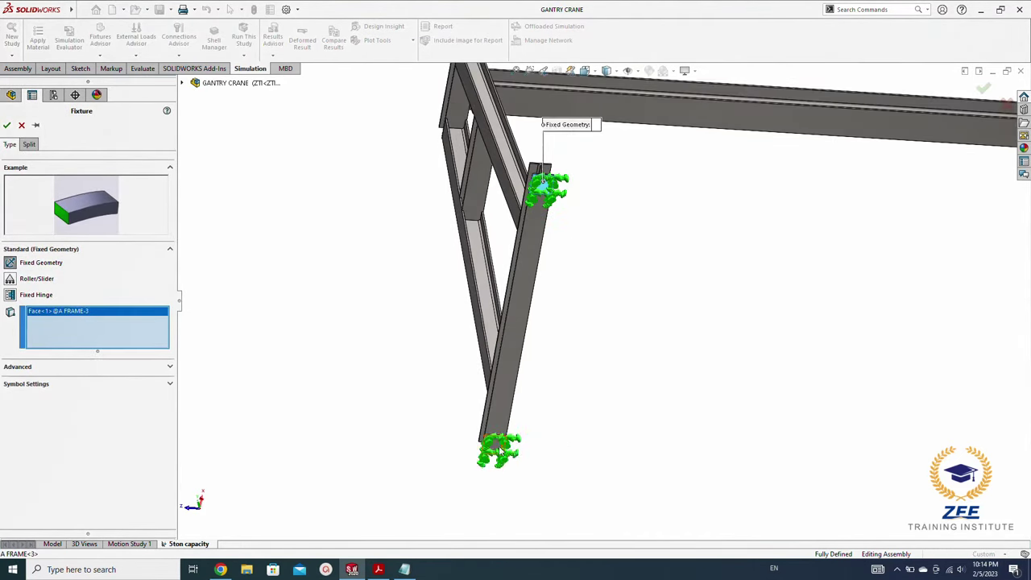
left_click(497, 448)
scroll(744, 391, "up", 1)
Step: Add the right A-frame's two foot faces and confirm the Fixed-1 fixture
middle_click_drag(744, 392, 419, 362, "ctrl")
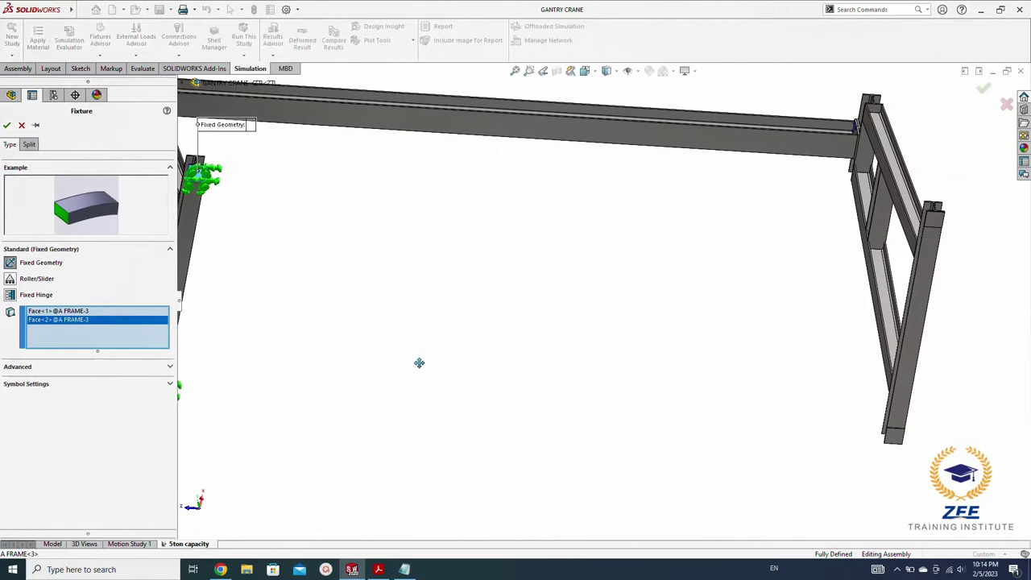
left_click(928, 230)
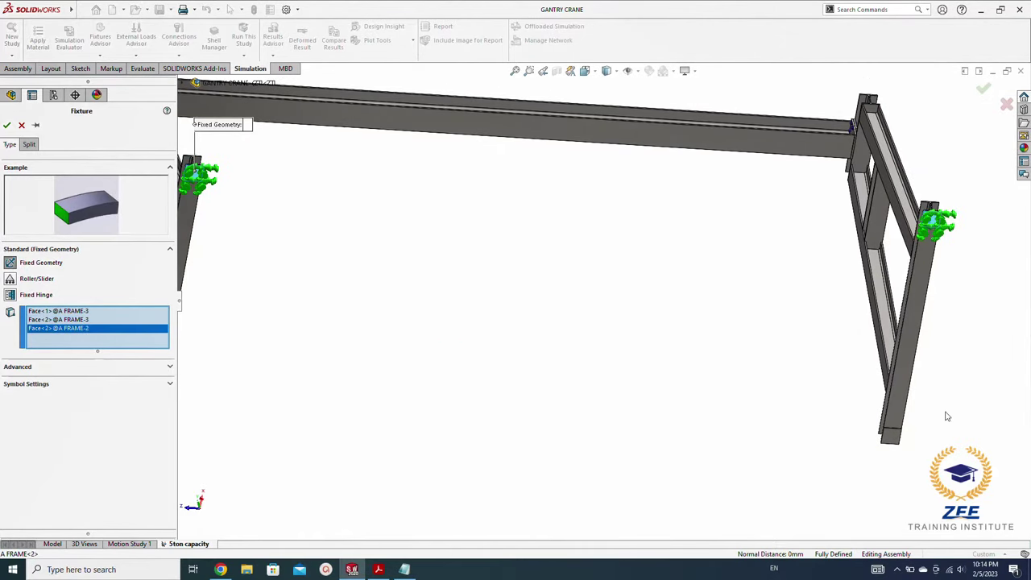
left_click(897, 446)
scroll(710, 380, "up", 2)
mouse_move(709, 379)
middle_mouse_down()
mouse_move(555, 327)
mouse_move(583, 327)
middle_mouse_up()
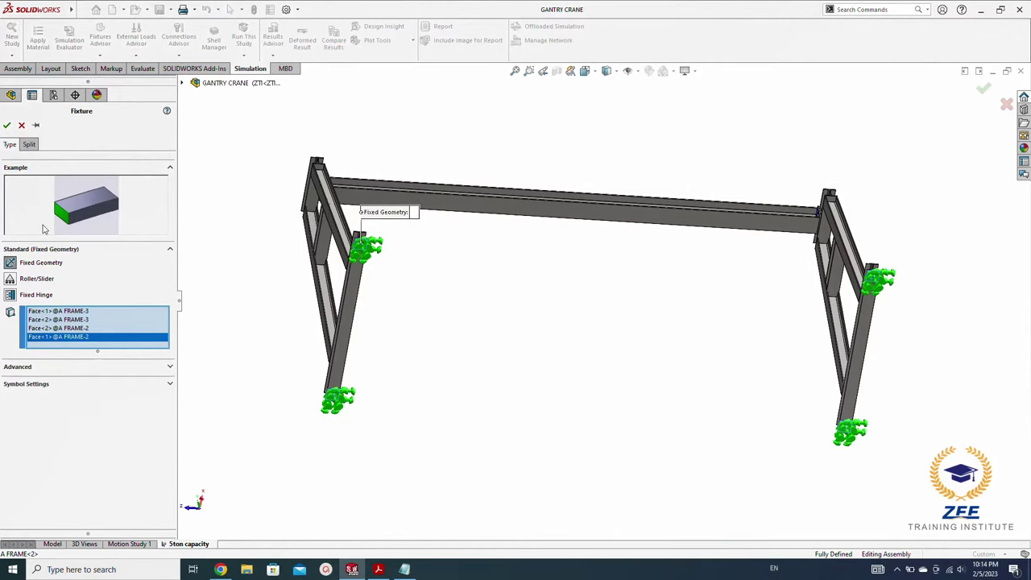
left_click(7, 125)
mouse_move(584, 266)
middle_mouse_down()
mouse_move(590, 426)
mouse_move(565, 360)
middle_mouse_up()
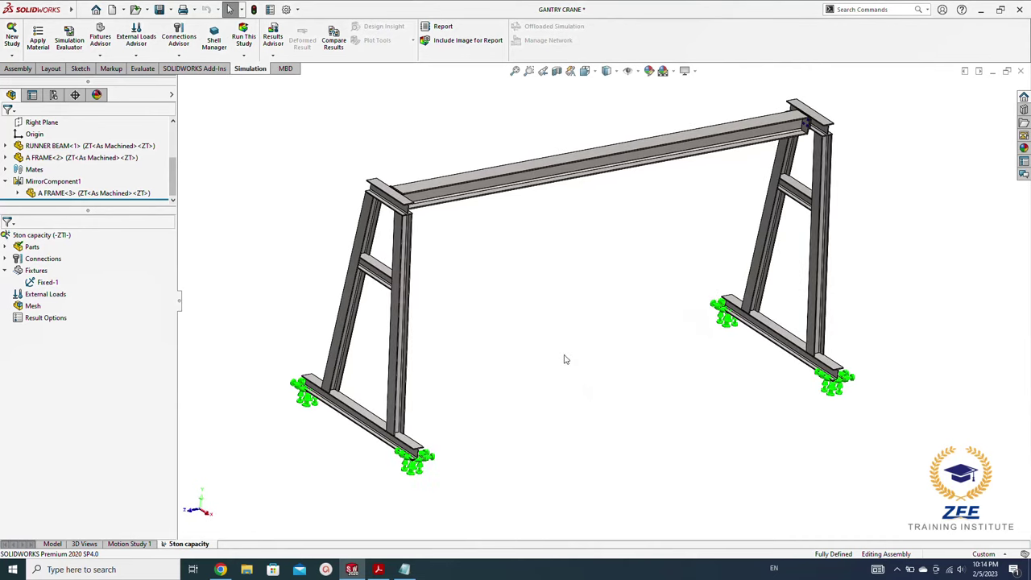
Step: Save the assembly and make coordinate systems visible in the graphics area
key("ctrl+s")
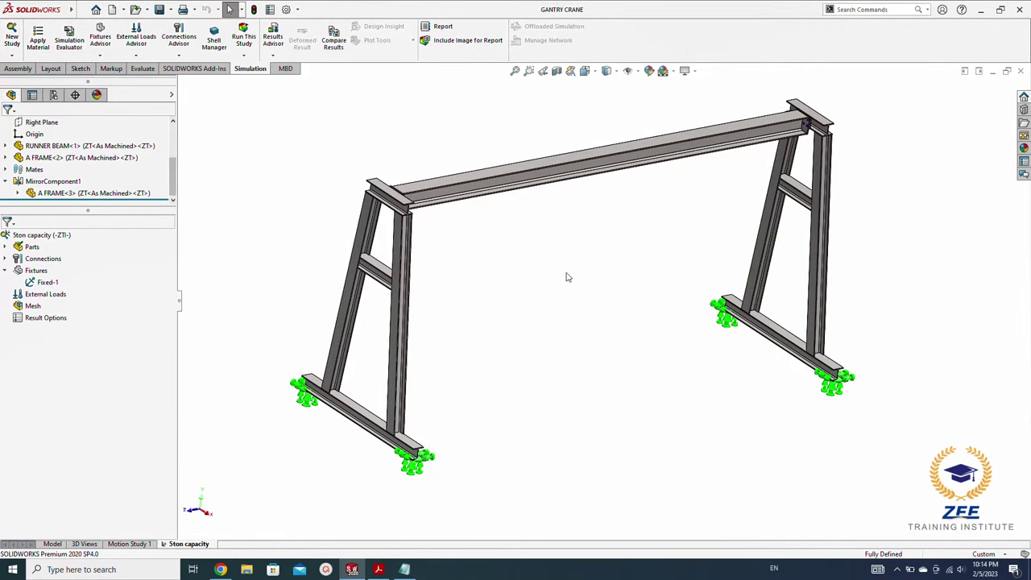
left_click(629, 71)
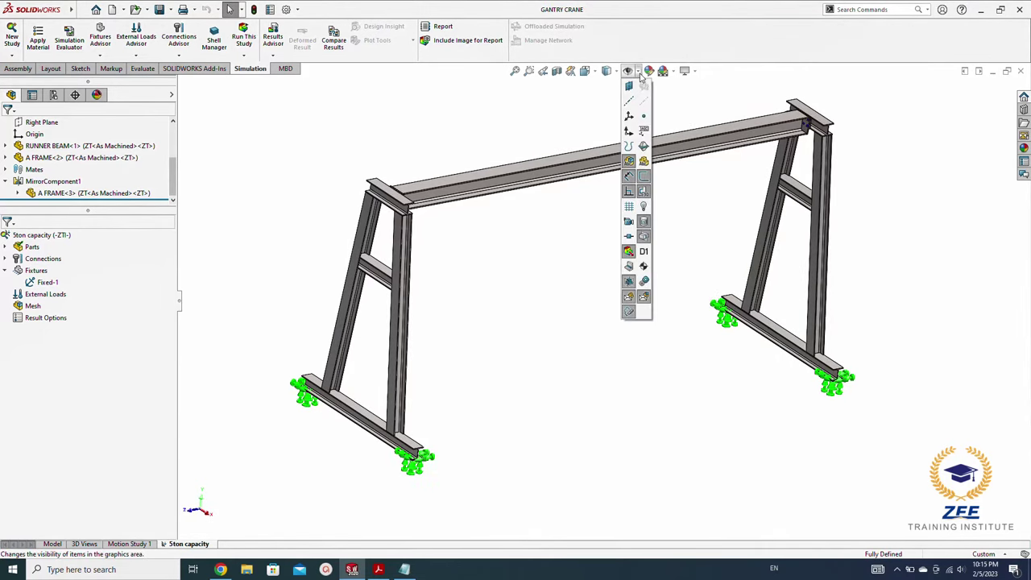
left_click(629, 131)
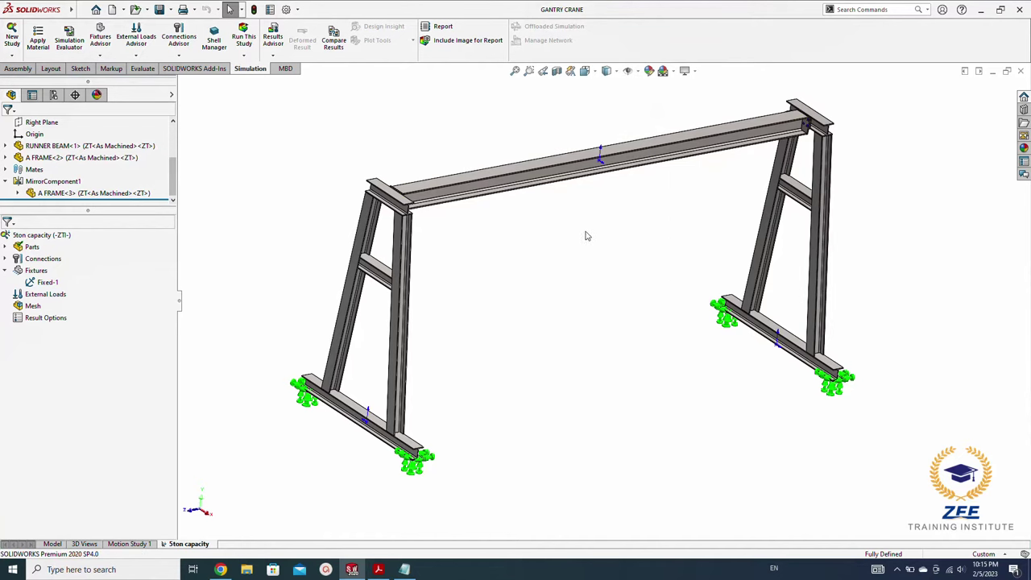
middle_click_drag(548, 228, 568, 240)
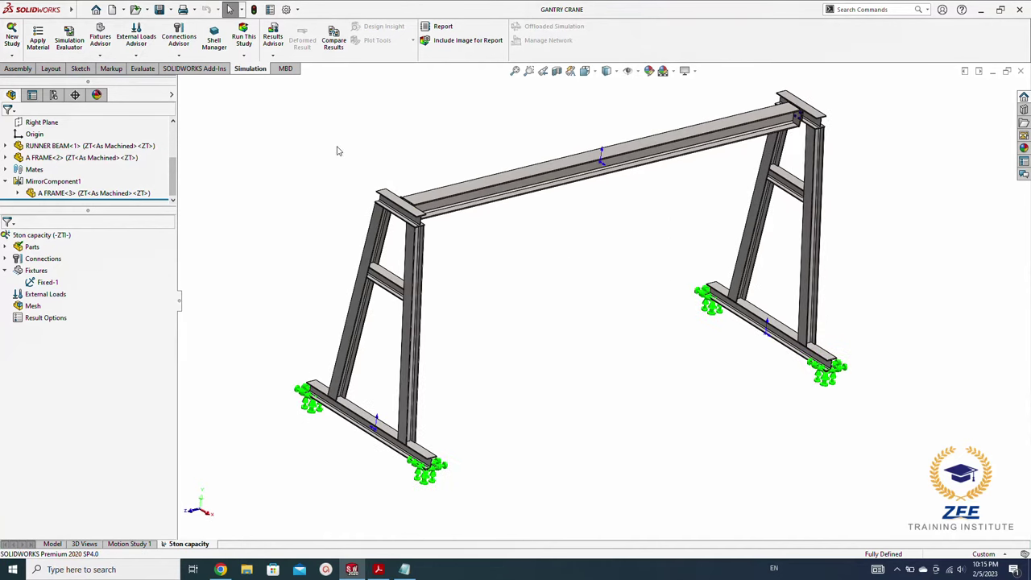
Step: Create Coordinate System1 at the assembly origin (Point1@Origin)
left_click(17, 68)
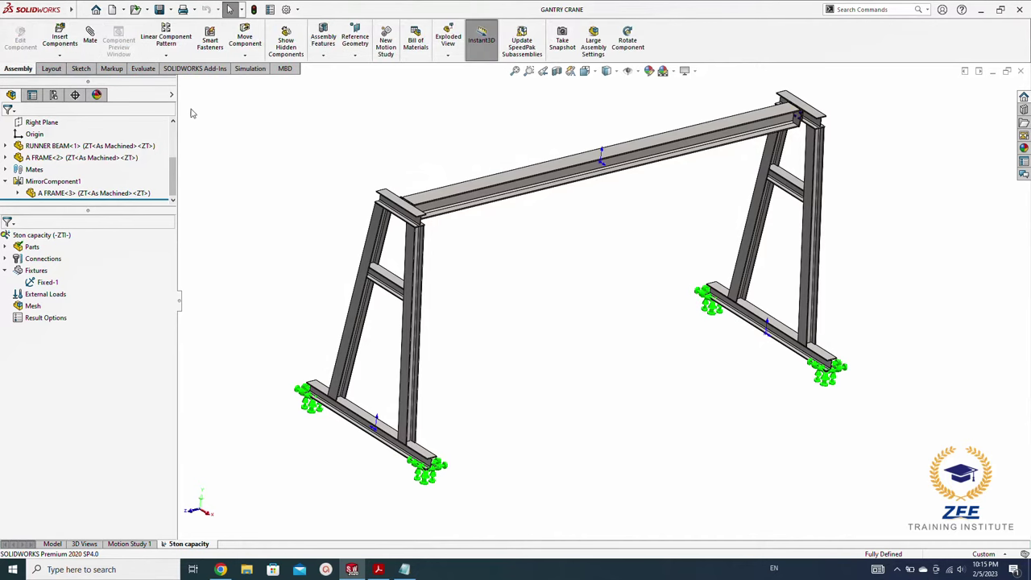
left_click(359, 42)
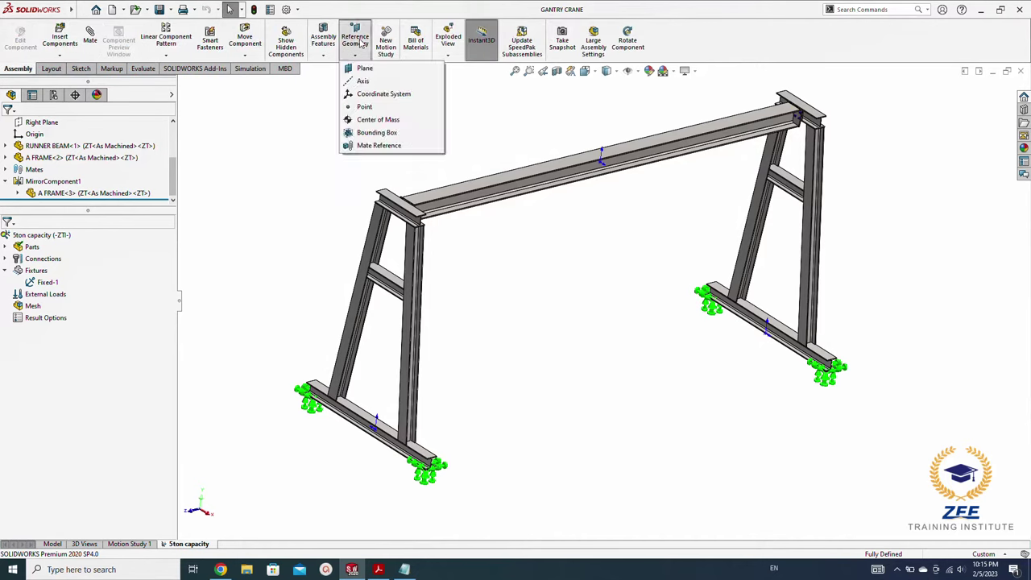
left_click(370, 95)
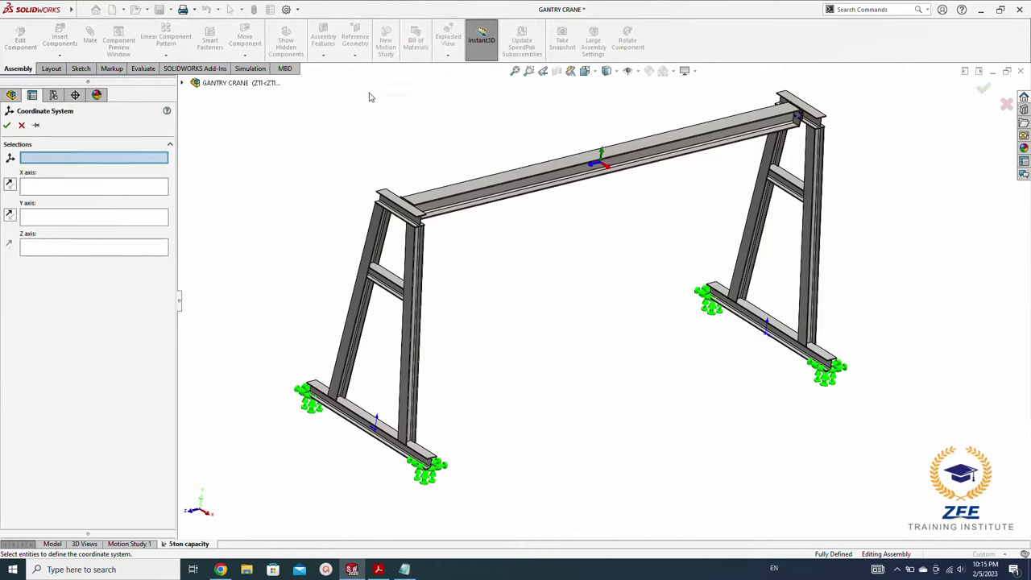
left_click(600, 163)
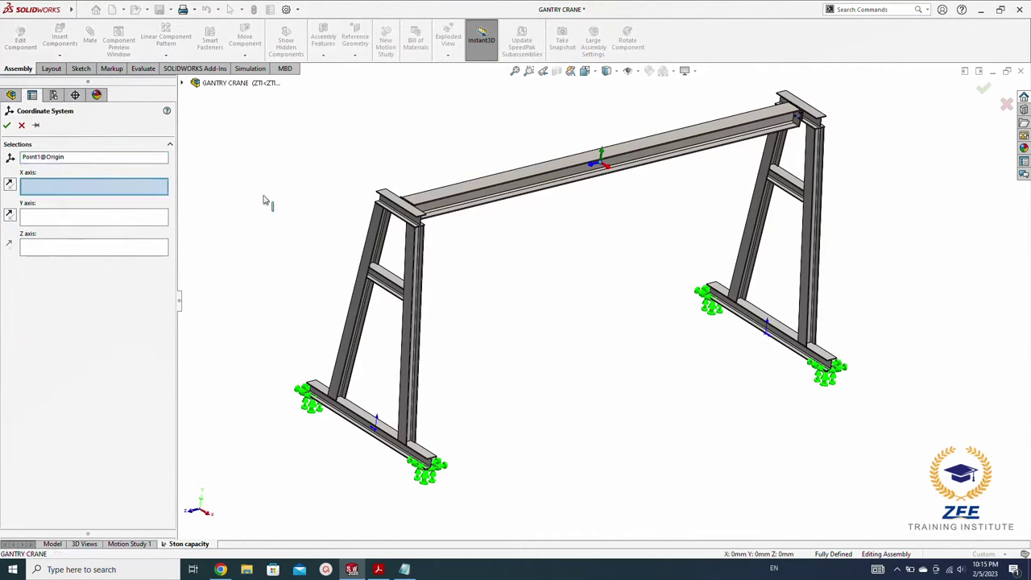
left_click(8, 127)
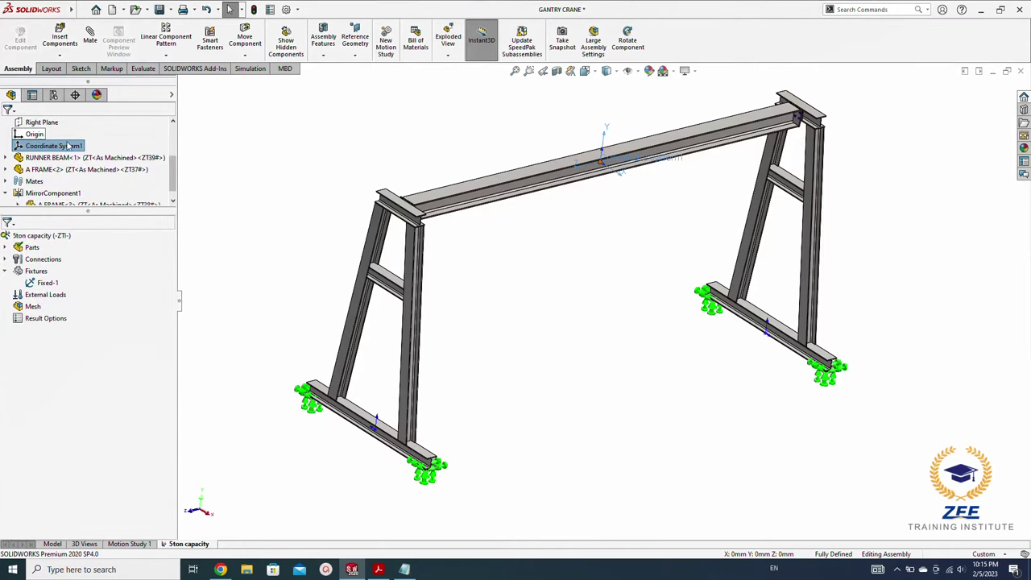
Step: Save the GANTRY CRANE assembly and open the RUNNER BEAM part on its own
left_click(567, 276)
mouse_move(583, 267)
middle_mouse_down()
mouse_move(576, 253)
mouse_move(569, 274)
middle_mouse_up()
left_click(160, 9)
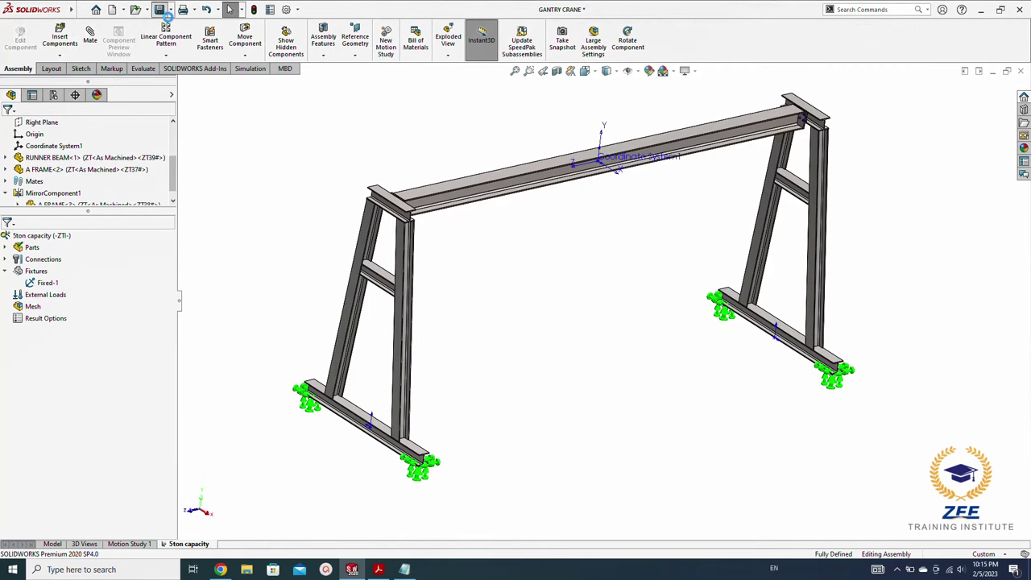
mouse_move(588, 315)
middle_mouse_down()
mouse_move(551, 233)
mouse_move(545, 113)
mouse_move(621, 223)
middle_mouse_up()
scroll(621, 223, "down", 3)
scroll(620, 223, "down", 1)
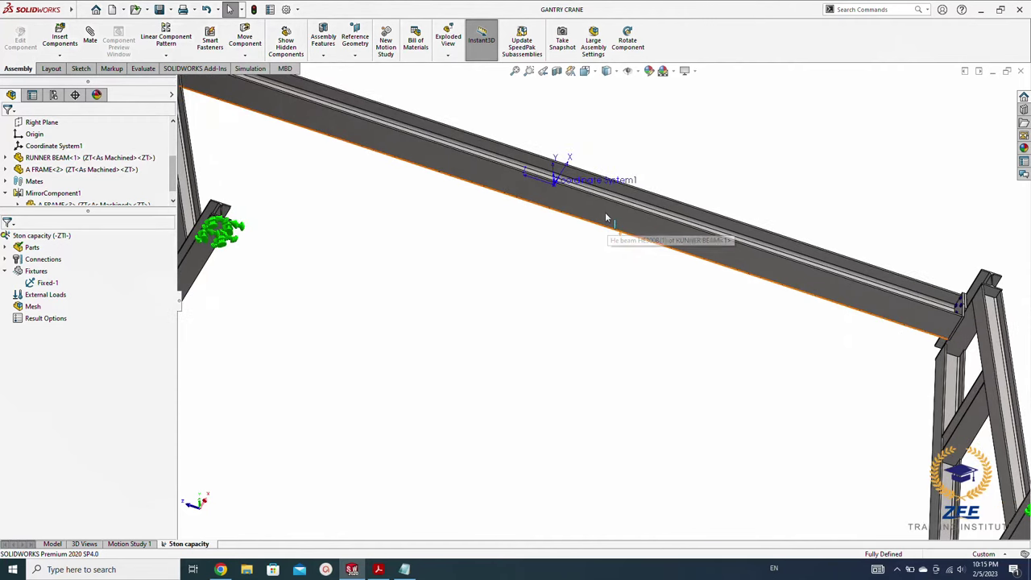
left_click(608, 218)
left_click(637, 150)
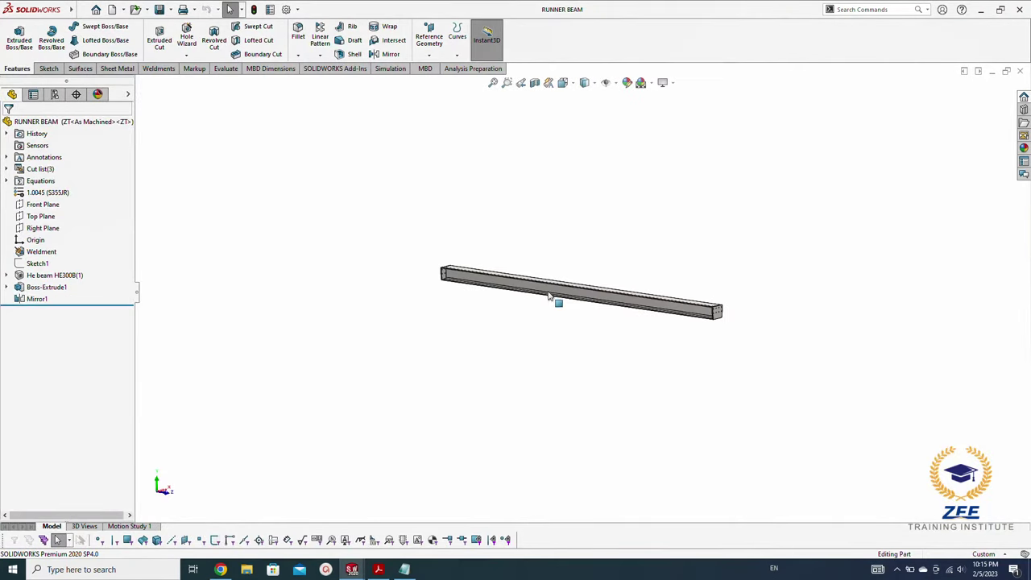
Step: Start a sketch on the runner beam's side face, viewed normal to it
mouse_move(551, 298)
middle_mouse_down()
mouse_move(553, 136)
mouse_move(628, 249)
mouse_move(586, 264)
middle_mouse_up()
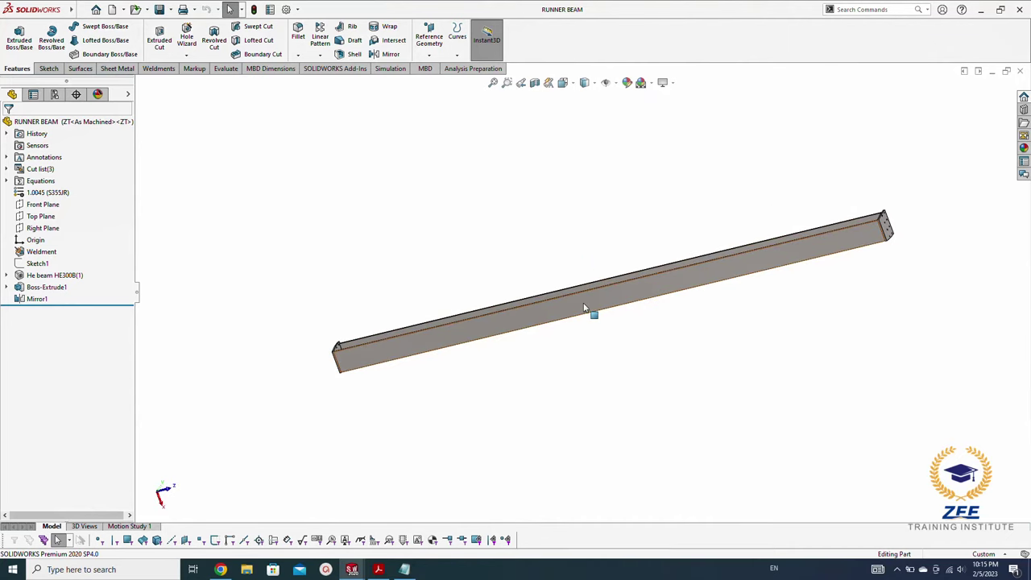
left_click(596, 300)
left_click(629, 276)
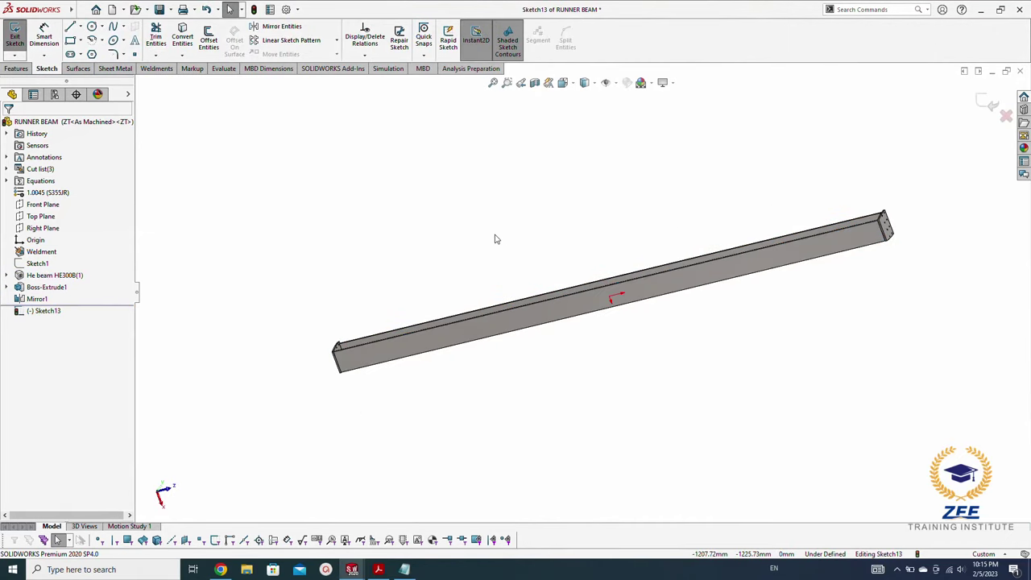
middle_click_drag(495, 237, 529, 204)
key("space")
left_click(531, 281)
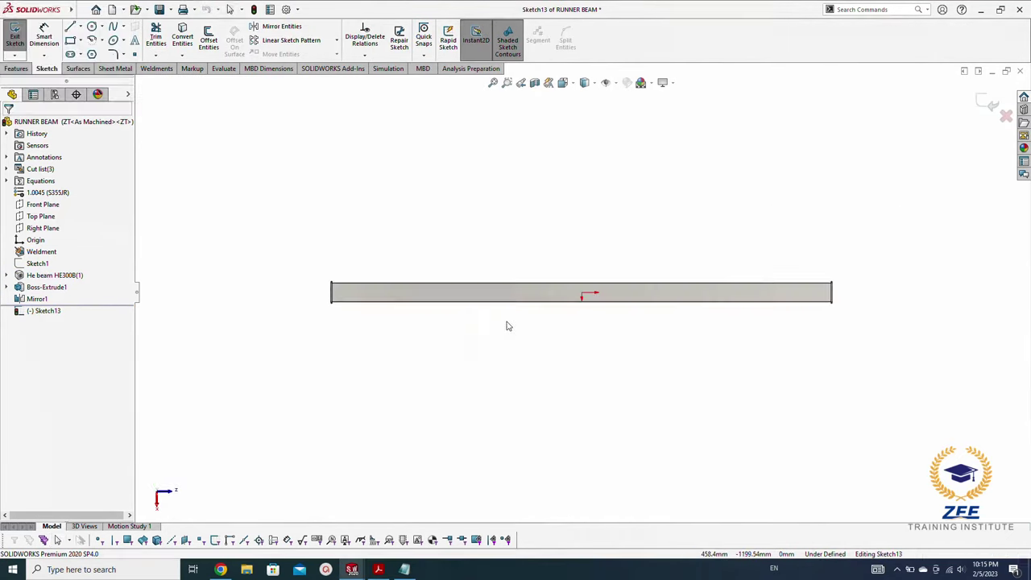
scroll(605, 306, "down", 5)
scroll(559, 285, "down", 2)
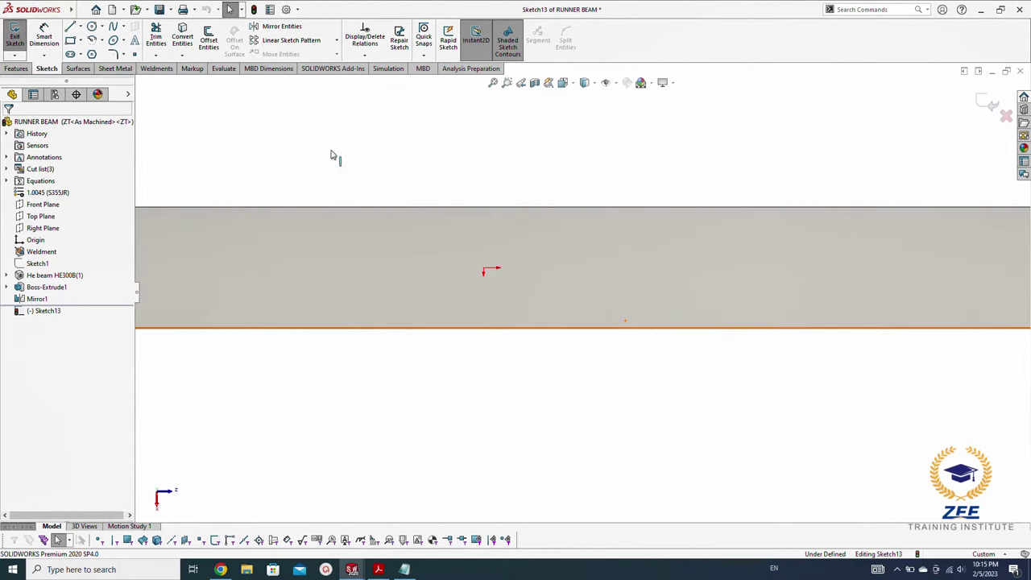
Step: Draw a rectangle across the side face, with its top-edge midpoint vertical to the origin
left_click(70, 39)
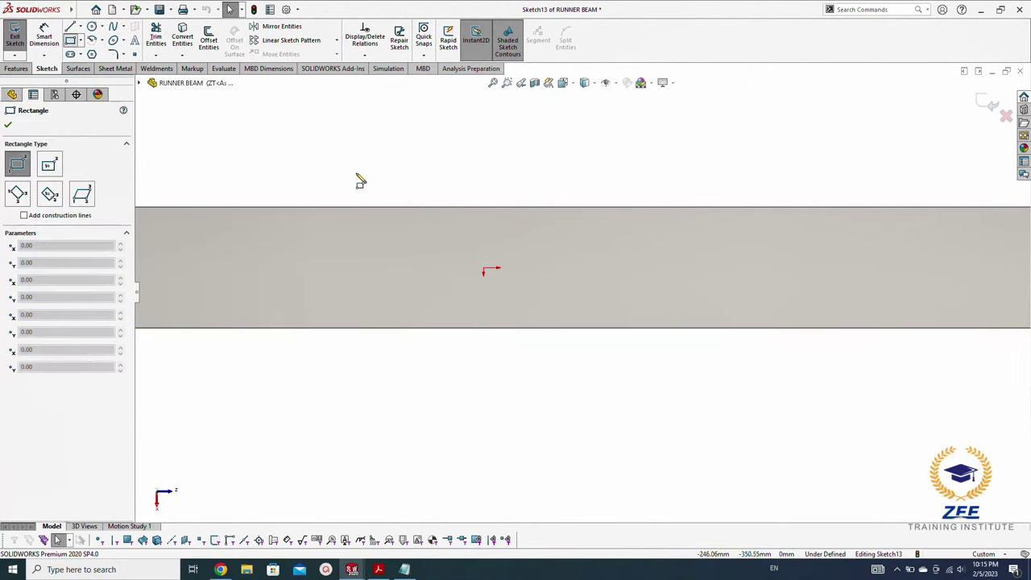
left_click(422, 208)
left_click(616, 328)
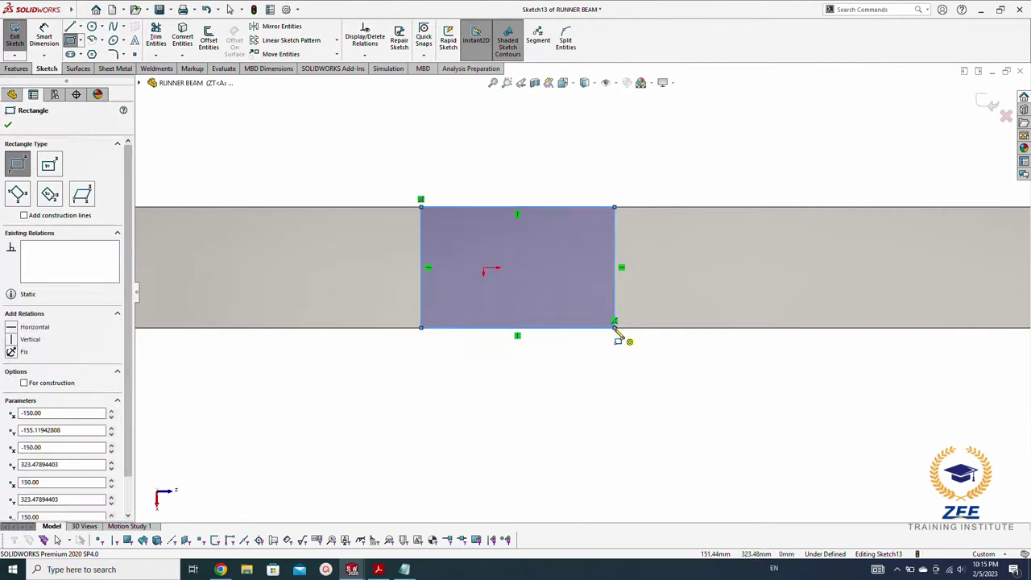
key("Escape")
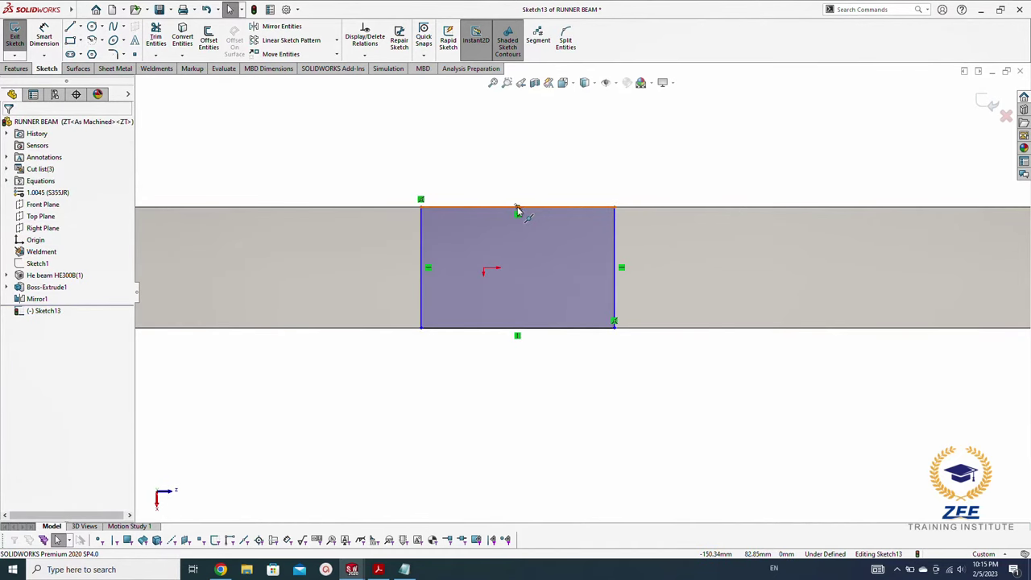
left_click(518, 210)
left_click(483, 272, "ctrl")
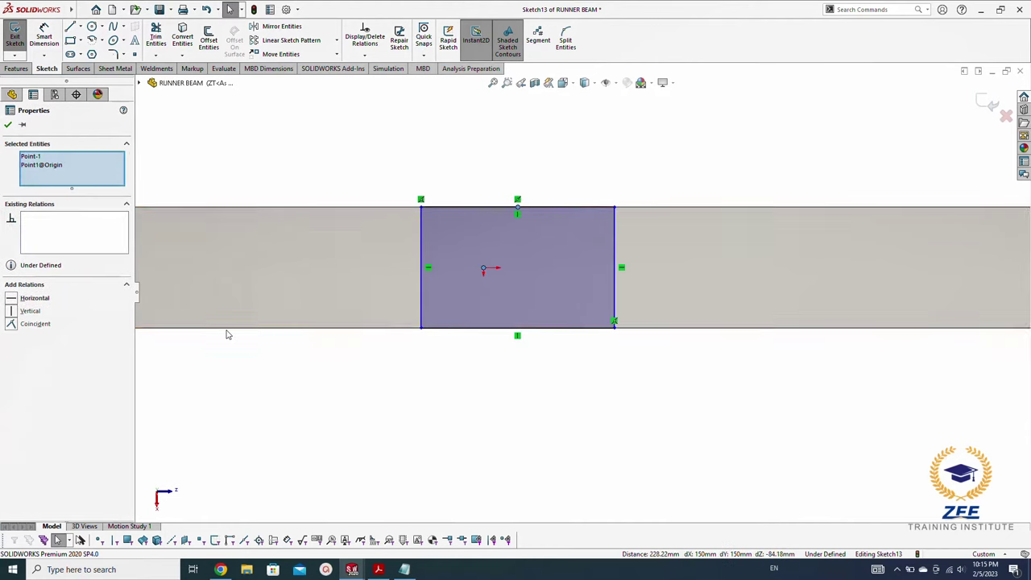
left_click(10, 311)
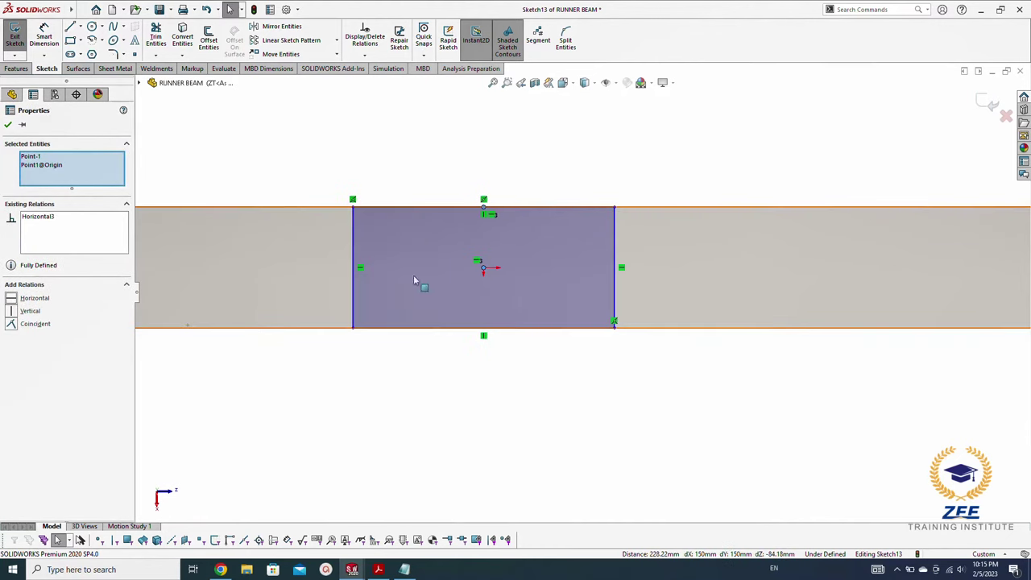
left_click(419, 410)
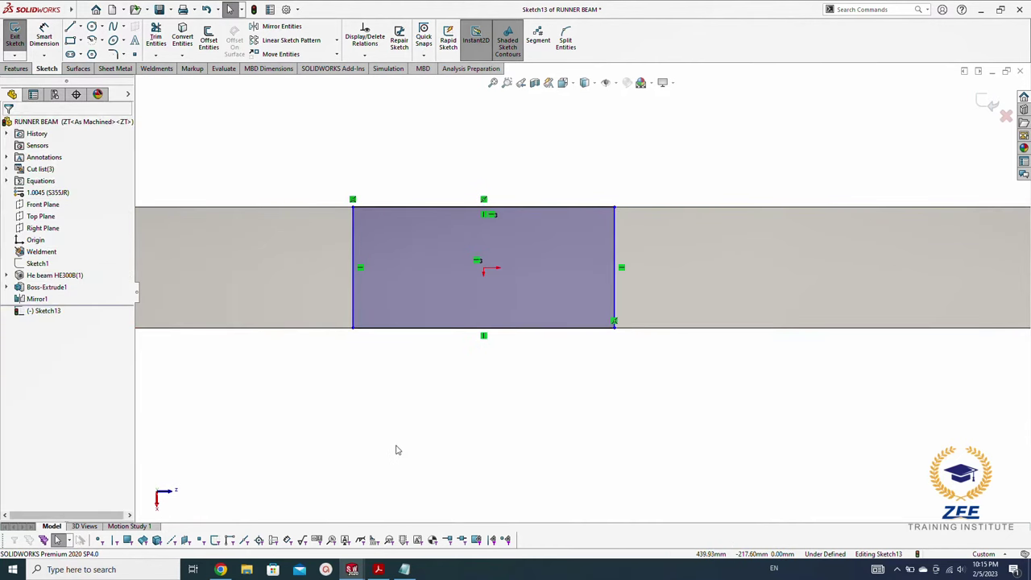
Step: Dimension the rectangle's width as 50 mm
left_click(444, 330)
left_click(467, 400)
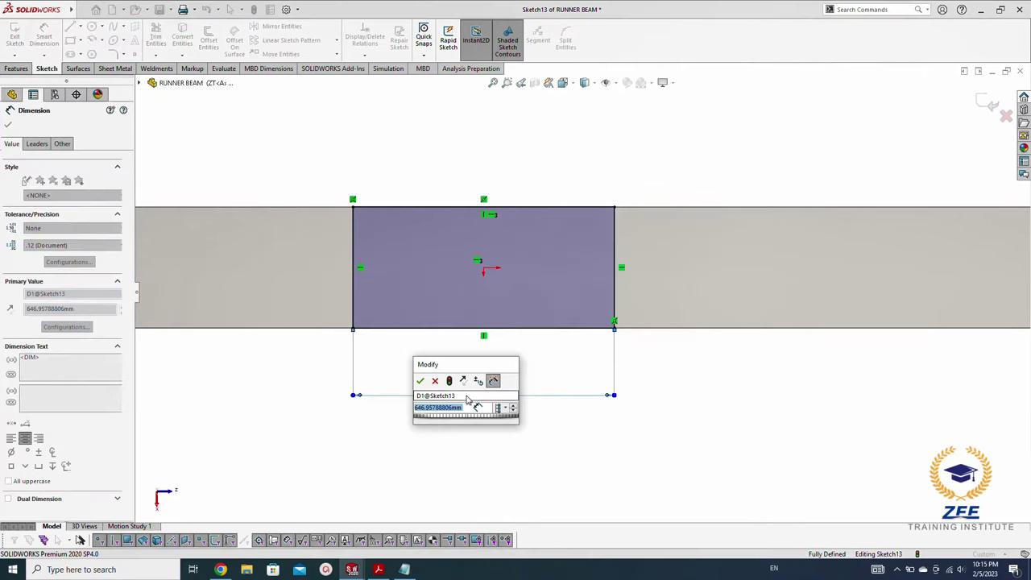
key("Return")
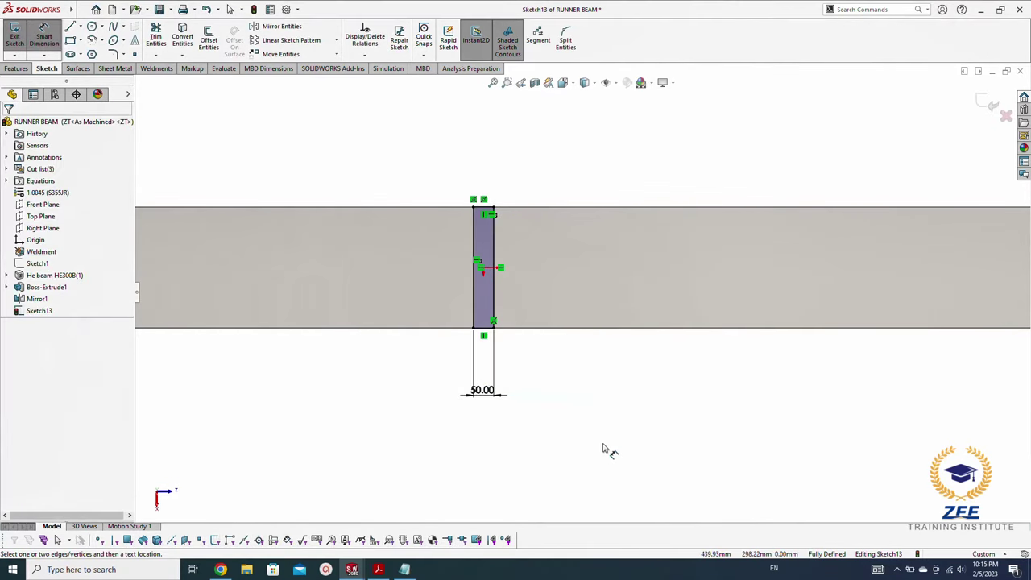
left_click(25, 75)
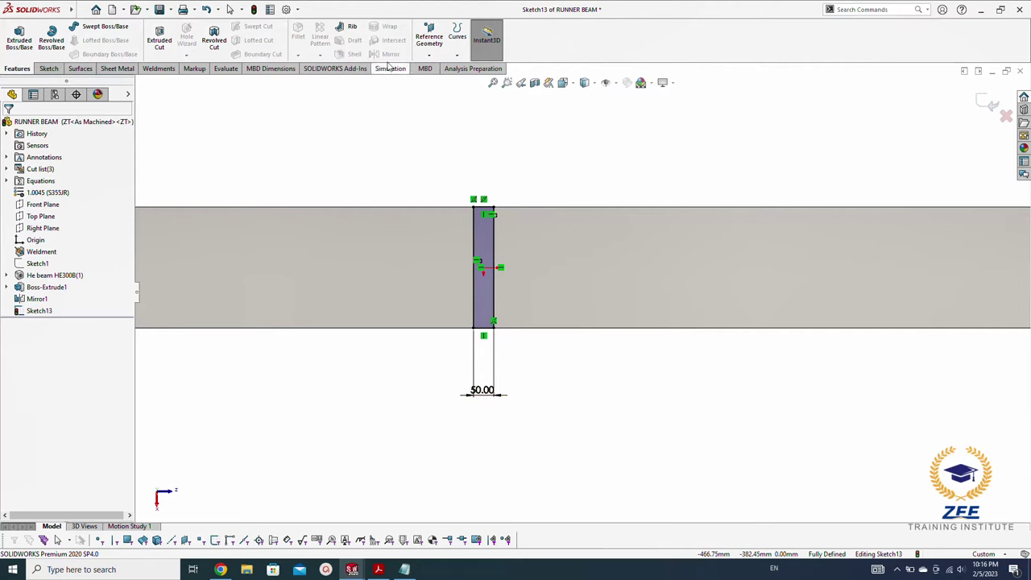
Step: Split the side face with the sketch, check the three resulting faces, and save the part
left_click(427, 223)
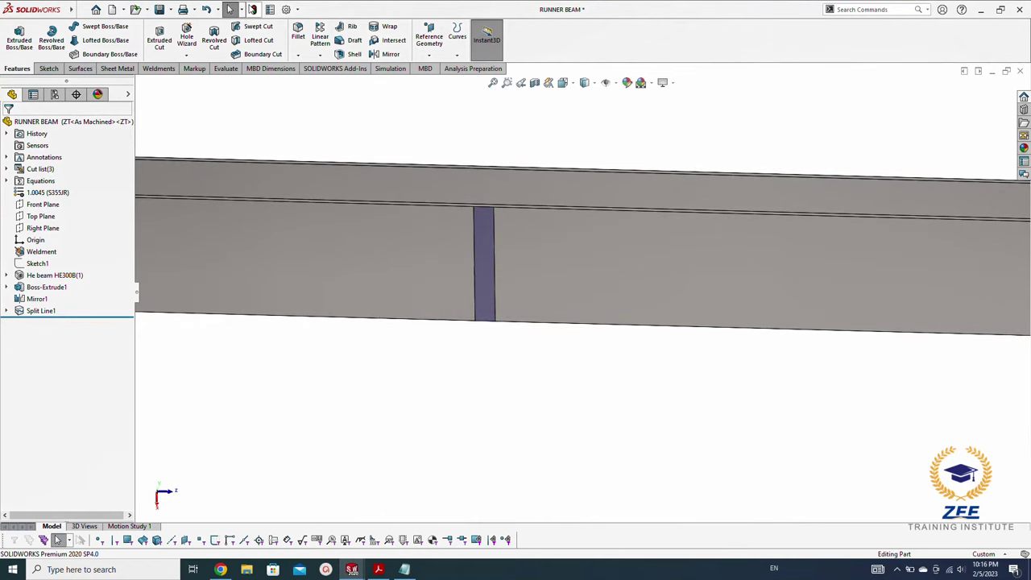
left_click(427, 116)
left_click(432, 240)
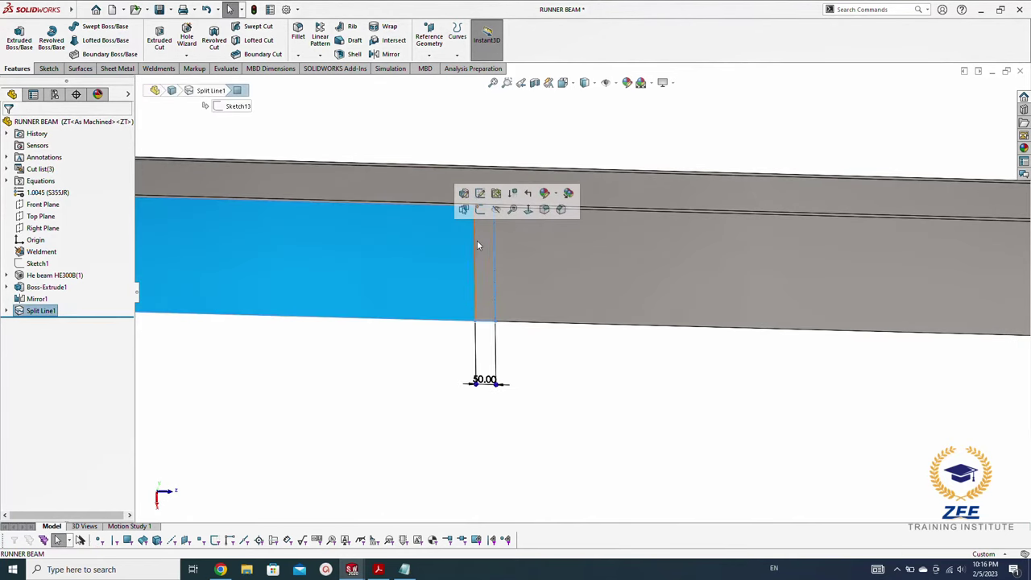
left_click(483, 246)
left_click(559, 403)
left_click(560, 310)
left_click(385, 378)
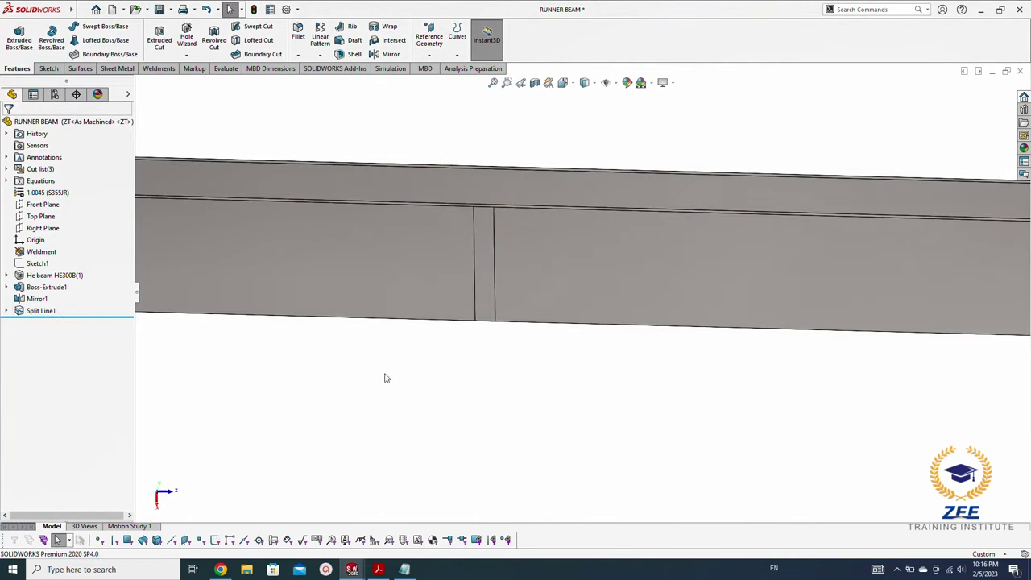
key("ctrl+s")
Step: Close the RUNNER BEAM part and save the GANTRY CRANE assembly
left_click(1021, 71)
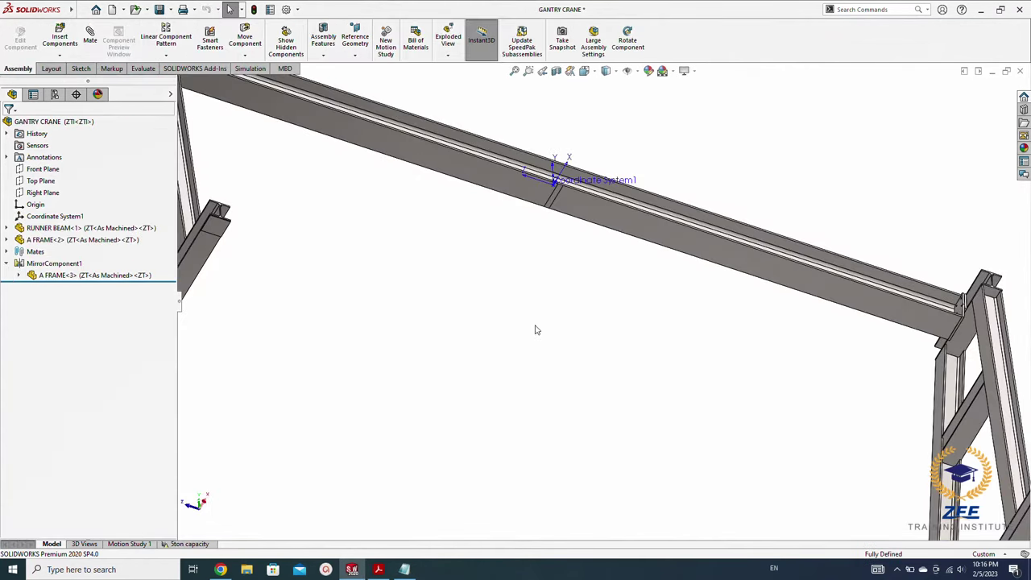
scroll(537, 329, "down", 3)
scroll(515, 233, "up", 3)
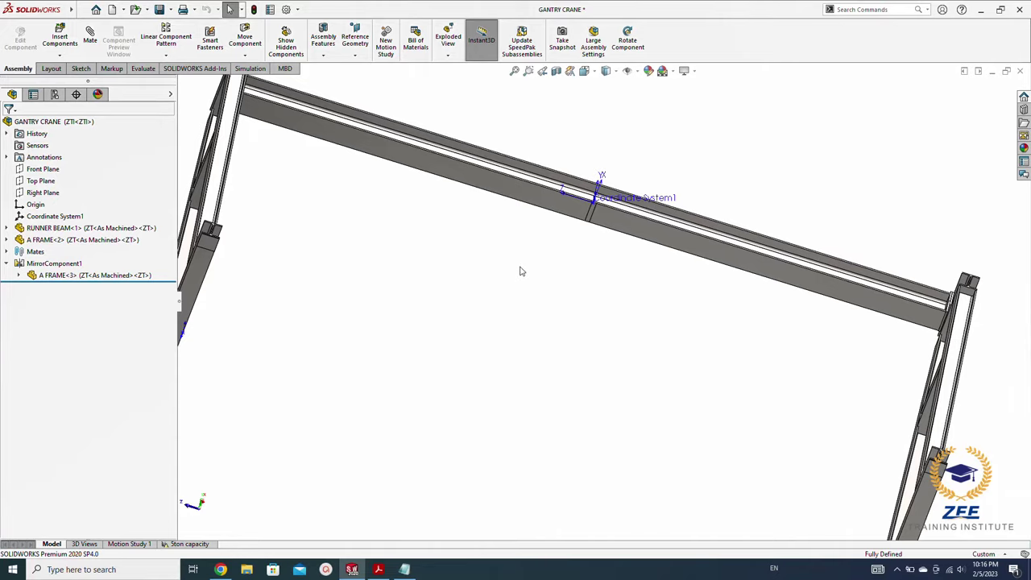
middle_click_drag(521, 271, 518, 345)
scroll(514, 325, "up", 1)
key("ctrl+s")
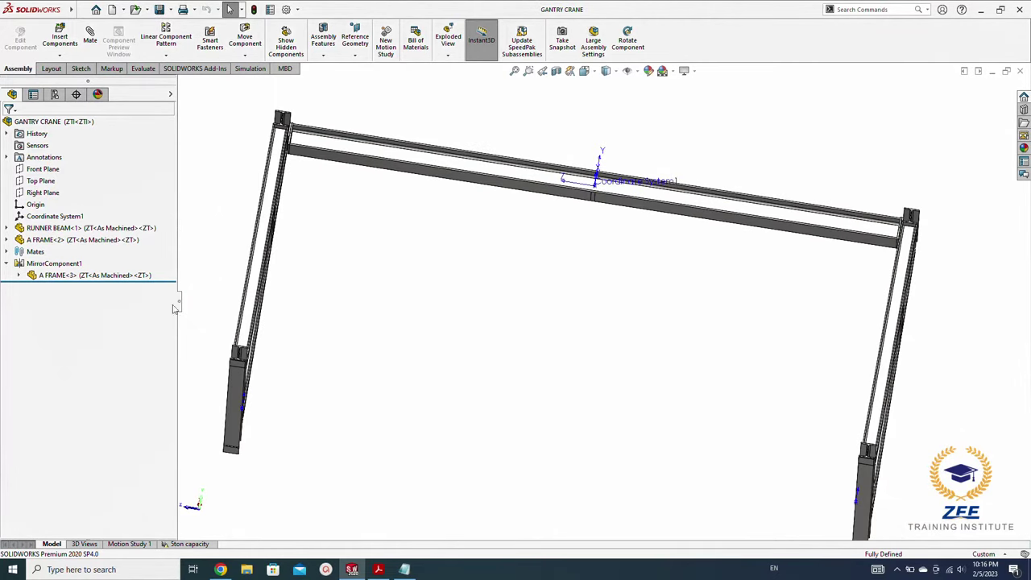
Step: Add a 9.81 m/s² gravity load normal to Top Plane in the 5ton capacity study
left_click(188, 544)
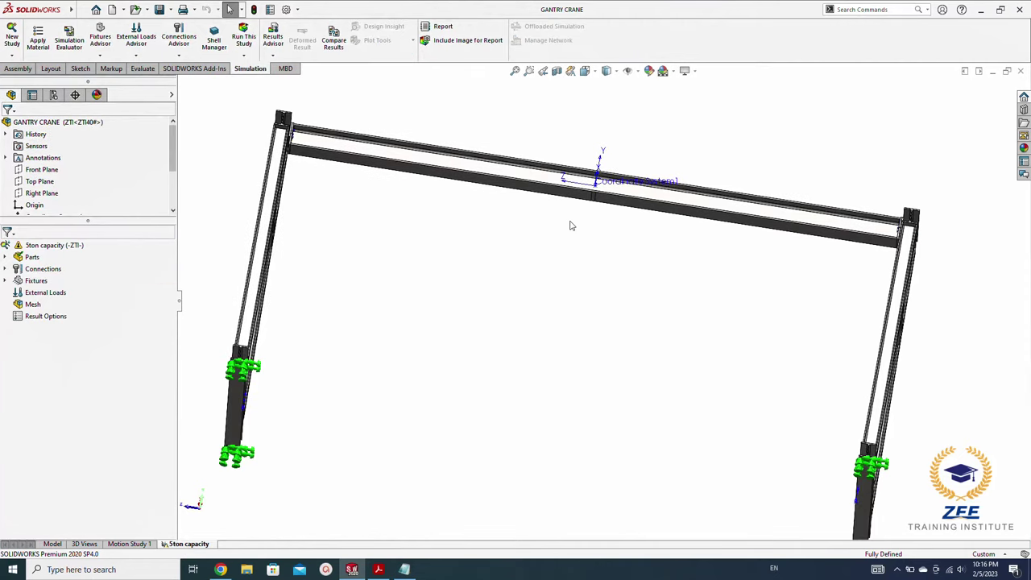
right_click(34, 295)
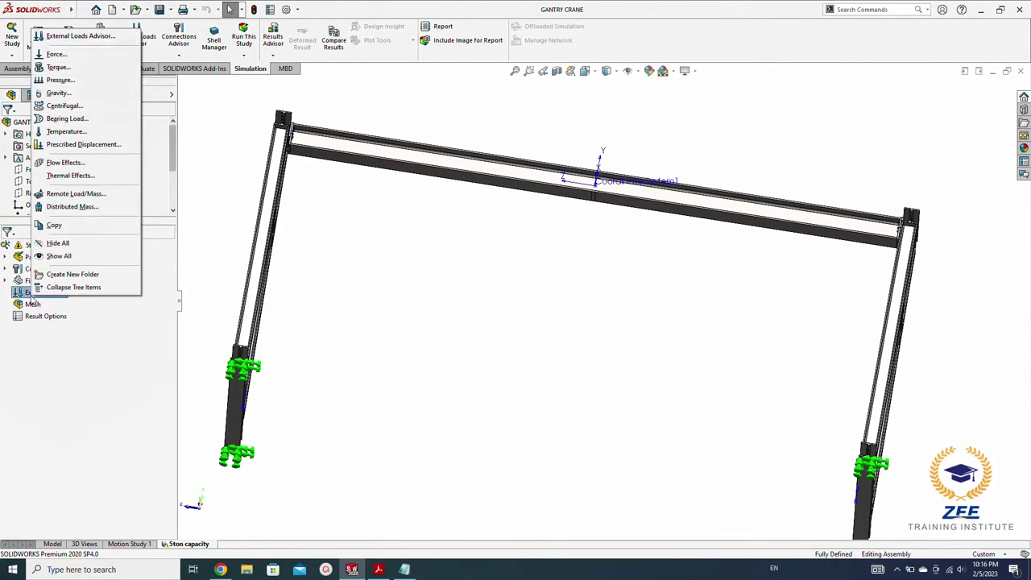
left_click(58, 93)
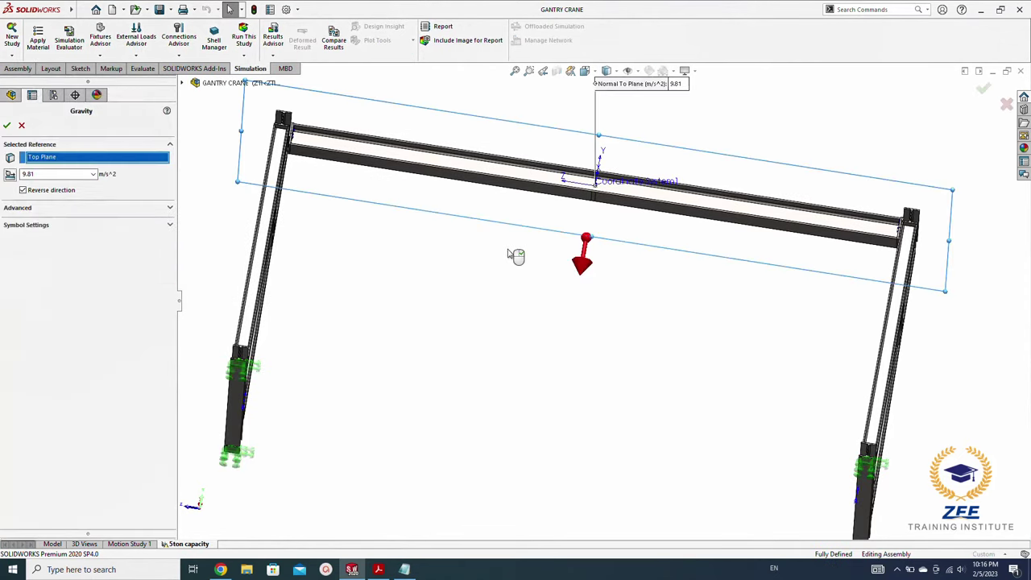
left_click(7, 126)
middle_click_drag(520, 278, 511, 373)
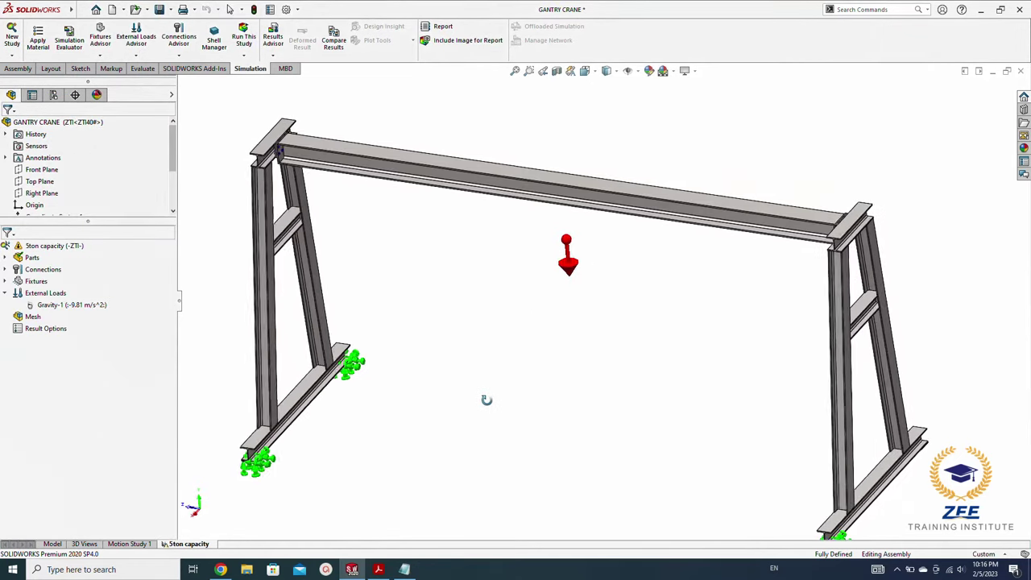
right_click(37, 294)
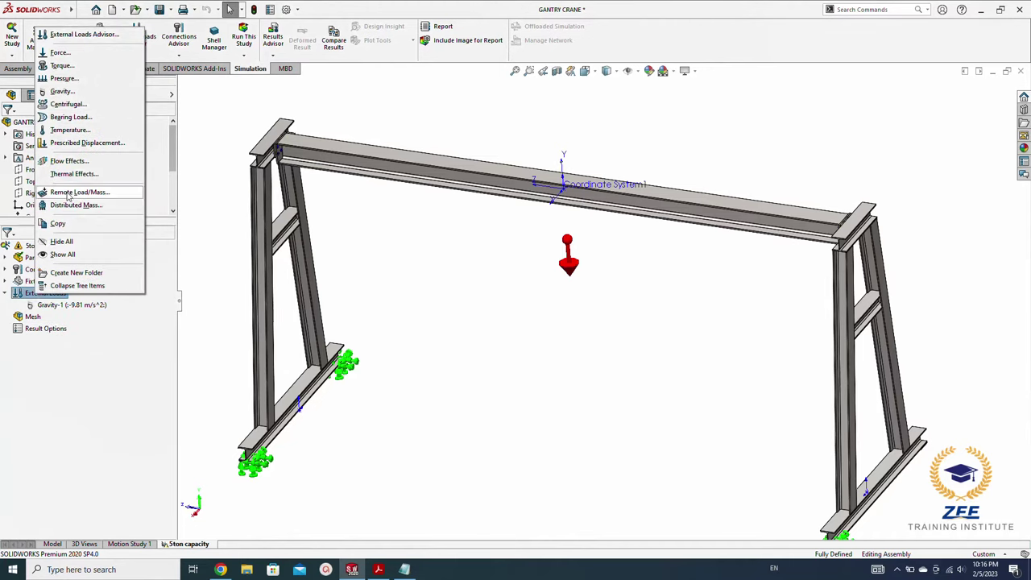
Step: Start a remote load on the runner beam's narrow split face
left_click(68, 193)
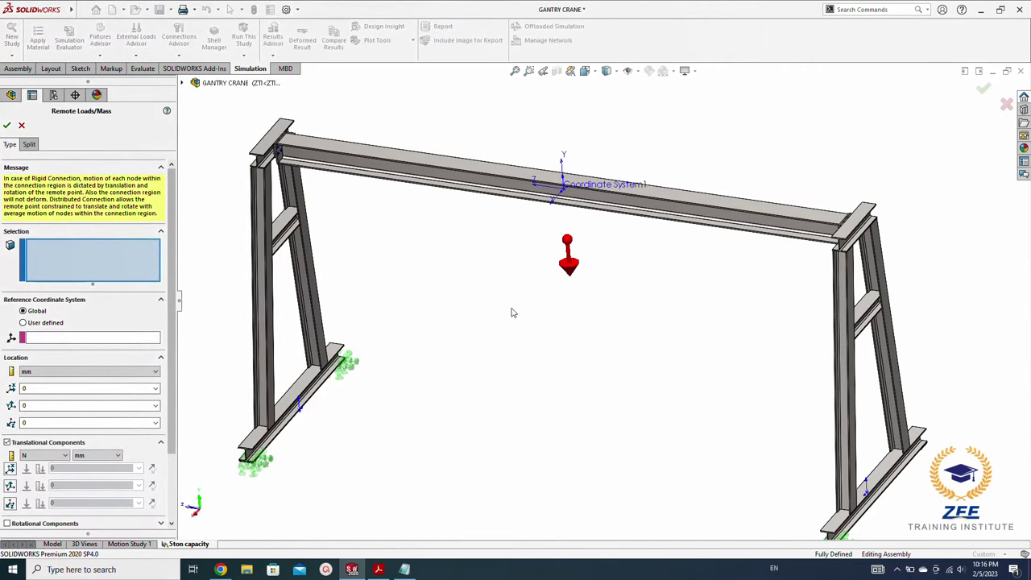
middle_click_drag(511, 313, 578, 236)
scroll(579, 236, "down", 3)
scroll(573, 288, "down", 3)
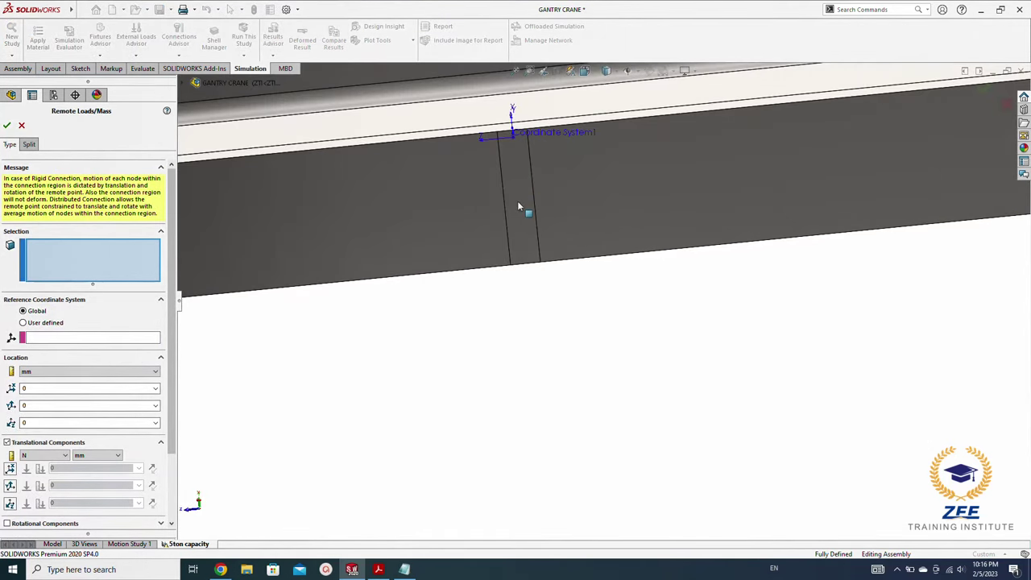
left_click(513, 225)
scroll(516, 356, "up", 3)
scroll(532, 361, "down", 2)
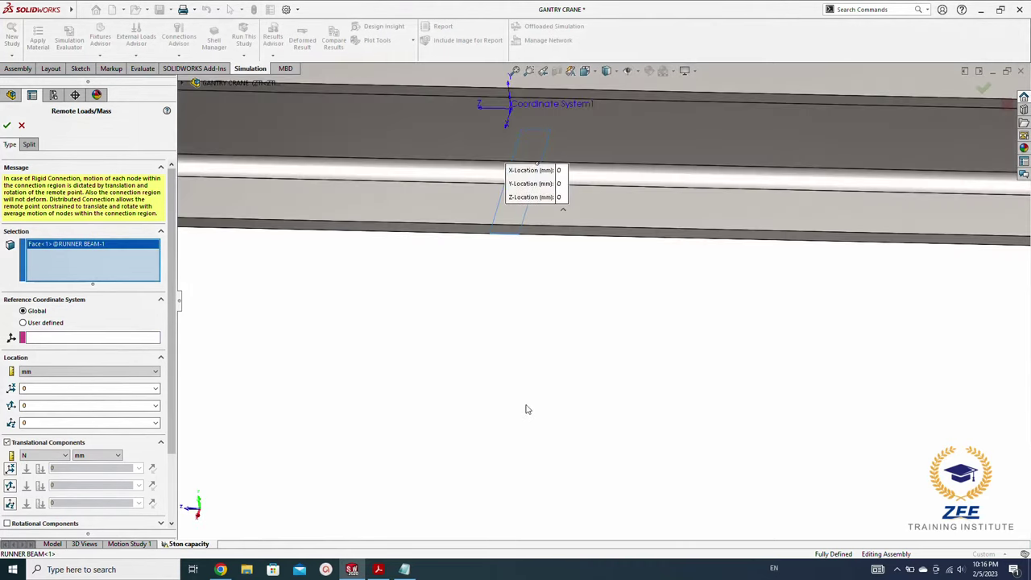
scroll(554, 366, "down", 2)
scroll(553, 366, "up", 3)
mouse_move(553, 375)
middle_mouse_down()
mouse_move(553, 391)
mouse_move(571, 354)
middle_mouse_up()
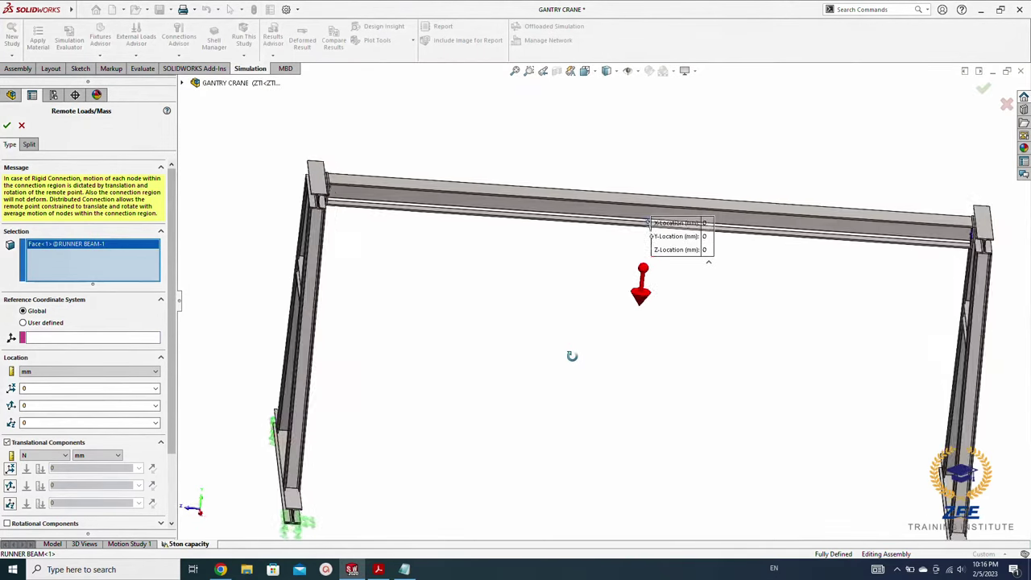
Step: Use Coordinate System1 as the load's user-defined reference and select the Y-Location field
left_click(46, 336)
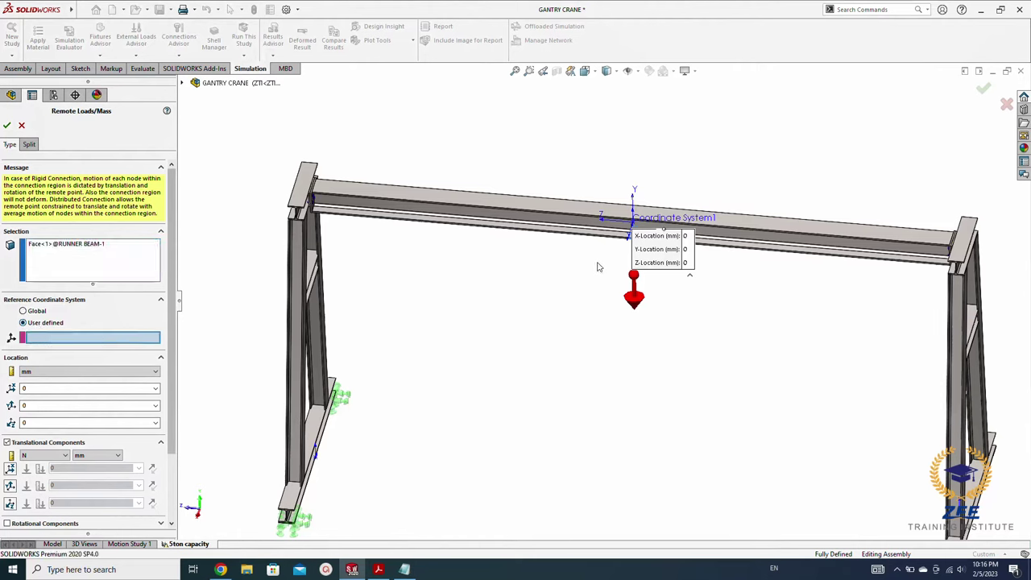
left_click(651, 220)
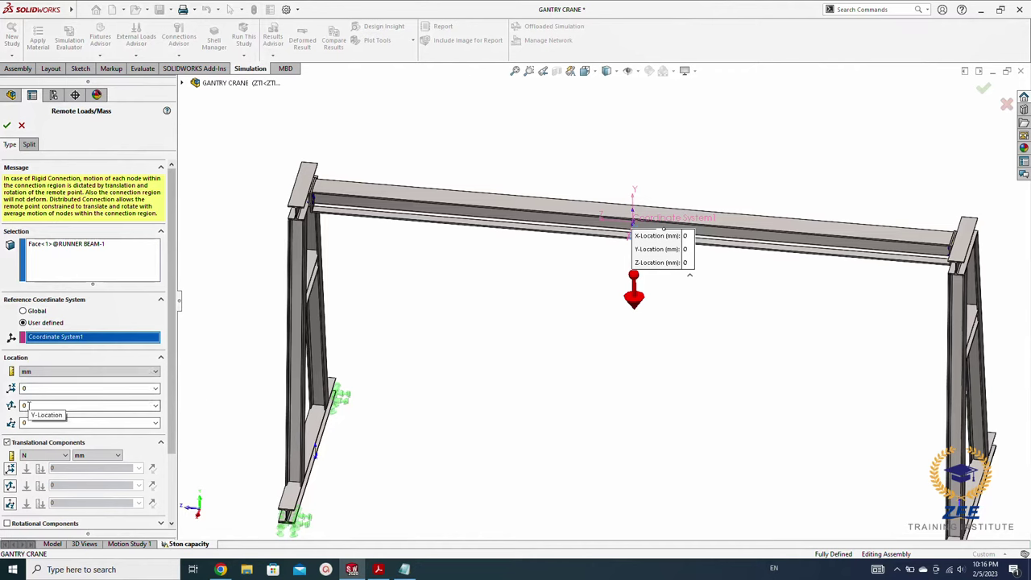
double_click(24, 407)
type("-")
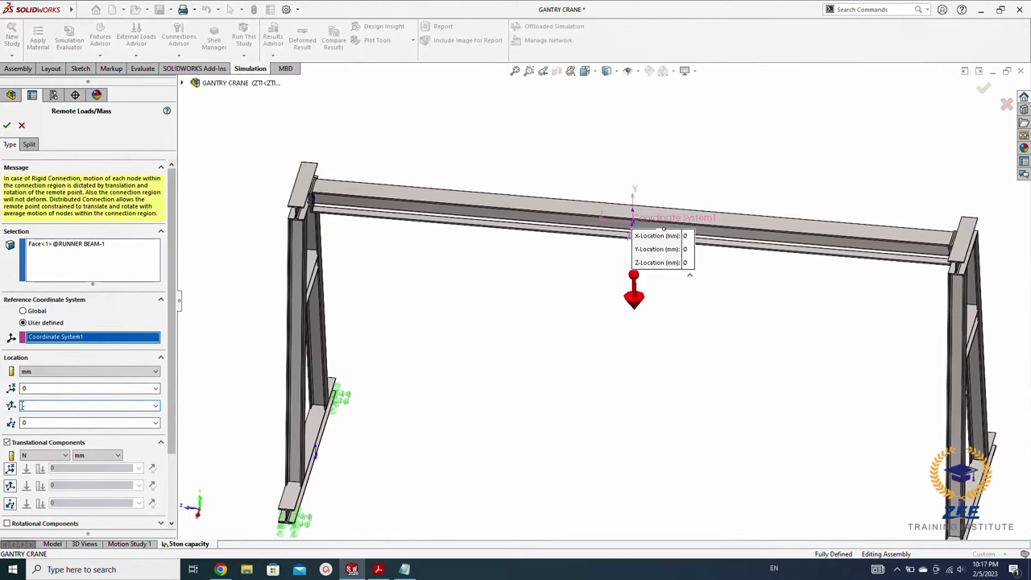
left_click(377, 570)
Step: Scroll GANTRY CRANE.pdf to sheet 2 to check the frame's span and height
scroll(501, 342, "down", 2)
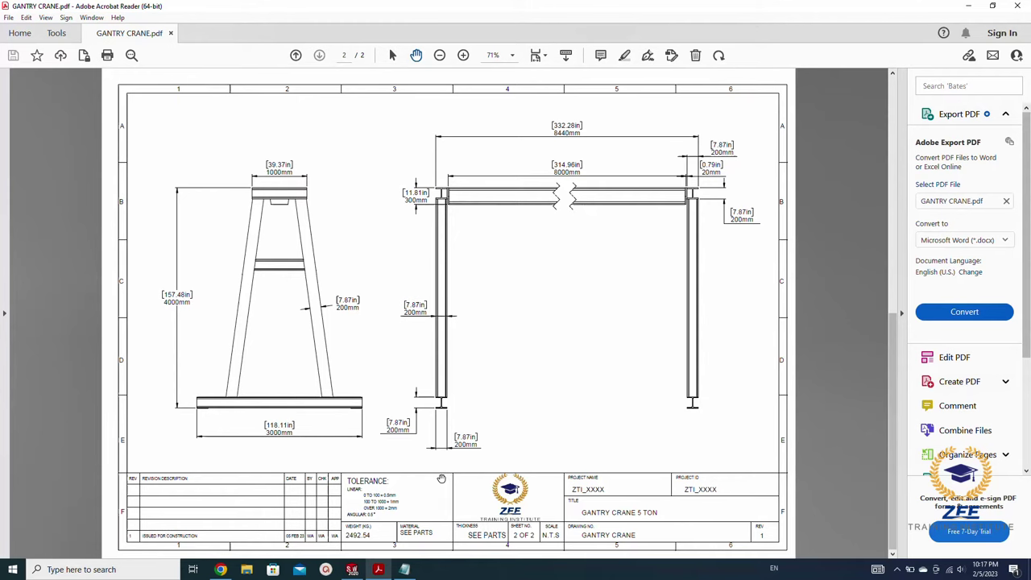
Step: Set the remote load's Y-Location to -3800 mm
left_click(969, 10)
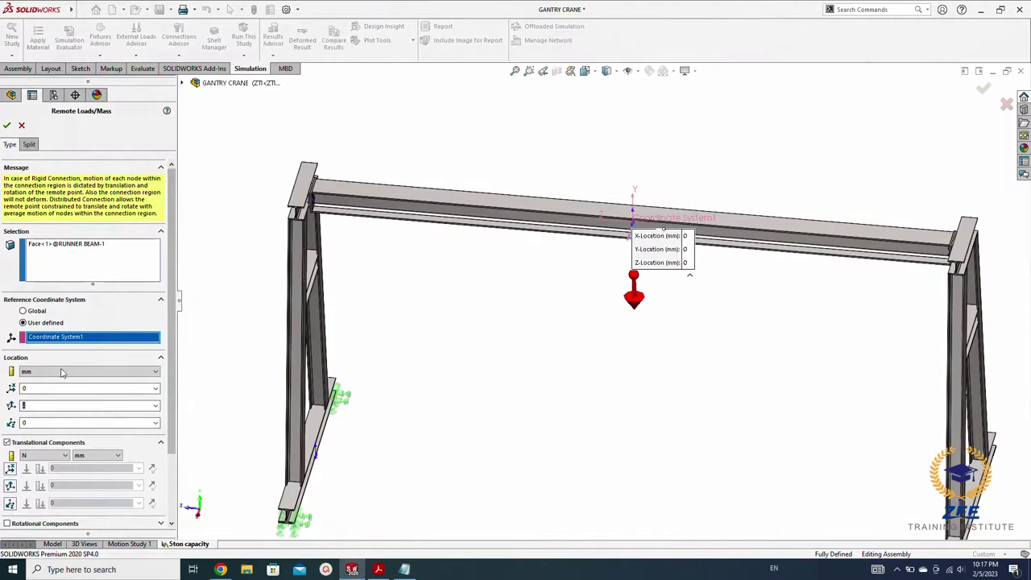
type("-3800")
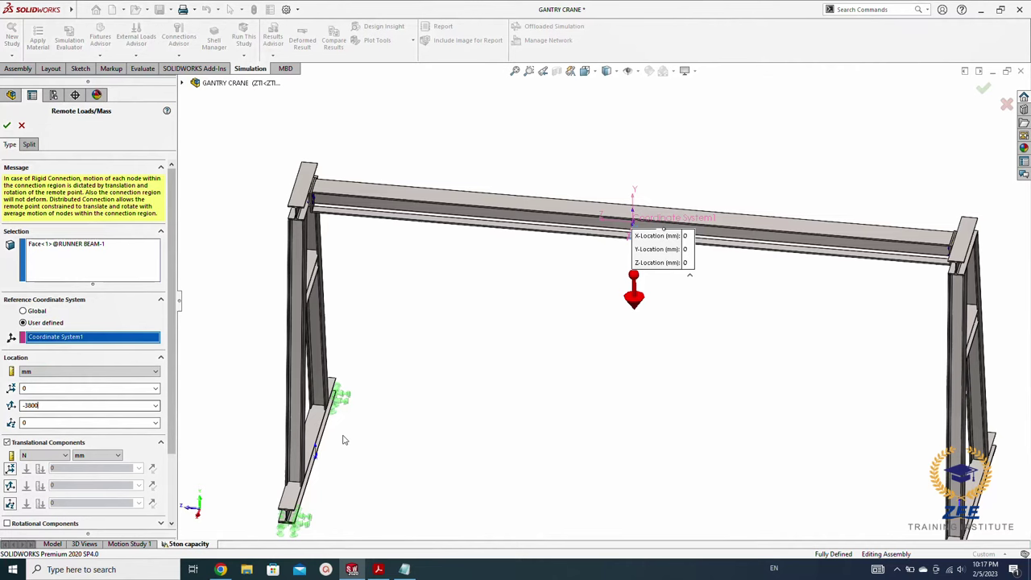
key("Return")
mouse_move(666, 276)
left_mouse_down()
mouse_move(556, 320)
mouse_move(509, 310)
left_mouse_up()
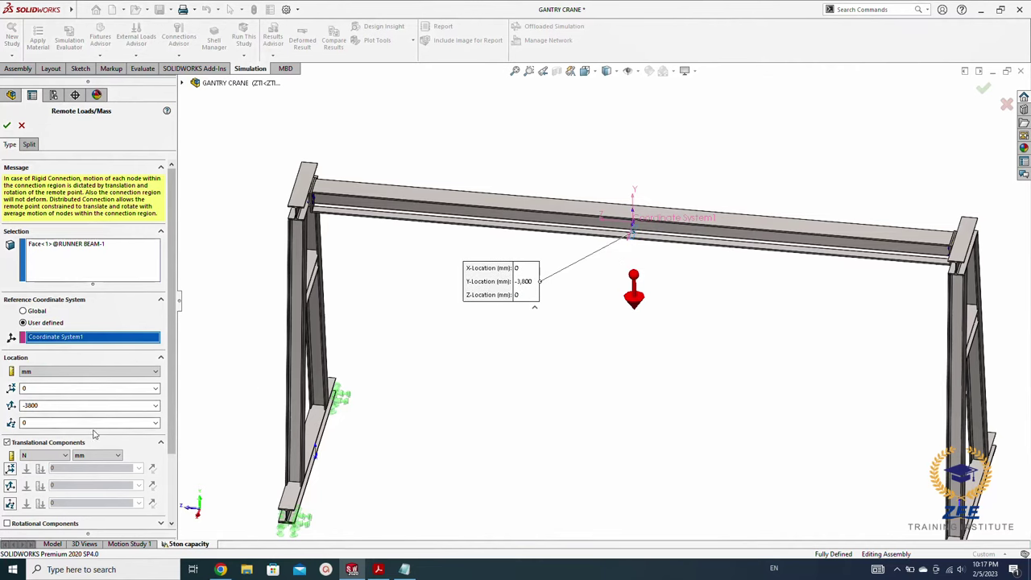
scroll(100, 441, "down", 3)
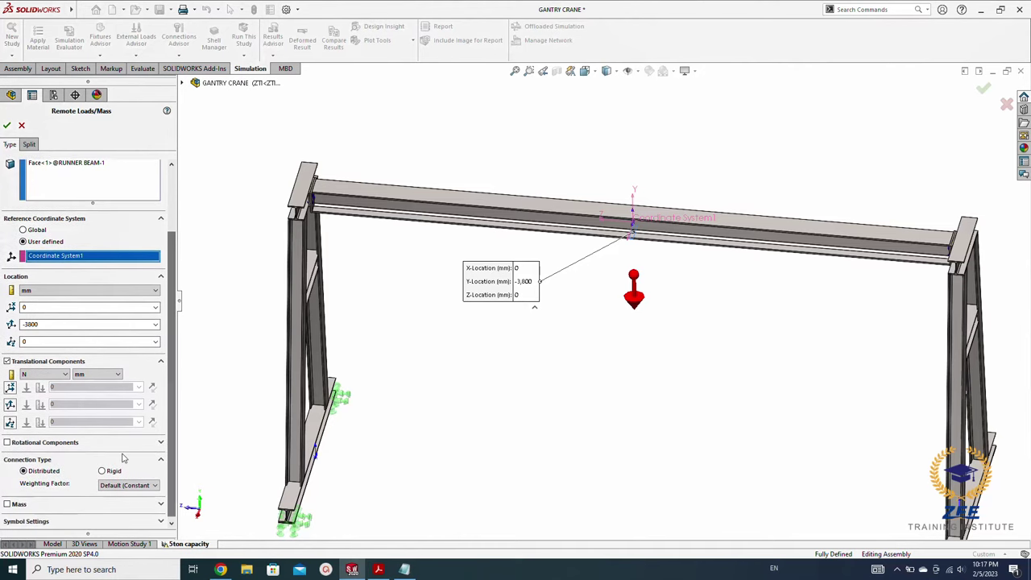
Step: Apply a 49050 N (5000*9.81) Y force, reversed to act downward, and create the load
left_click(9, 406)
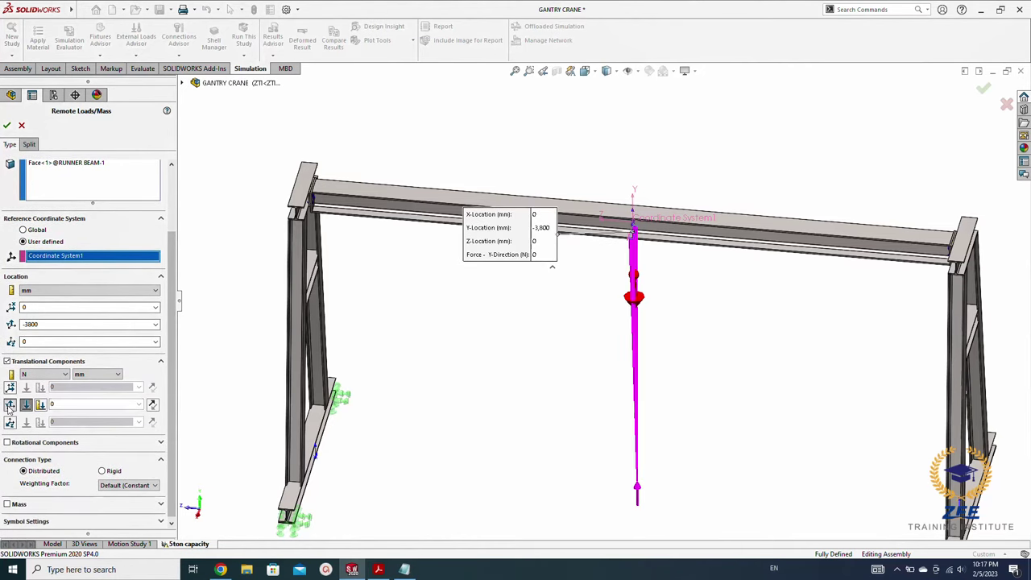
middle_click_drag(514, 366, 494, 321)
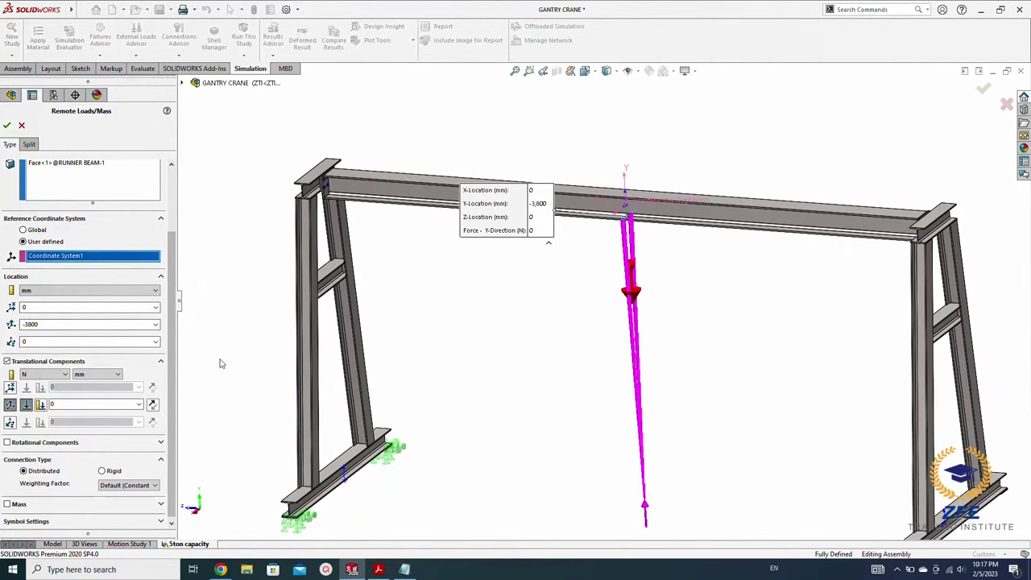
double_click(69, 405)
type("49050")
key("Return")
left_click(153, 407)
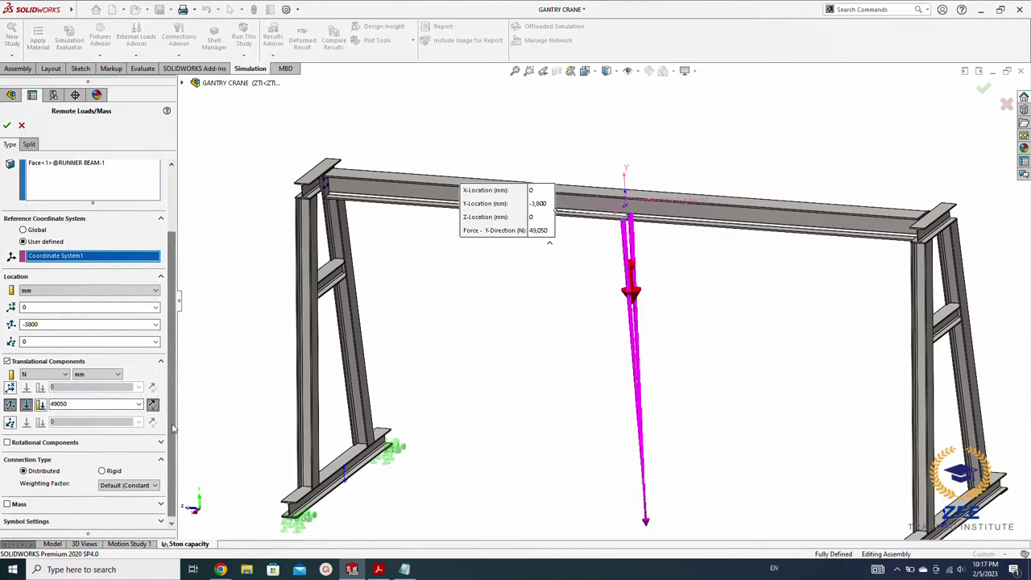
scroll(172, 371, "up", 3)
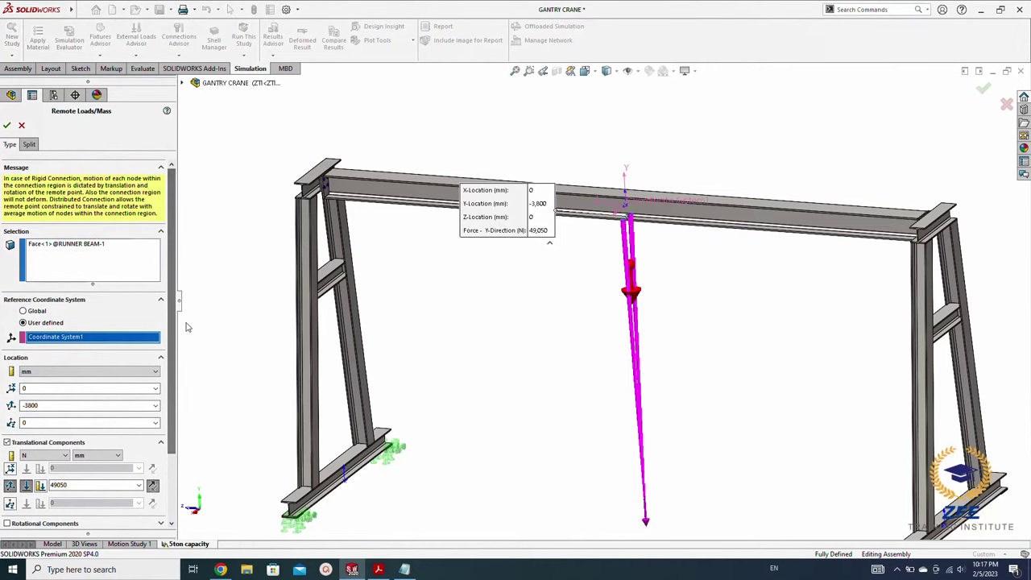
left_click(6, 125)
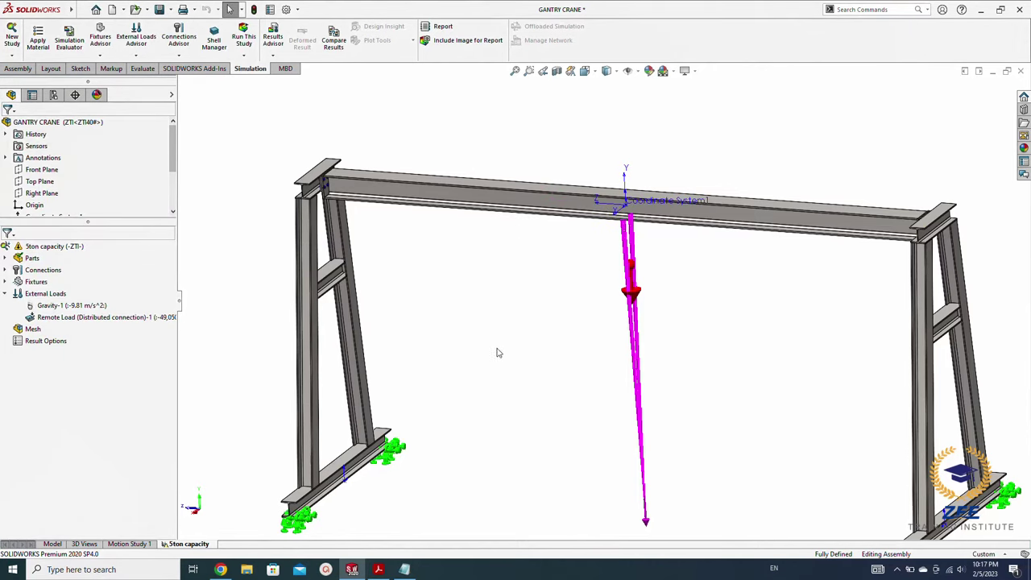
Step: Attempt a default mesh, then stop the failing run and dismiss its messages
scroll(569, 355, "up", 2)
scroll(569, 359, "up", 2)
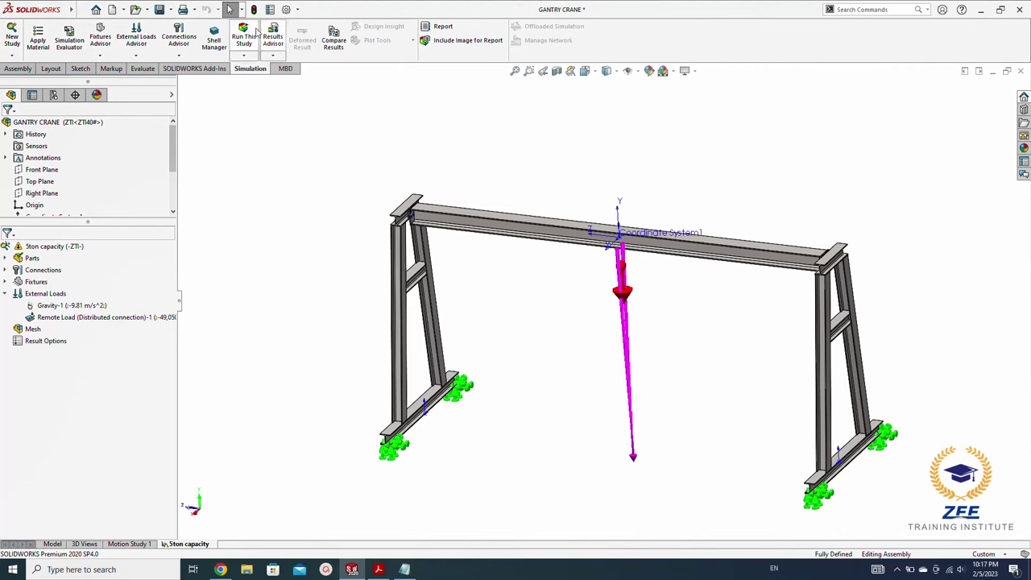
left_click(161, 11)
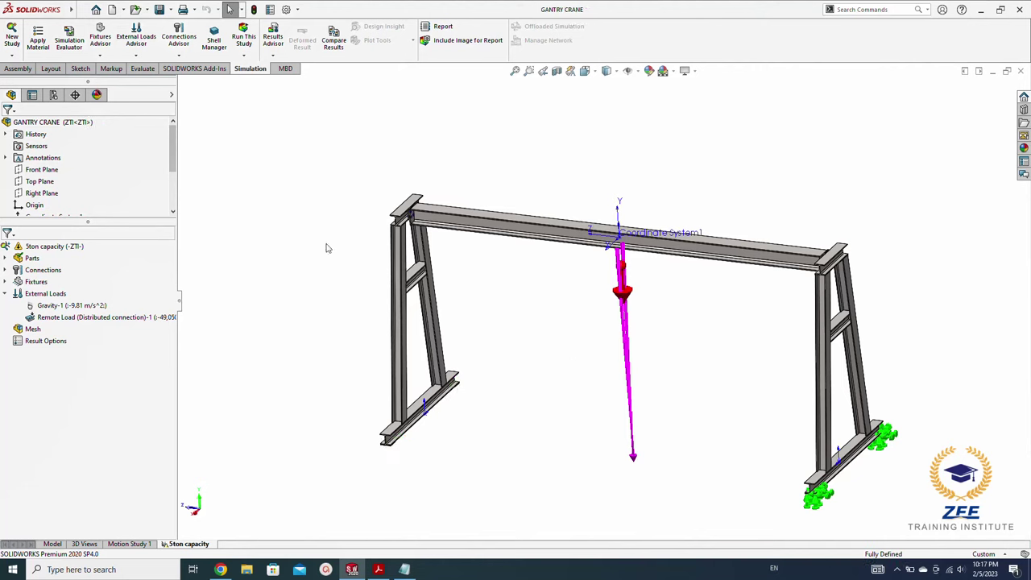
right_click(27, 328)
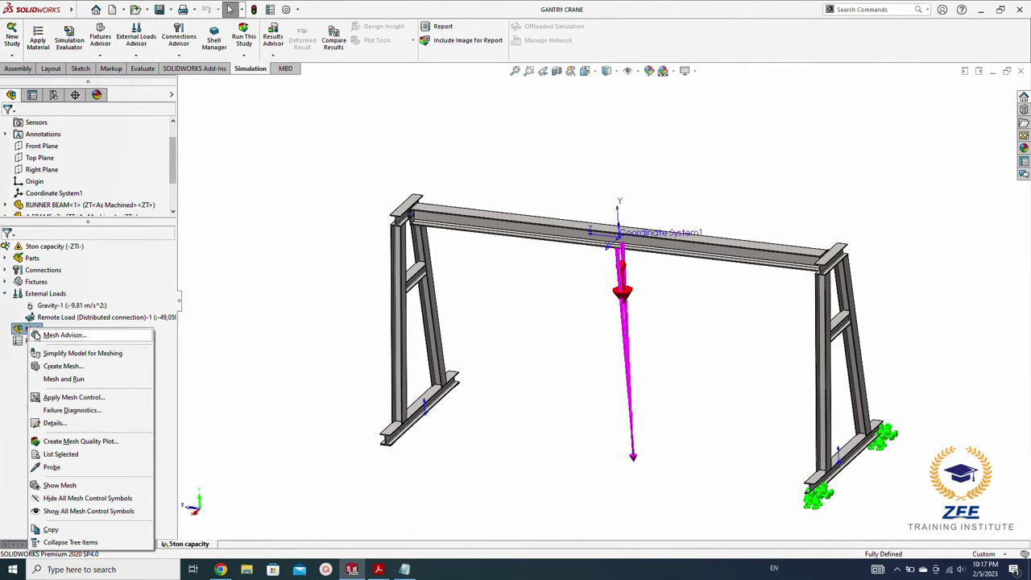
left_click(63, 366)
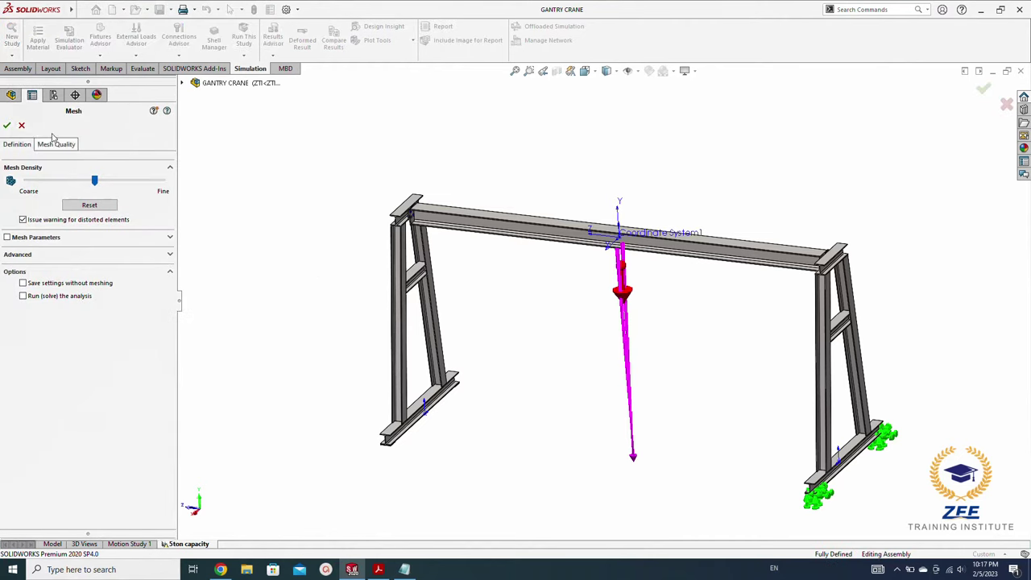
left_click(7, 125)
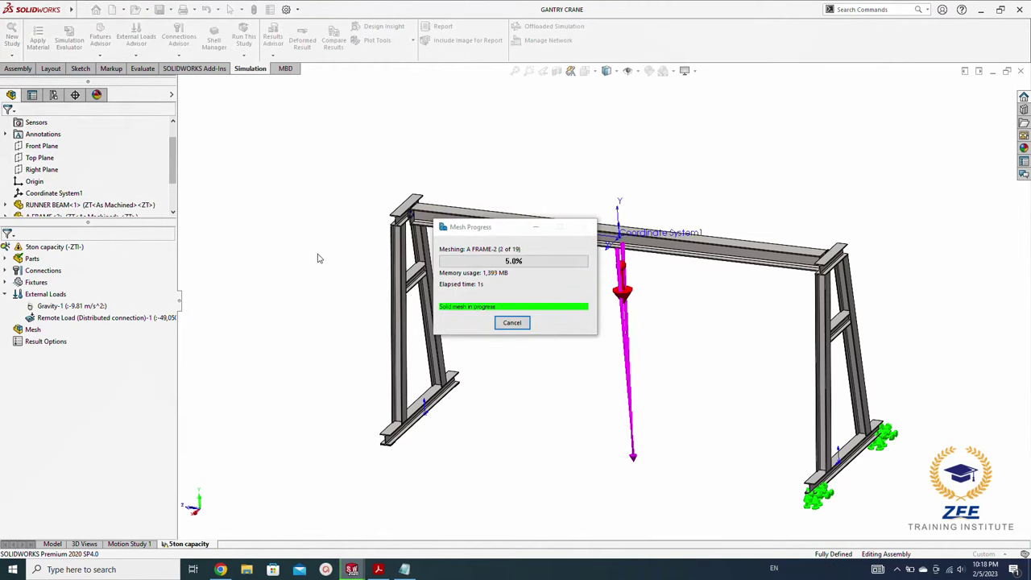
left_click(520, 322)
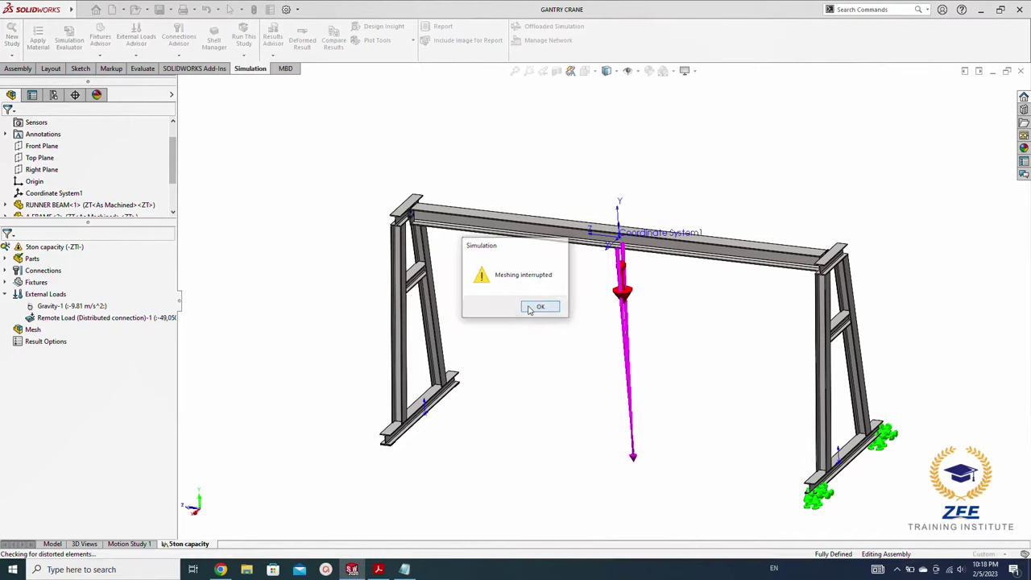
left_click(530, 309)
left_click(567, 335)
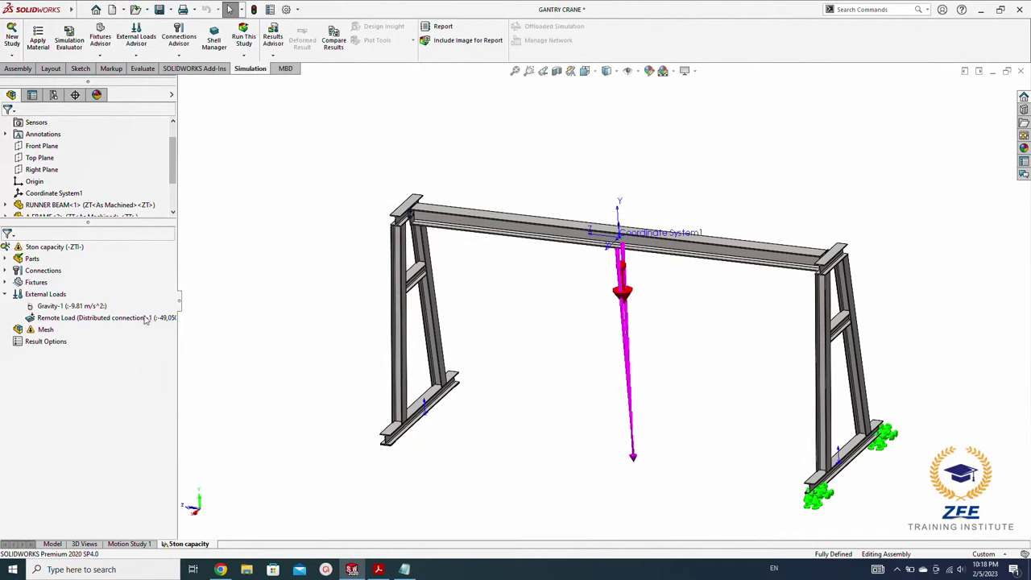
Step: Generate a curvature-based mesh with the density slider set to Fine
right_click(31, 330)
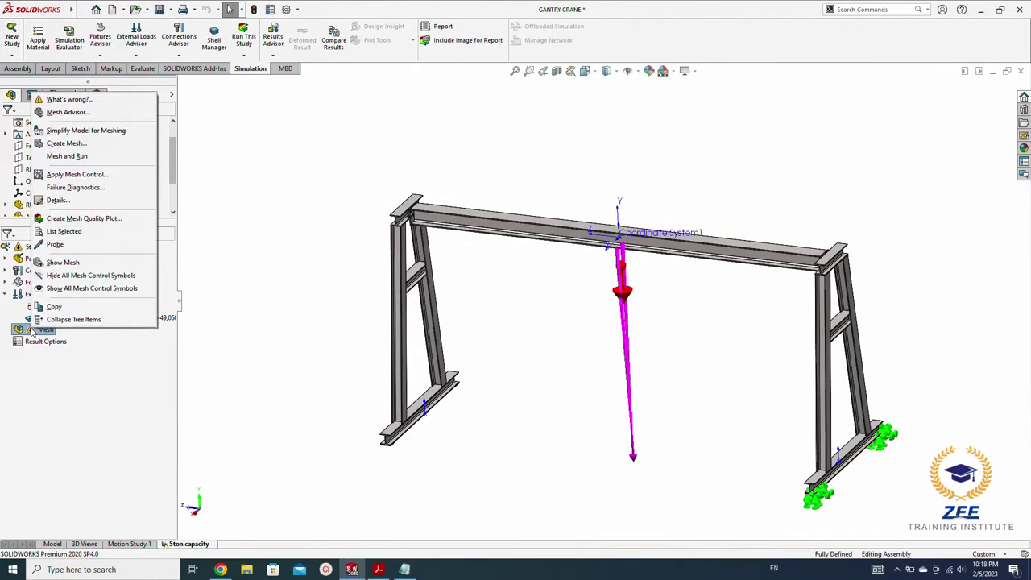
left_click(67, 143)
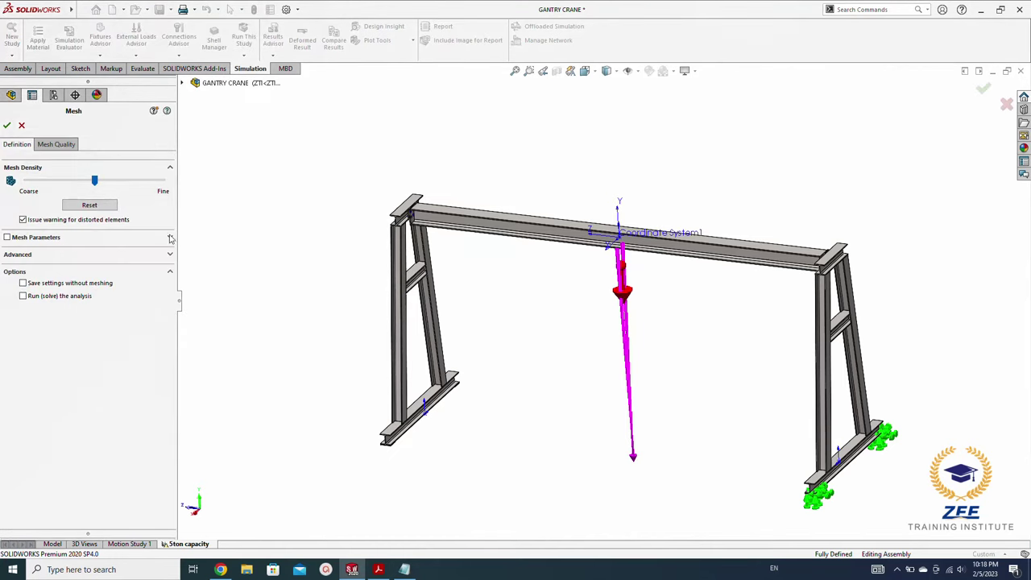
left_click(170, 239)
left_click(34, 264)
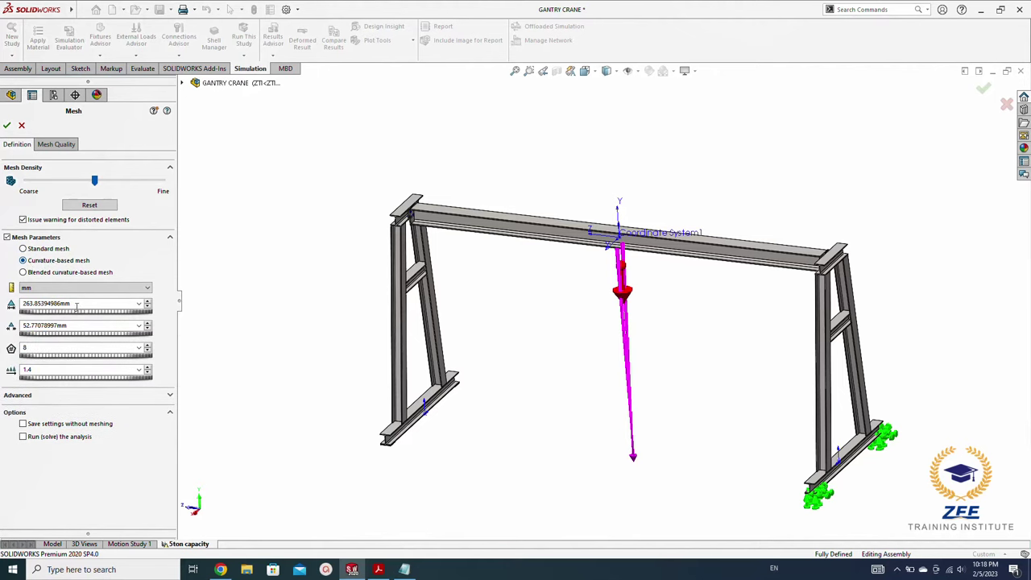
left_click_drag(96, 180, 174, 193)
left_click(9, 127)
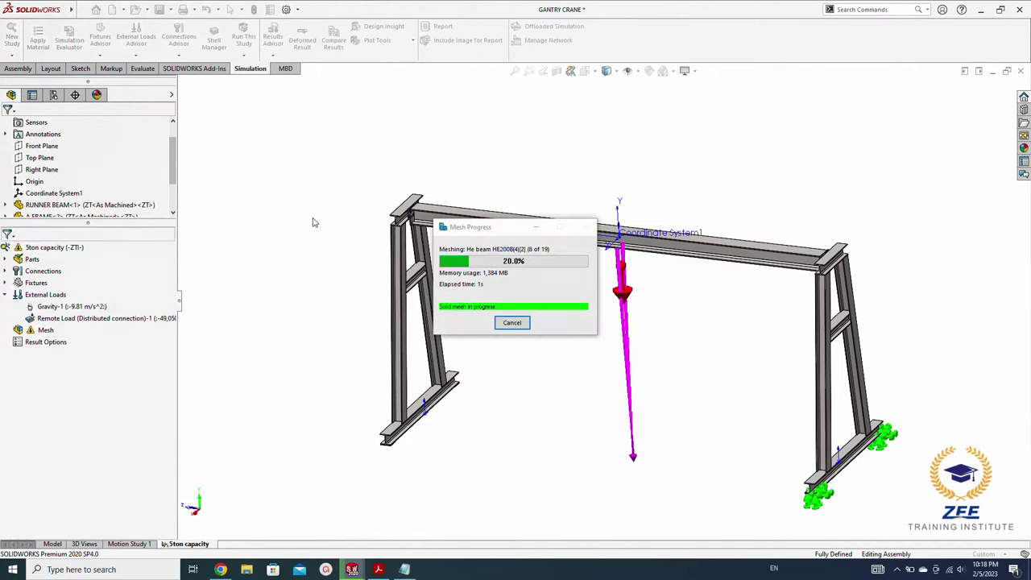
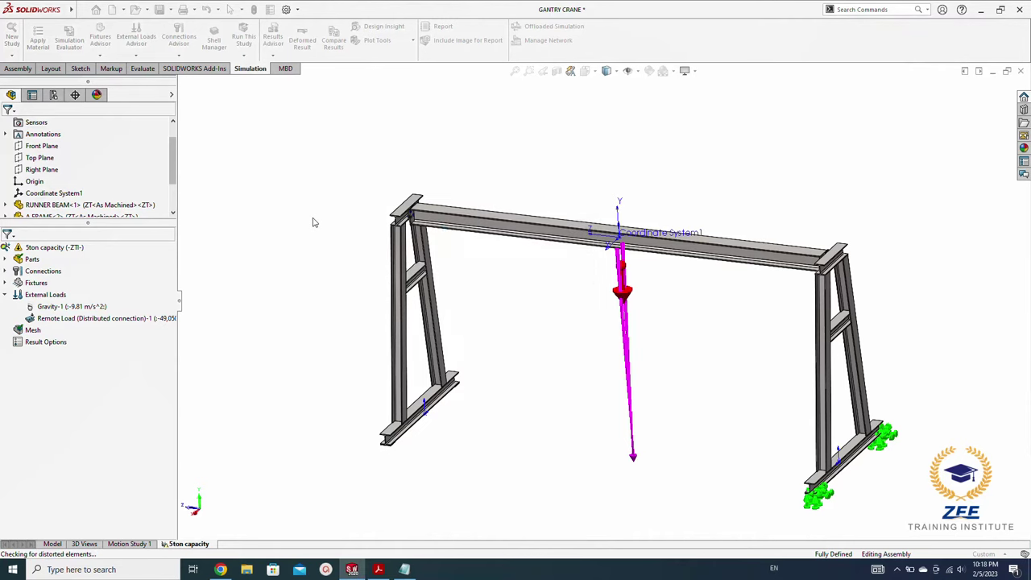
Step: Reset the mesh density to default and generate a curvature-based solid mesh of the whole crane
scroll(503, 234, "down", 5)
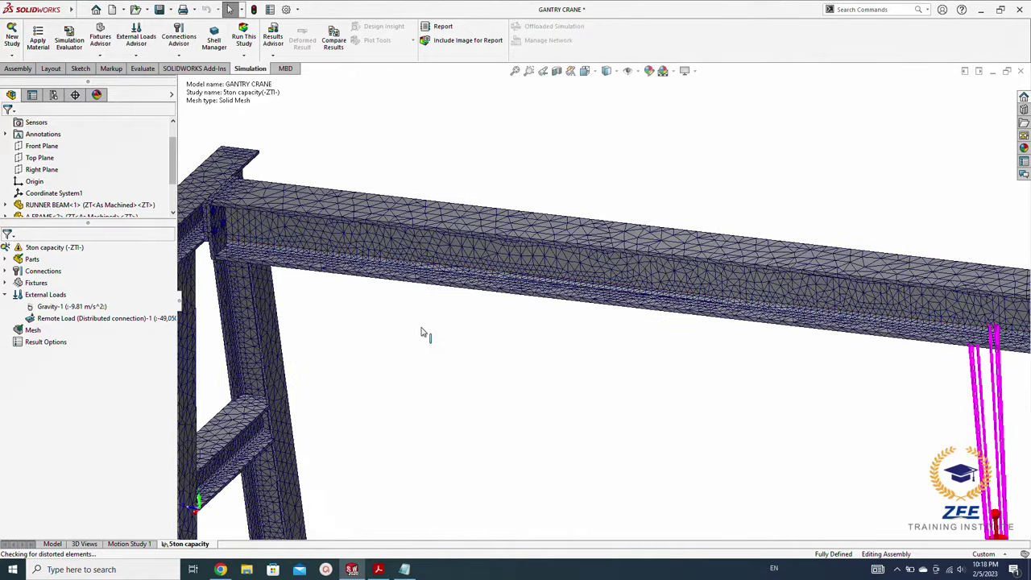
scroll(427, 334, "up", 3)
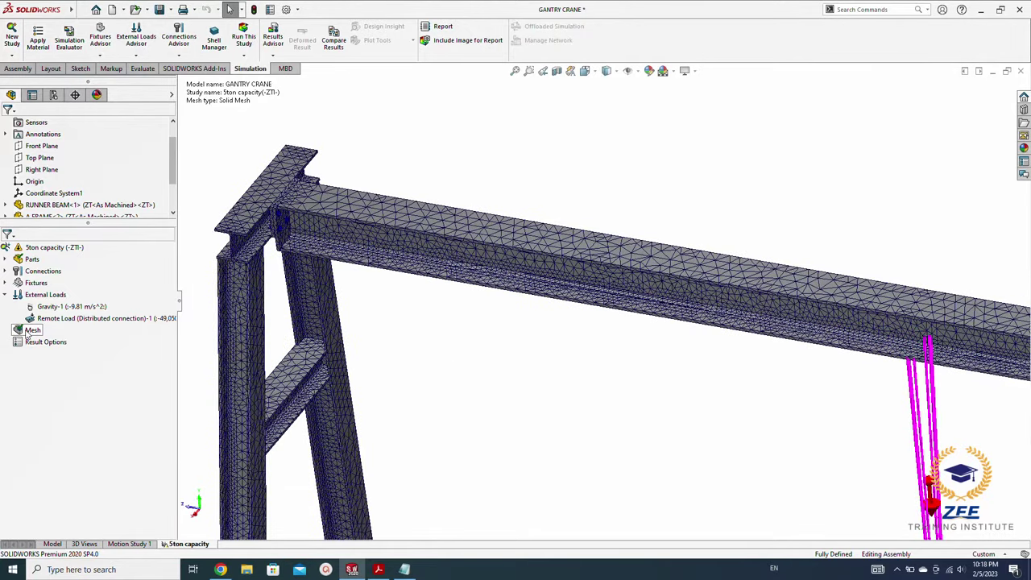
right_click(27, 332)
left_click(63, 367)
left_click(101, 206)
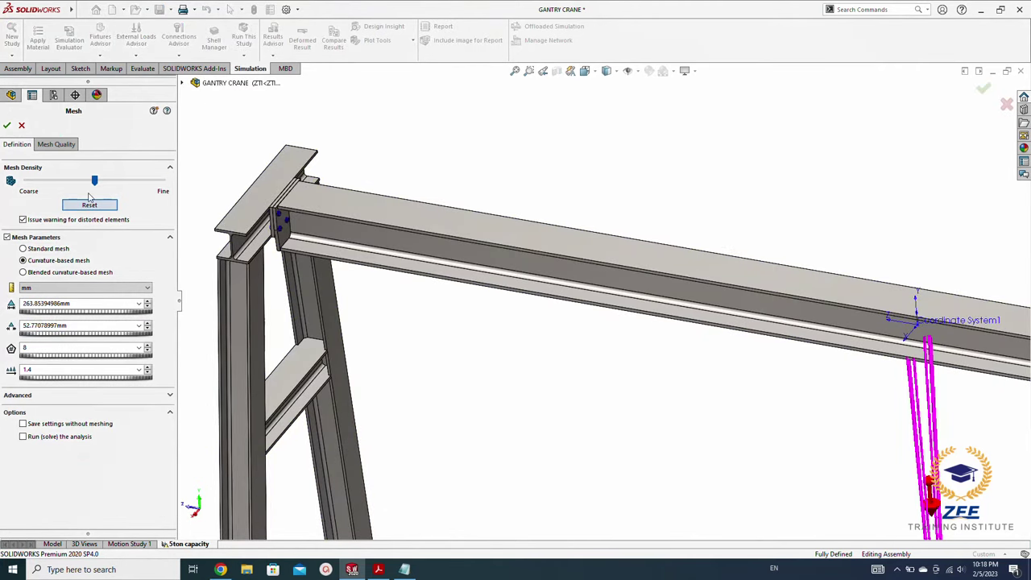
left_click(6, 125)
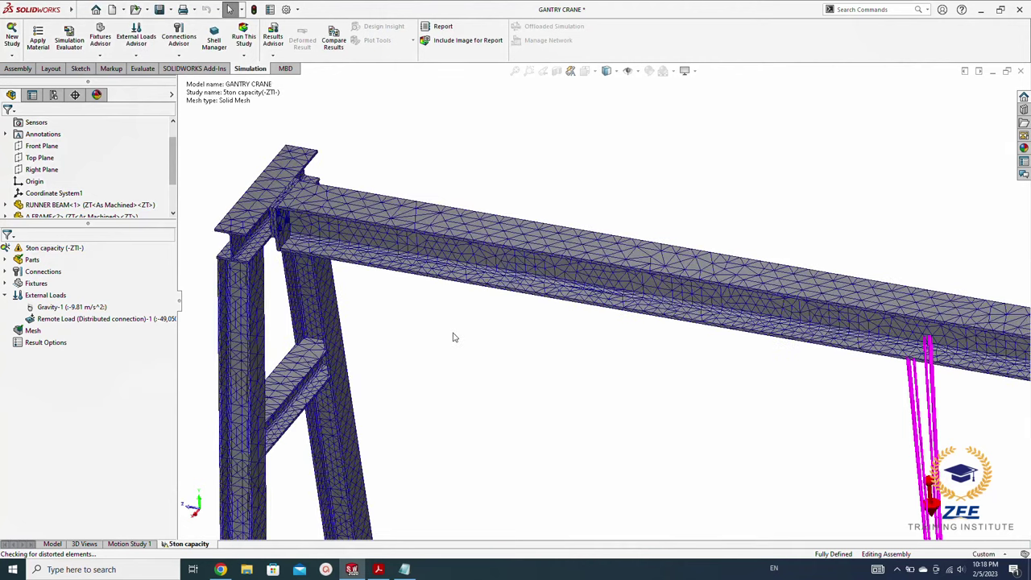
scroll(527, 402, "up", 3)
scroll(709, 419, "up", 3)
scroll(709, 419, "up", 2)
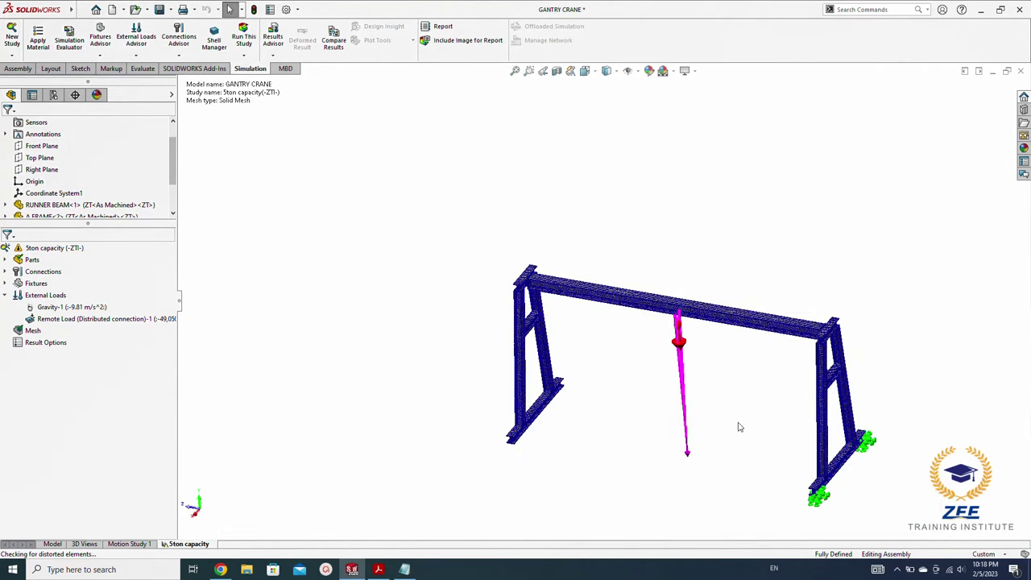
Step: Save the assembly and accept the 5ton capacity study properties unchanged
left_click(159, 9)
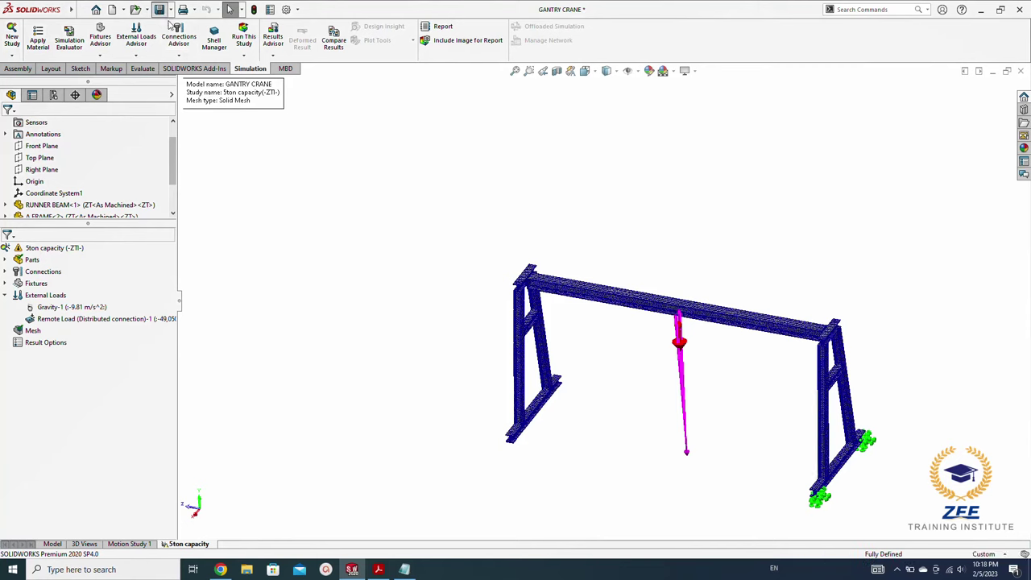
right_click(47, 249)
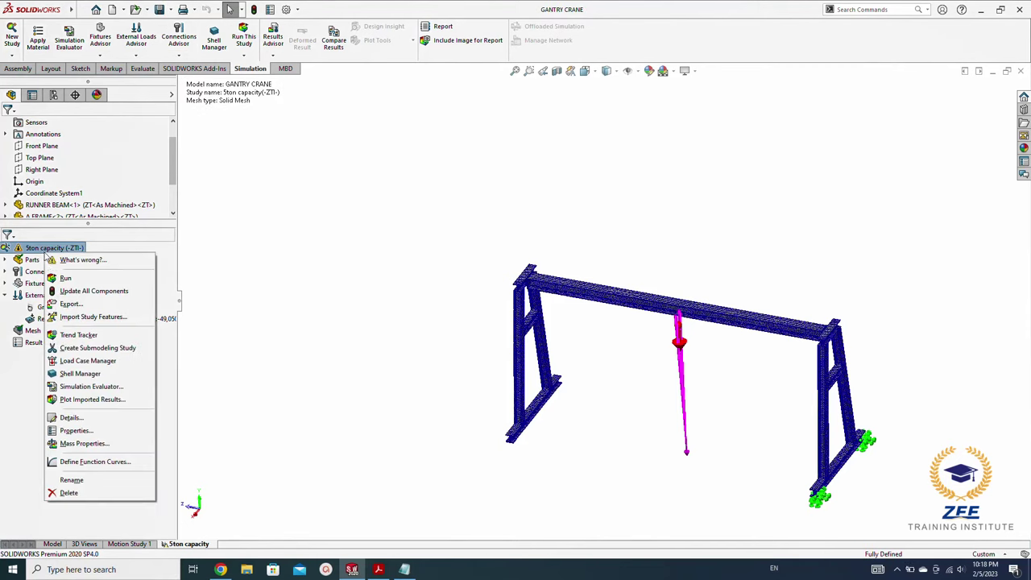
left_click(83, 431)
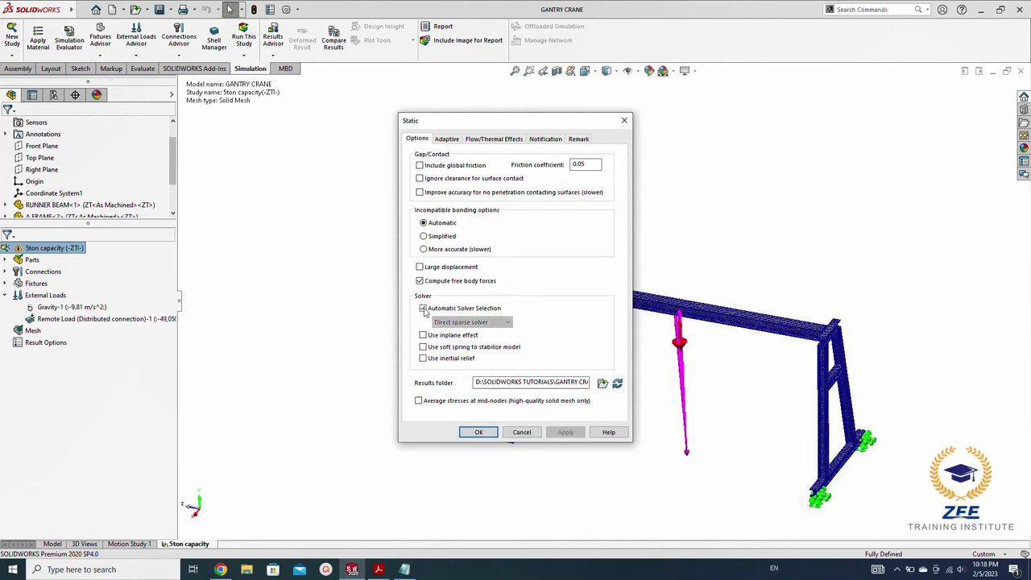
left_click(479, 433)
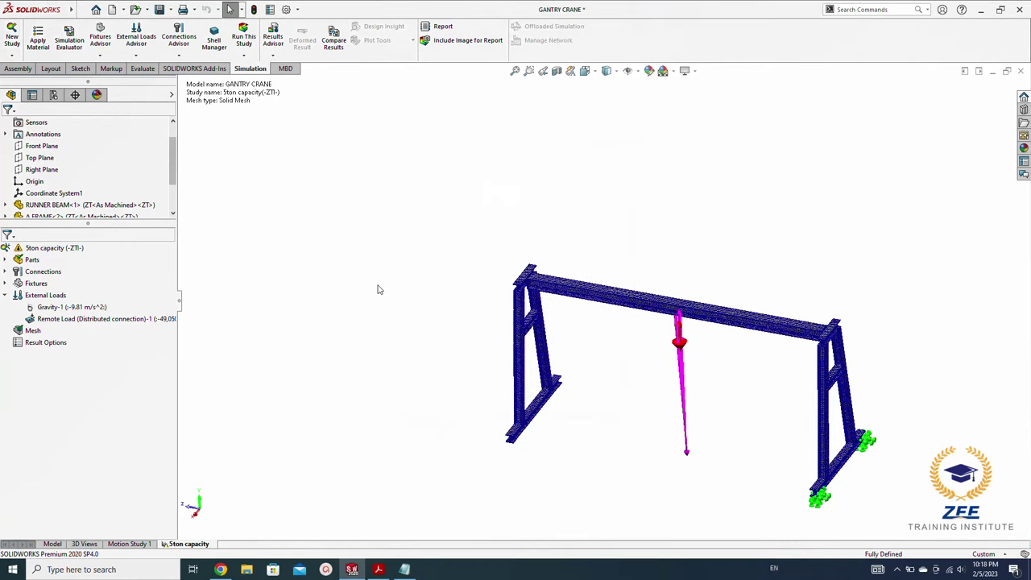
Step: Run the 5ton capacity study and show detailed solver progress in a window moved aside
left_click(238, 36)
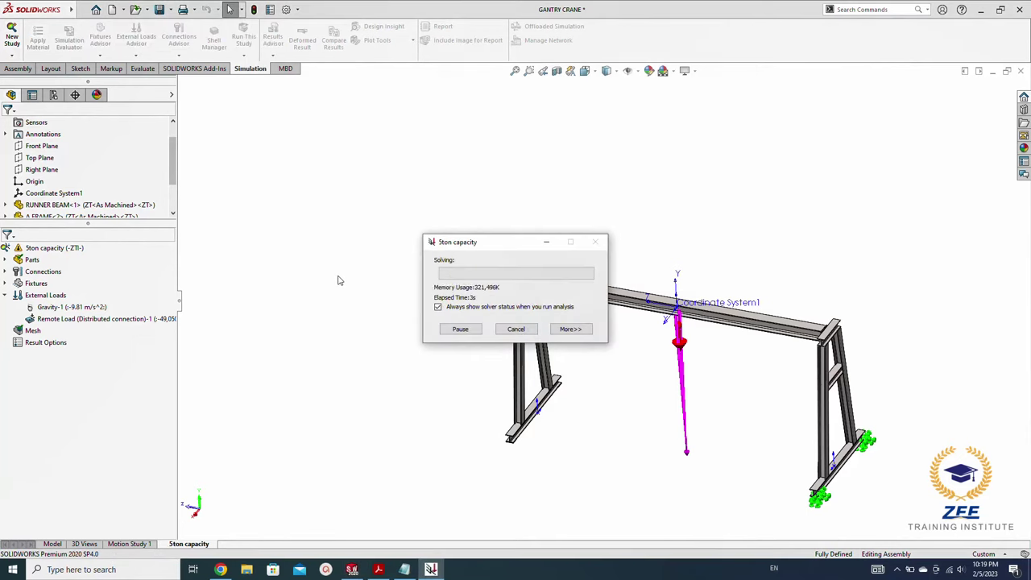
left_click(568, 329)
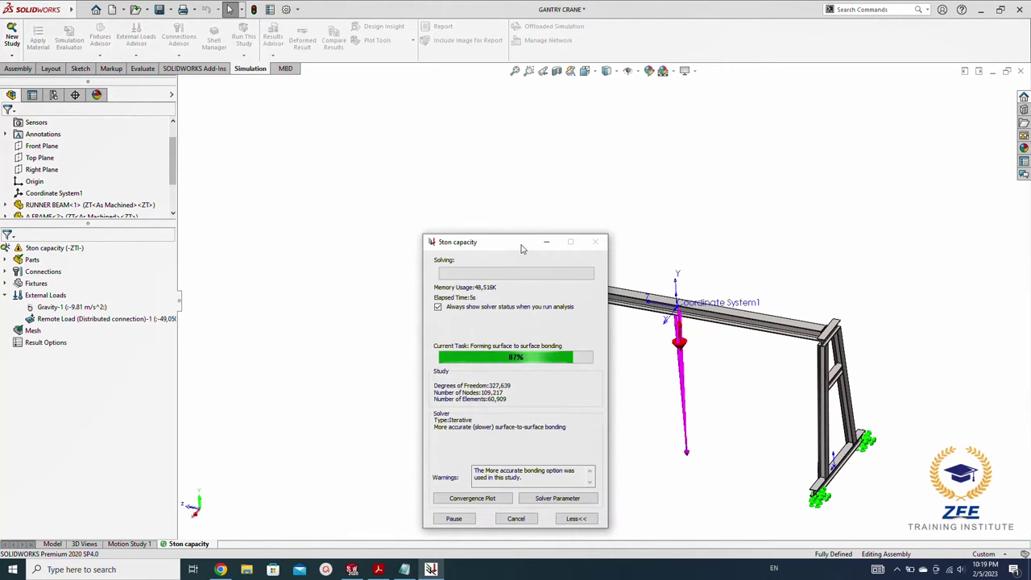
left_click_drag(522, 241, 339, 147)
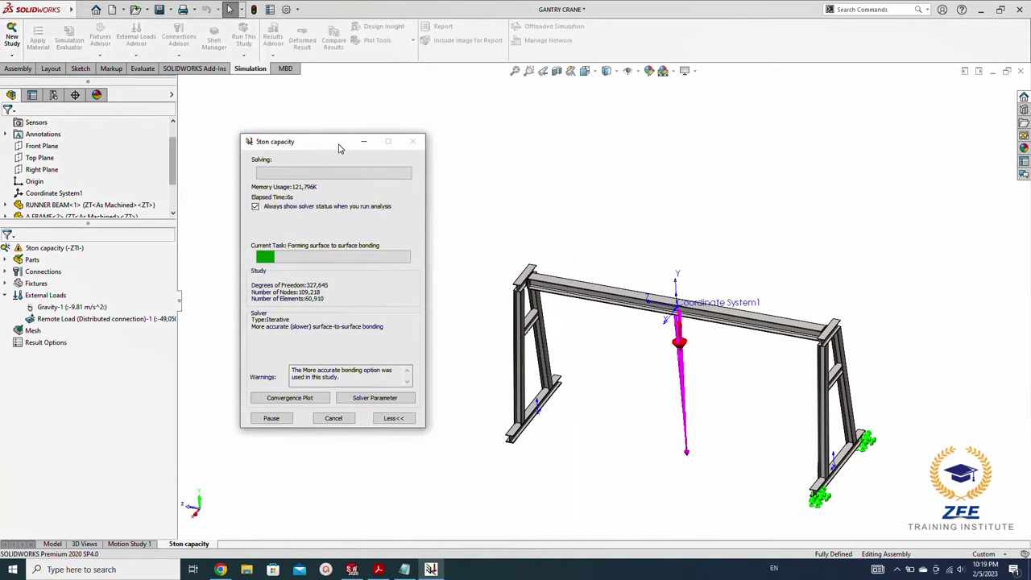
Step: Note in Notepad that solving takes a while due to advanced connections and remote load
left_click(405, 571)
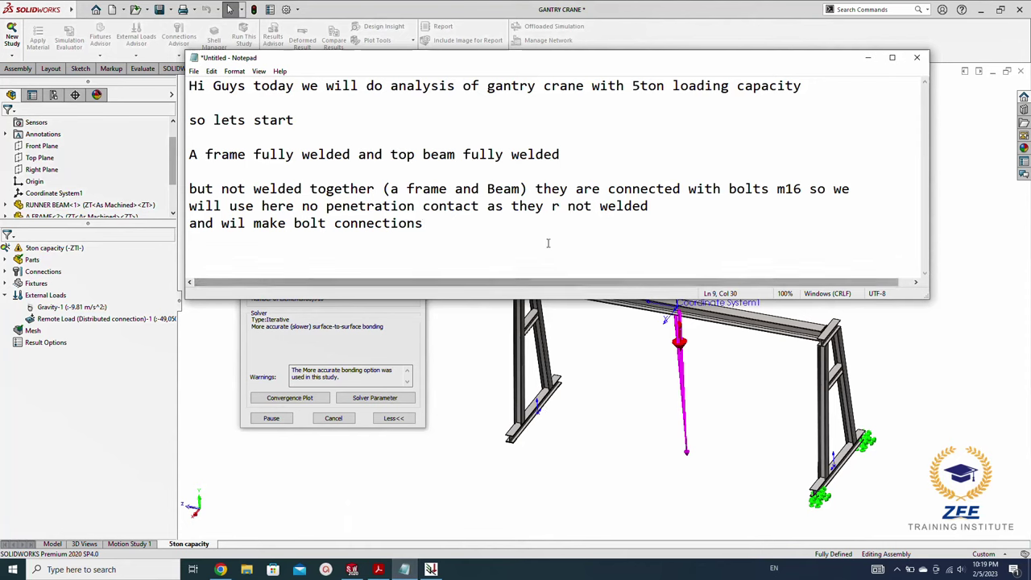
key("Return")
key("Return")
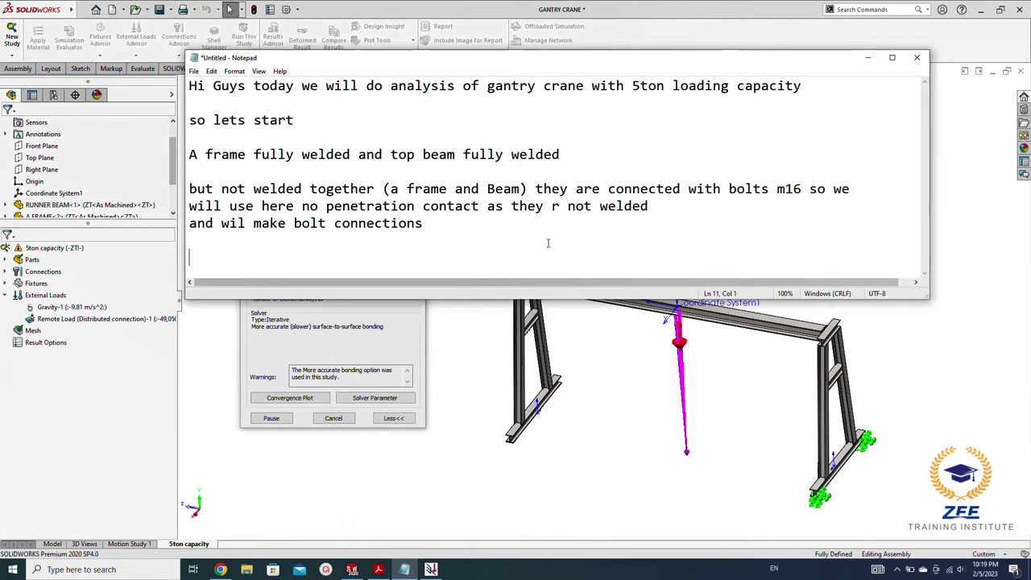
type("it ")
type("wi")
type("ll t")
type("ake")
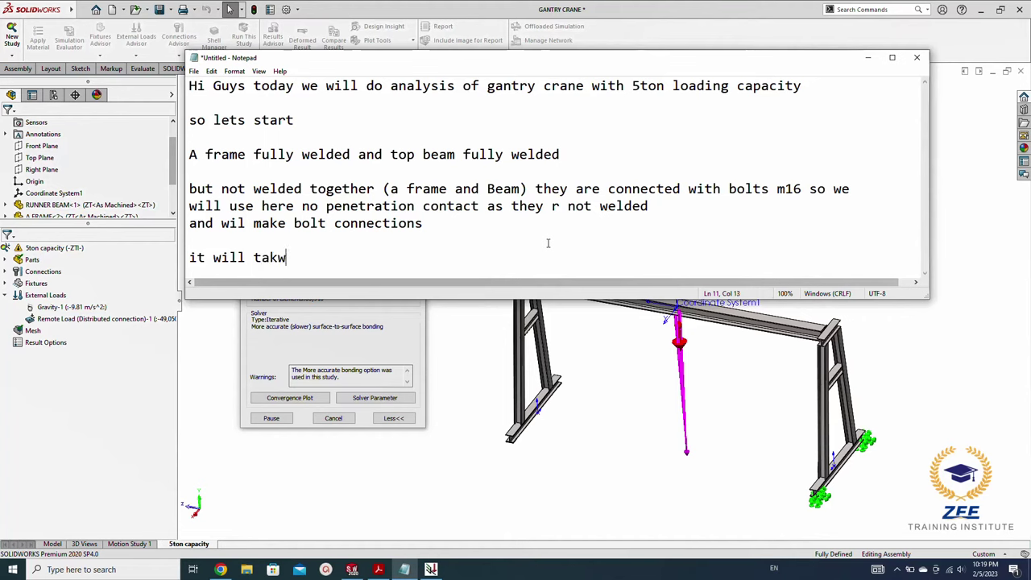
key("BackSpace")
type("e w")
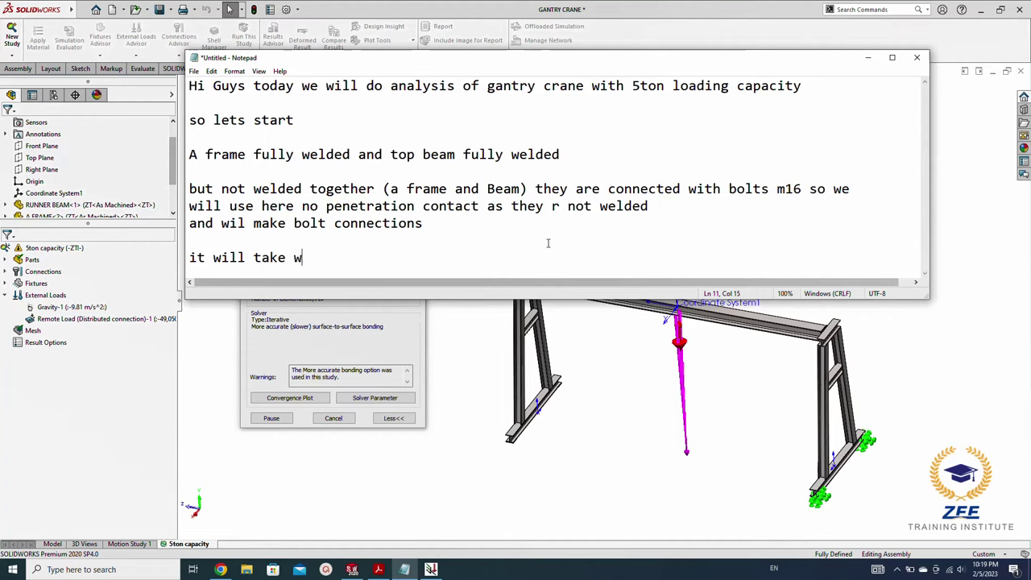
type("hile b")
type("ecause ")
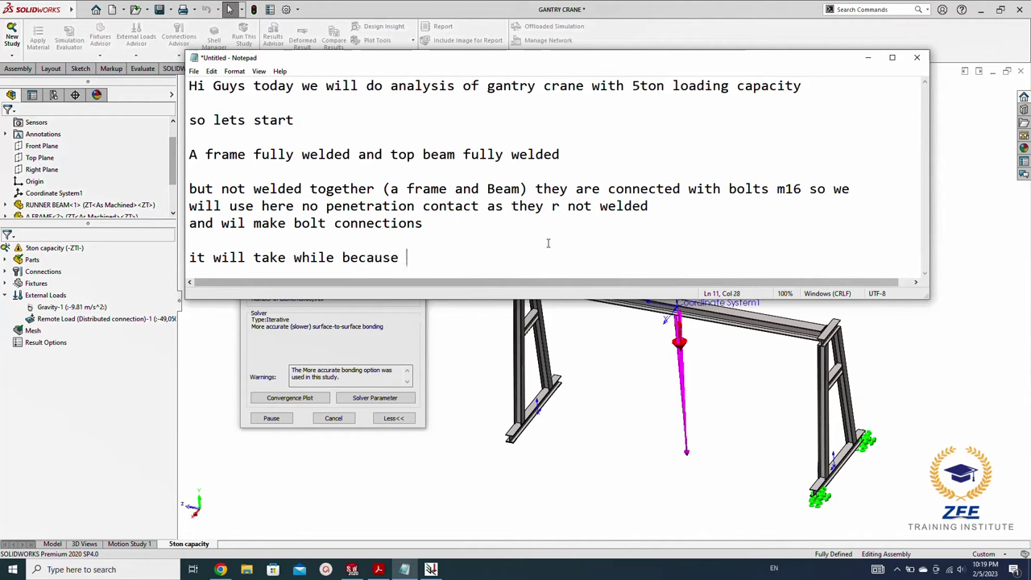
type("we ")
type("have used ")
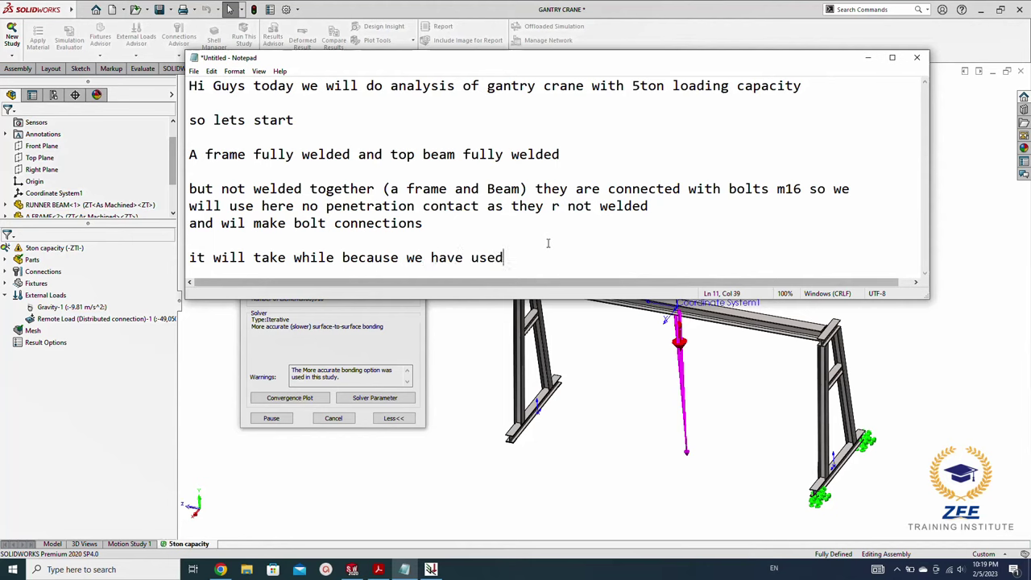
type("some")
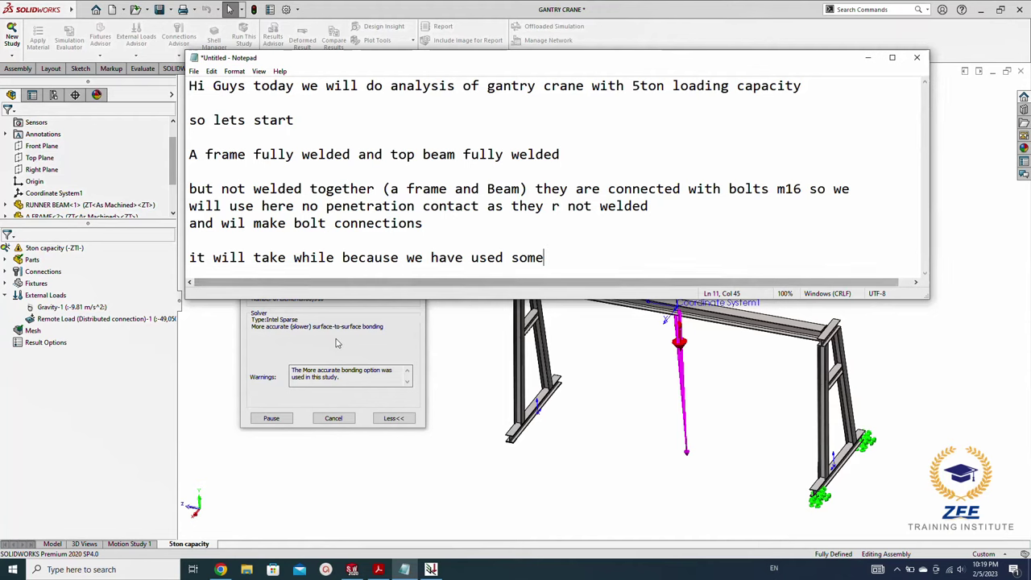
left_click(577, 257)
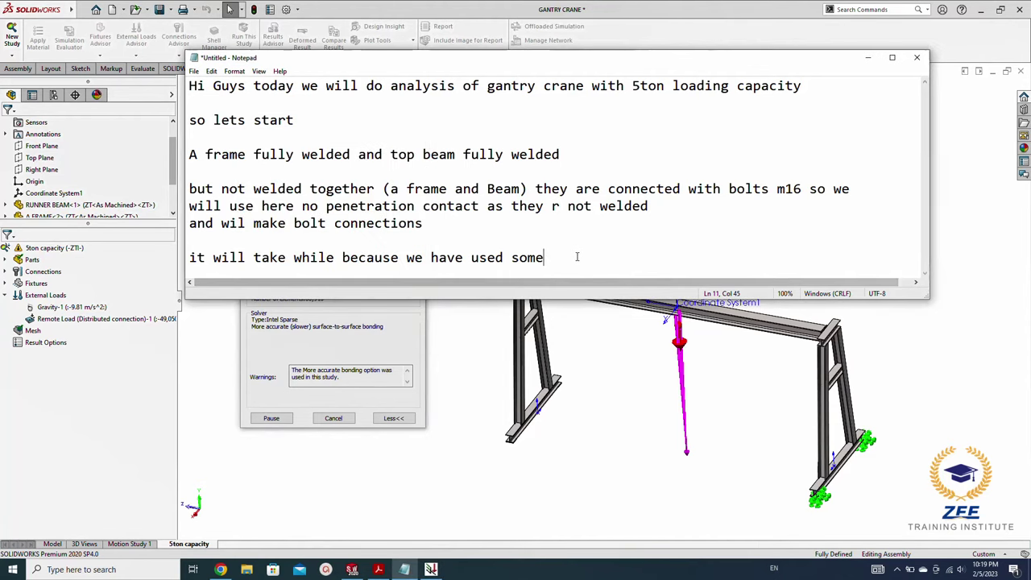
type(" advan")
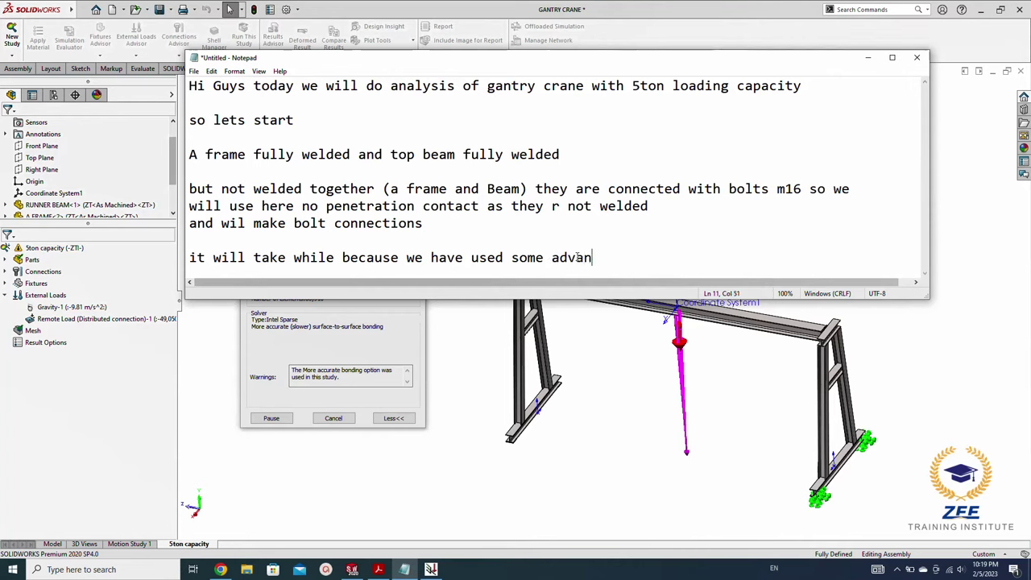
type("ced ")
type("connec")
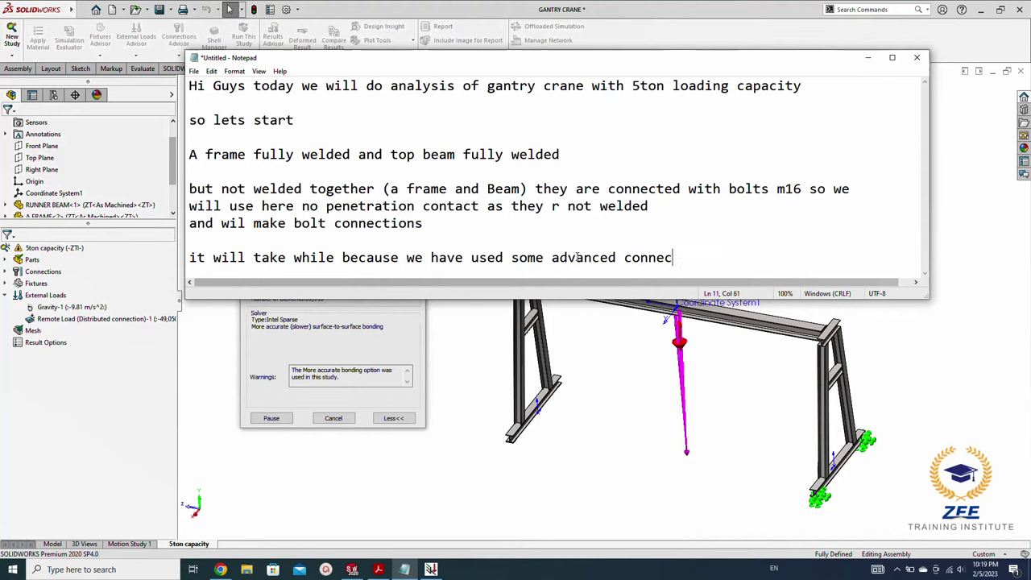
type("tions")
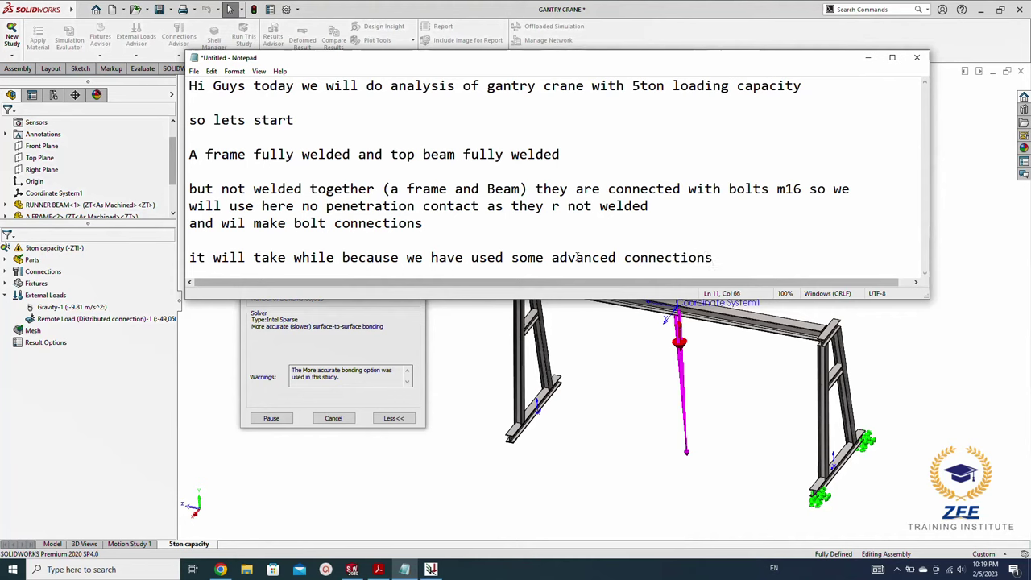
type(" and remot")
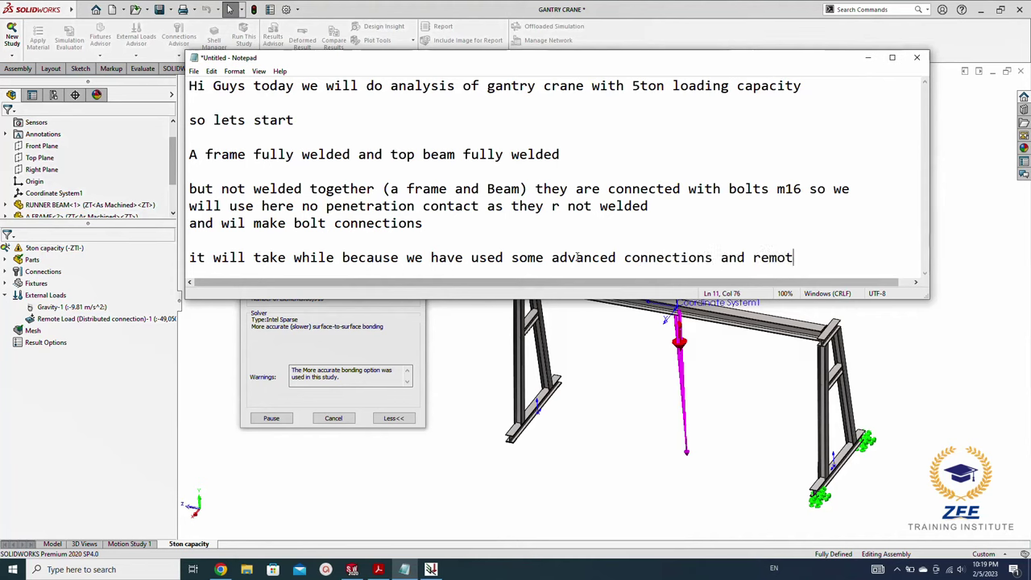
type("e load")
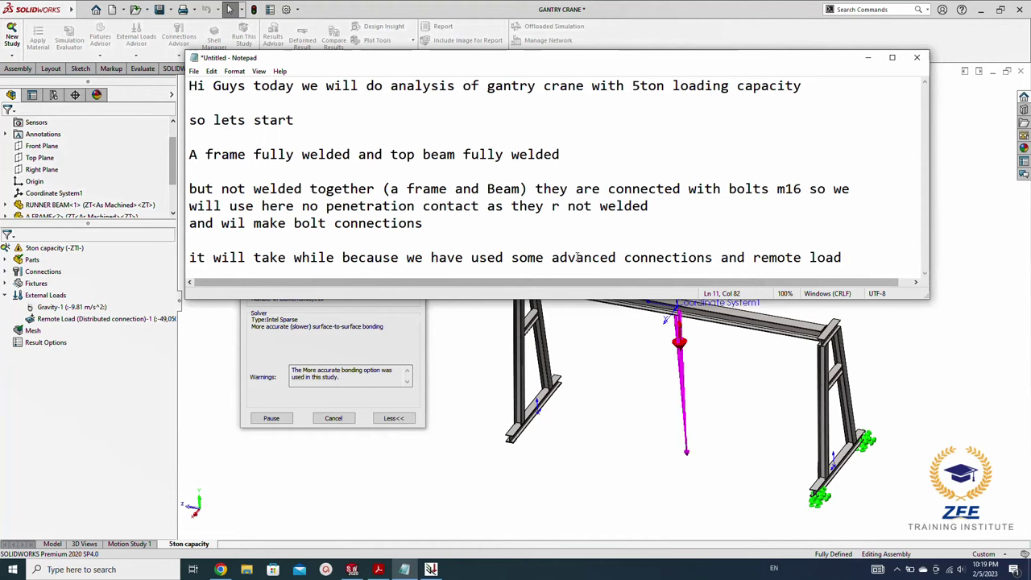
left_click(376, 359)
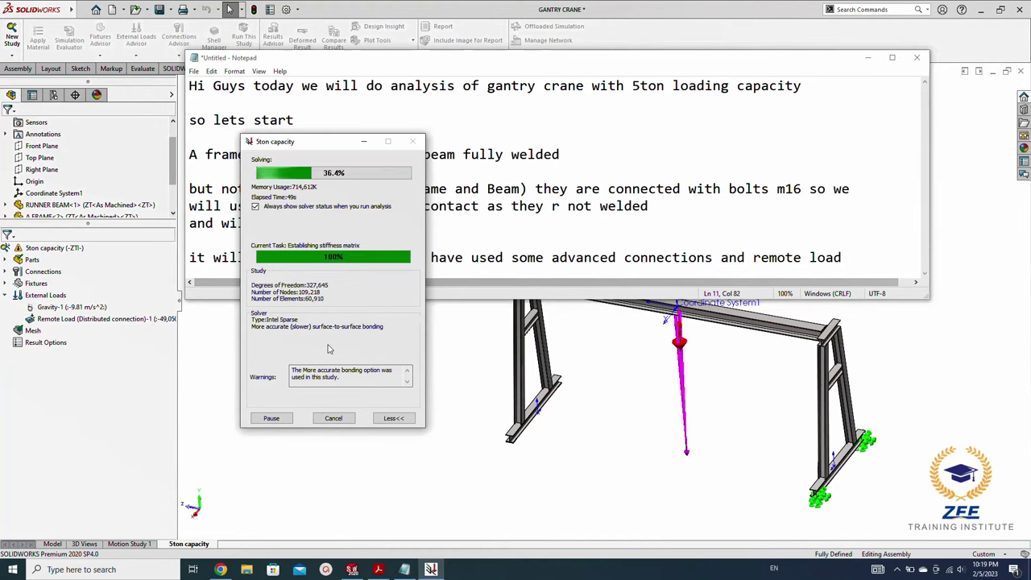
Step: Minimize Notepad and let the solve finish to display the Stress1 von Mises plot
left_click(868, 57)
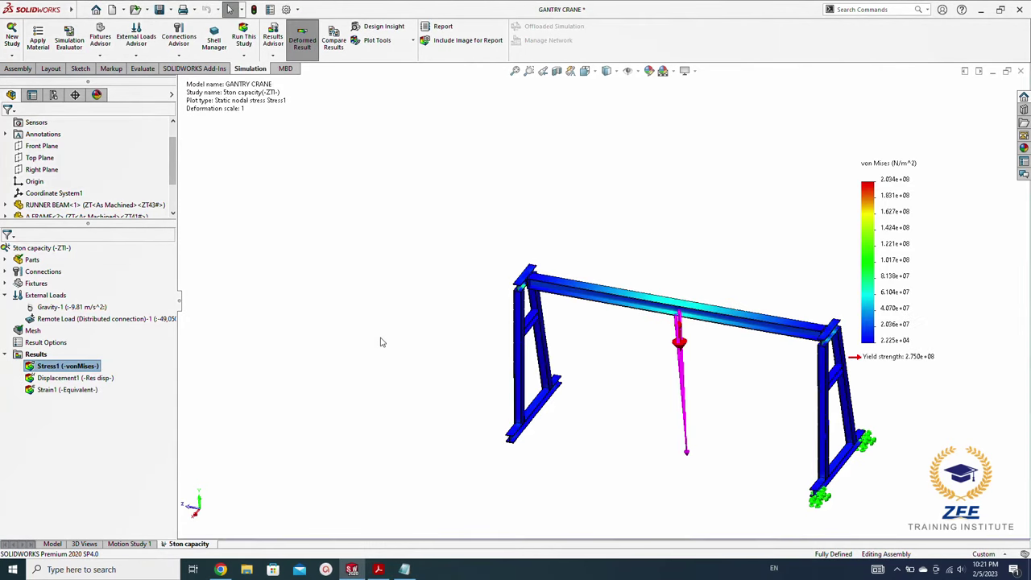
Step: Set the stress legend to floating format with 2 decimals and units of N/mm^2 (MPa)
key("f")
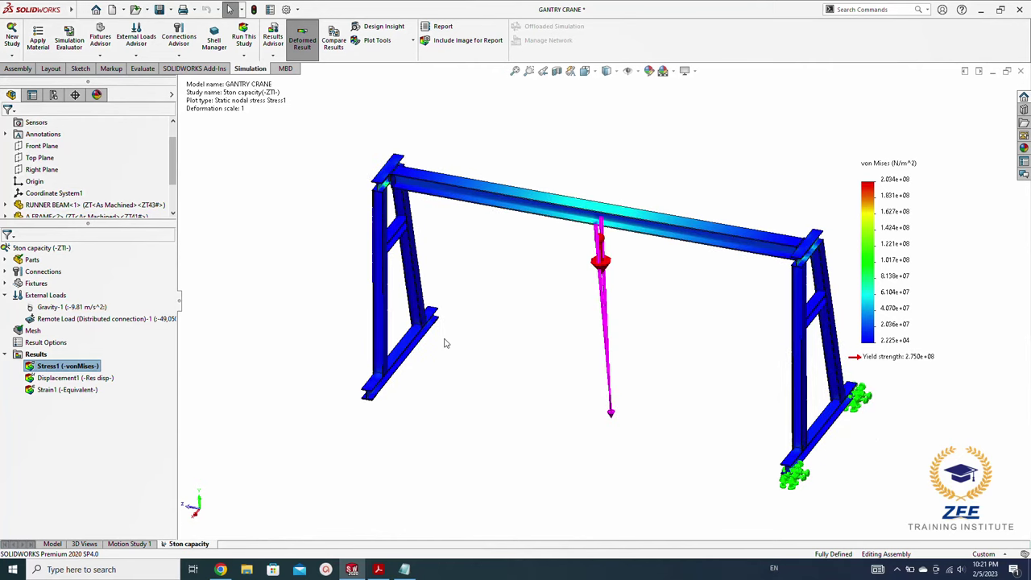
mouse_move(531, 328)
middle_mouse_down()
mouse_move(546, 285)
mouse_move(527, 262)
mouse_move(527, 282)
mouse_move(447, 292)
middle_mouse_up()
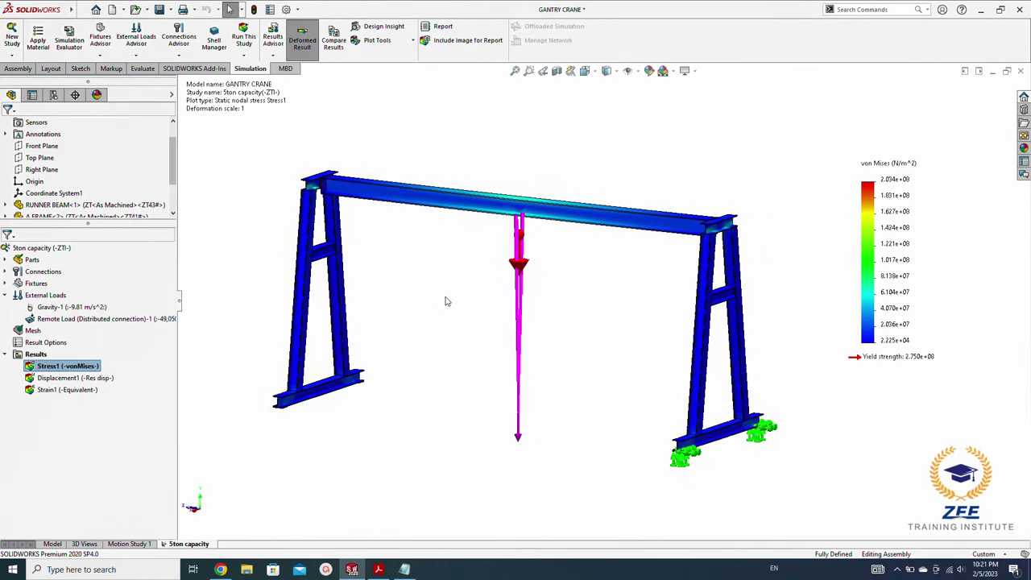
double_click(905, 292)
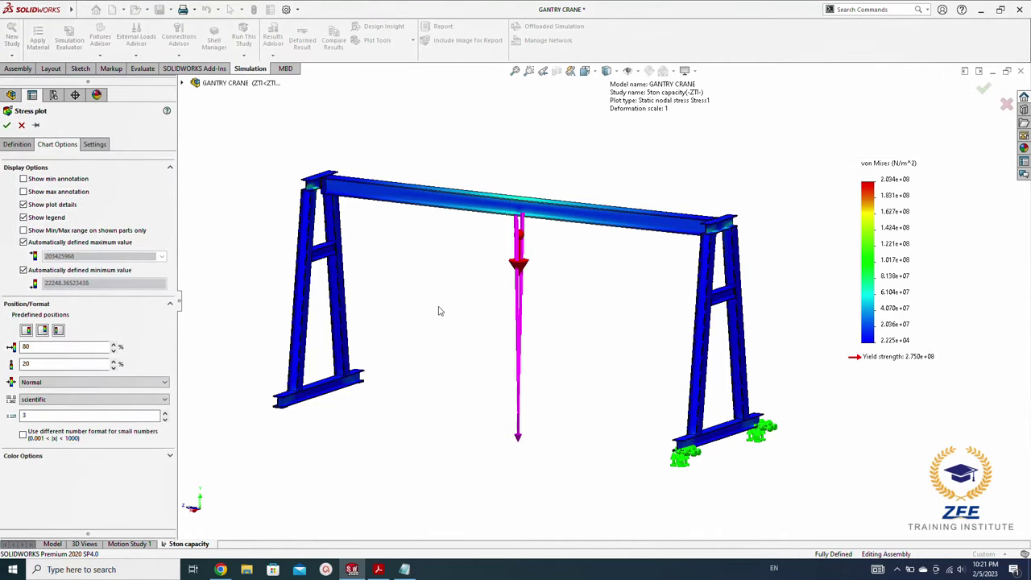
left_click(149, 398)
left_click(121, 417)
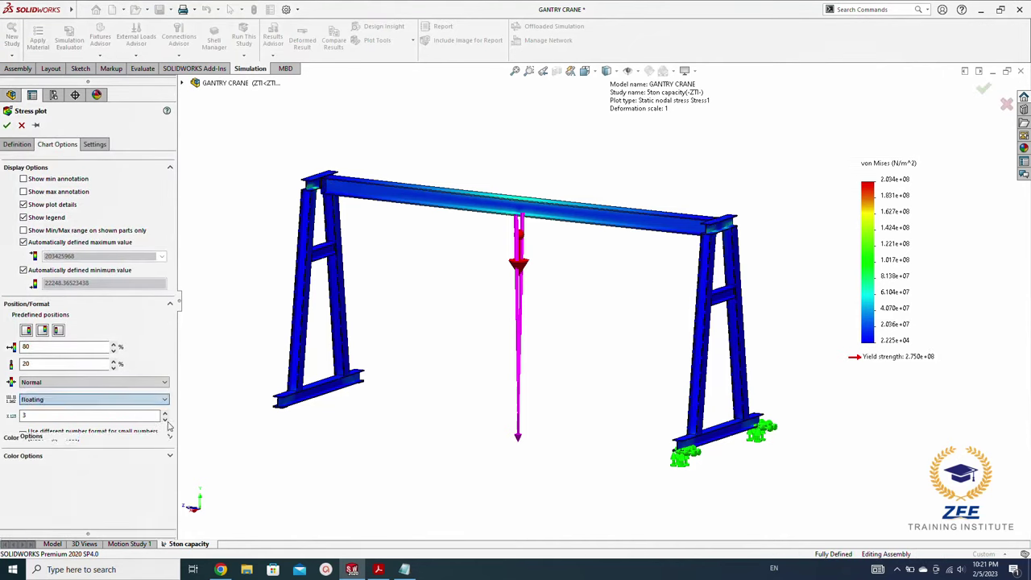
left_click(164, 420)
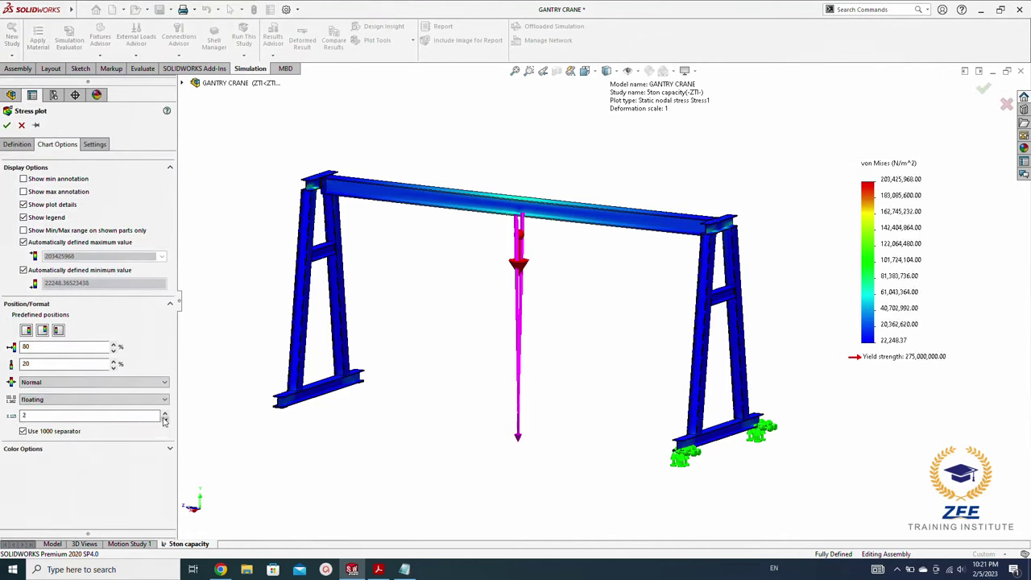
left_click(17, 145)
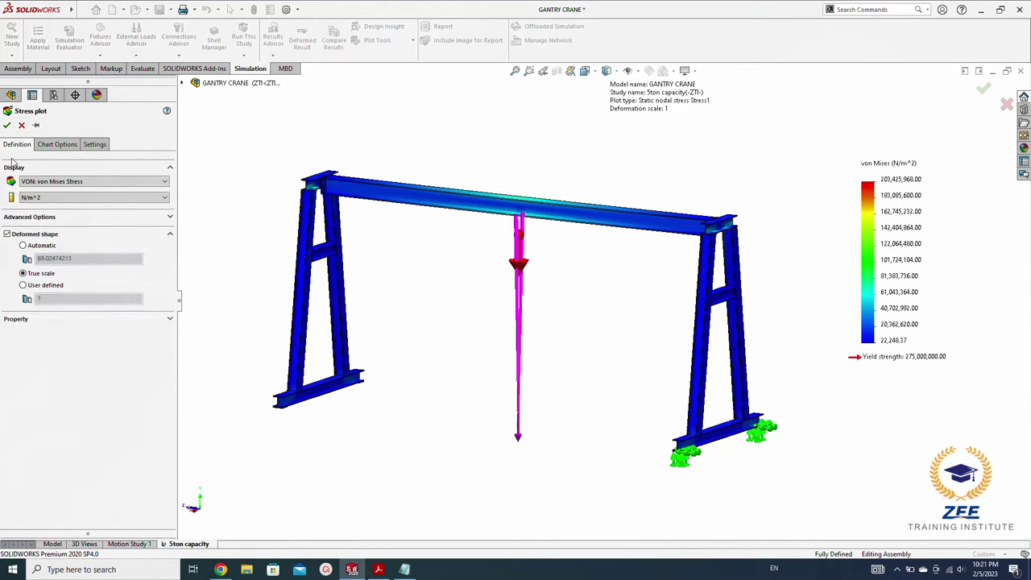
left_click(70, 199)
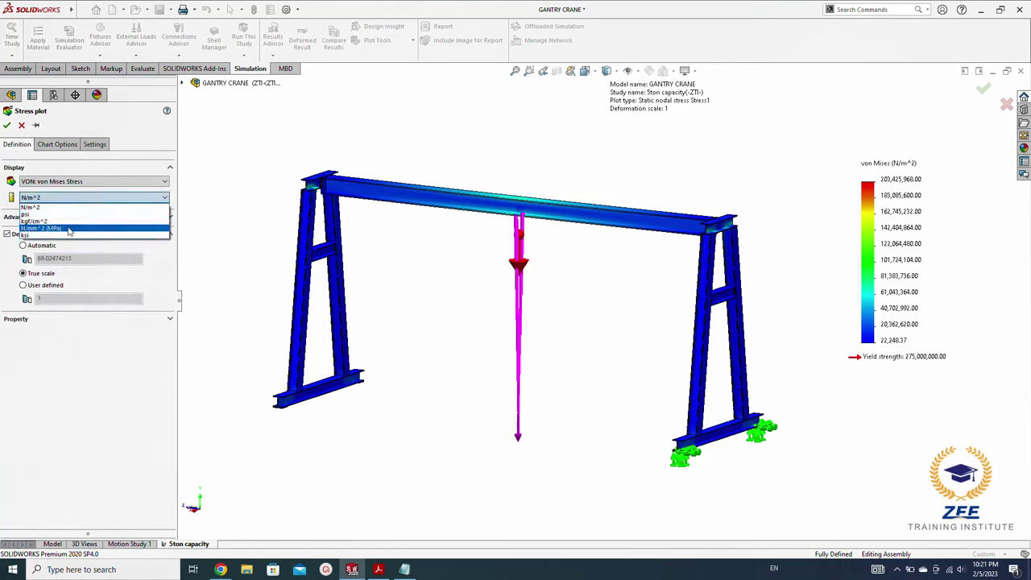
left_click(69, 229)
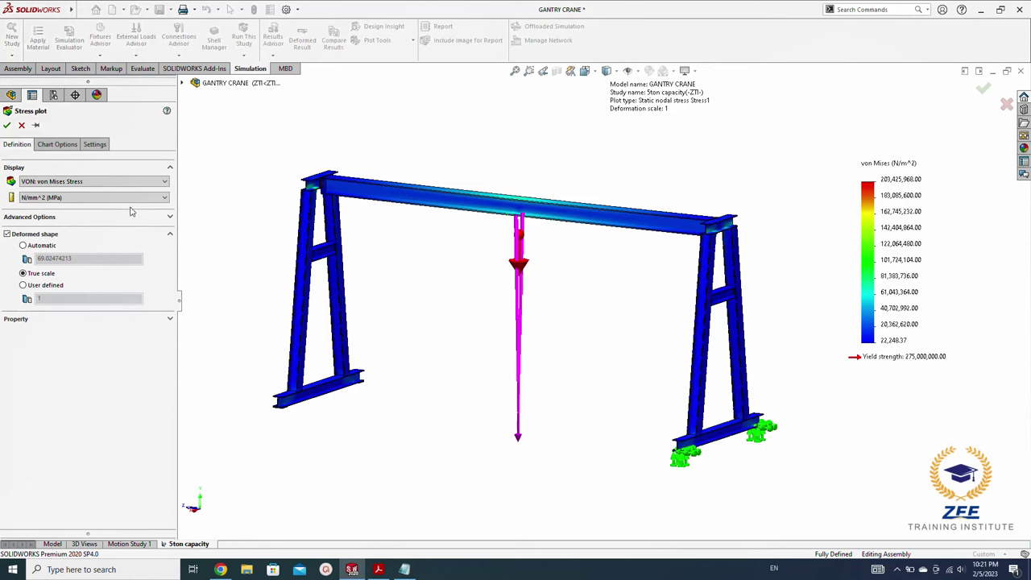
left_click(6, 125)
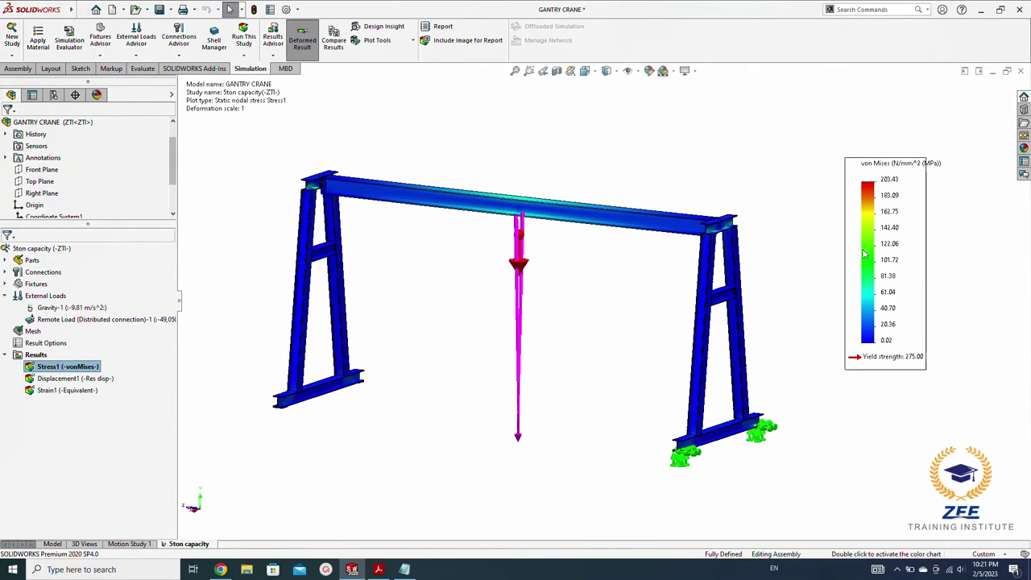
Step: Show the Displacement1 plot with its legend in floating-number format
mouse_move(498, 340)
middle_mouse_down()
mouse_move(534, 292)
mouse_move(487, 321)
middle_mouse_up()
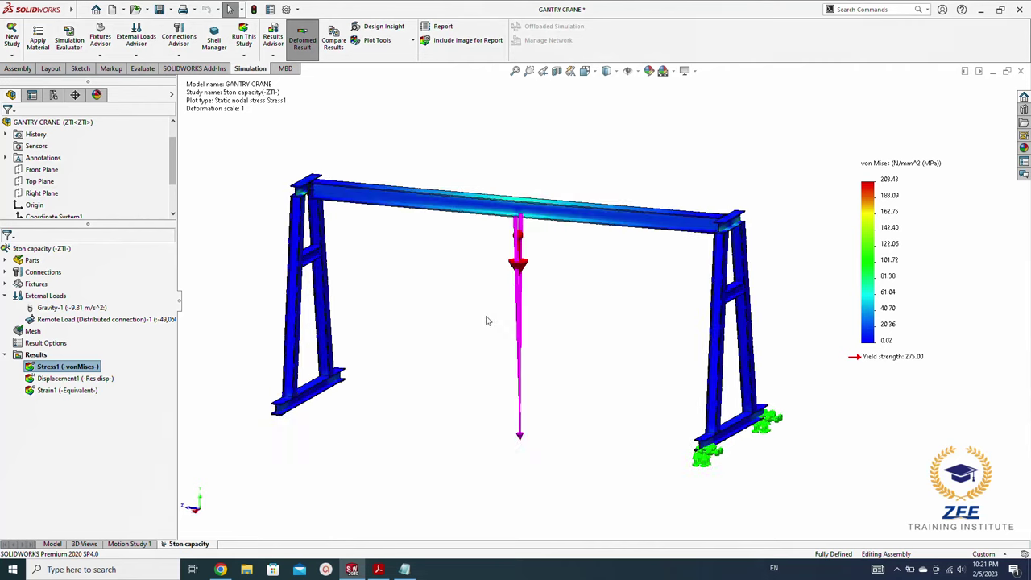
double_click(89, 379)
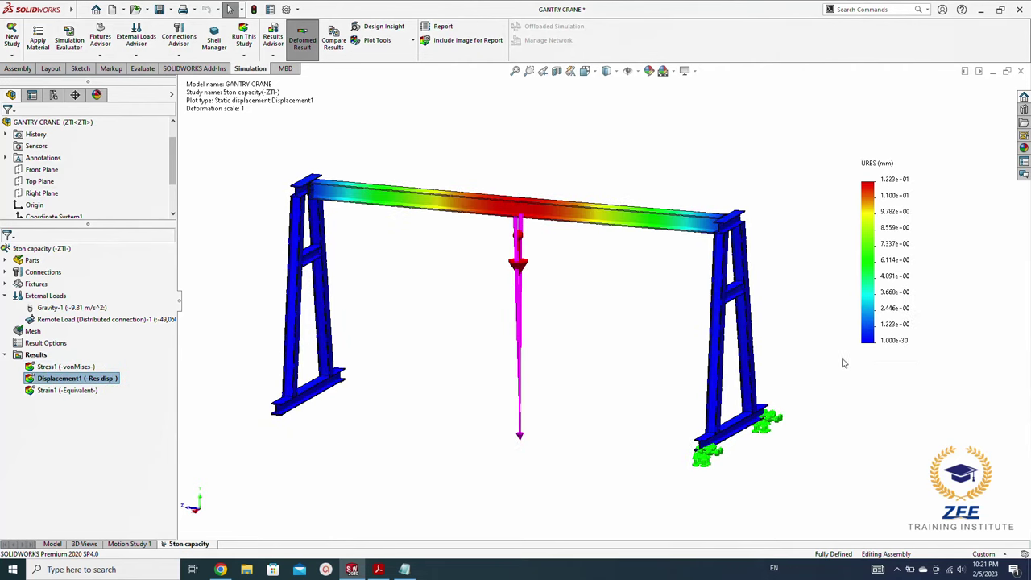
double_click(872, 270)
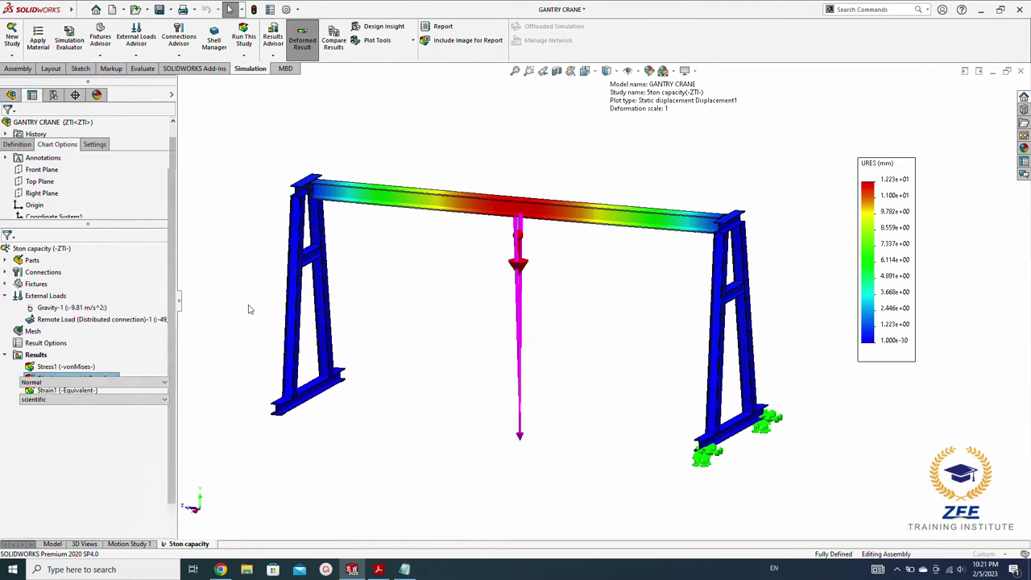
left_click(92, 400)
left_click(98, 416)
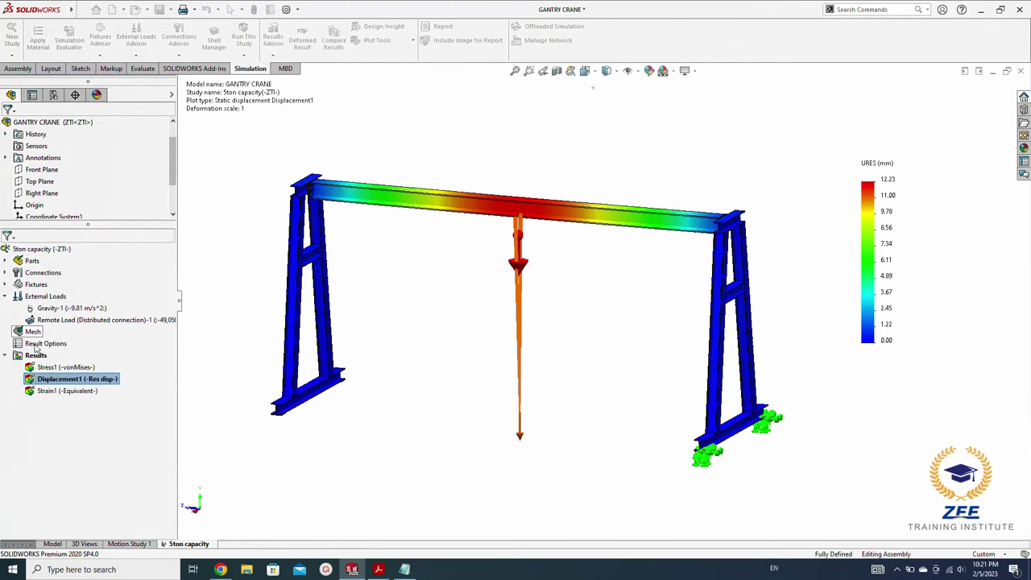
Step: Delete the Strain1 plot from the study results
right_click(49, 391)
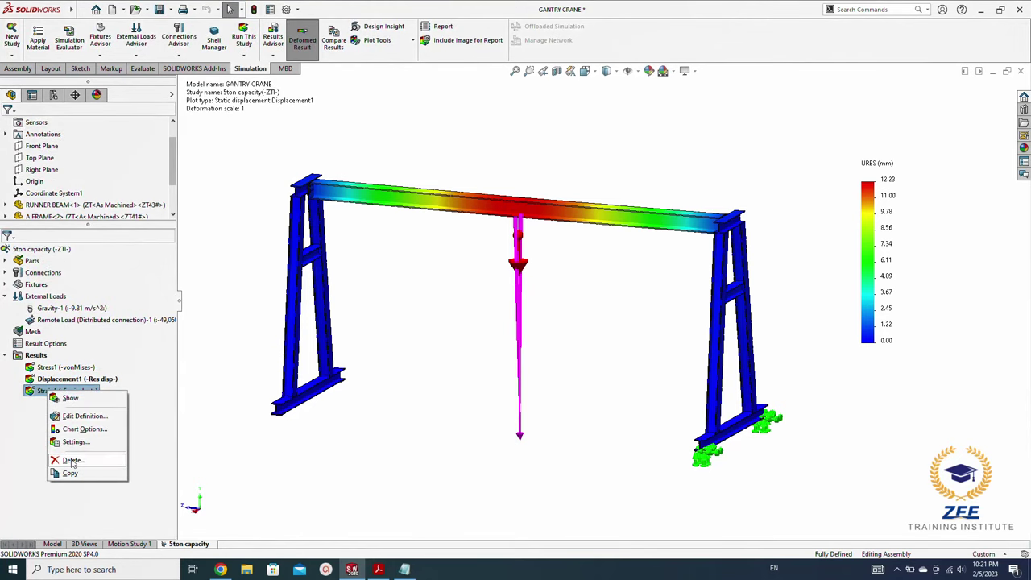
left_click(72, 460)
left_click(556, 271)
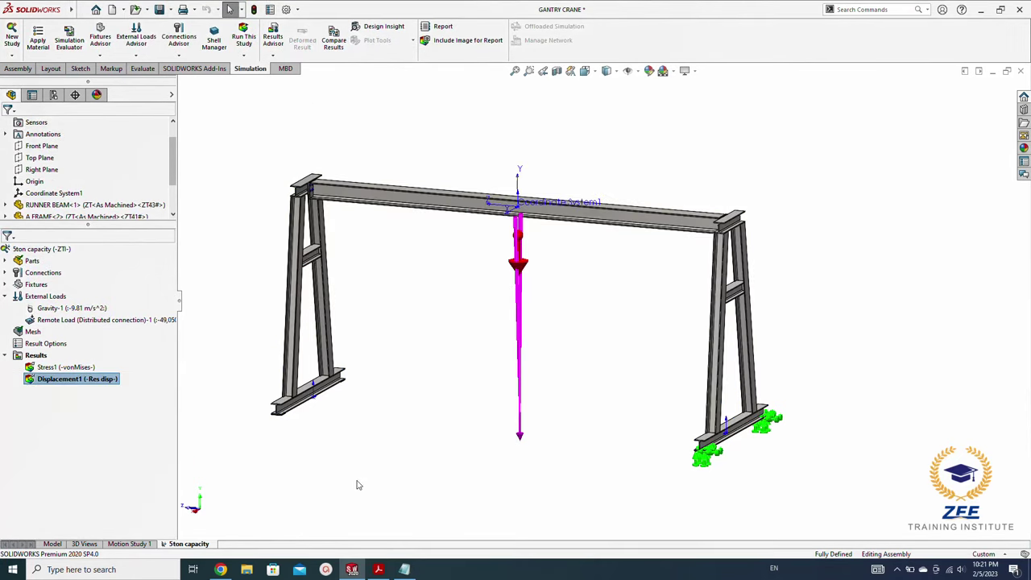
Step: Show Stress1 and zoom and orbit into the bolted beam-to-frame joint to inspect its stress
left_click(71, 367)
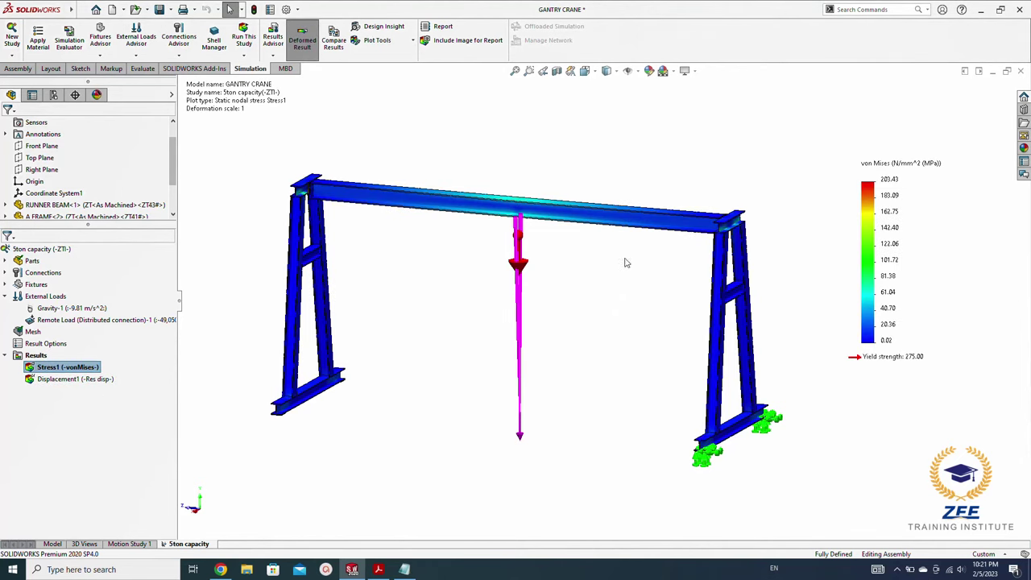
mouse_move(623, 283)
middle_mouse_down()
mouse_move(664, 237)
mouse_move(642, 267)
middle_mouse_up()
scroll(642, 268, "down", 3)
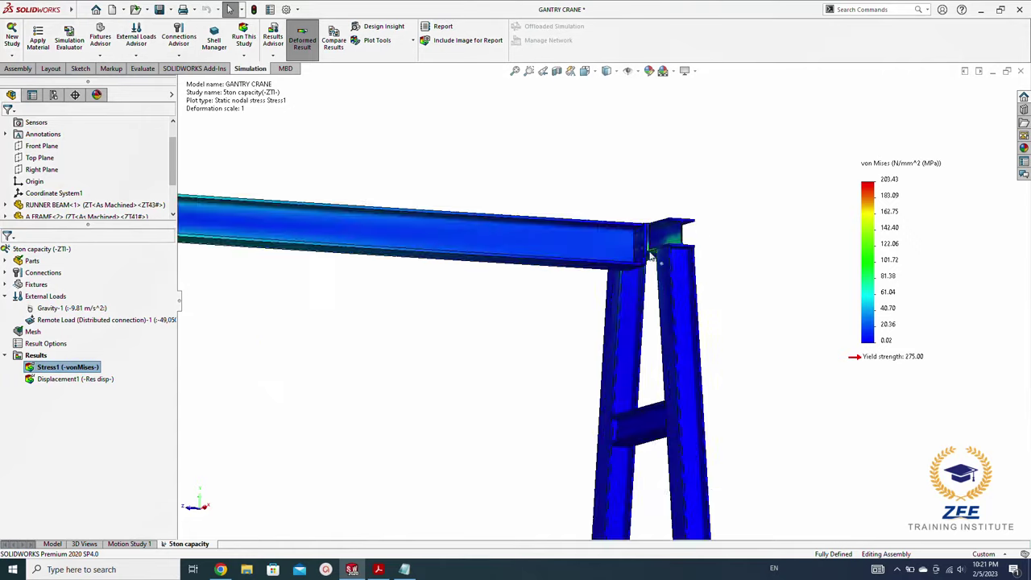
scroll(642, 267, "down", 3)
scroll(642, 267, "down", 2)
scroll(644, 264, "down", 2)
scroll(648, 261, "down", 2)
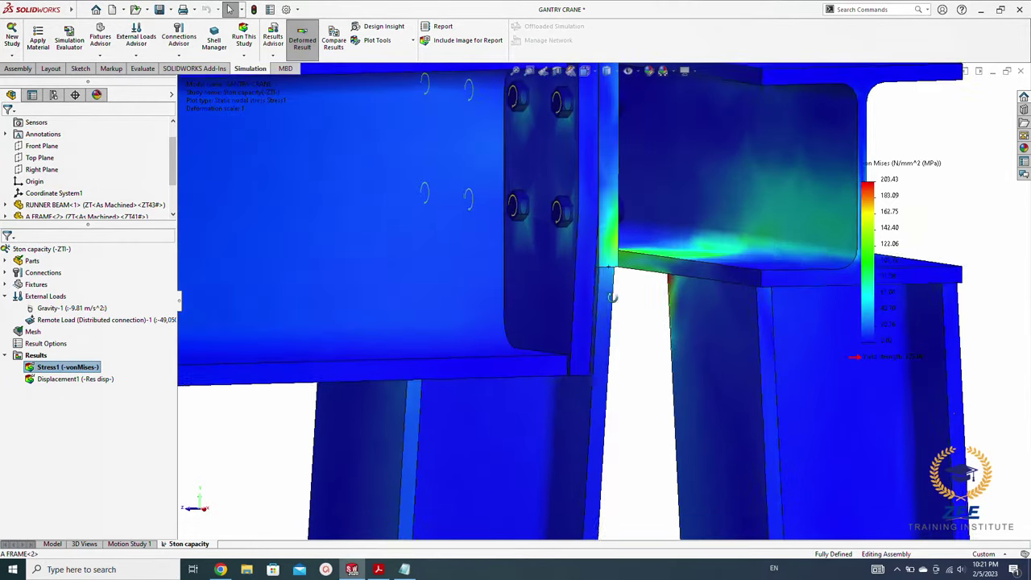
scroll(651, 258, "down", 2)
middle_click_drag(652, 258, 632, 206)
scroll(635, 222, "up", 2)
scroll(638, 242, "up", 2)
scroll(642, 258, "up", 2)
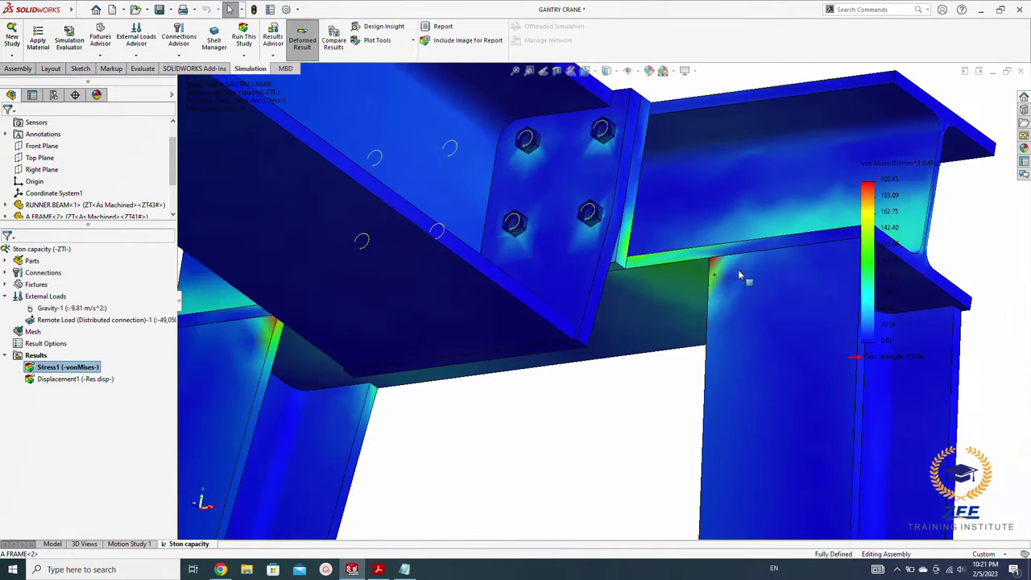
scroll(645, 276, "up", 2)
mouse_move(645, 276)
middle_mouse_down()
mouse_move(549, 340)
mouse_move(534, 363)
mouse_move(451, 292)
mouse_move(488, 315)
mouse_move(486, 352)
mouse_move(487, 313)
middle_mouse_up()
scroll(534, 363, "up", 2)
scroll(546, 396, "up", 2)
scroll(504, 363, "up", 2)
Step: Display the Displacement1 plot again in a near-front view of the crane
scroll(487, 313, "down", 1)
scroll(479, 312, "down", 1)
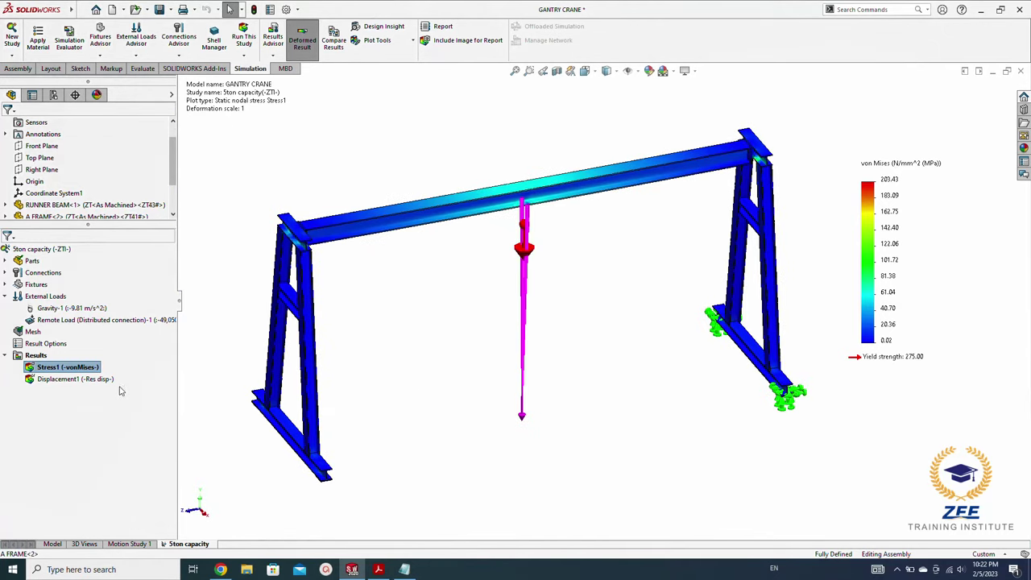
double_click(91, 380)
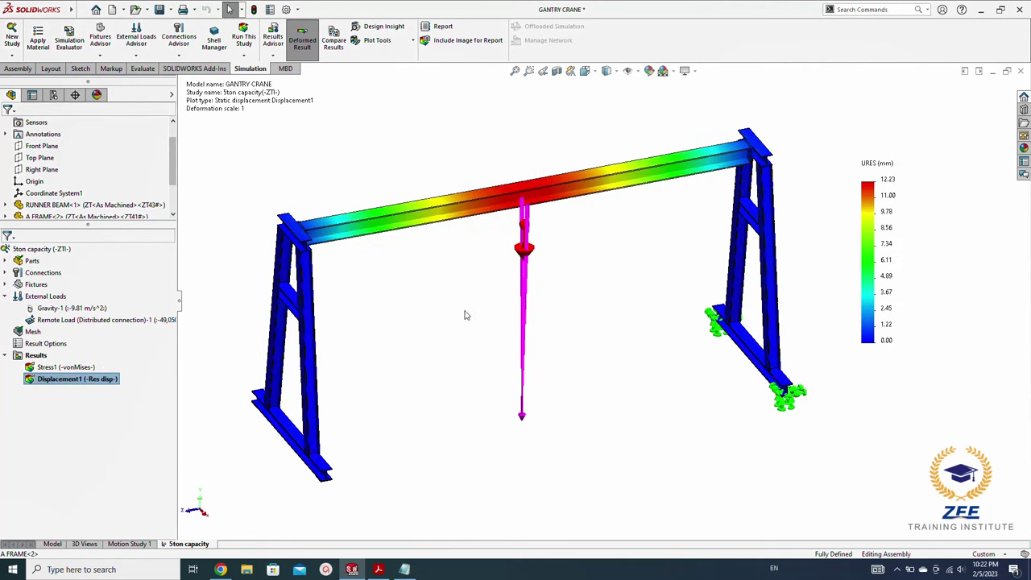
middle_click_drag(466, 270, 441, 212)
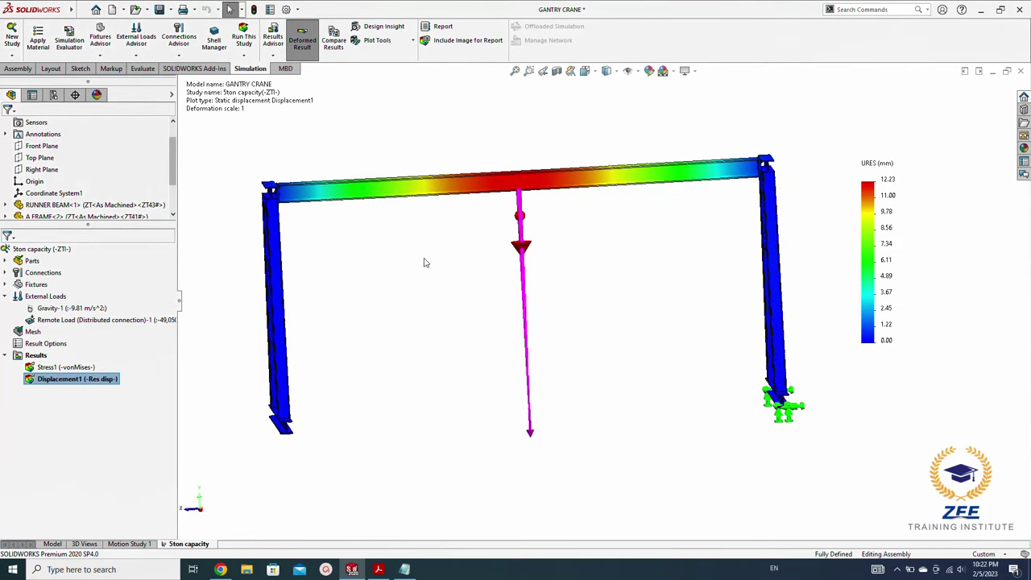
Step: List bolt connector forces, trying Counterbore with Nut-1 before switching back to All connectors
right_click(35, 357)
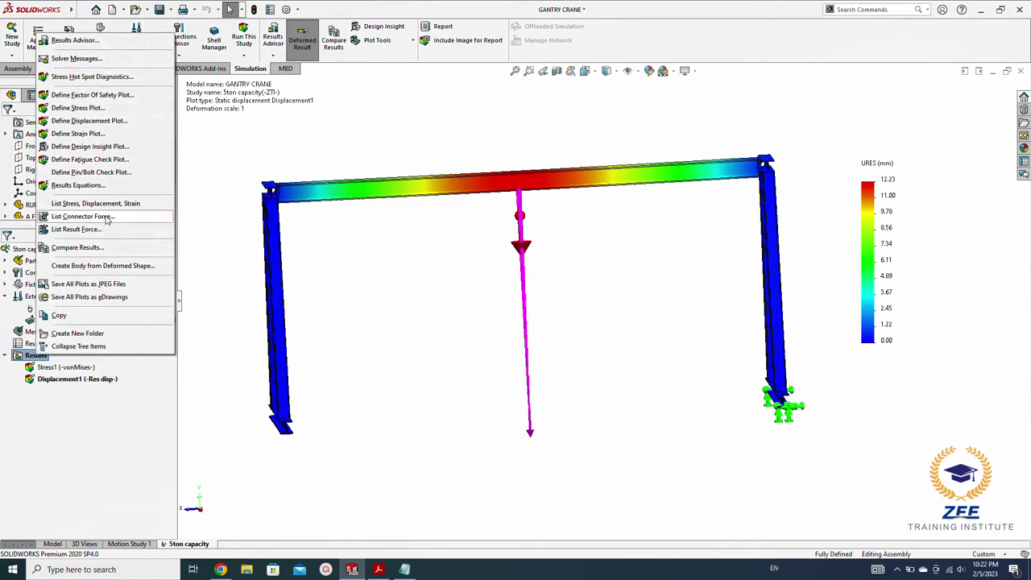
left_click(108, 218)
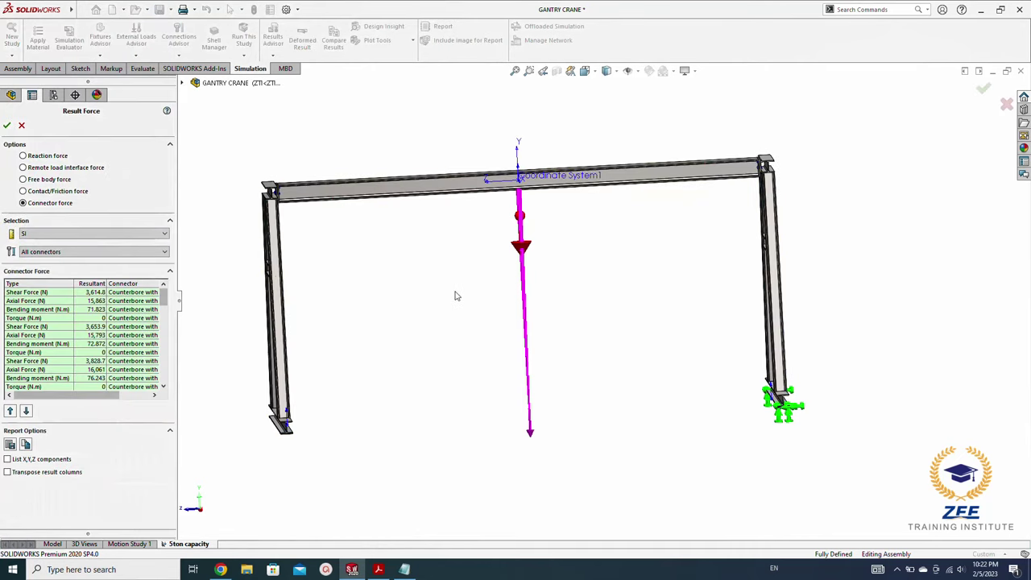
mouse_move(434, 294)
middle_mouse_down()
mouse_move(459, 301)
mouse_move(456, 312)
middle_mouse_up()
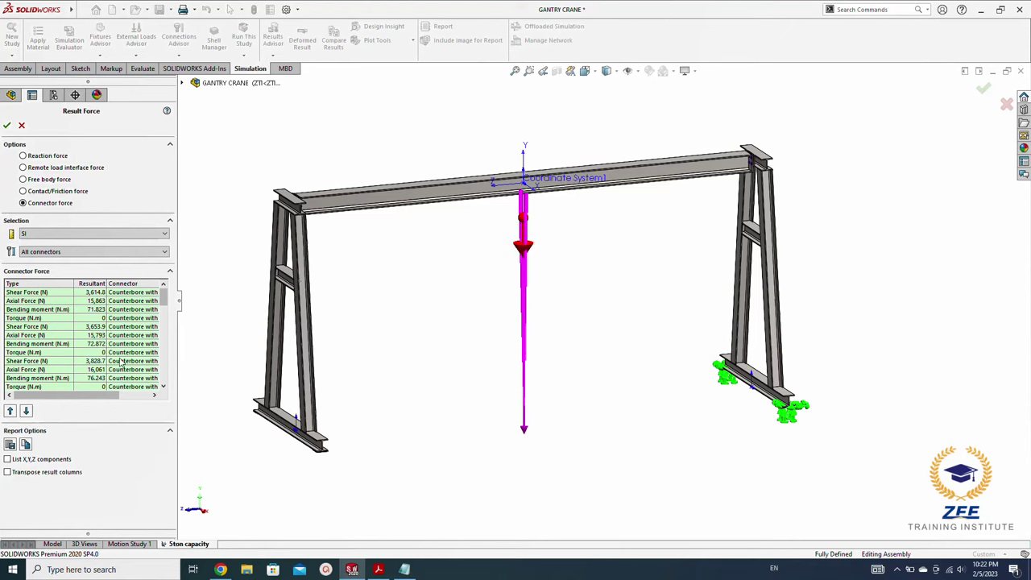
left_click(69, 253)
left_click(81, 311)
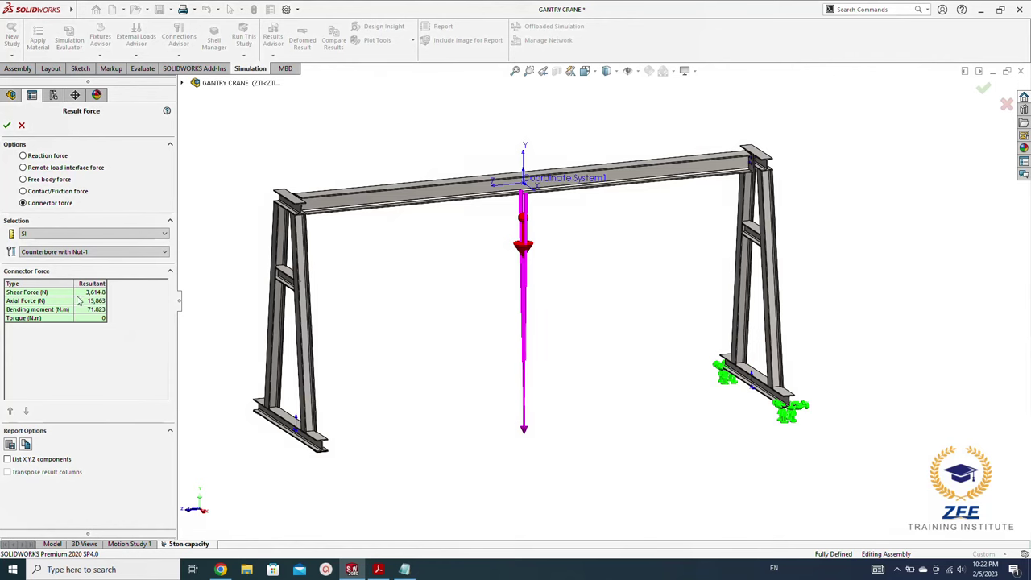
left_click(105, 252)
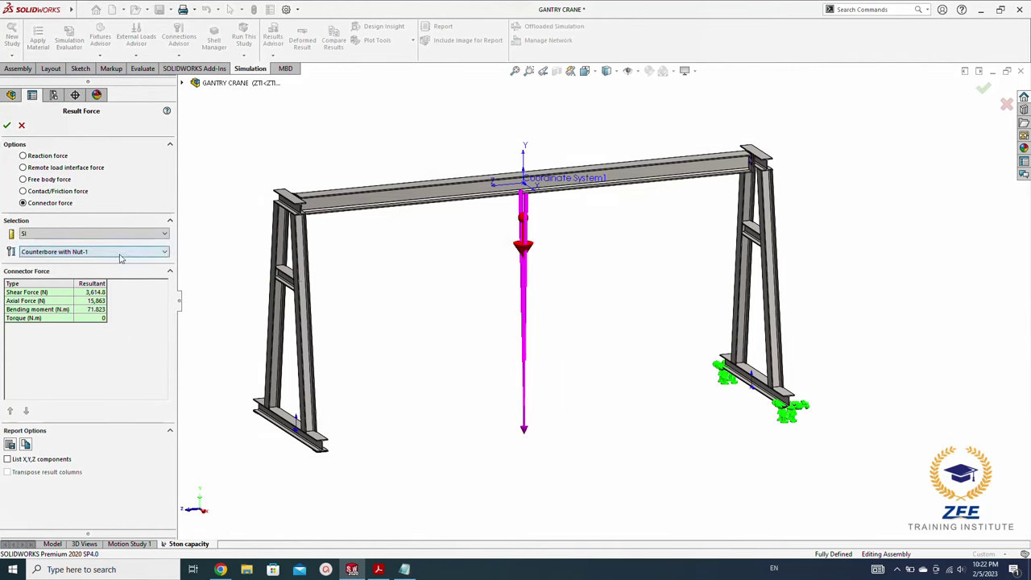
left_click(104, 320)
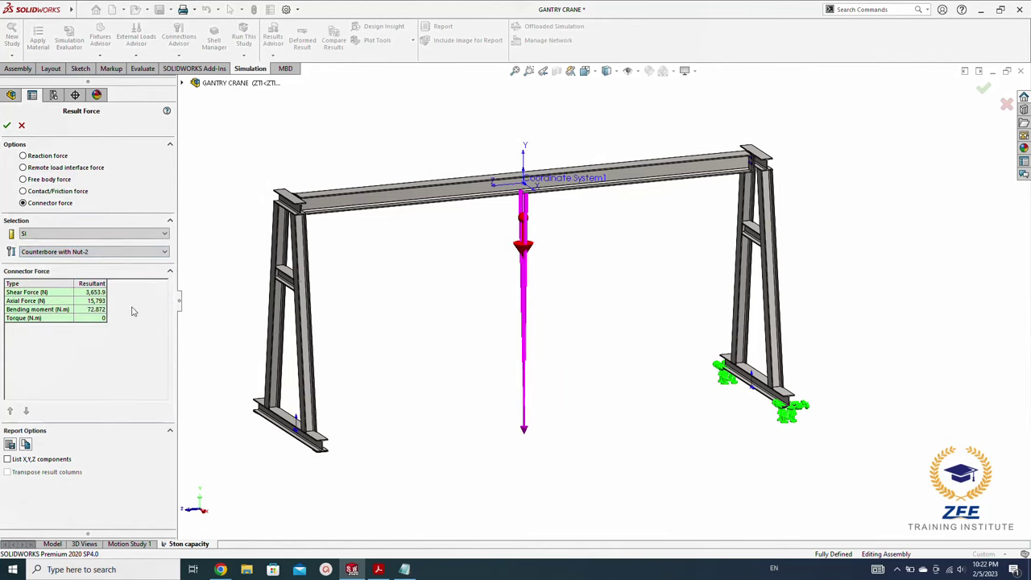
left_click(139, 254)
left_click(138, 262)
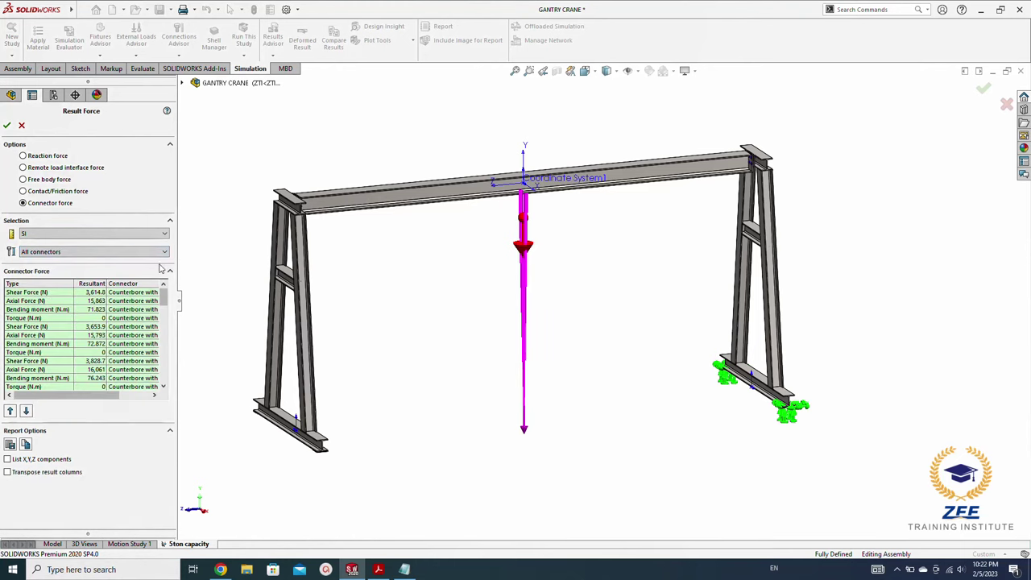
left_click(26, 411)
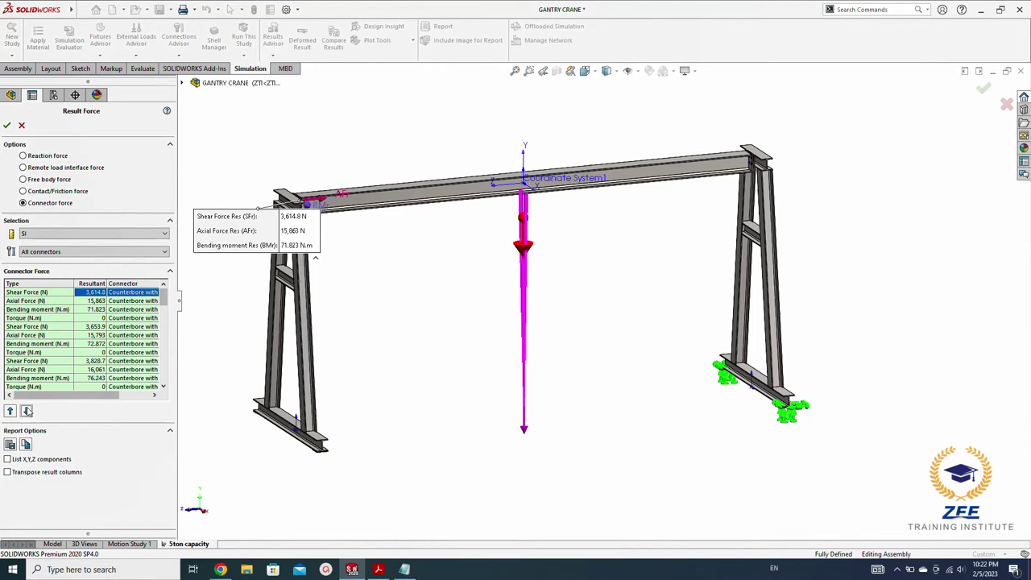
Step: Label the next bolt and separate the overlapping 3,614.8 N and 3,653.9 N callouts
left_click(26, 411)
left_click_drag(238, 231, 286, 153)
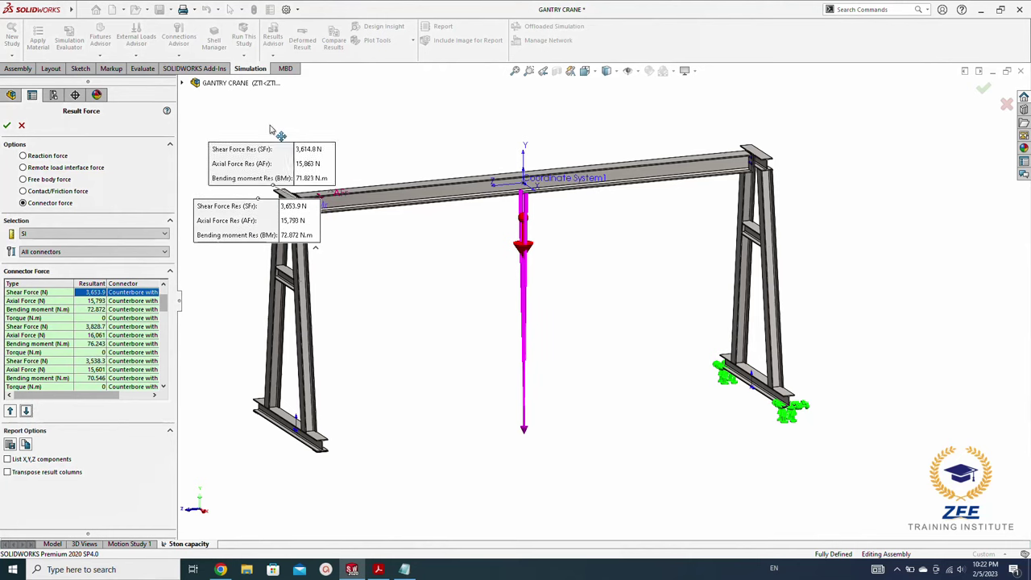
left_click_drag(246, 226, 223, 319)
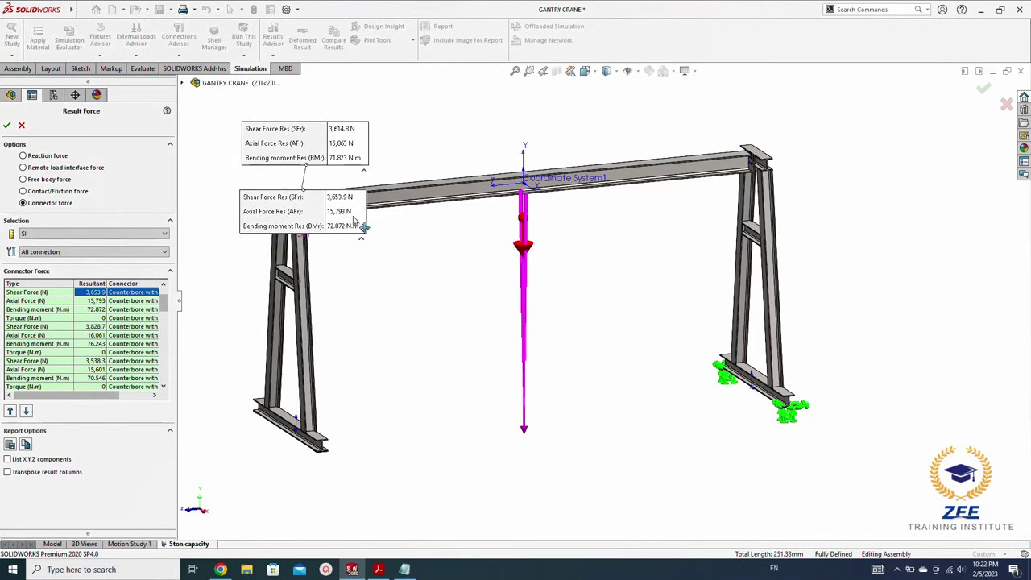
left_click_drag(355, 227, 351, 303)
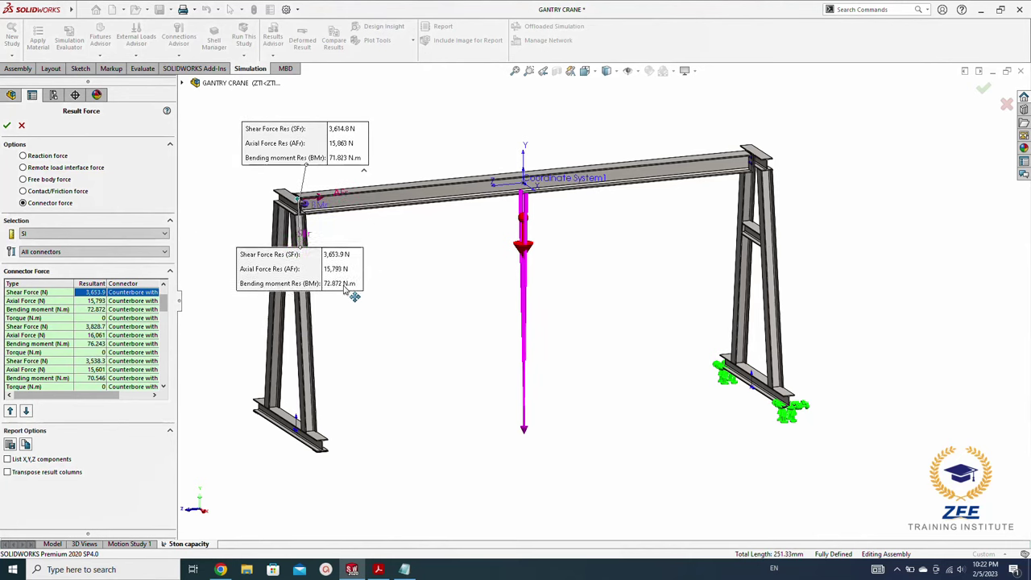
Step: Step through the remaining bolts' forces (3,538.3, 3,668.2, 3,634 N) and close the listing
left_click(27, 412)
left_click(26, 412)
left_click(26, 412)
left_click(27, 412)
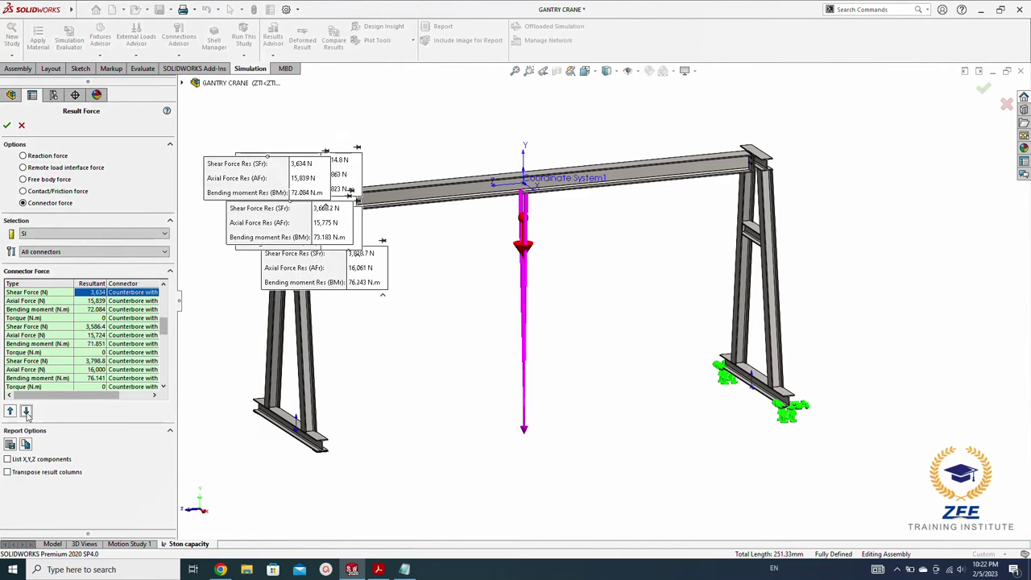
left_click(26, 412)
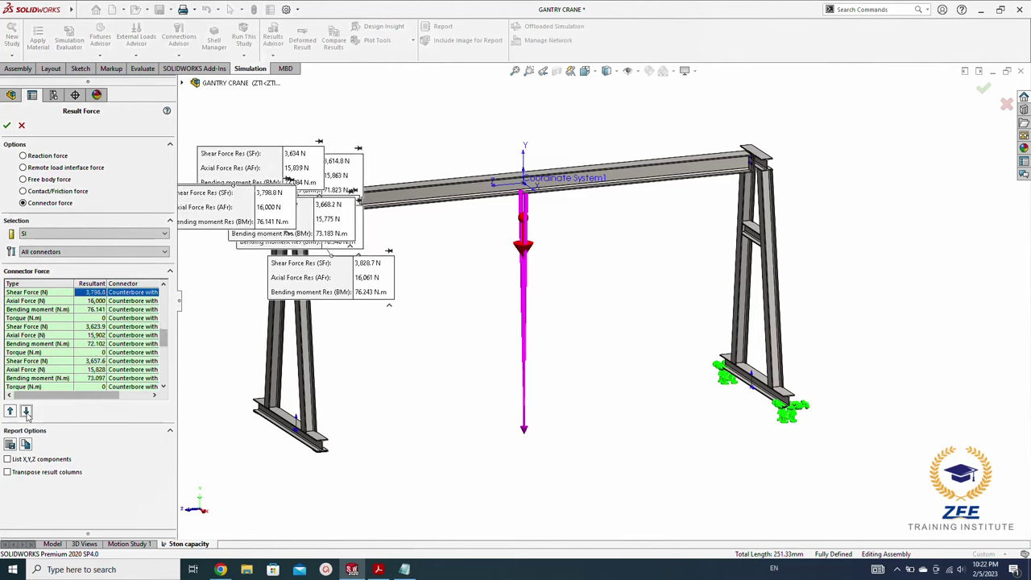
left_click(26, 411)
left_click(26, 411)
left_click(27, 411)
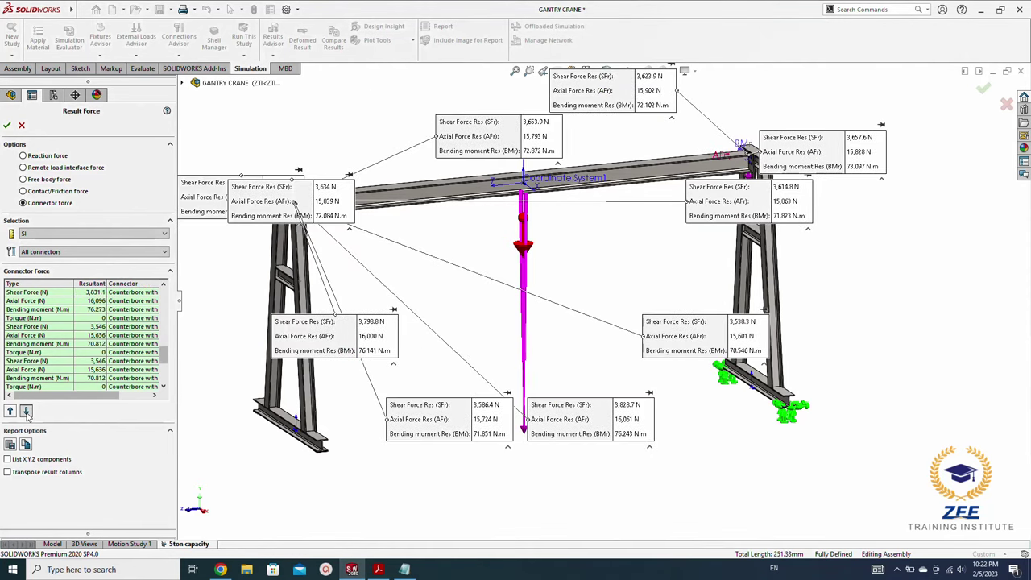
left_click(27, 412)
left_click(27, 412)
left_click(26, 412)
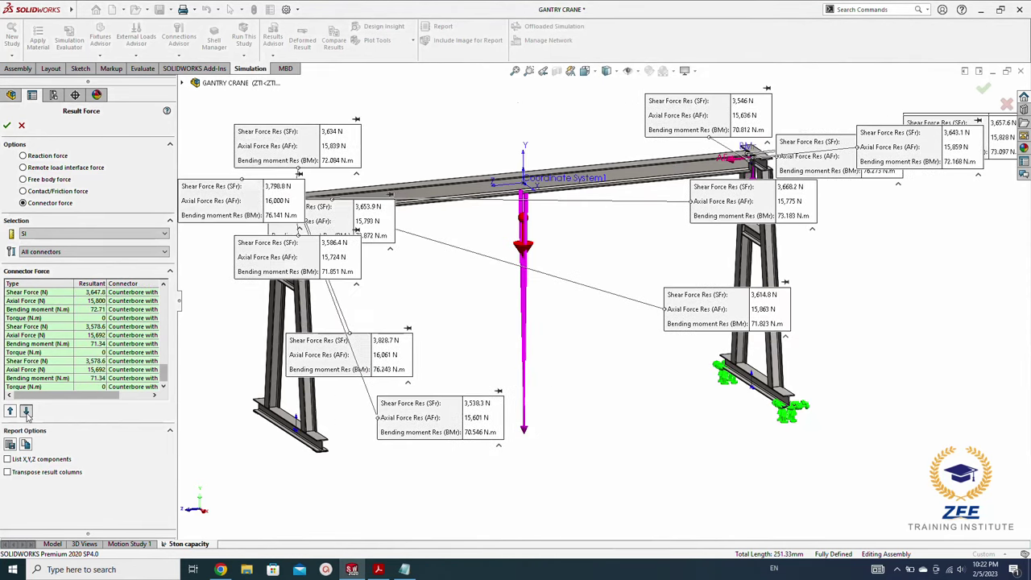
left_click(27, 411)
left_click(27, 412)
left_click(26, 412)
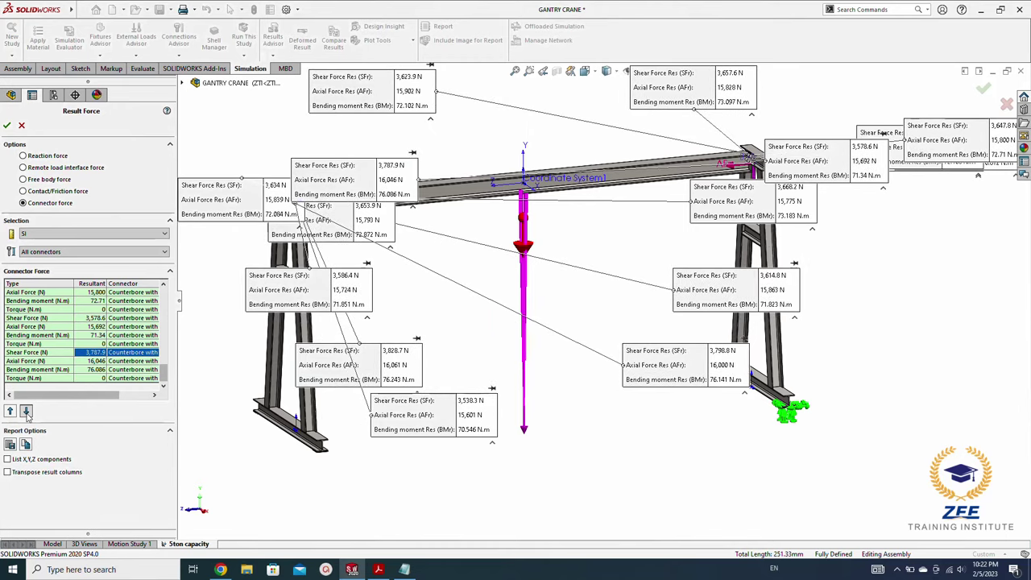
left_click(27, 411)
left_click(27, 412)
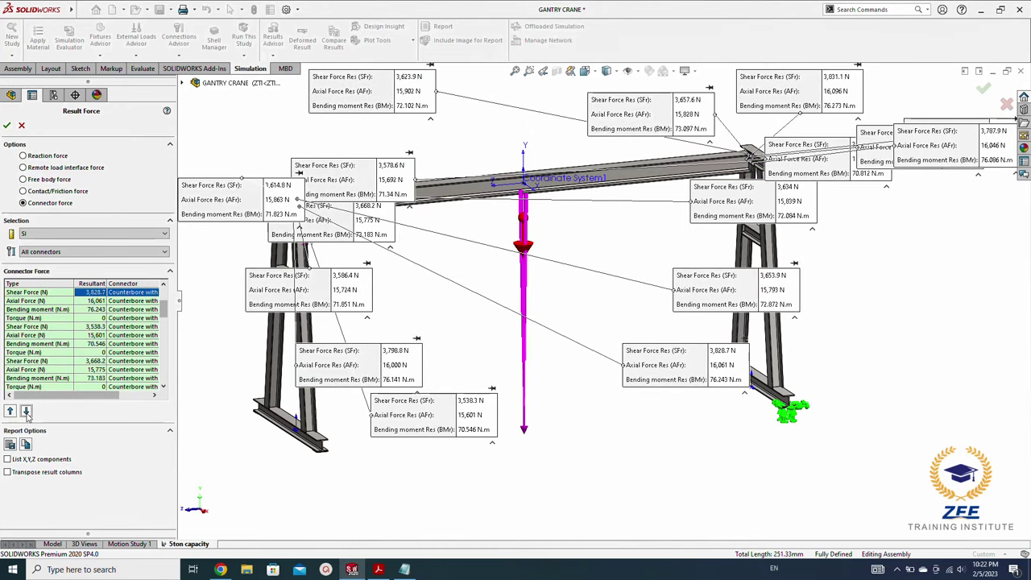
left_click(27, 411)
left_click(27, 412)
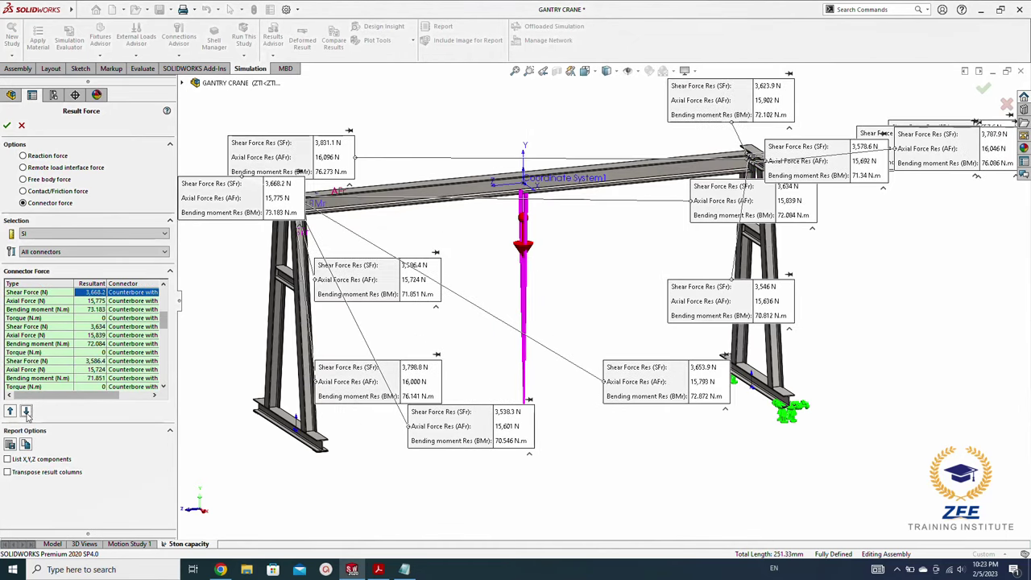
left_click(27, 411)
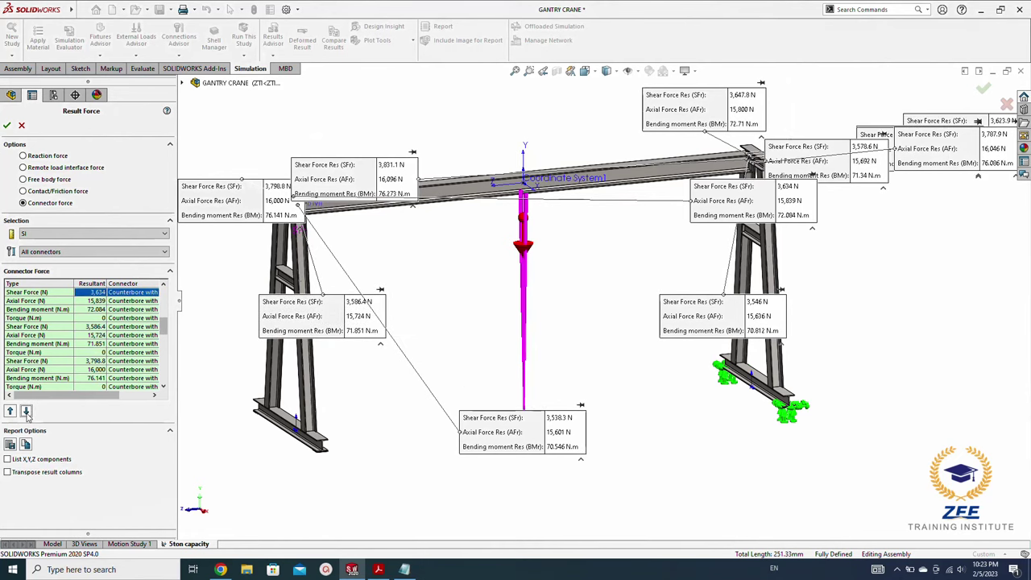
left_click(7, 125)
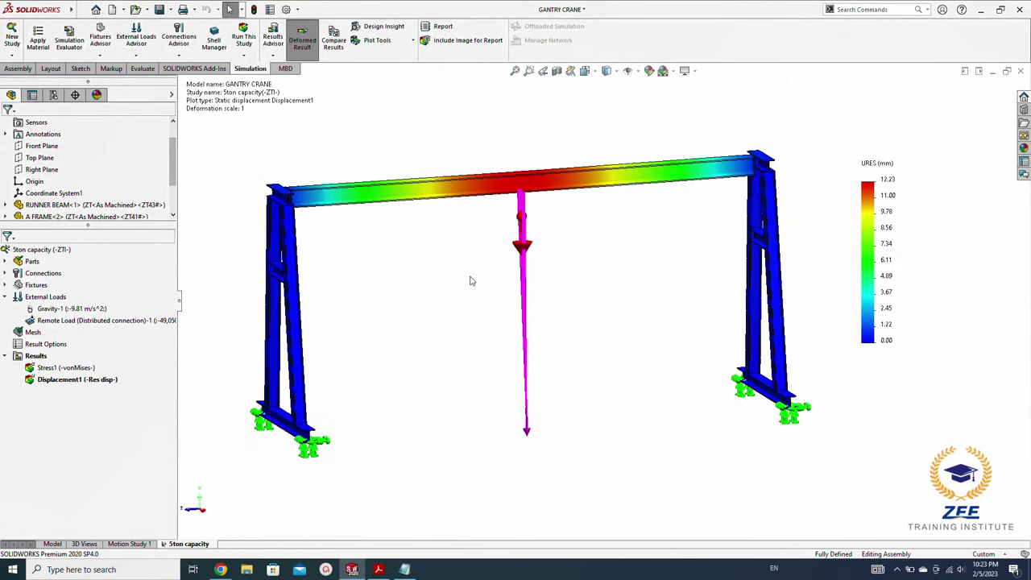
Step: Save the assembly and start animating the Displacement1 plot
key("ctrl+s")
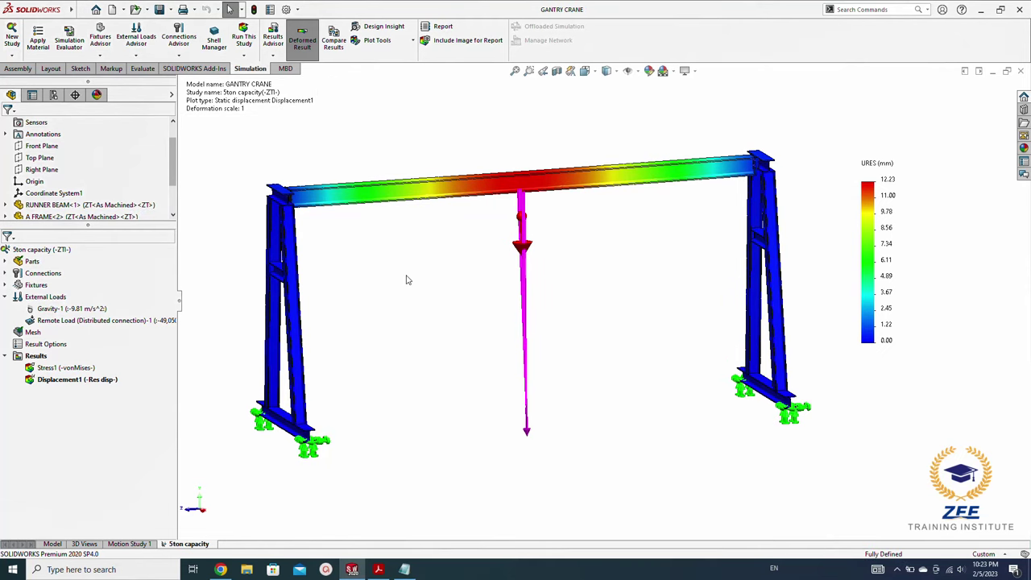
right_click(64, 380)
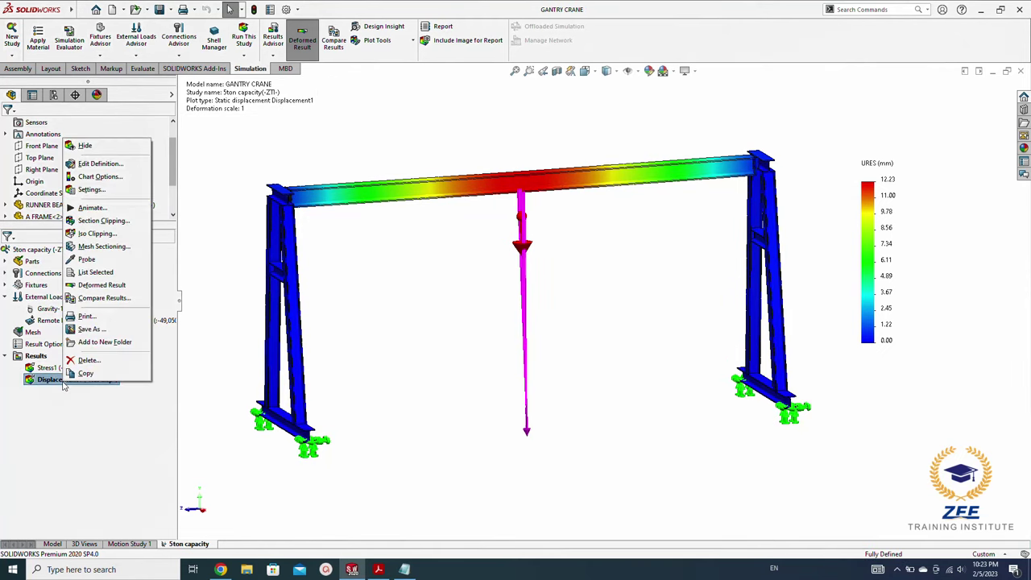
left_click(92, 207)
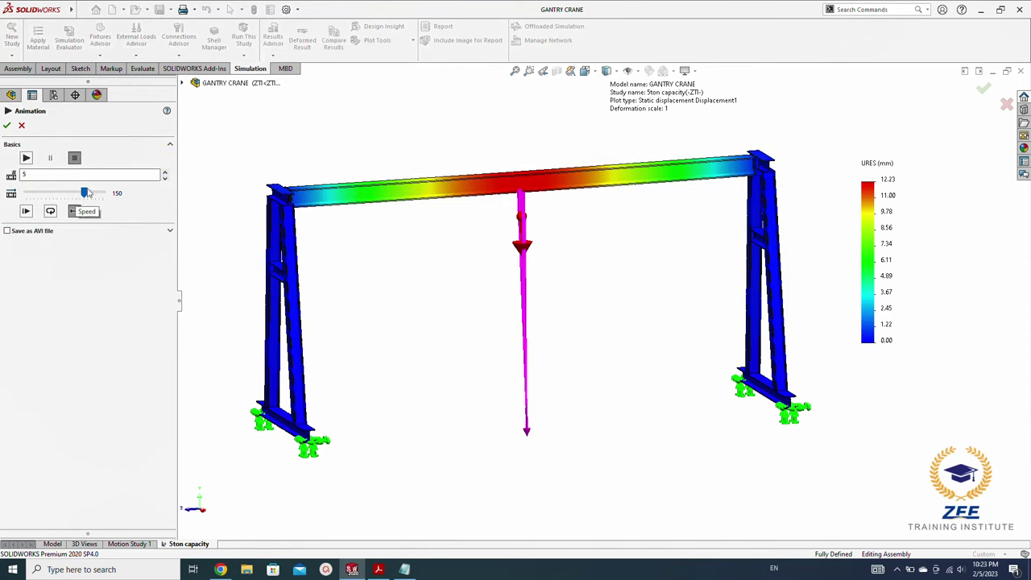
Step: Play the displacement animation at 20 frames and speed 100, then close it
left_click(29, 175)
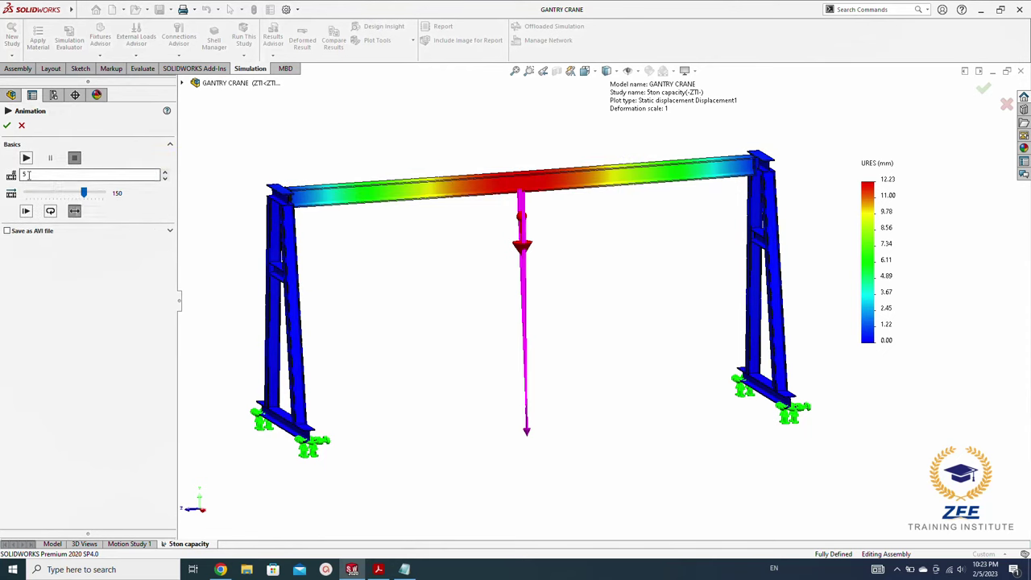
double_click(29, 175)
type("20")
left_click_drag(87, 196, 71, 195)
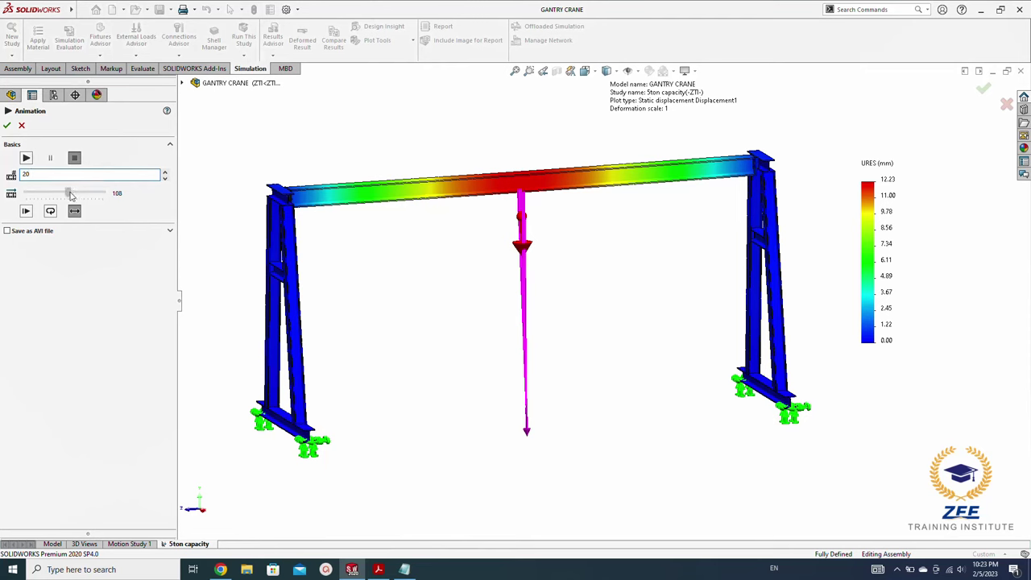
left_click(69, 196)
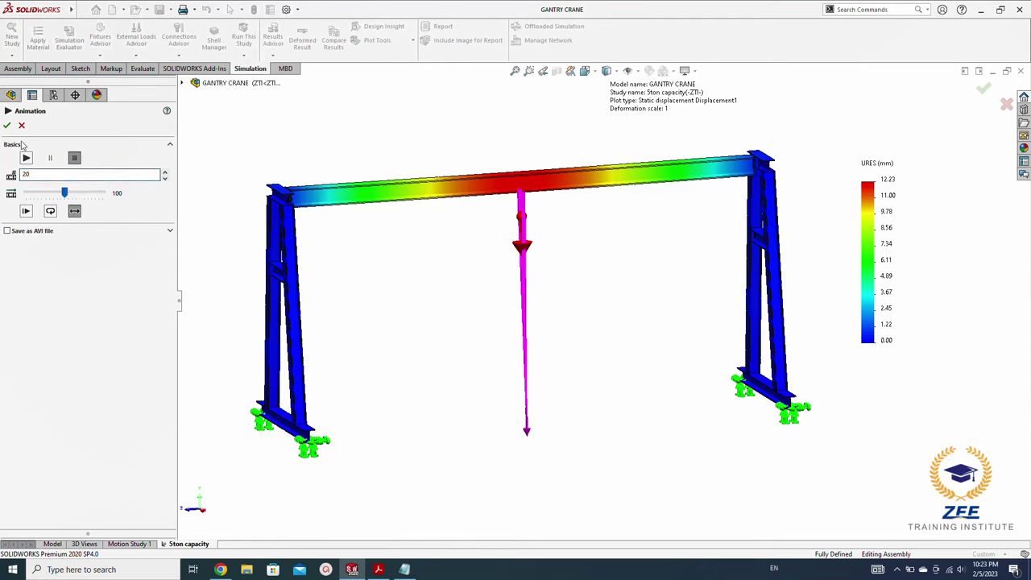
left_click(26, 159)
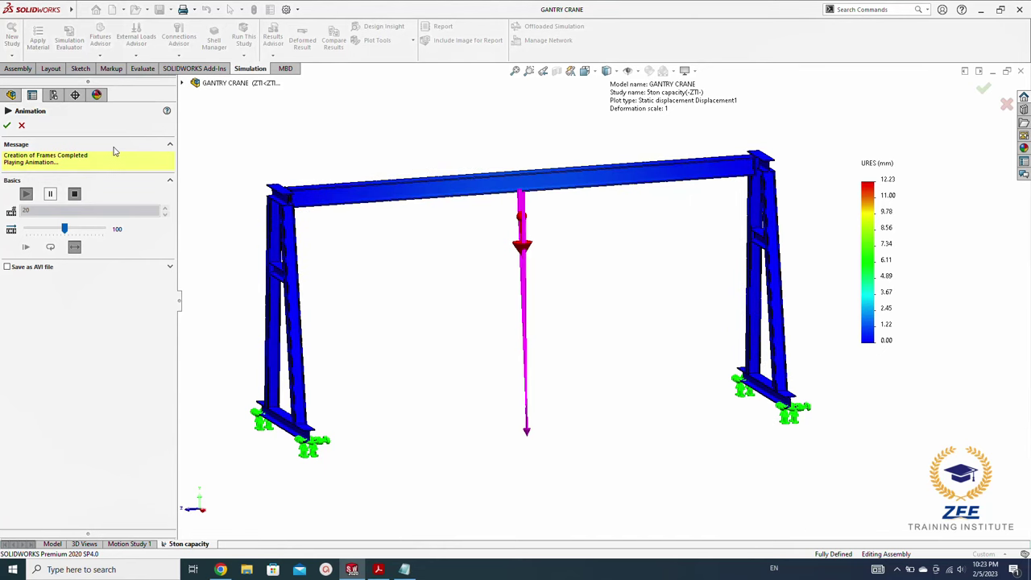
left_click(6, 125)
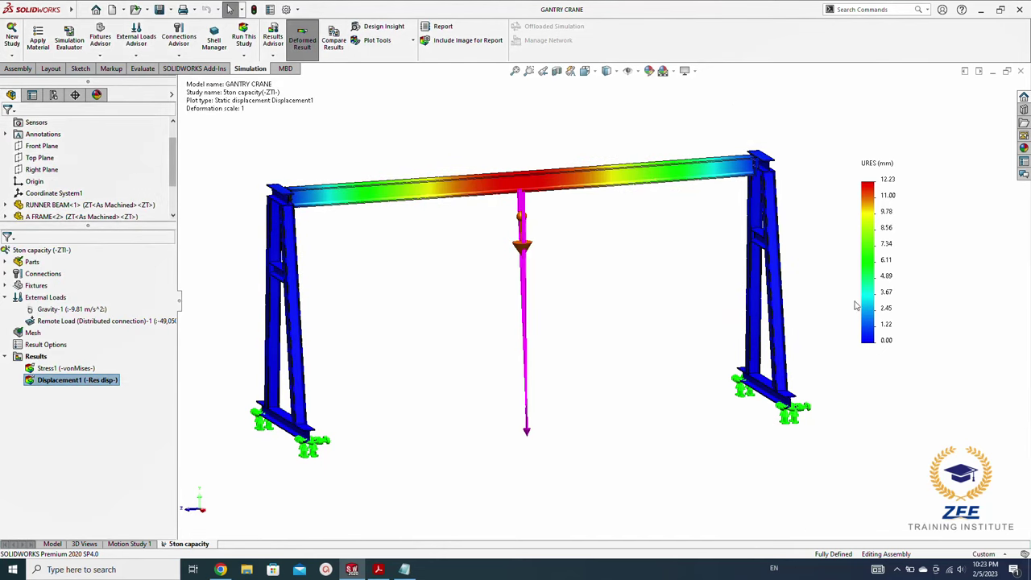
Step: Set the Displacement1 plot's deformed shape to true scale
double_click(77, 380)
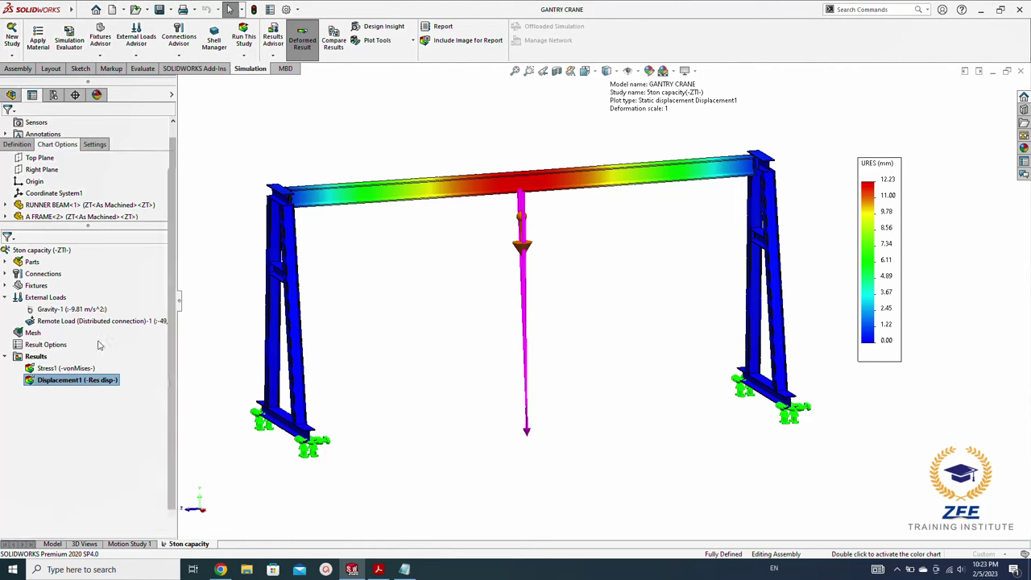
left_click(16, 144)
left_click(23, 273)
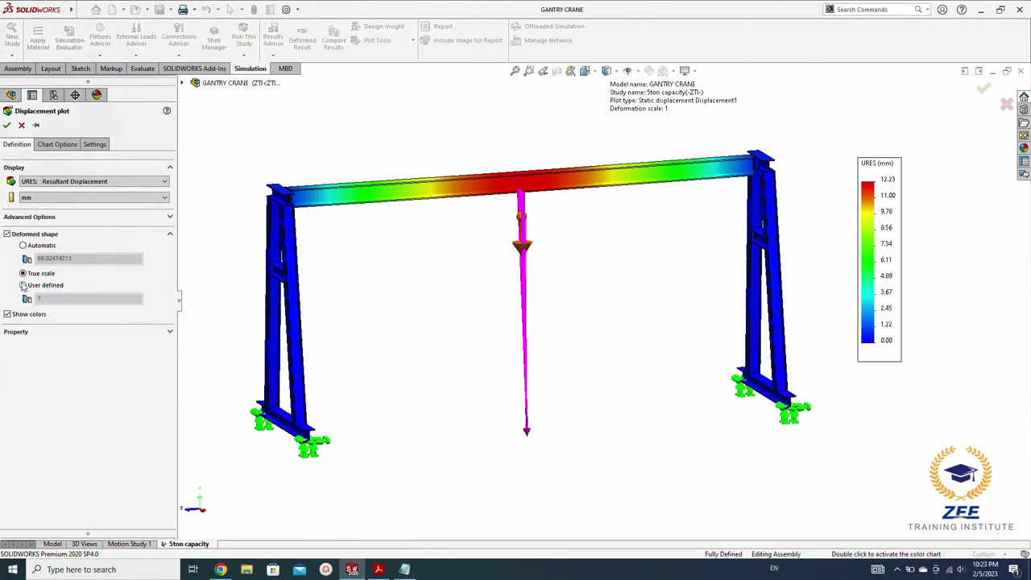
key("Return")
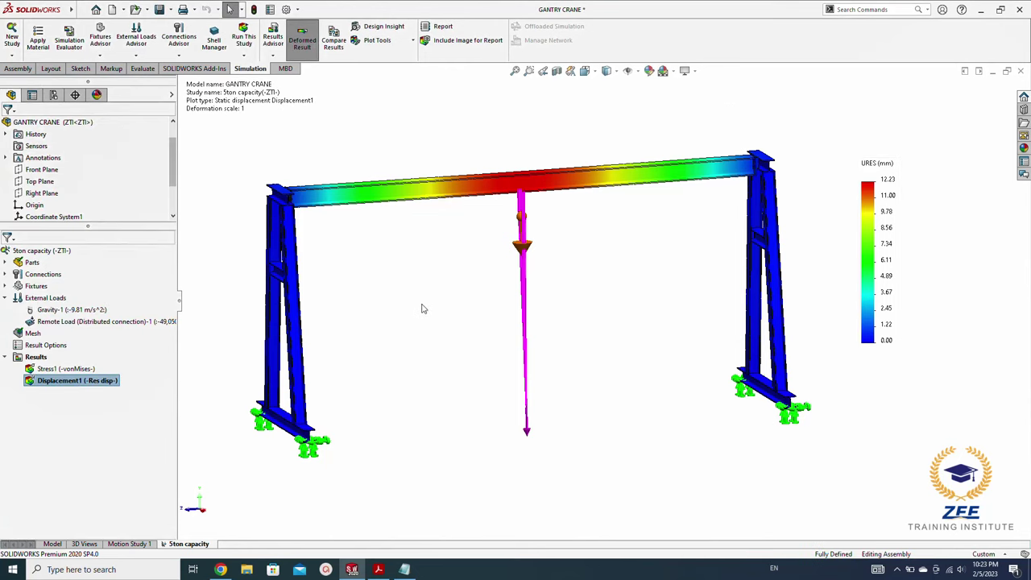
Step: Show the Stress1 von Mises plot, peaking at 203.43 MPa against the 275.00 yield strength
left_click(66, 369)
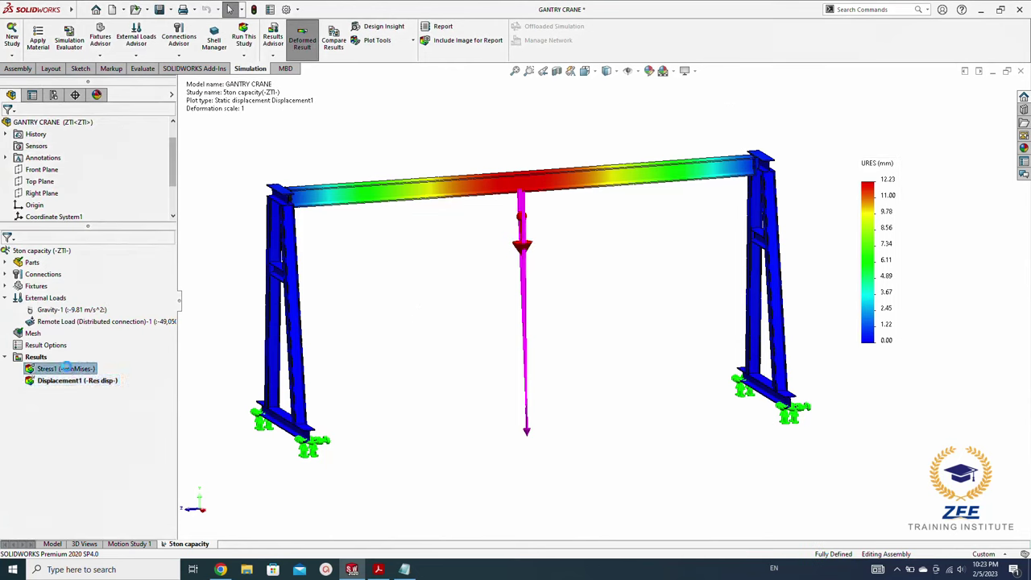
double_click(888, 228)
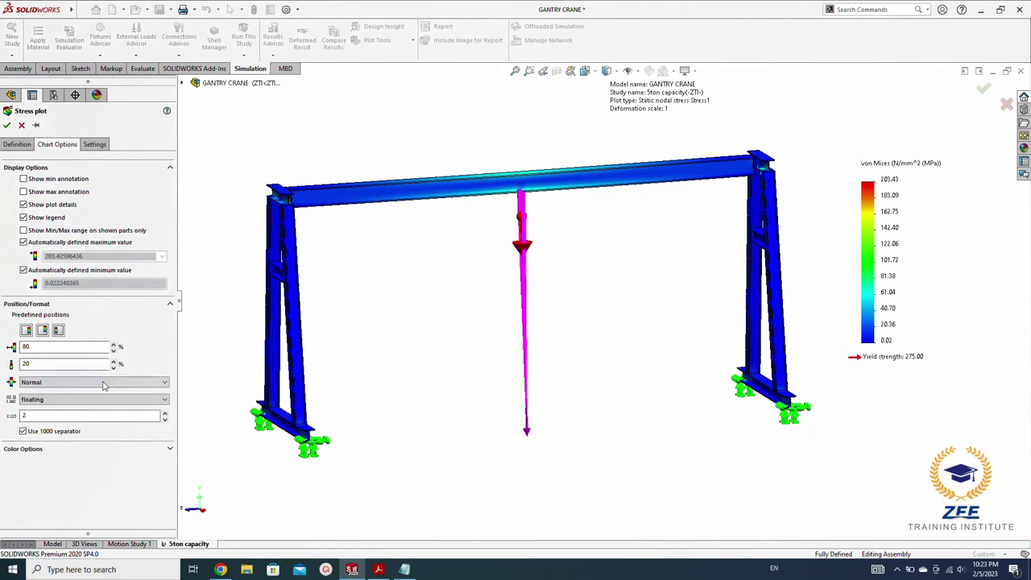
left_click(7, 125)
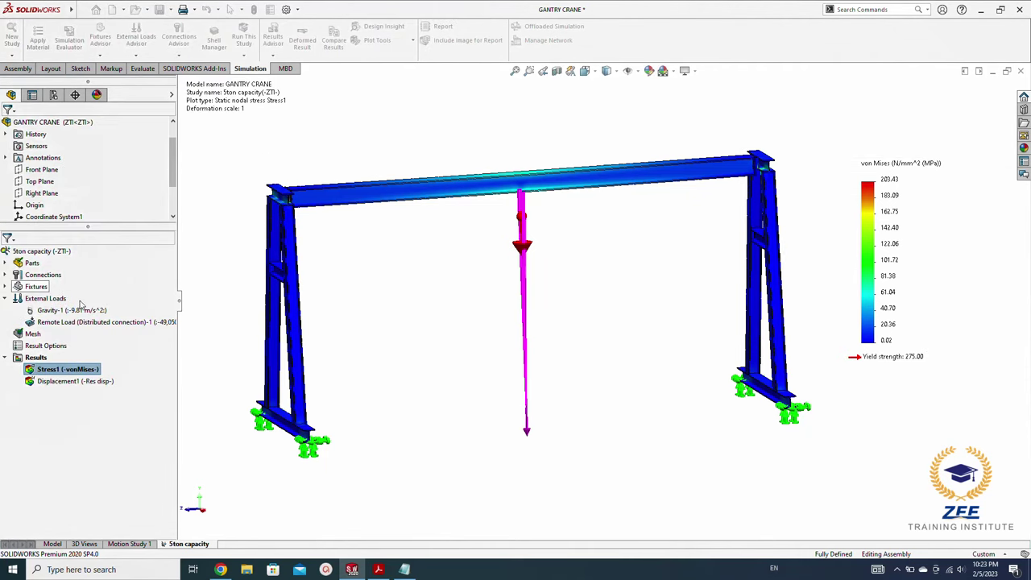
right_click(50, 371)
left_click(73, 196)
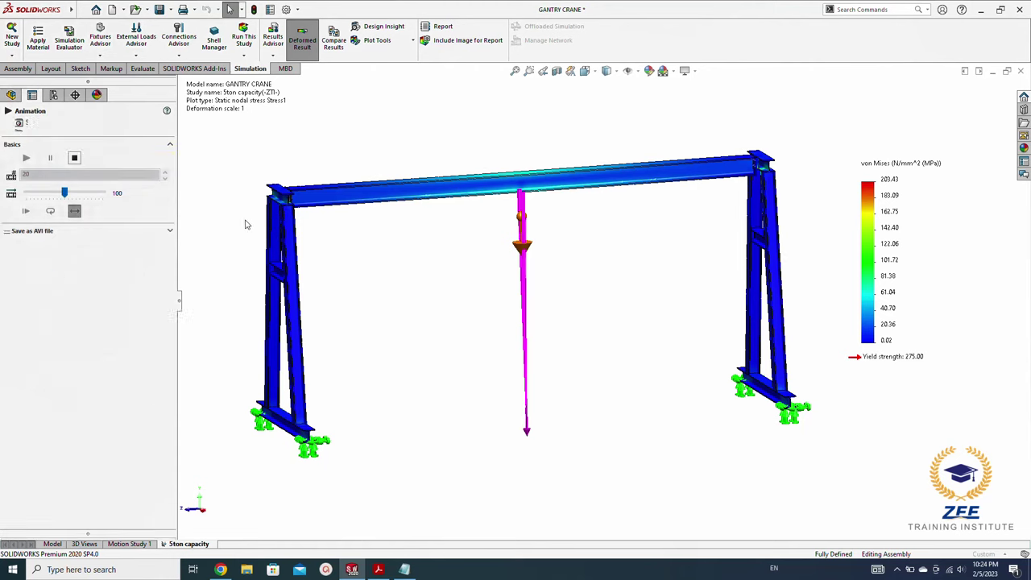
left_click(74, 187)
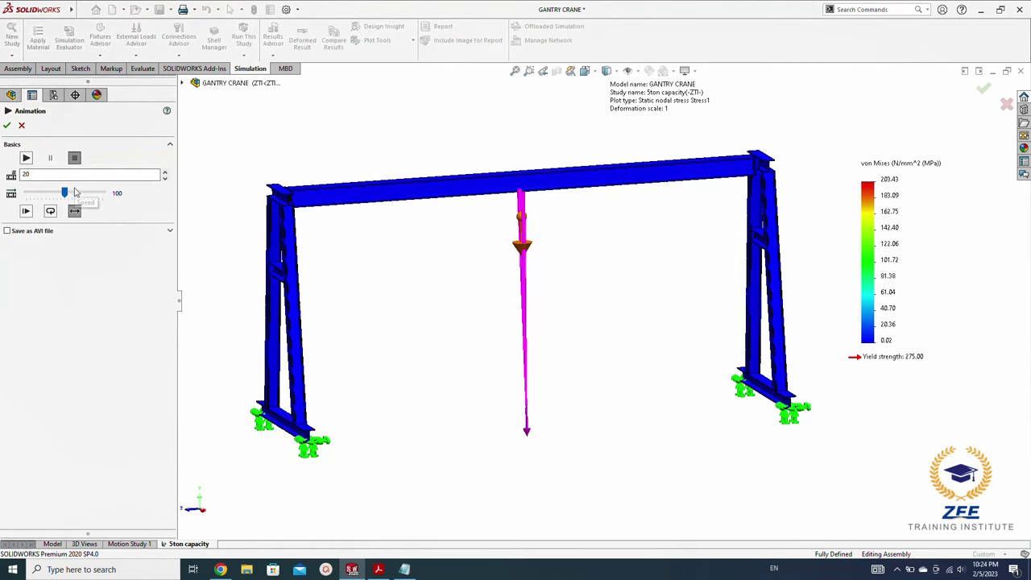
left_click(26, 158)
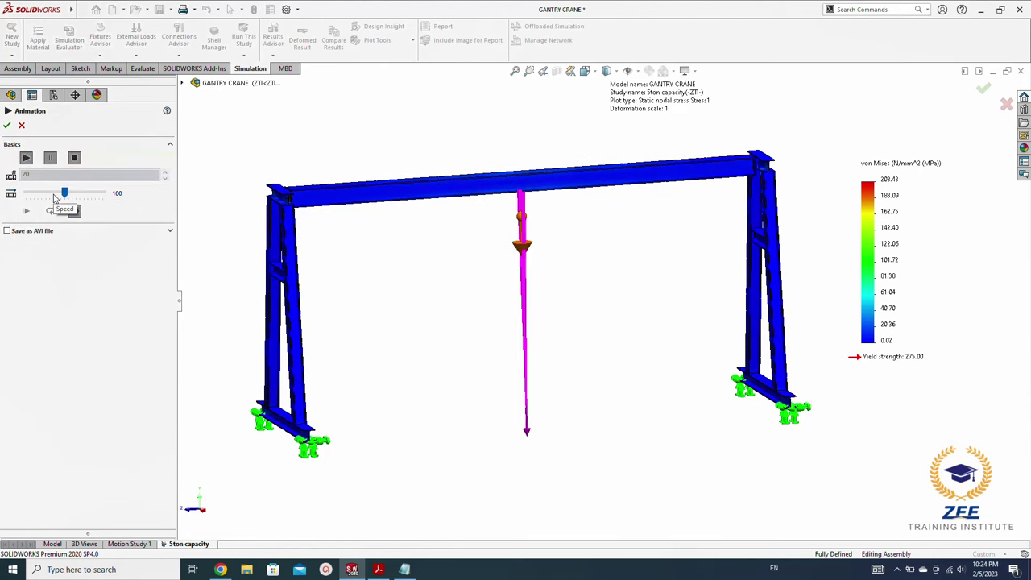
left_click(51, 195)
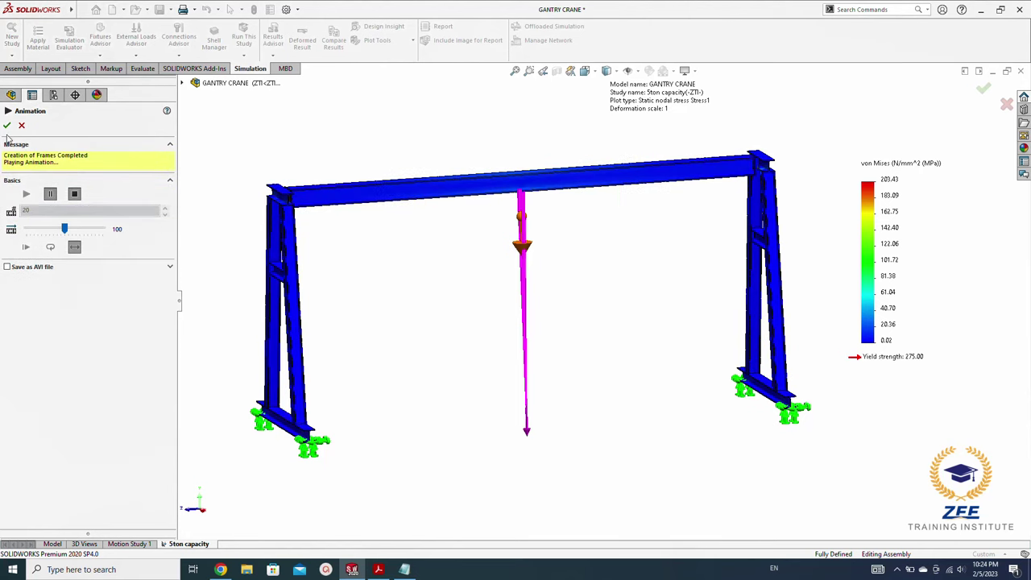
left_click(6, 126)
right_click(54, 370)
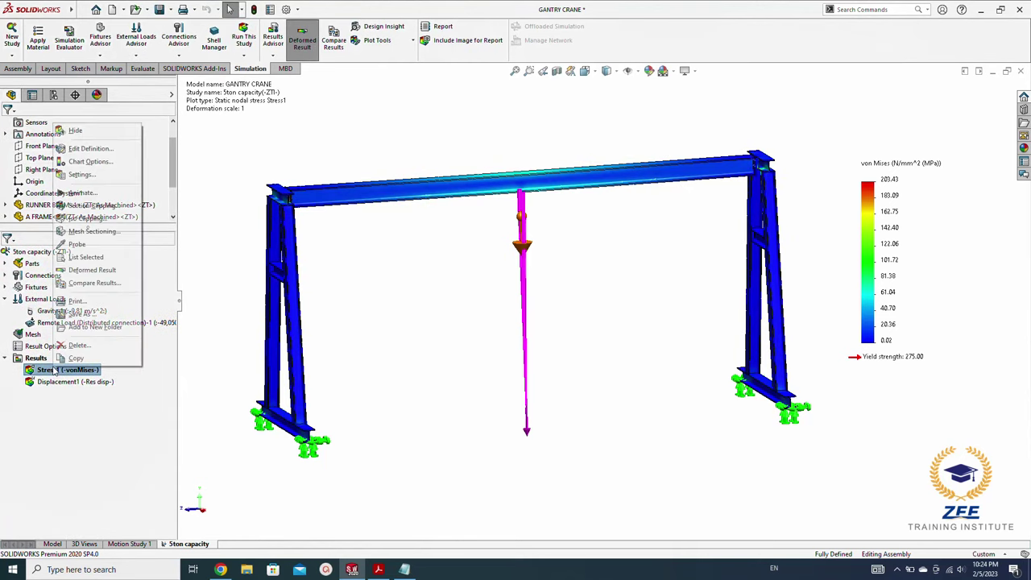
left_click(82, 194)
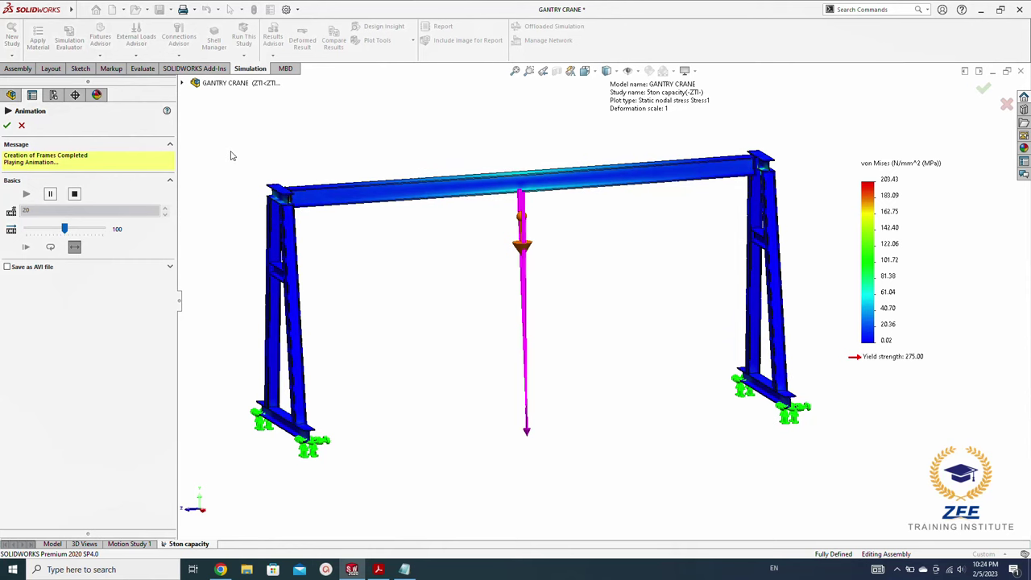
left_click(6, 125)
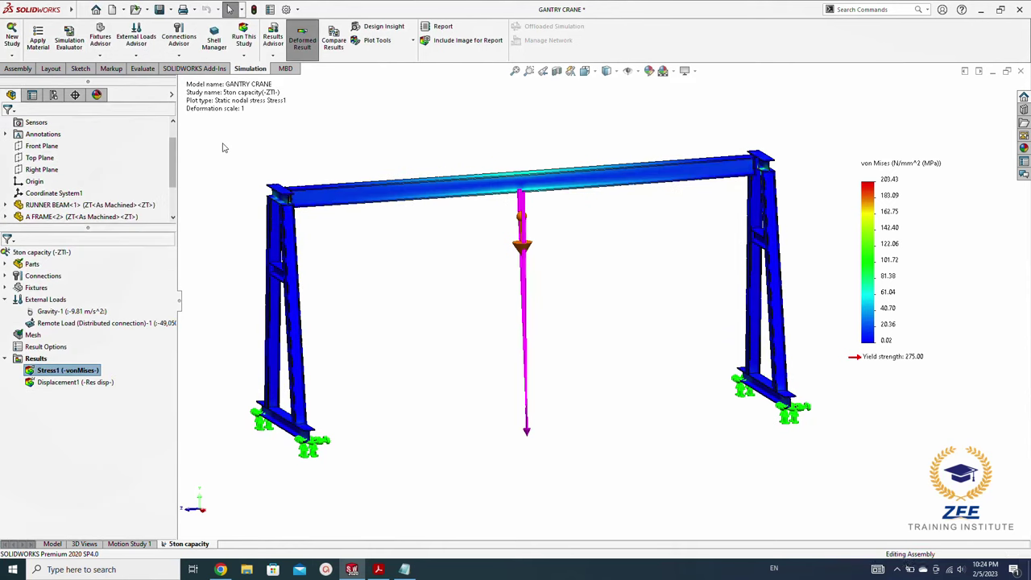
Step: Save the GANTRY CRANE assembly, orbit it to an elevated view, and bring the Notepad notes forward
left_click(159, 9)
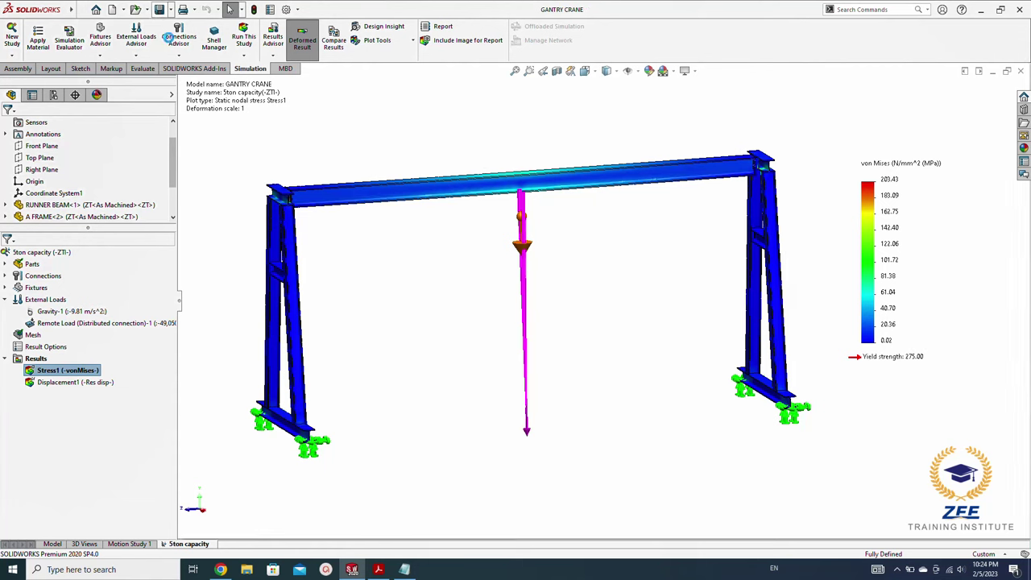
mouse_move(439, 319)
middle_mouse_down()
mouse_move(436, 139)
mouse_move(442, 159)
middle_mouse_up()
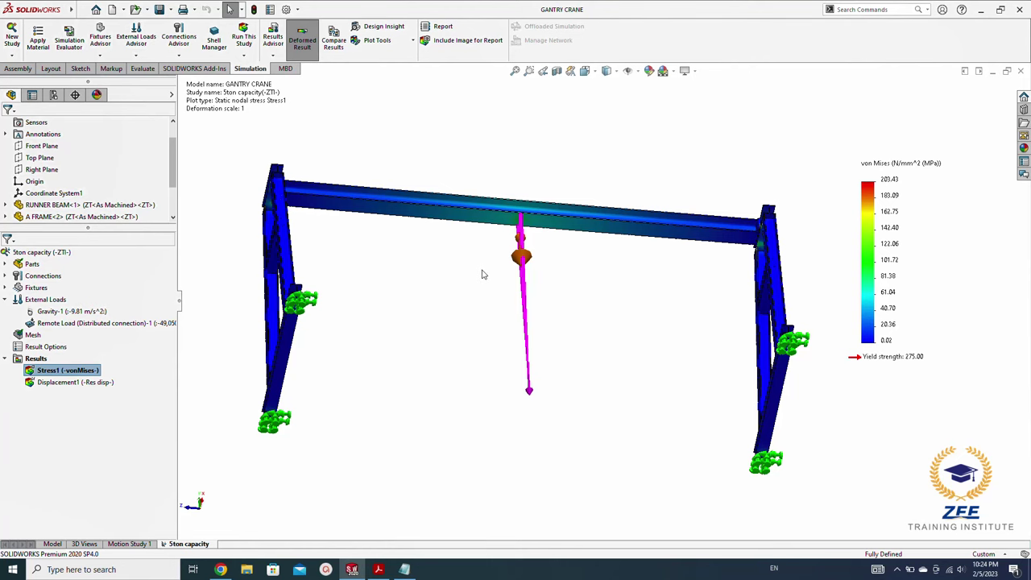
mouse_move(481, 275)
middle_mouse_down()
mouse_move(507, 448)
mouse_move(504, 368)
middle_mouse_up()
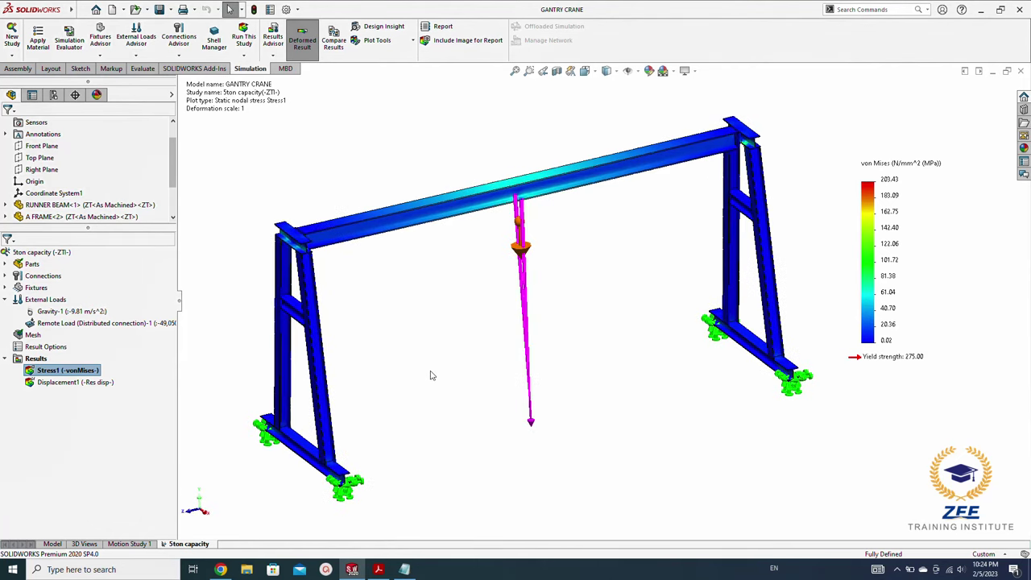
left_click(404, 570)
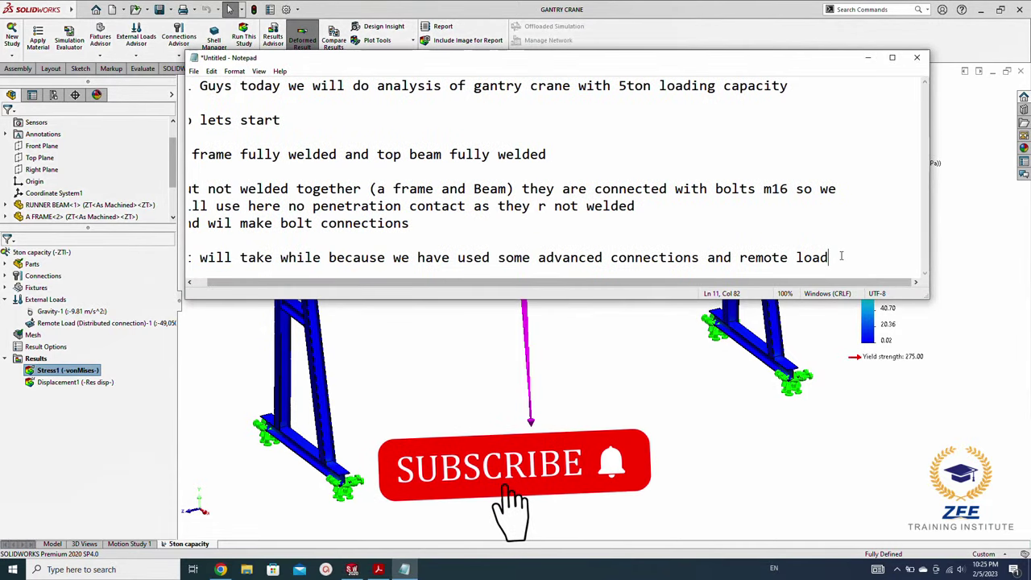
Step: Add a closing 'Thanks Guys' line to the notes and minimize Notepad, returning to the stress plot
key("Return")
key("Return")
key("Return")
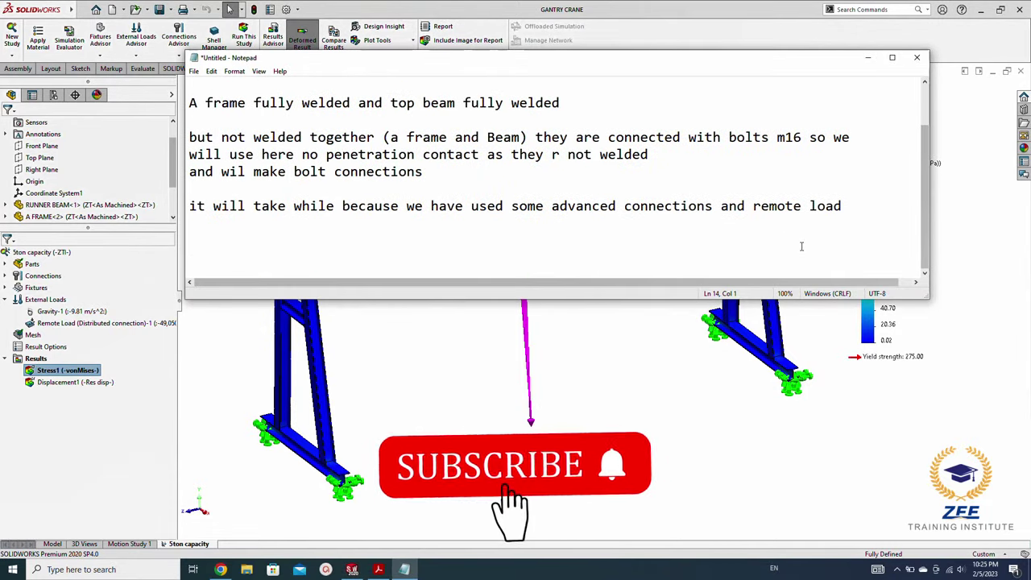
type("Thank")
type("s ")
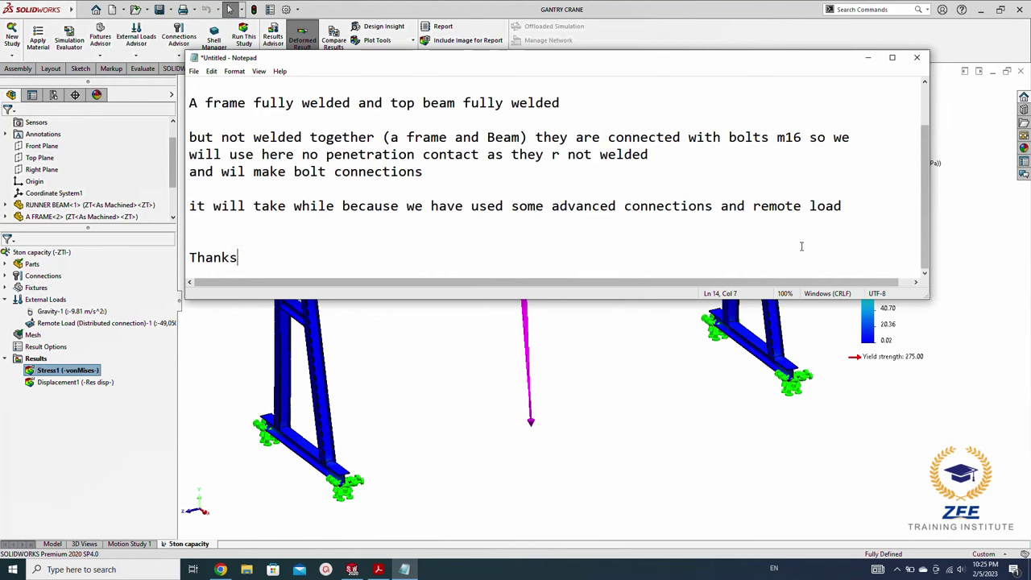
type("Guys")
left_click(797, 404)
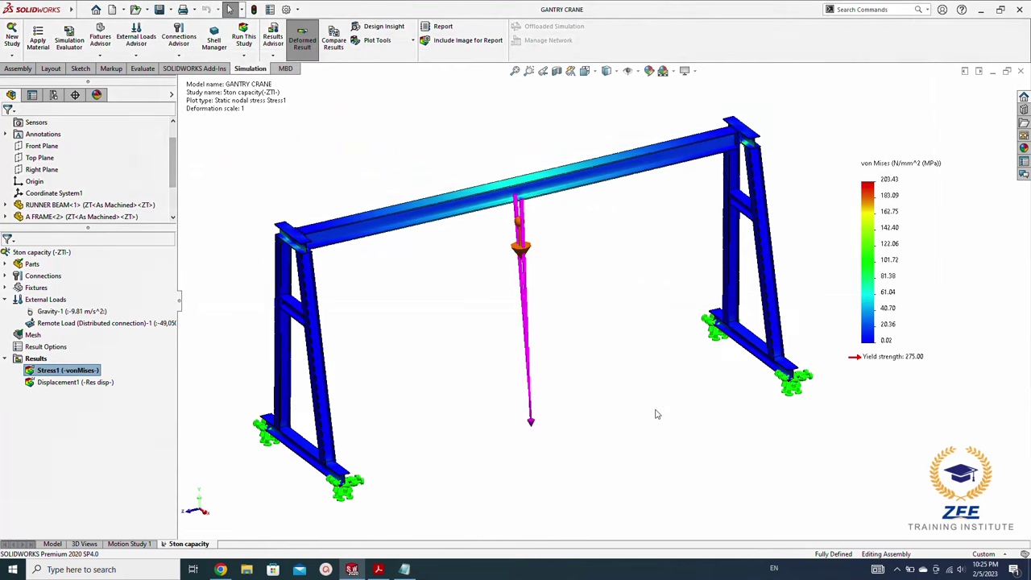